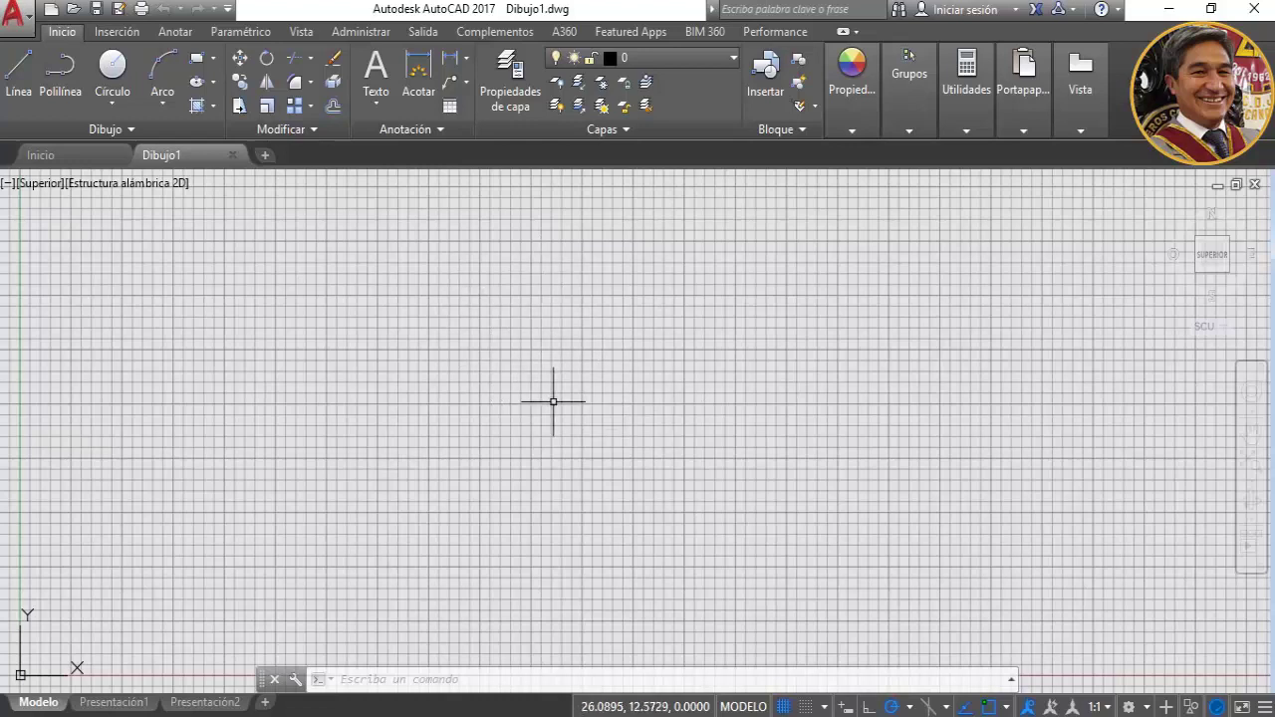
Show the Ejercicio 12.png reference drawing in Paint beside the empty drawing.
key("alt+Tab")
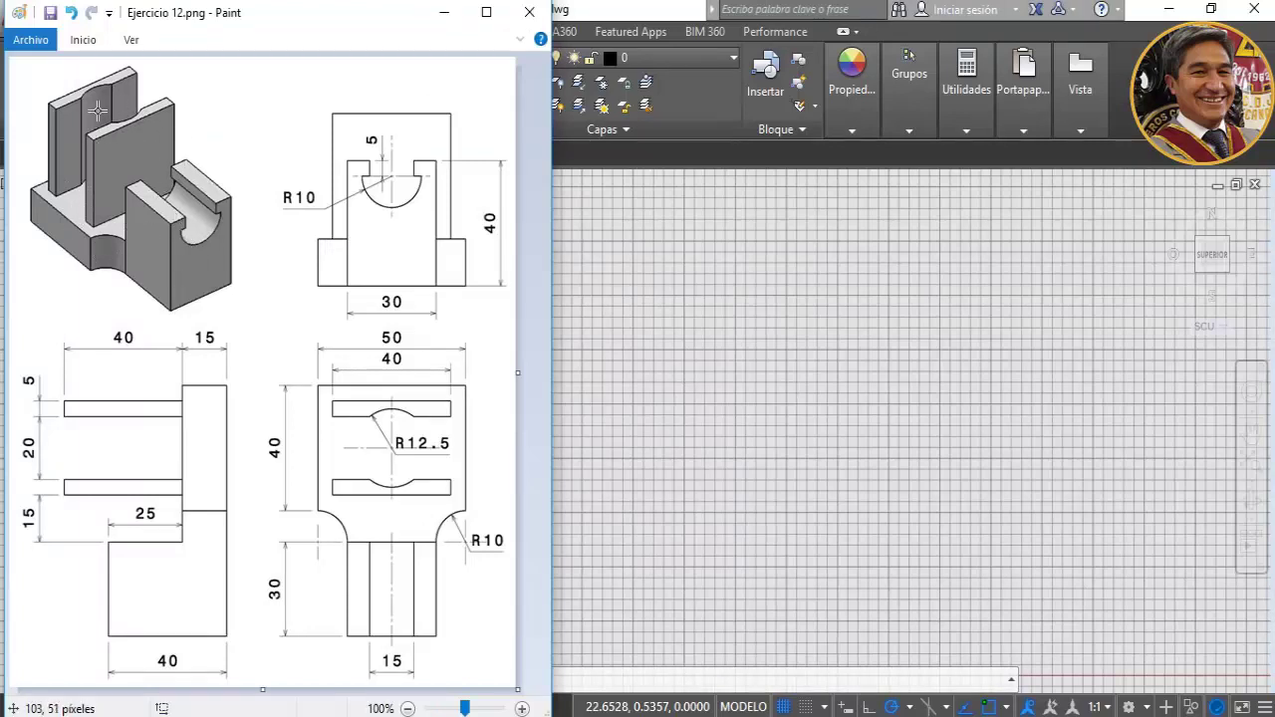
Glance back at the Paint reference, then return to the empty Dibujo1 drawing.
key("alt+Tab")
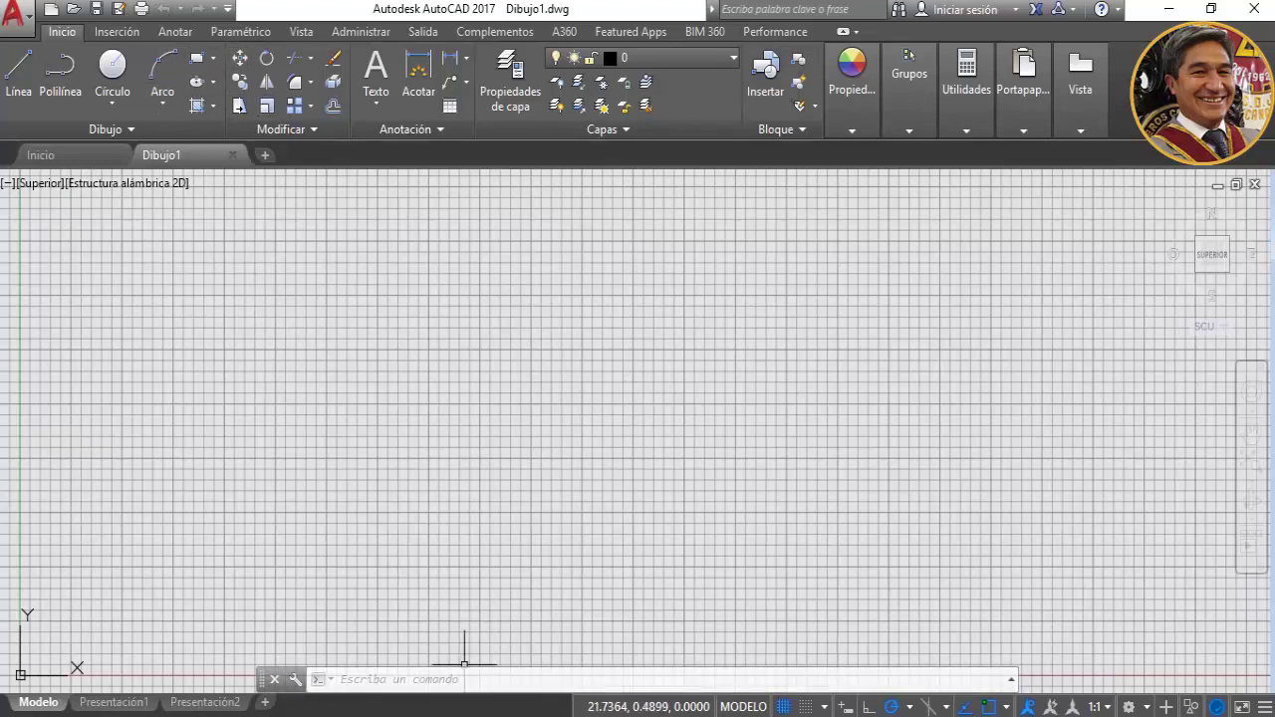
key("alt+Tab")
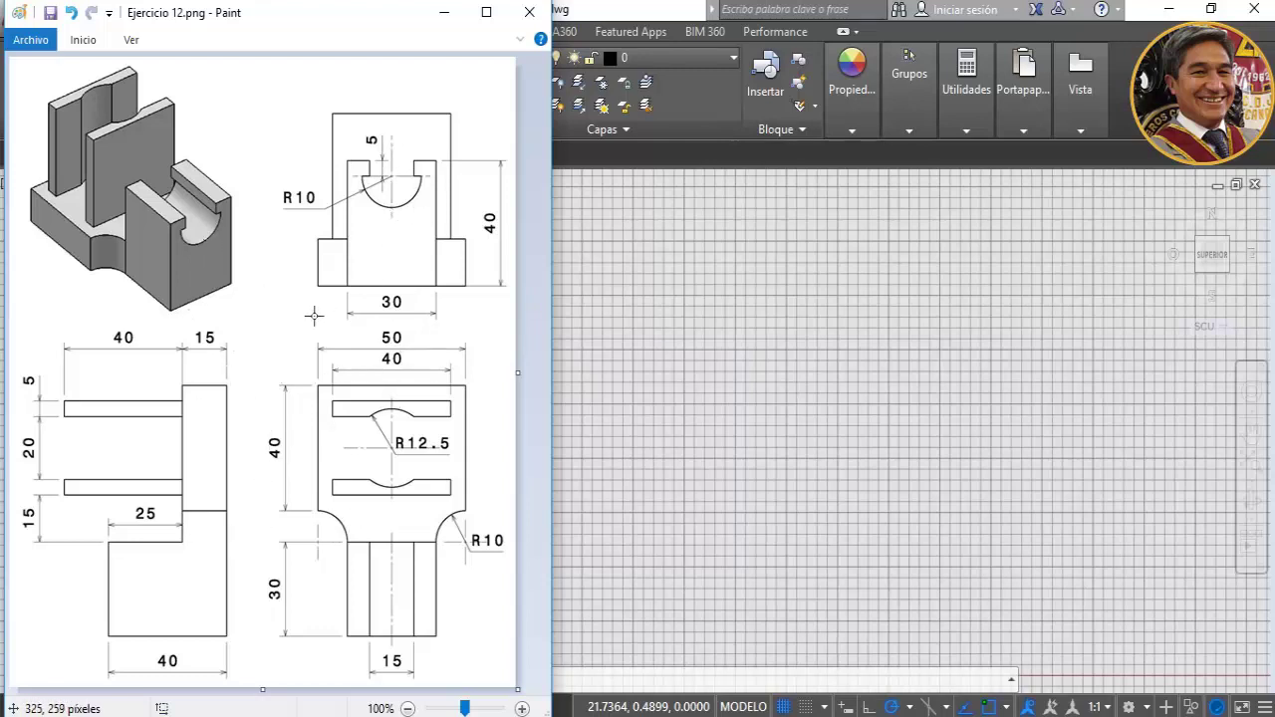
left_click(615, 336)
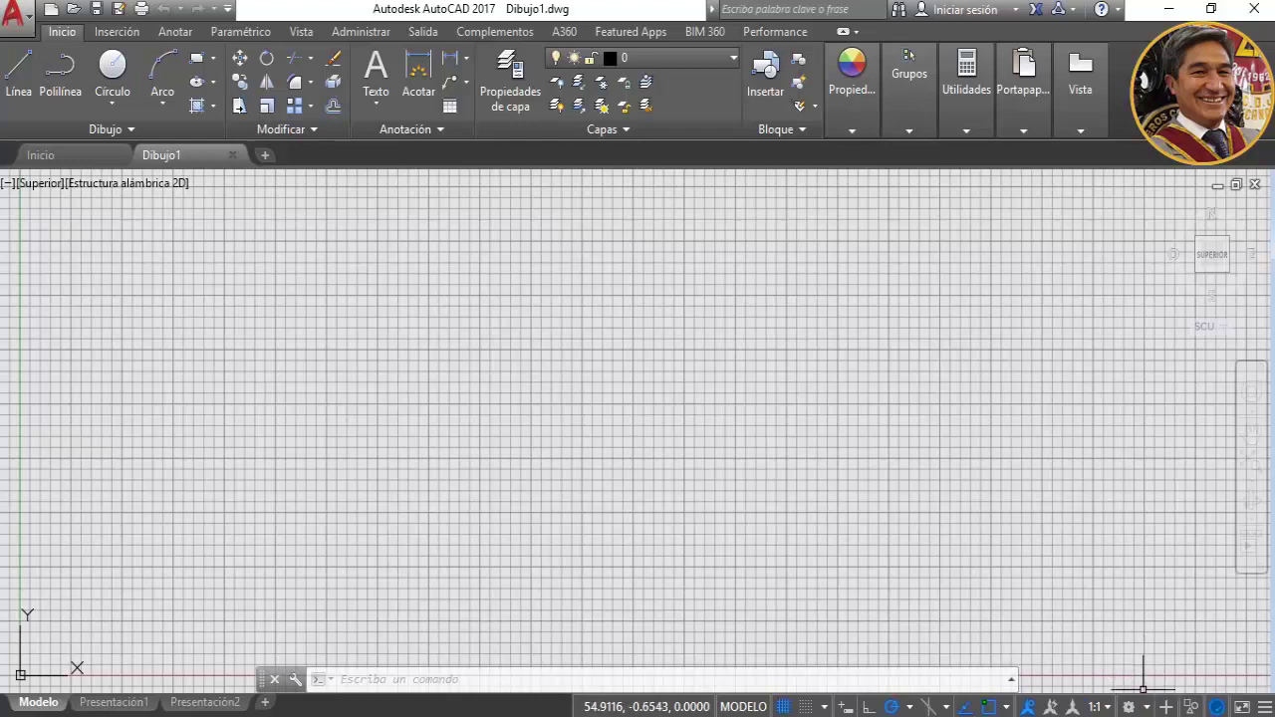
Switch to Modelado 3D and use VENTANAS to make a 3D Dos: Vertical viewport layout.
left_click(1146, 707)
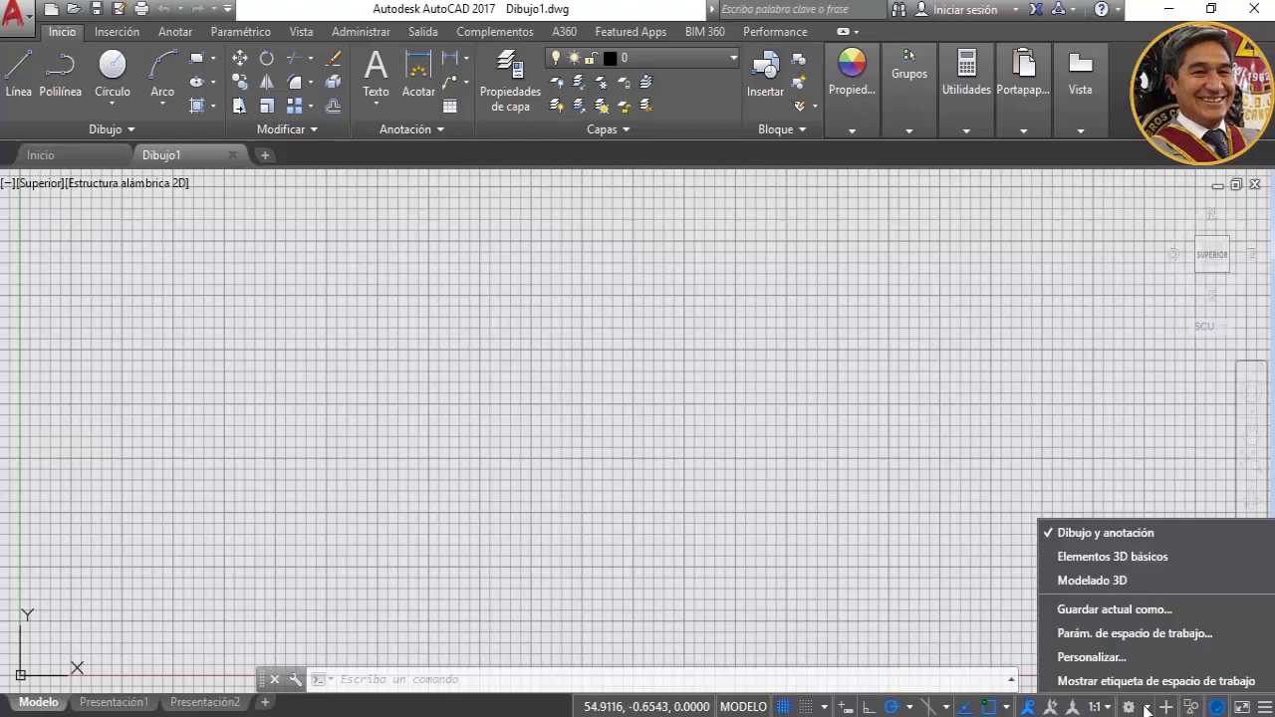
left_click(1100, 580)
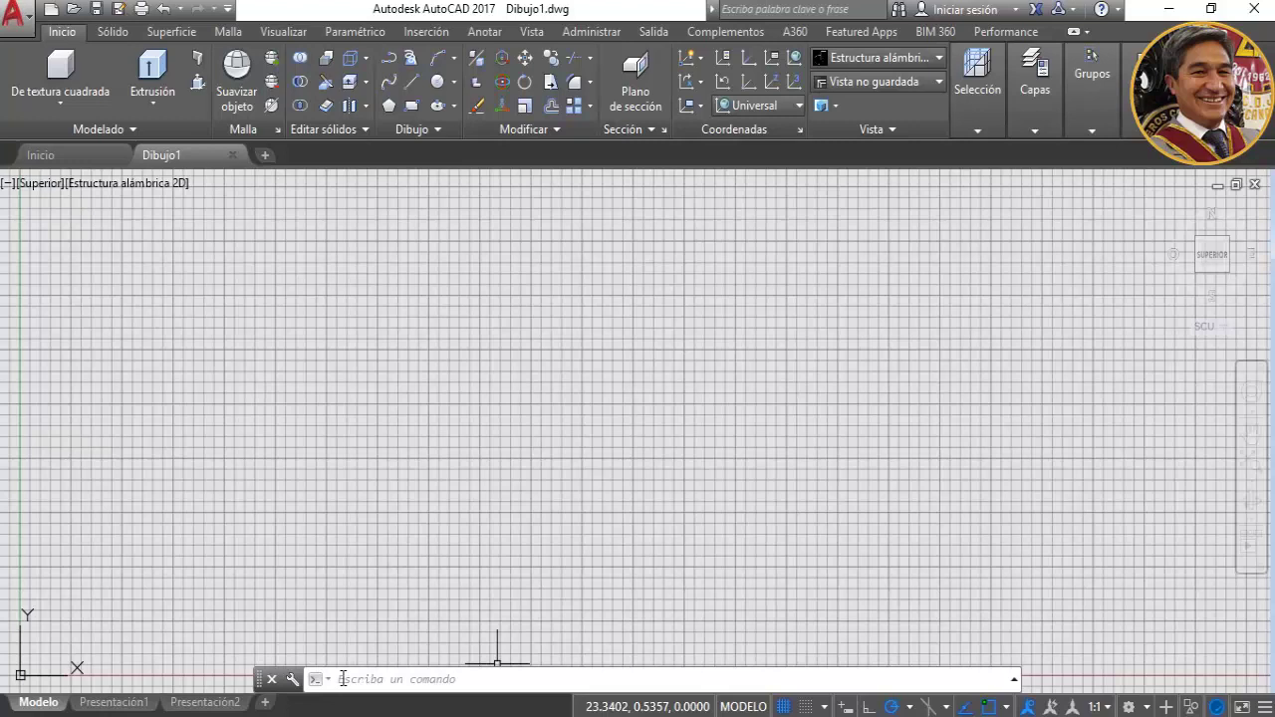
left_click(341, 679)
type("anas")
key("Return")
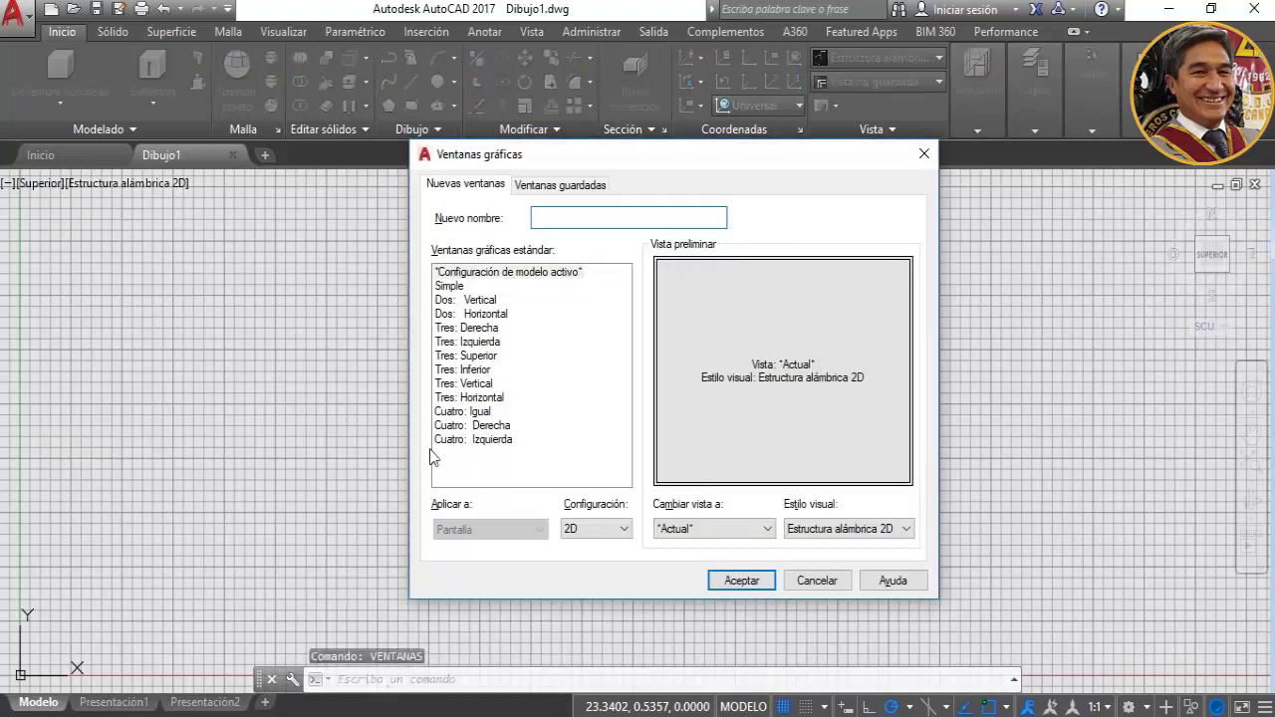
left_click(625, 530)
left_click(575, 560)
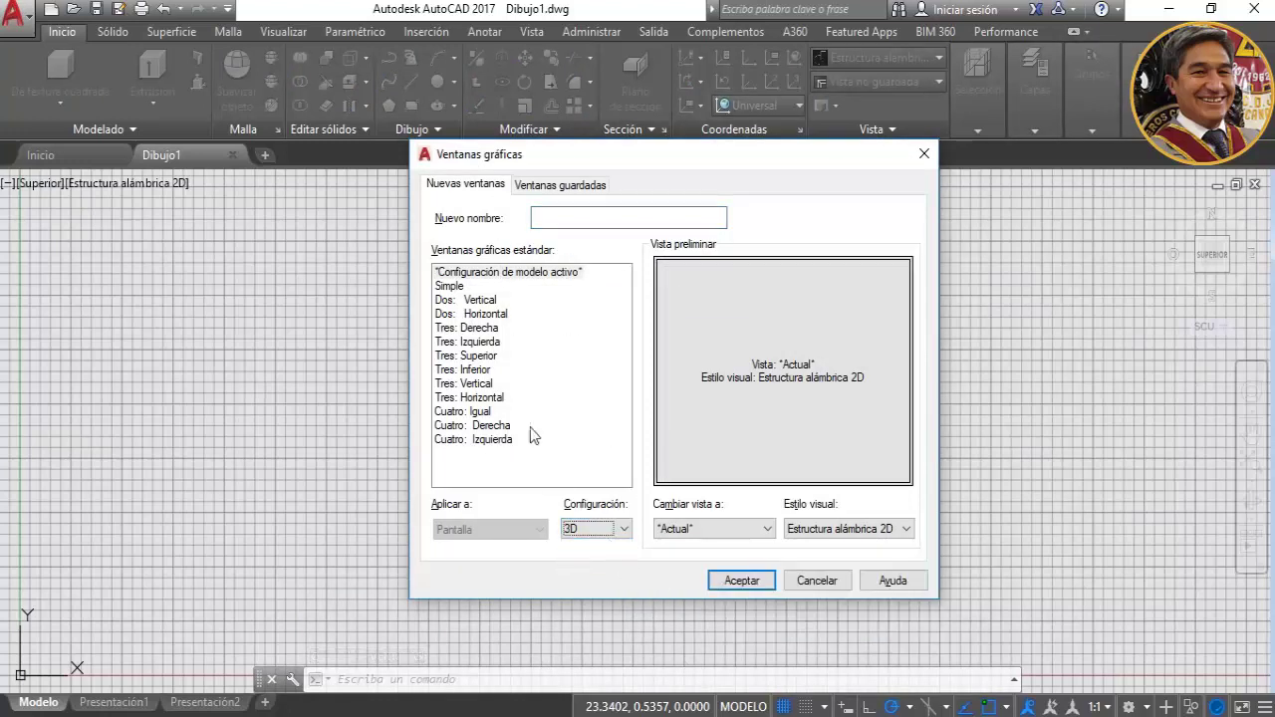
left_click(454, 301)
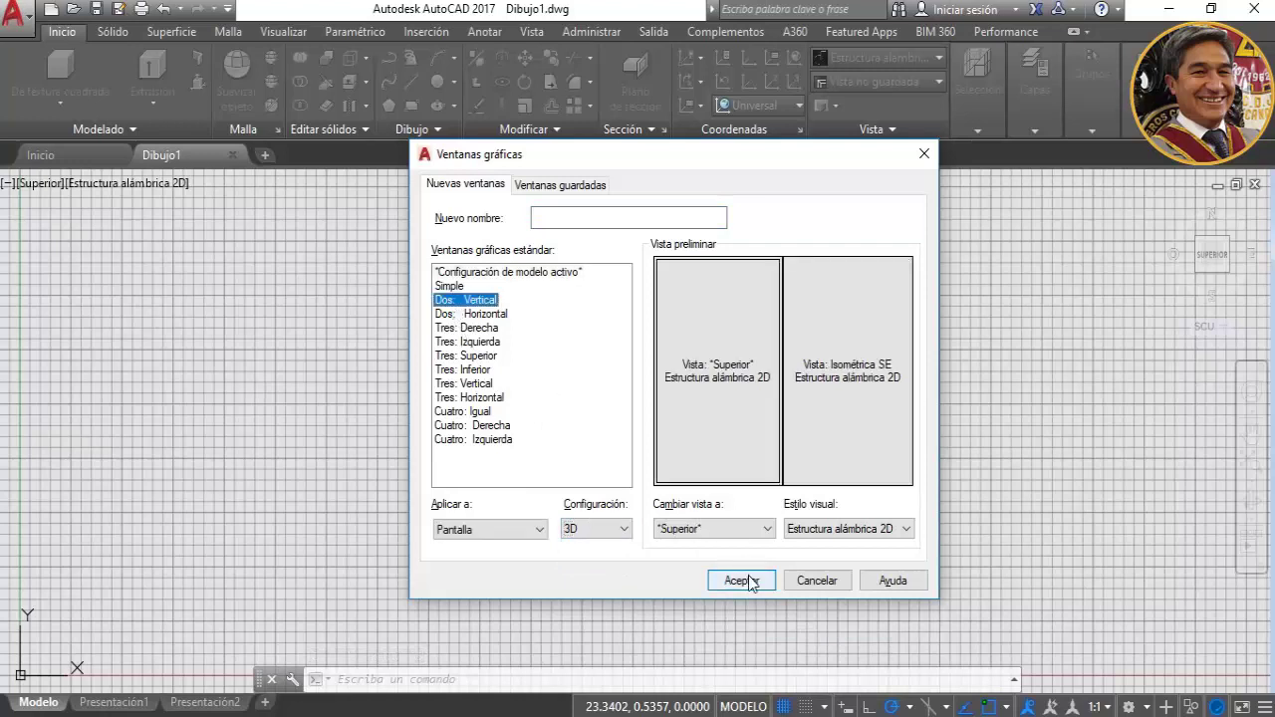
left_click(742, 581)
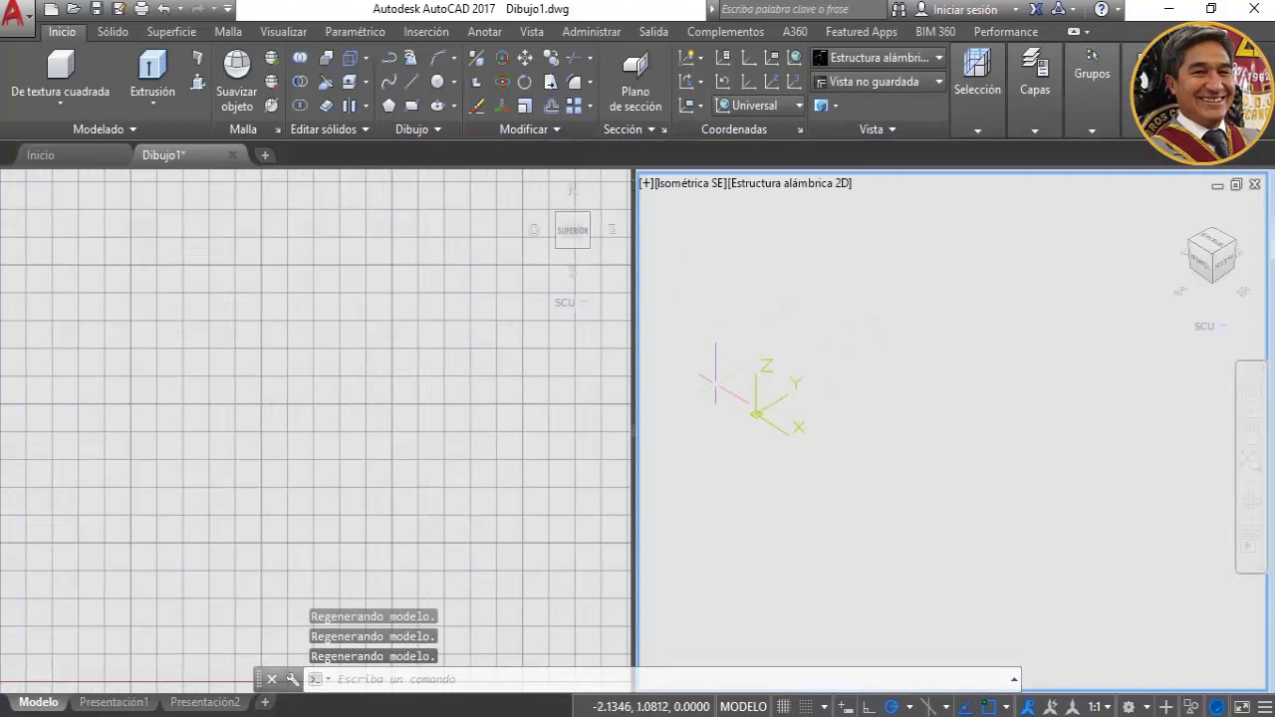
Set the Isométrica SE viewport to Conceptual, then make the Superior viewport active.
left_click(745, 466)
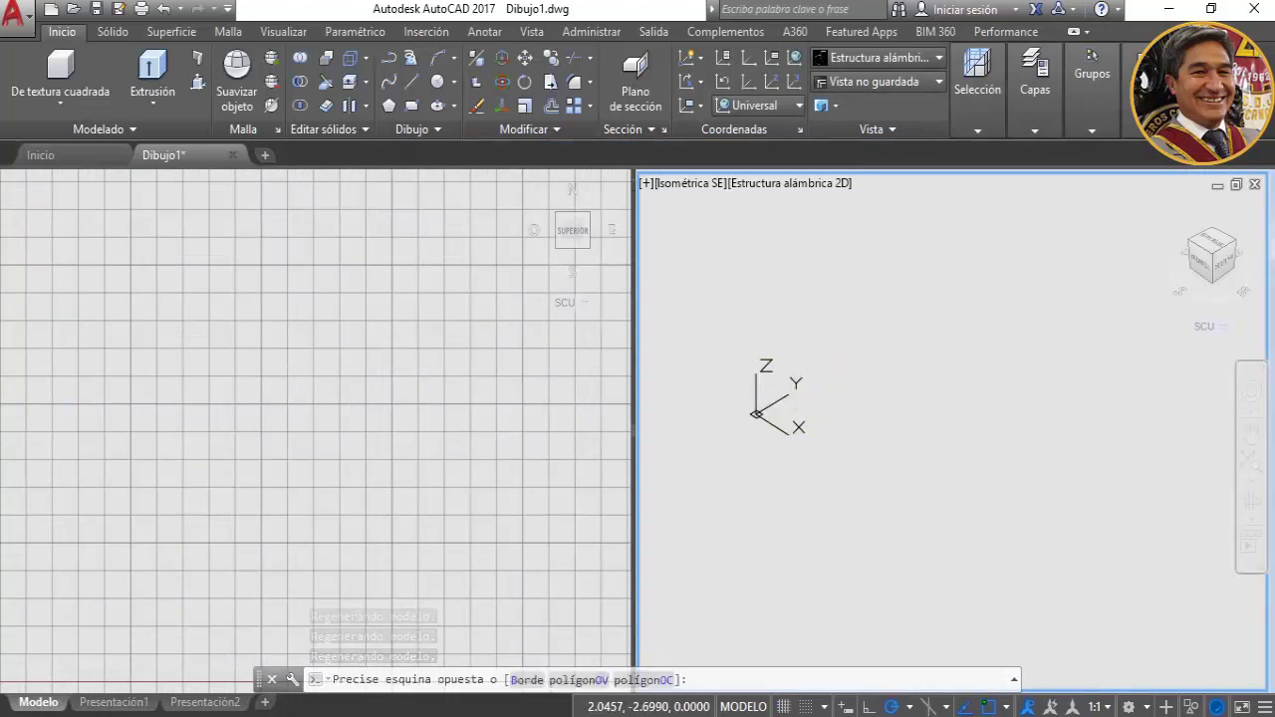
left_click(818, 182)
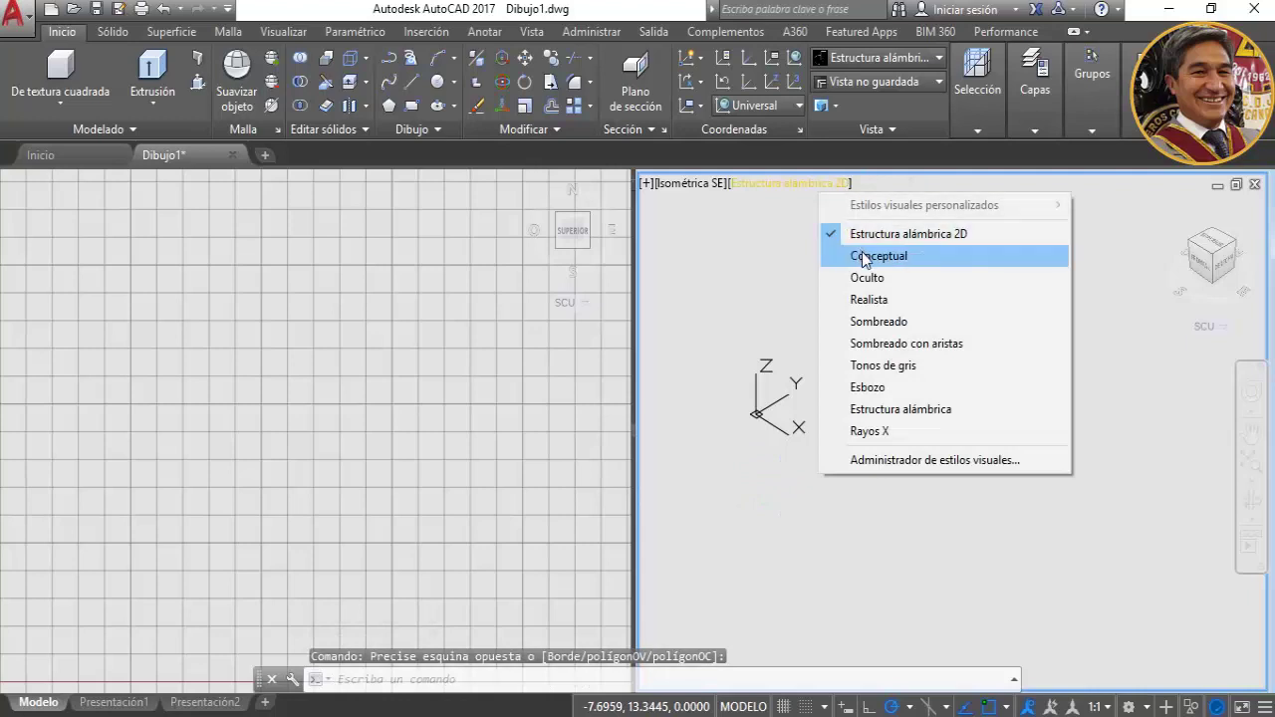
left_click(865, 259)
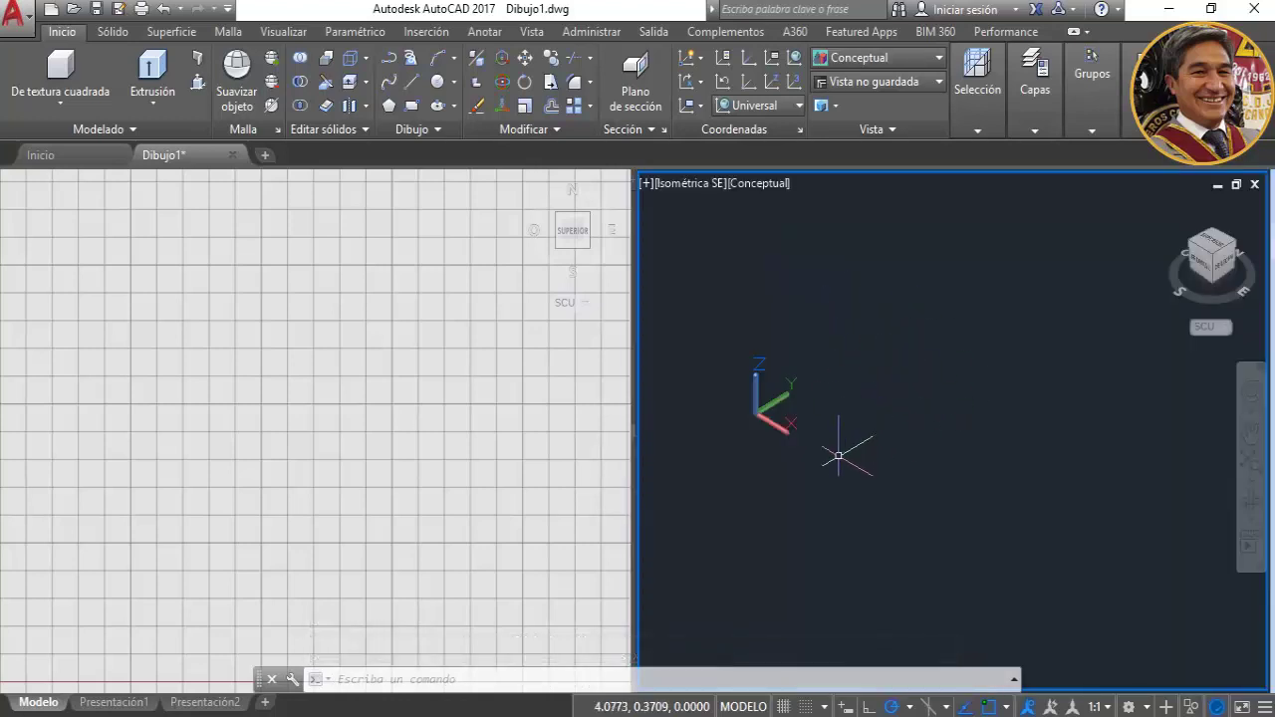
left_click(342, 392)
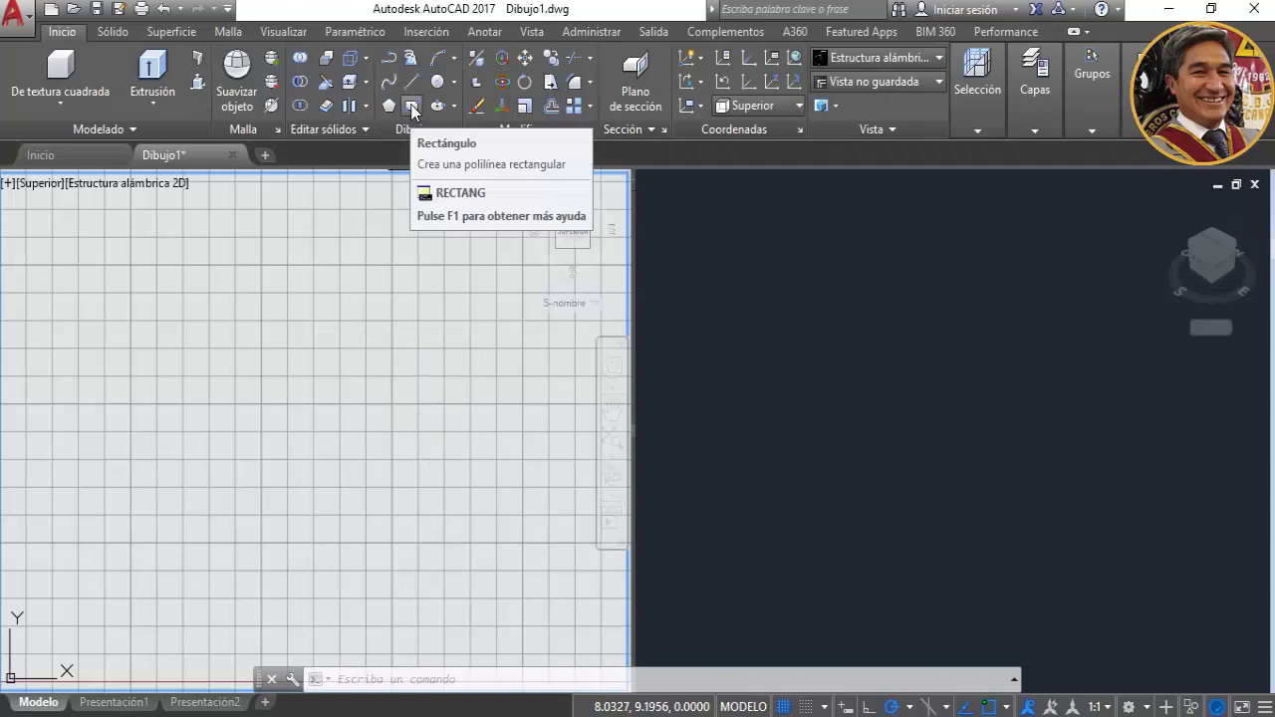
Draw a rectangle from corner 0,0 to 210,297.
left_click(412, 106)
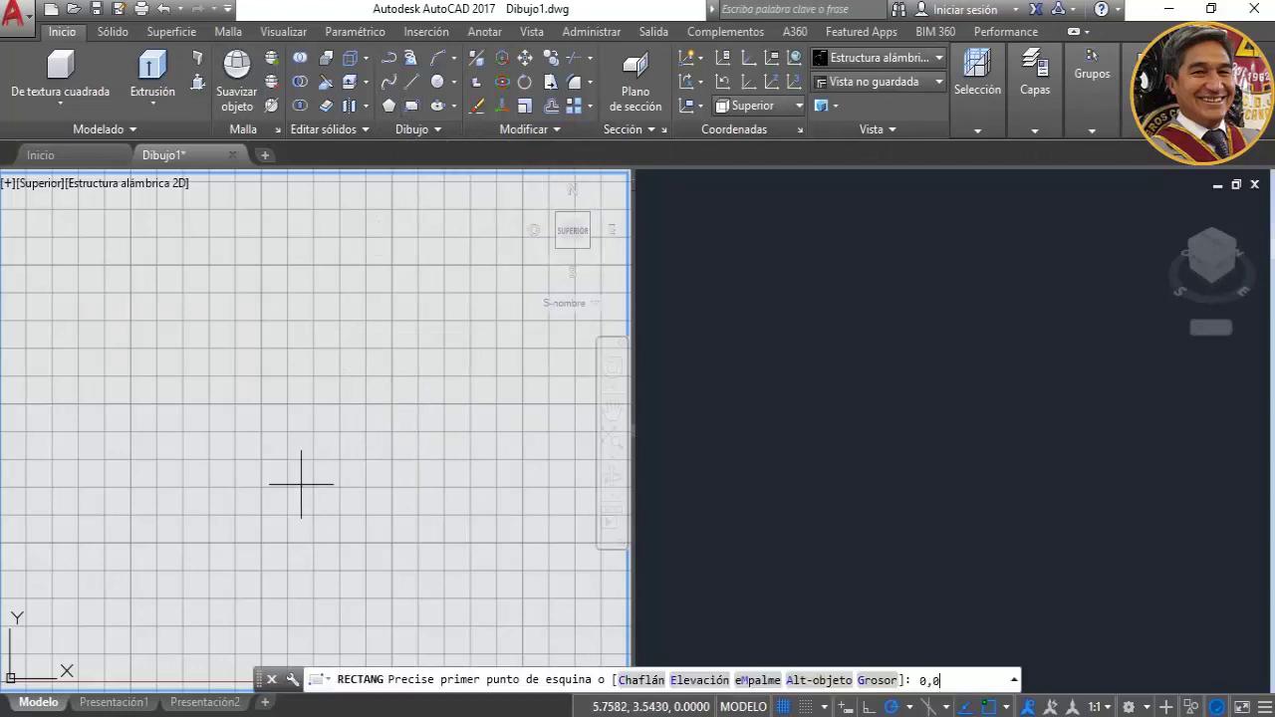
key("Return")
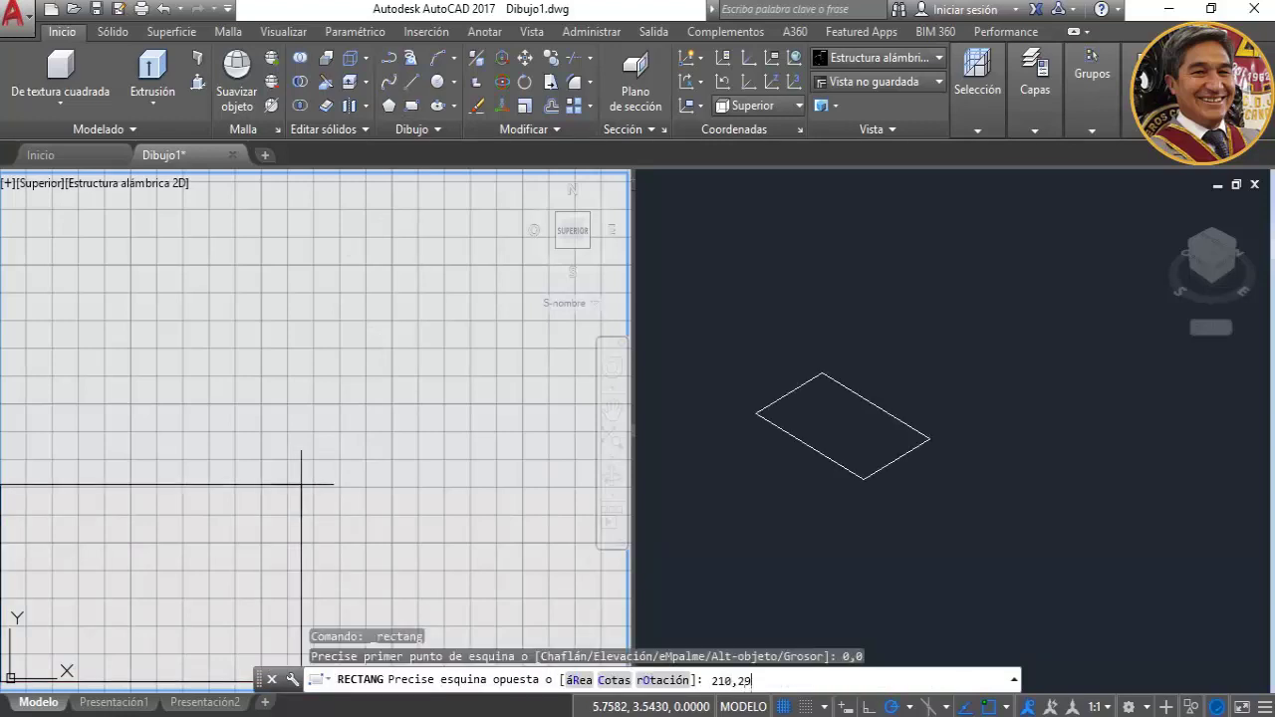
key("Return")
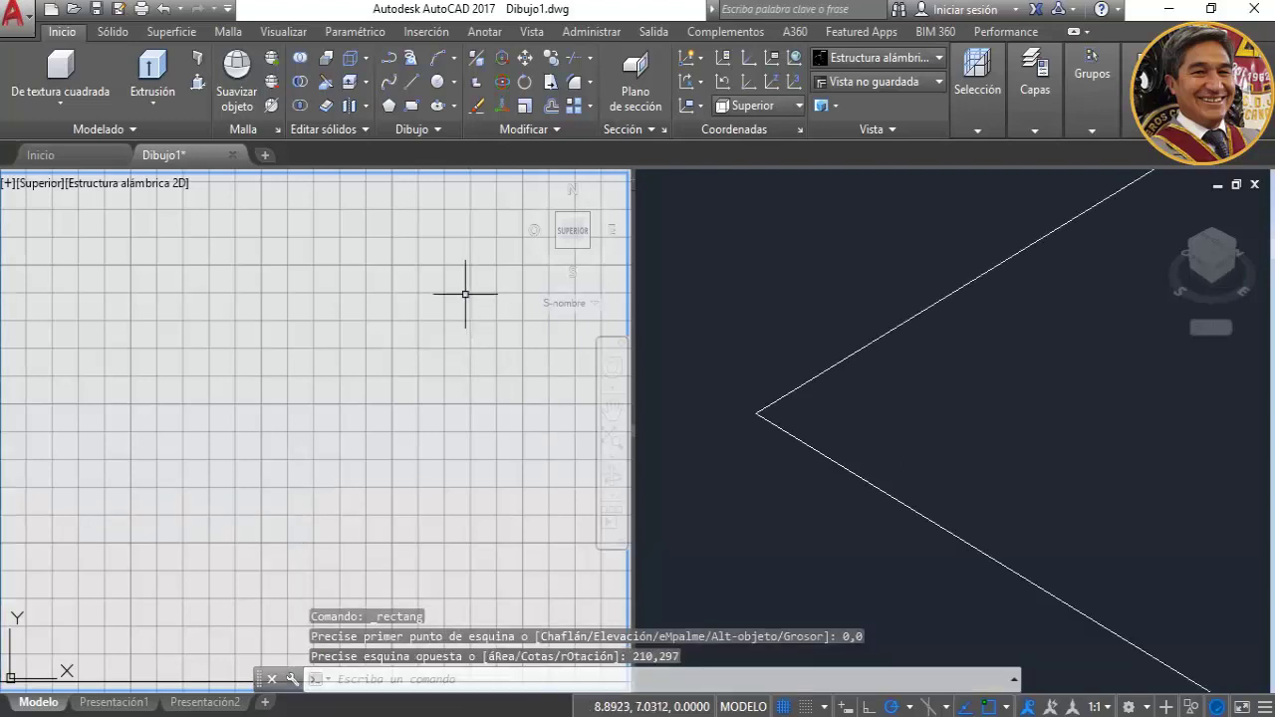
Zoom to extents in both viewports so the whole rectangle shows, ending in the top view.
left_click(612, 441)
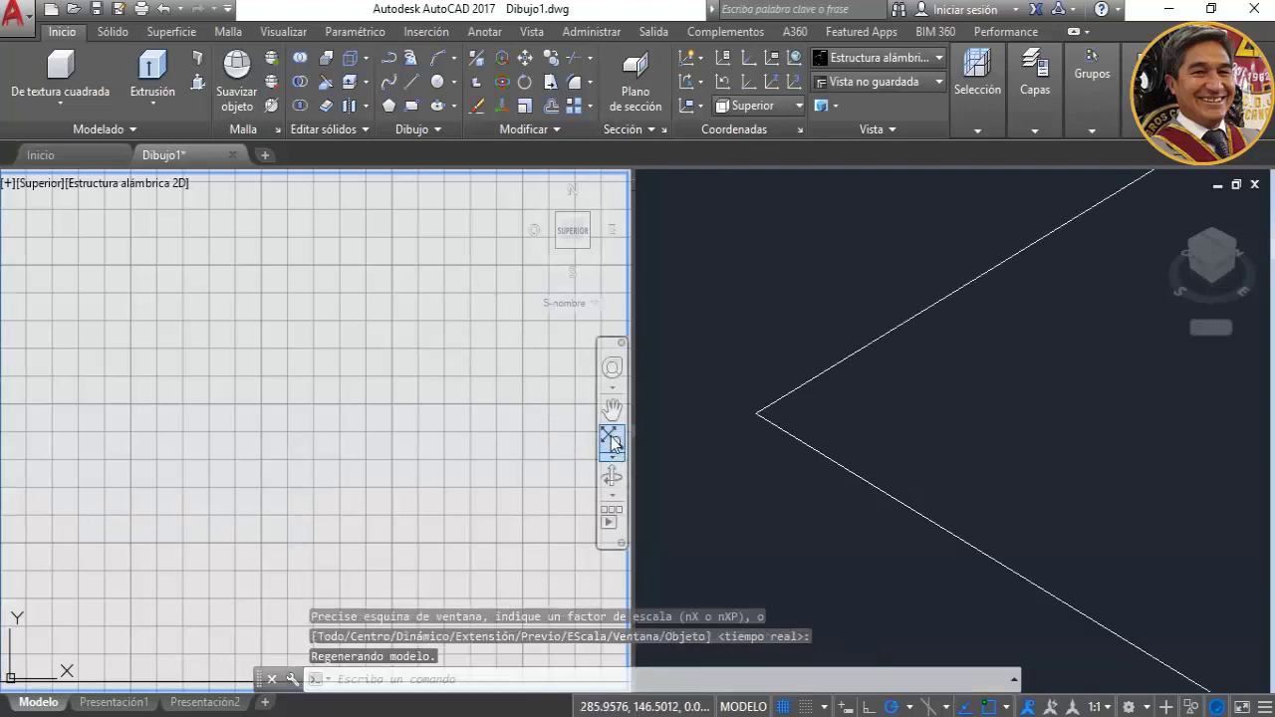
scroll(391, 391, "down", 2)
scroll(390, 390, "up", 2)
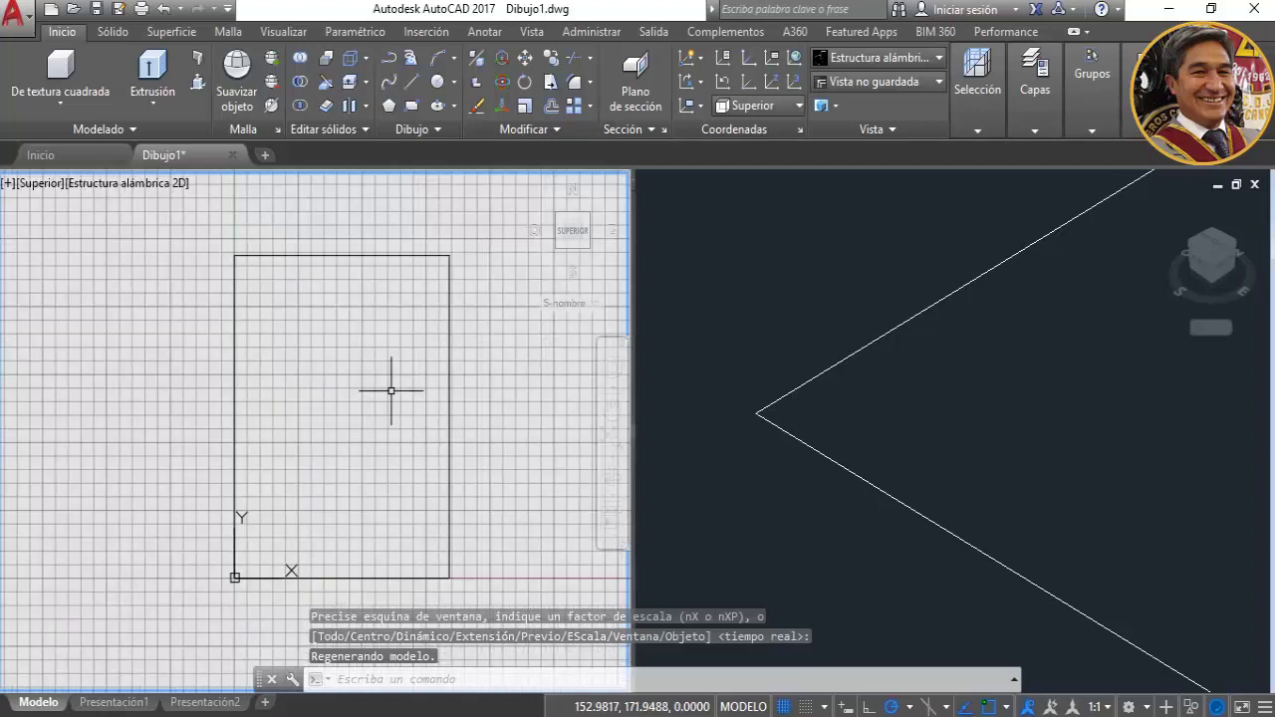
left_click(958, 430)
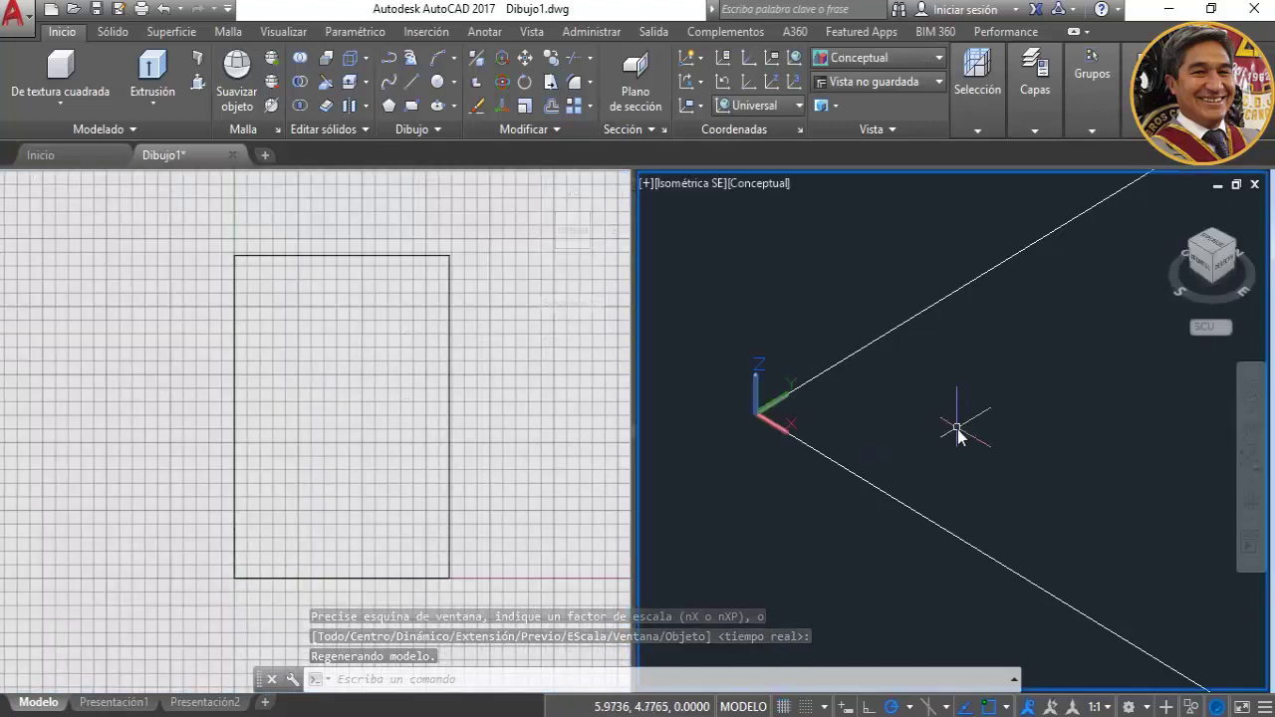
left_click(1250, 460)
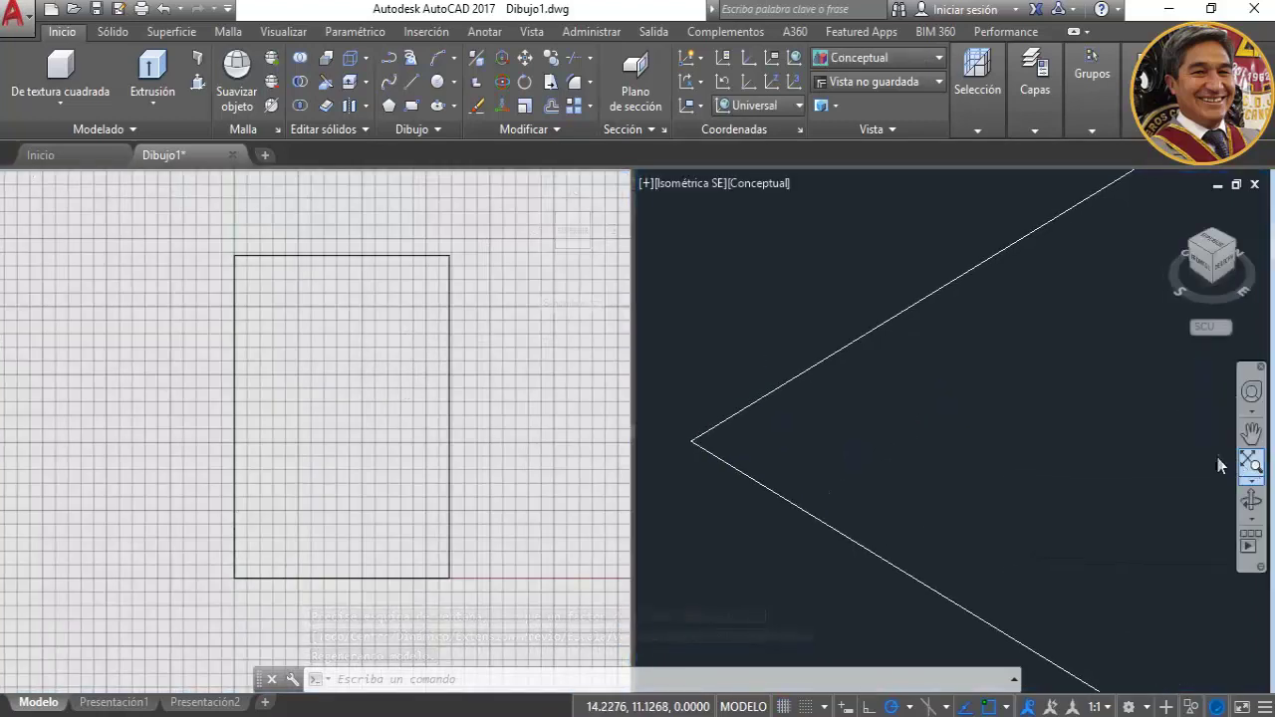
scroll(1036, 416, "down", 2)
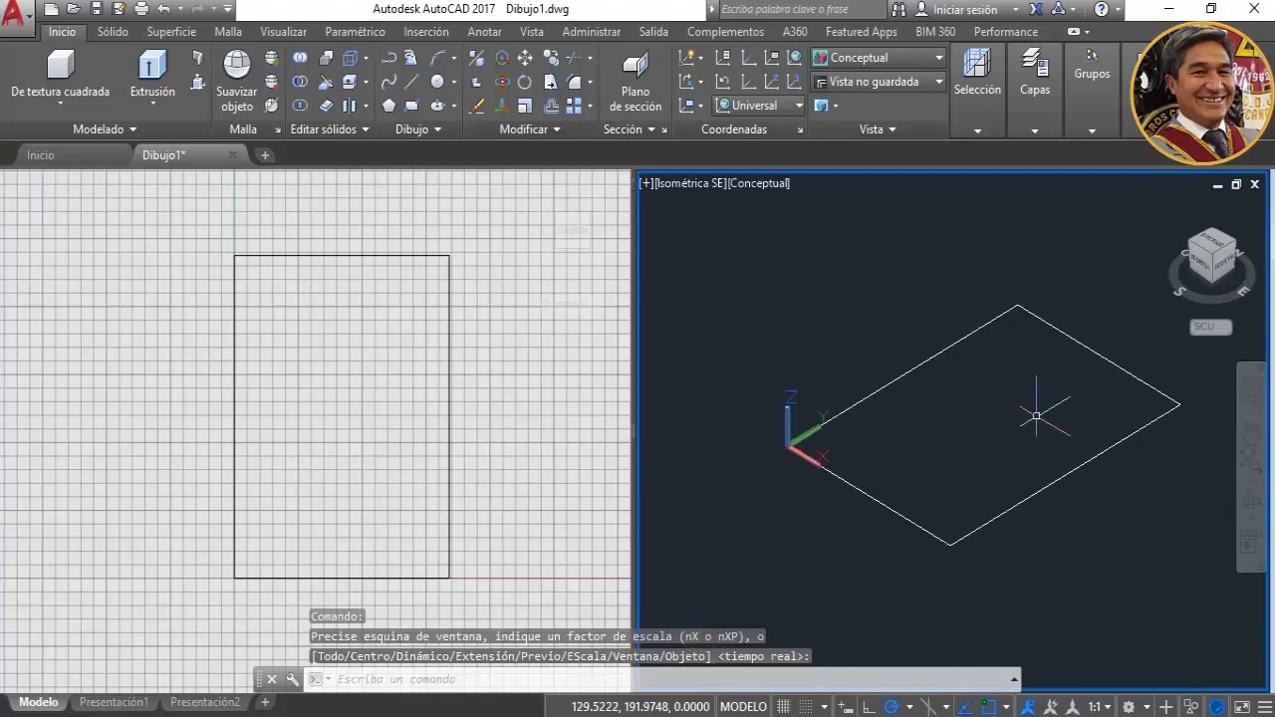
left_click(359, 436)
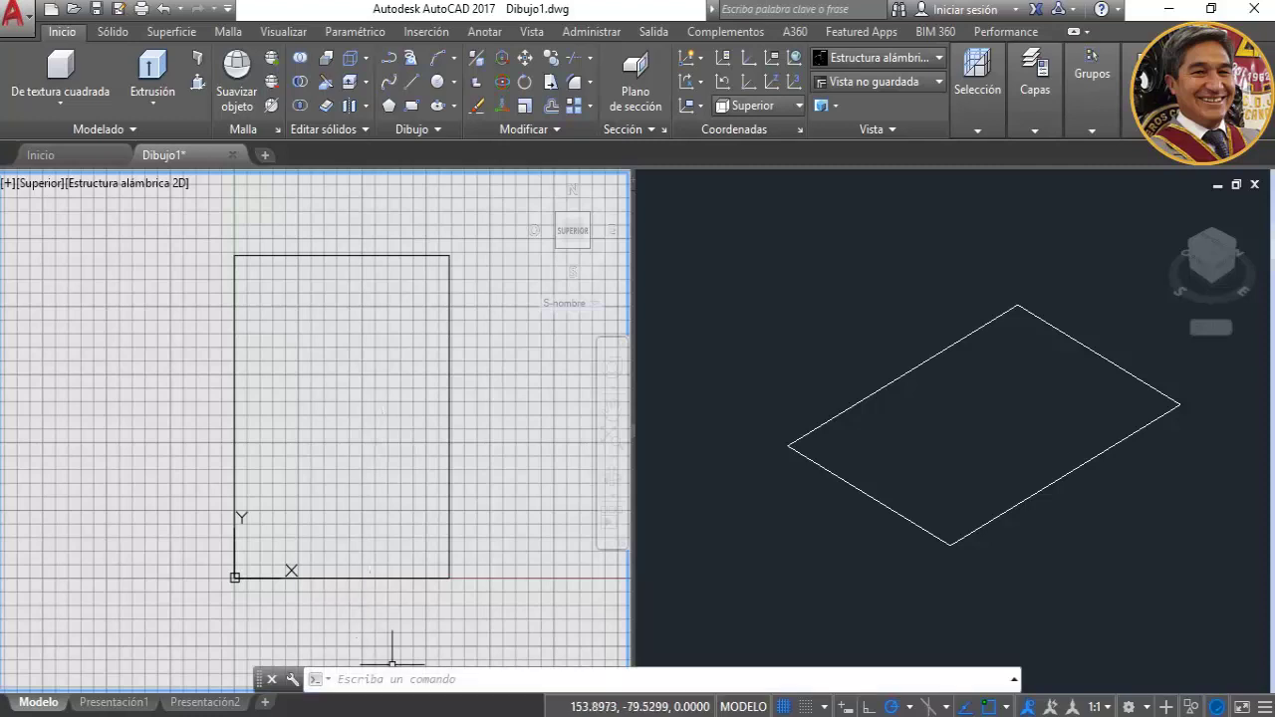
left_click(438, 627)
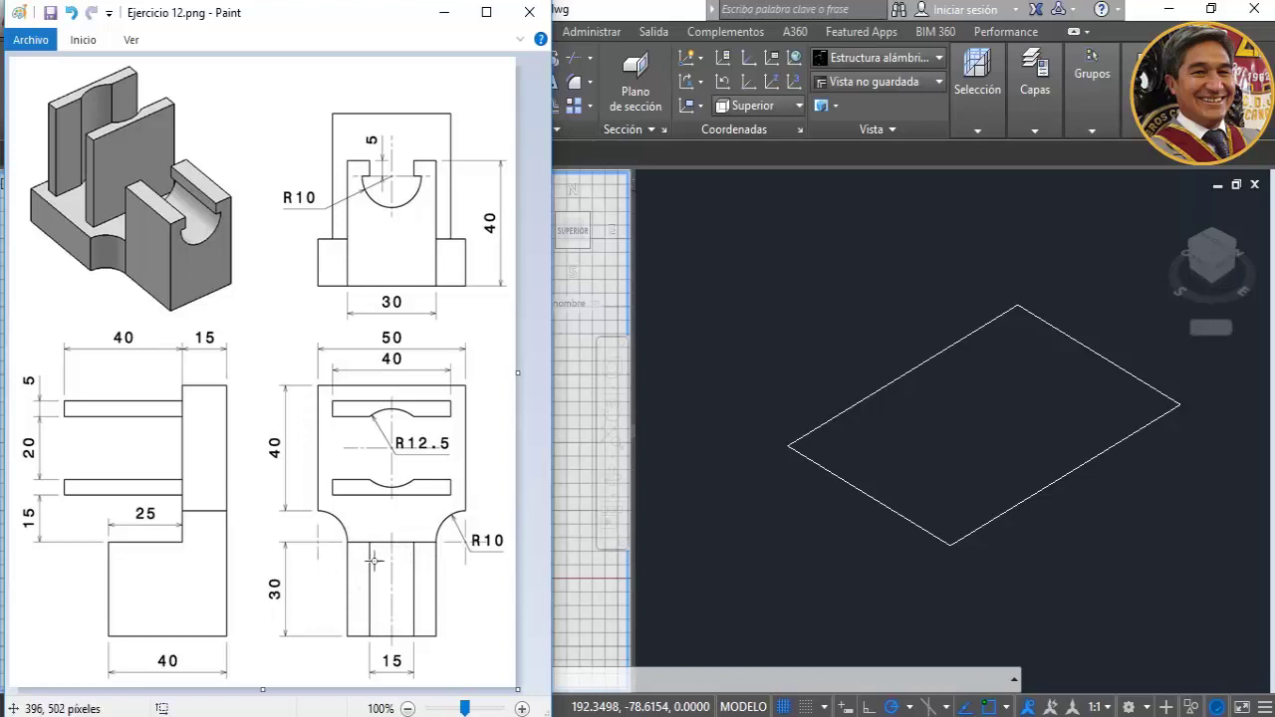
Draw a 50 by 50 square from corner 70,220 inside the sheet rectangle.
key("alt+Tab")
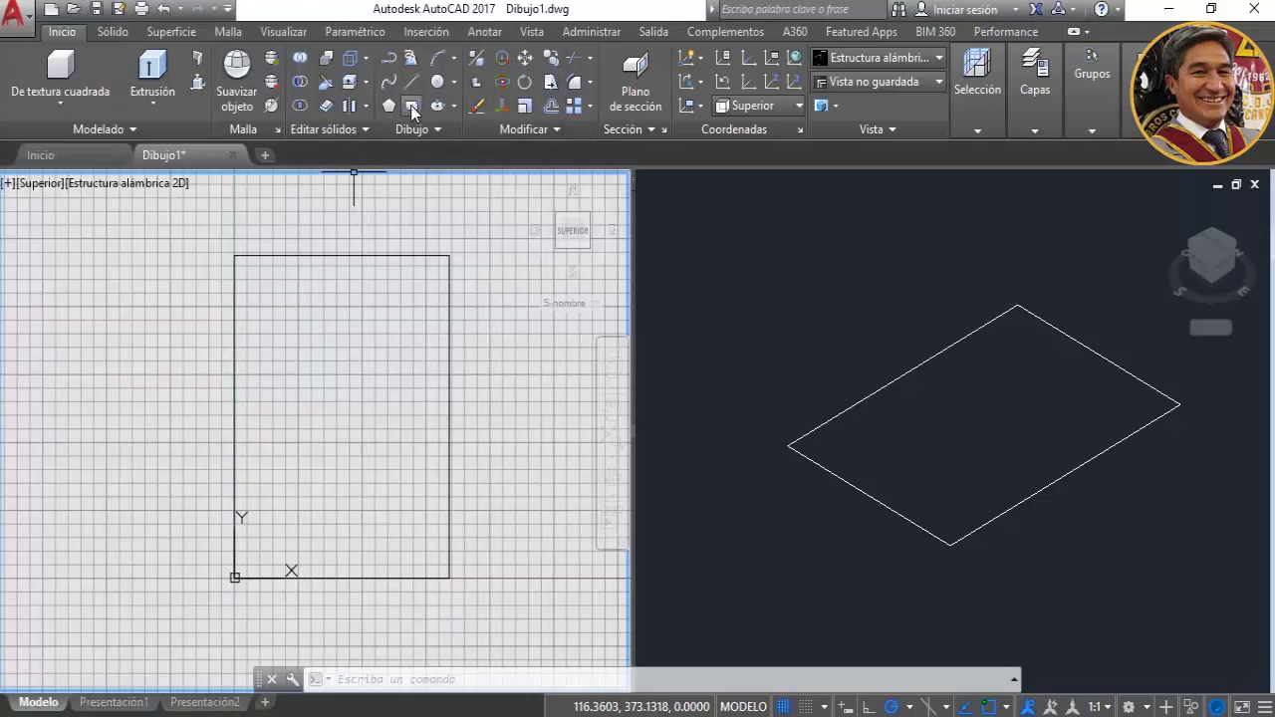
left_click(412, 107)
type("70,220")
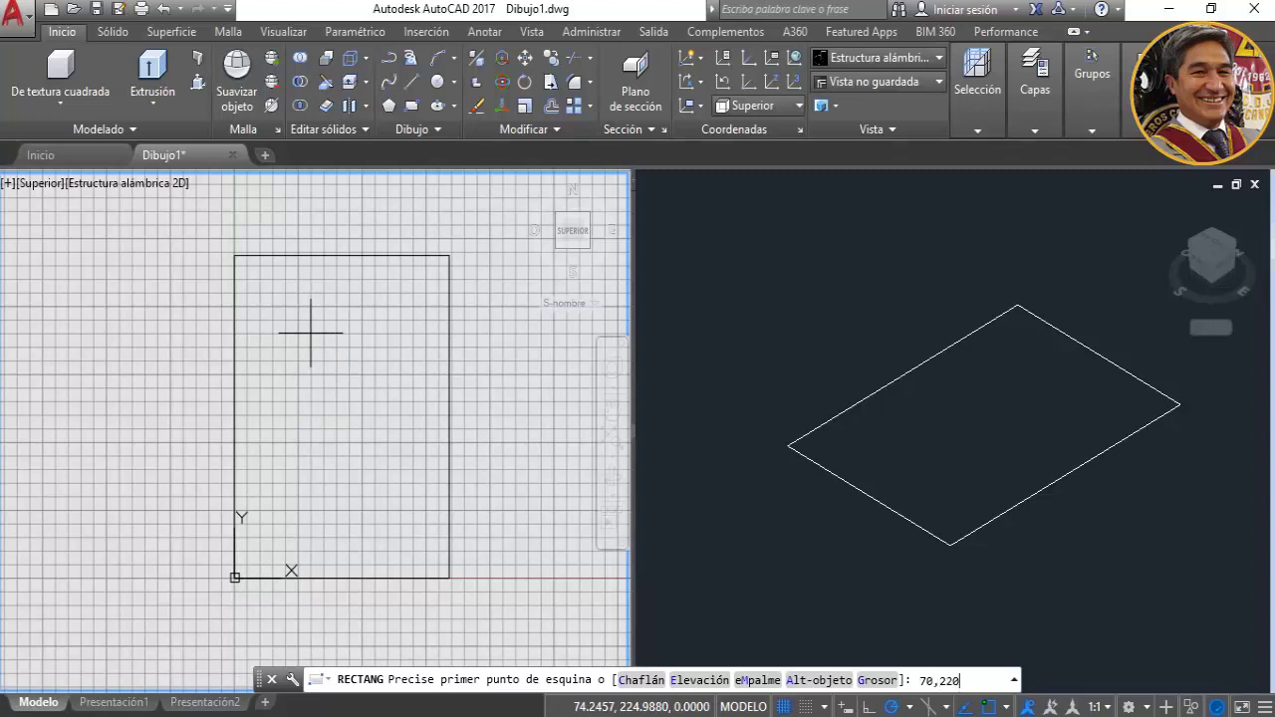
key("Return")
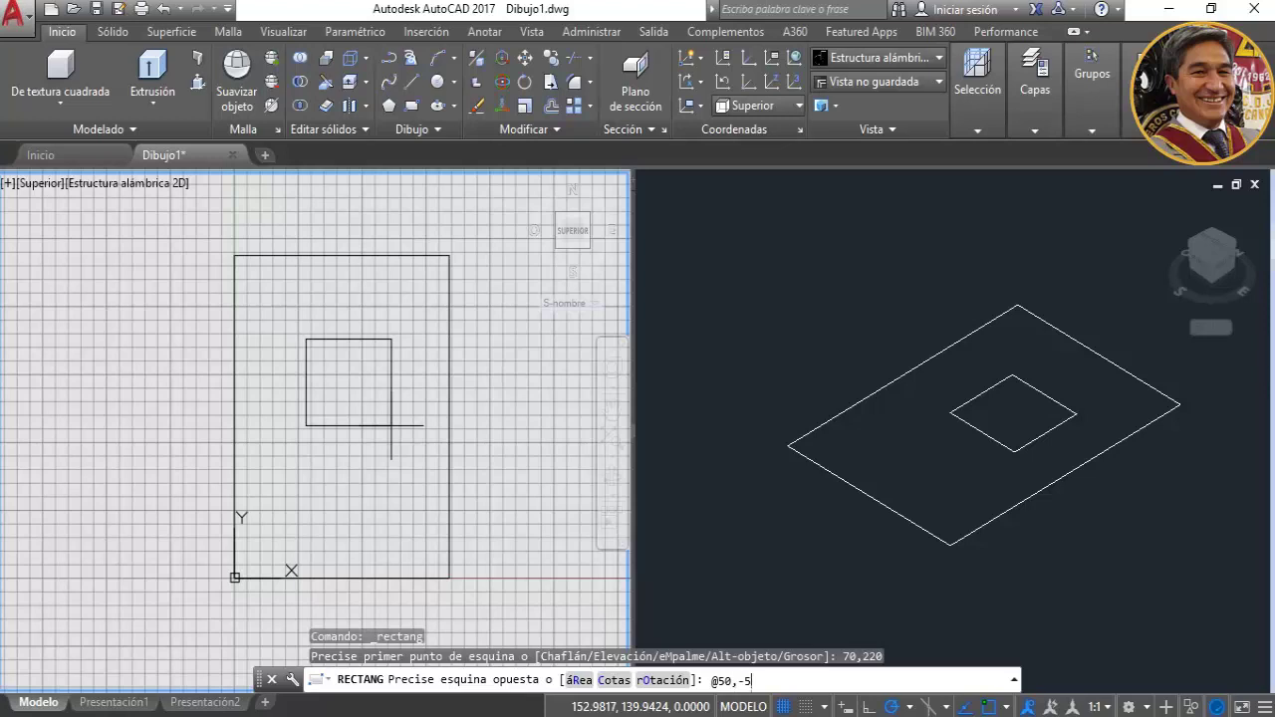
key("Return")
scroll(438, 430, "up", 3)
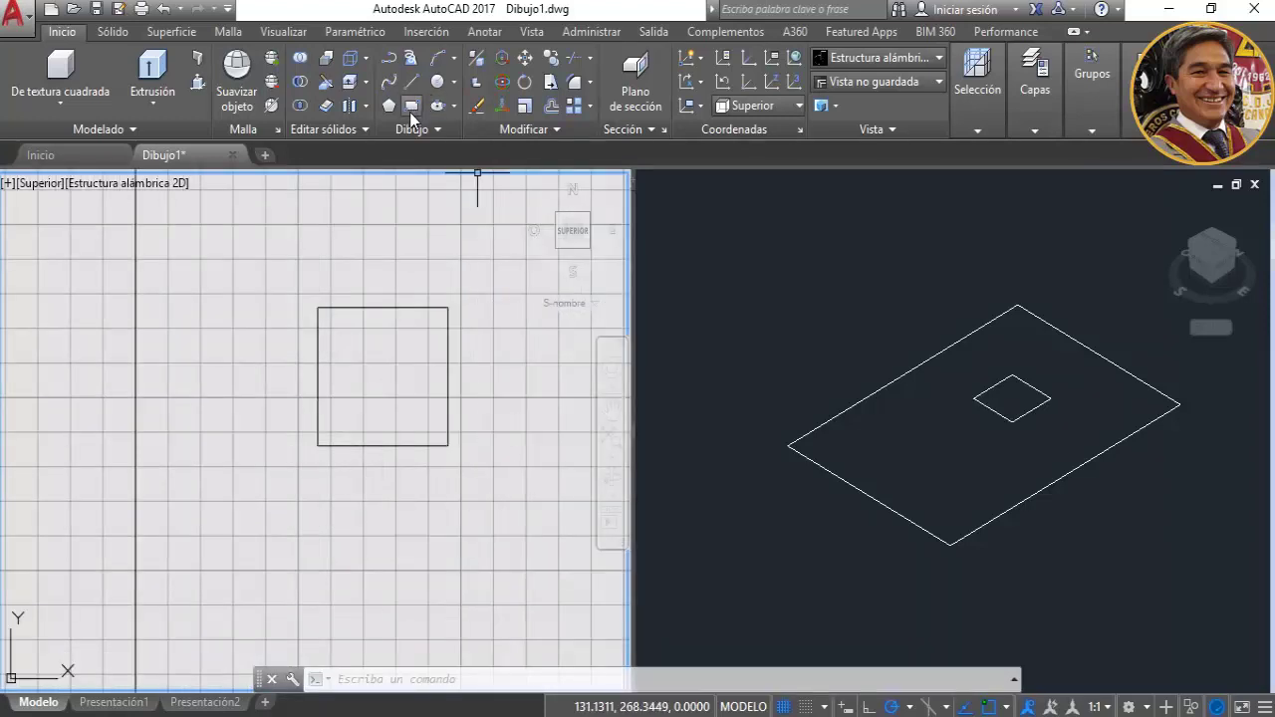
key("alt+Tab")
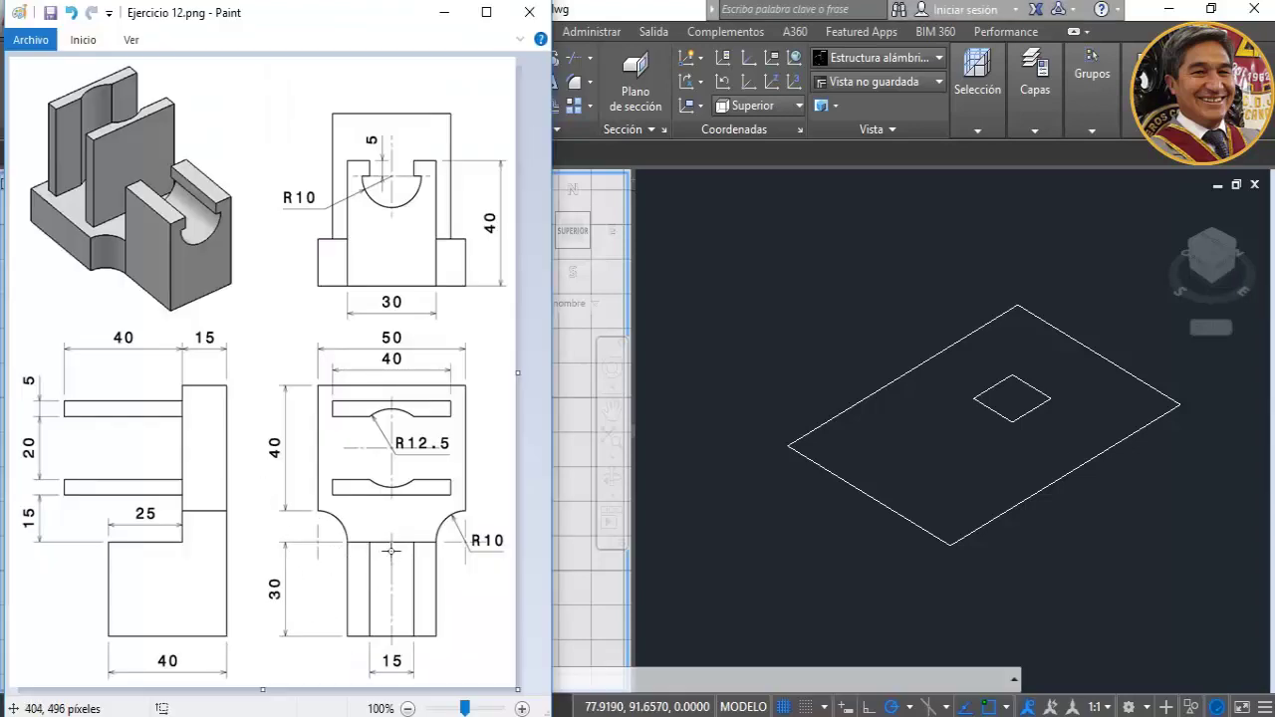
Draw a 30 by 30 square just below the 50 by 50 square.
left_click(564, 347)
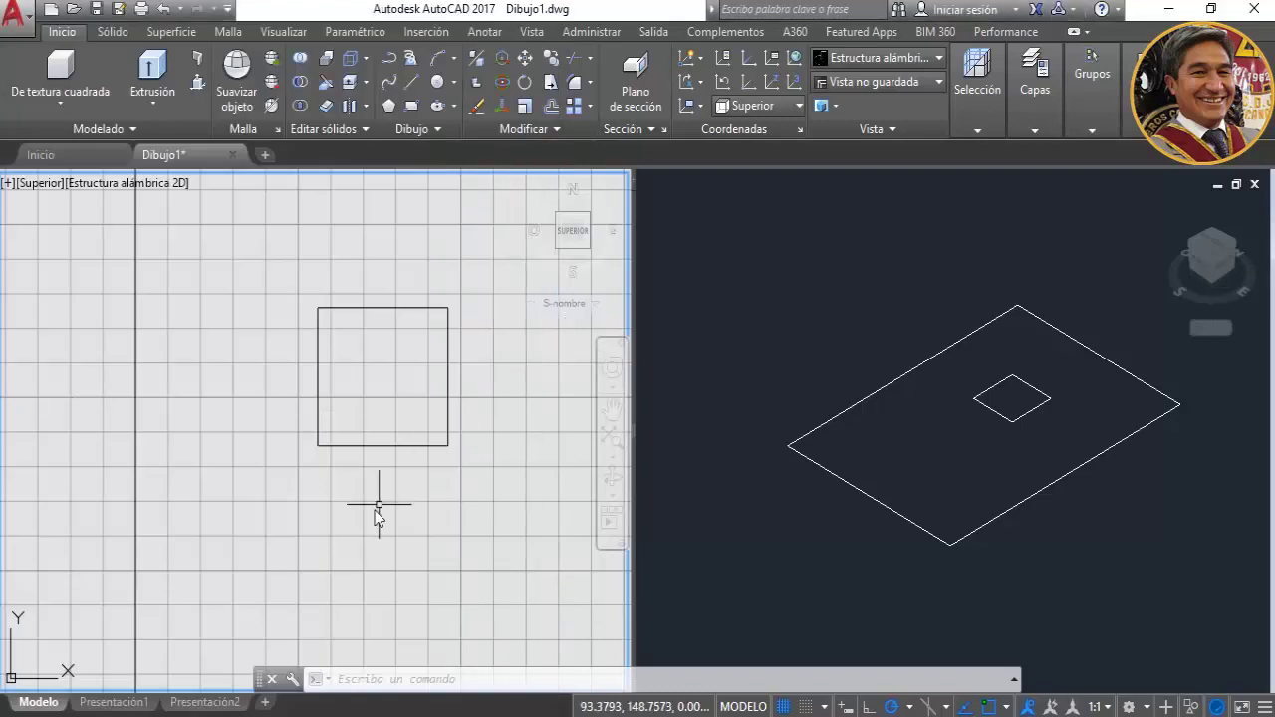
left_click(406, 110)
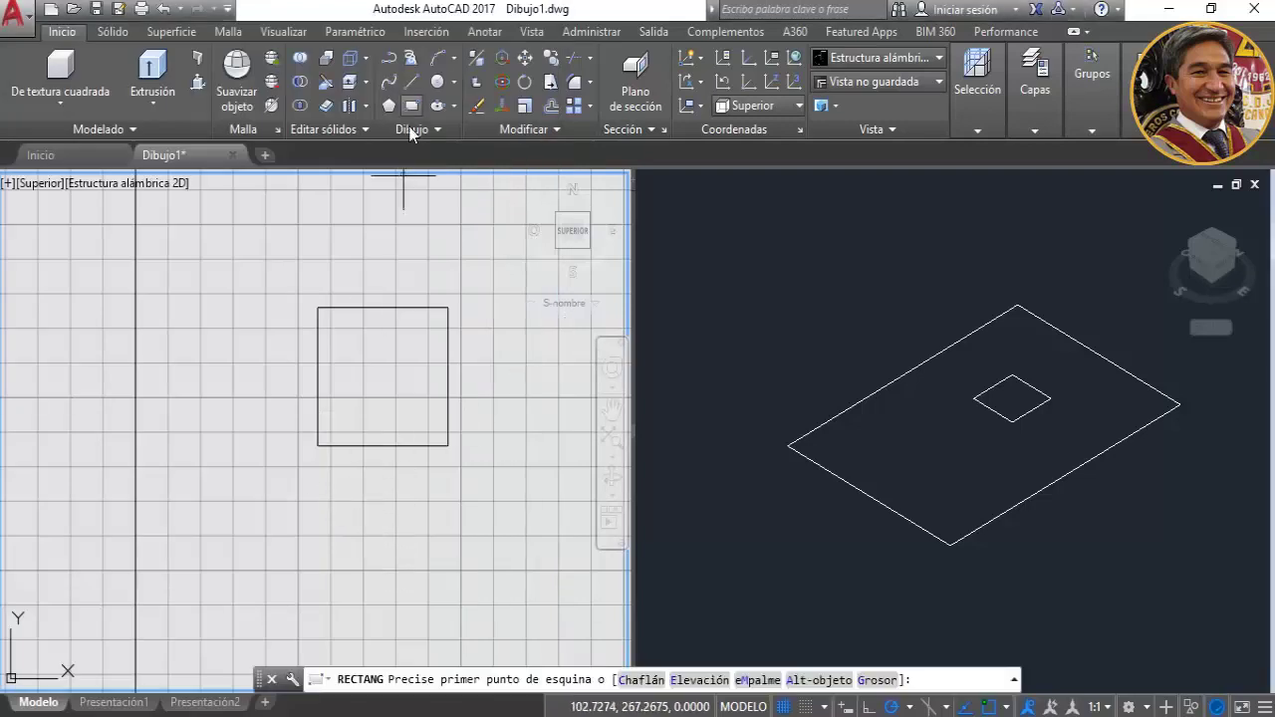
left_click(342, 491)
type("@30,3")
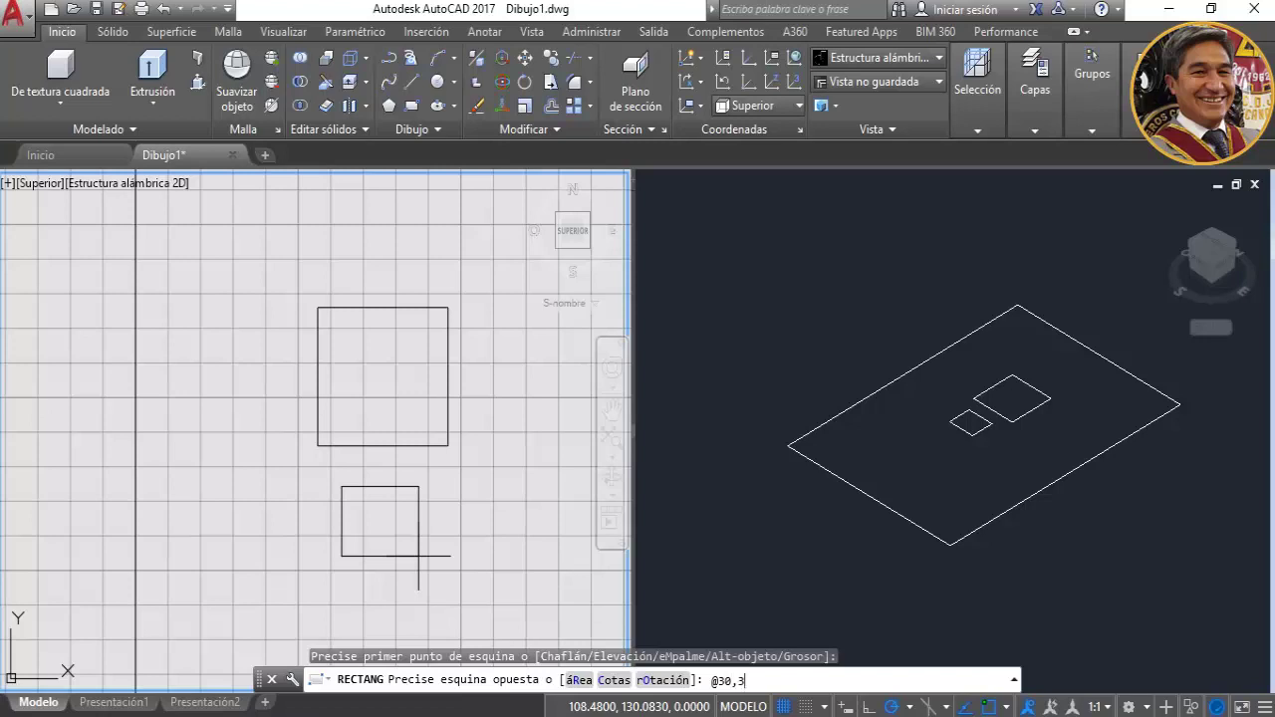
type("0")
key("Return")
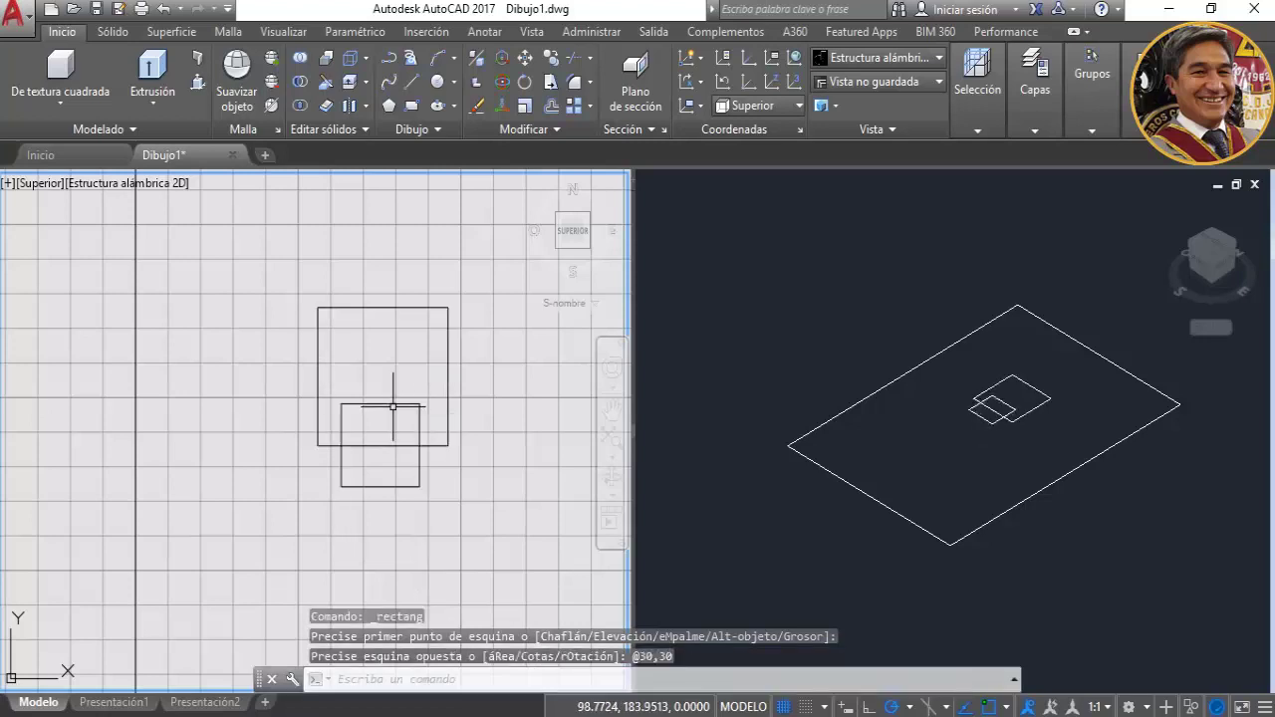
Move the small square from its top-edge midpoint to the larger square's bottom-edge midpoint.
left_click(526, 60)
key("Escape")
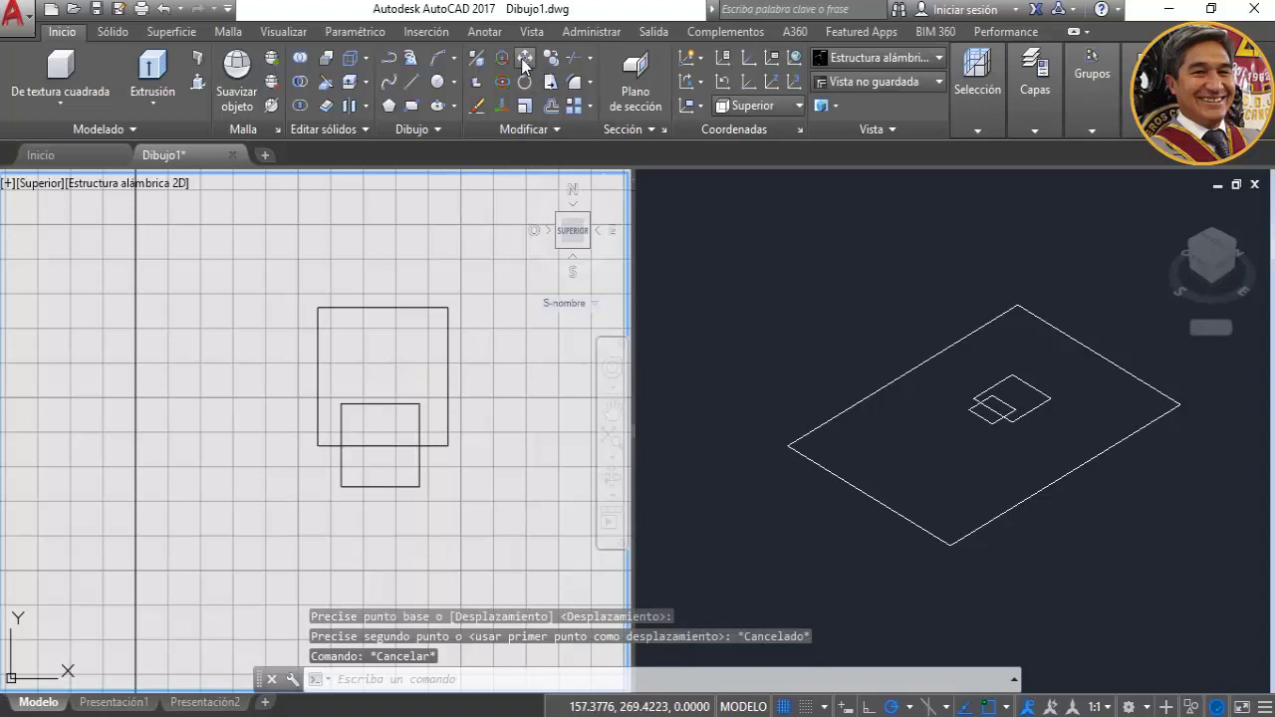
left_click(521, 57)
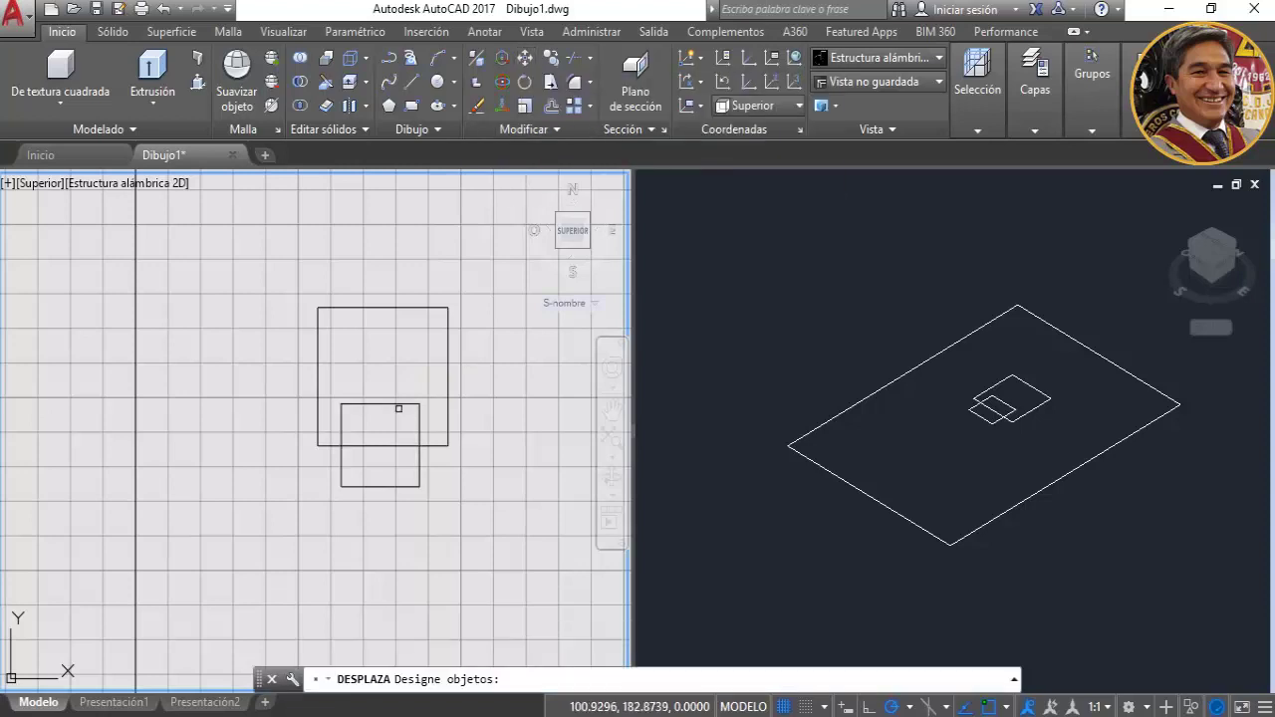
left_click(396, 403)
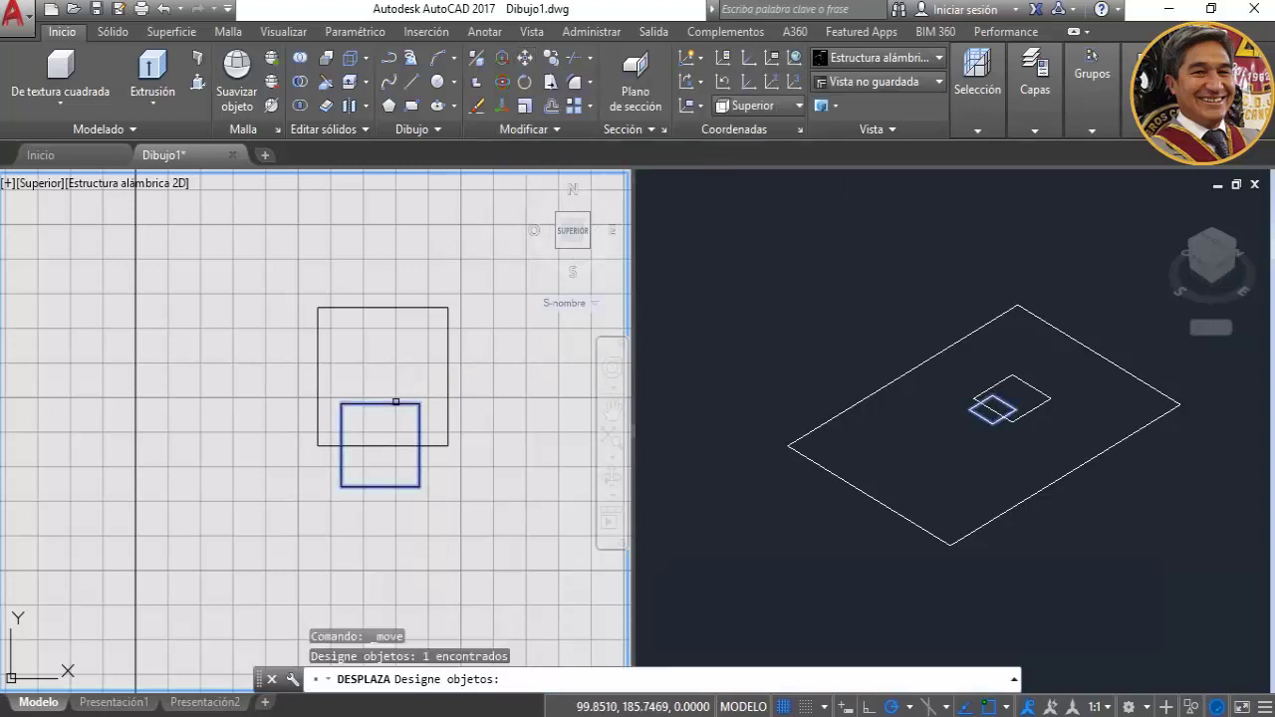
key("Return")
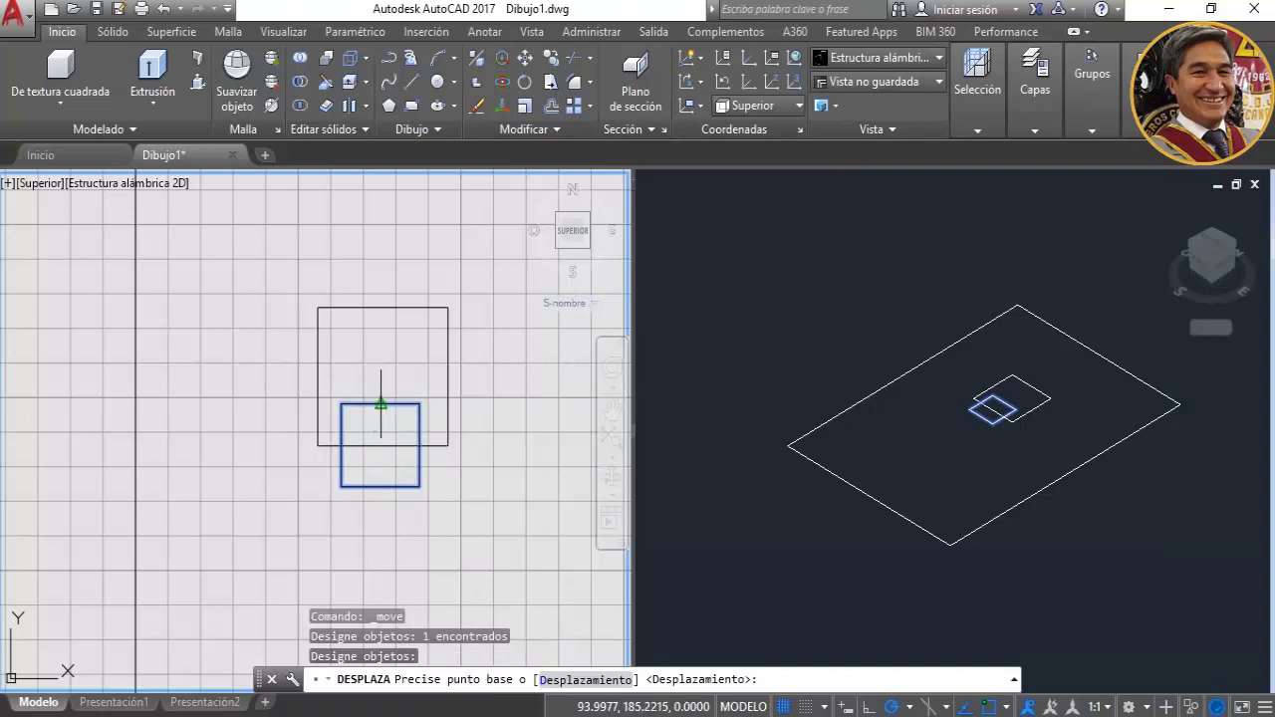
left_click(380, 404)
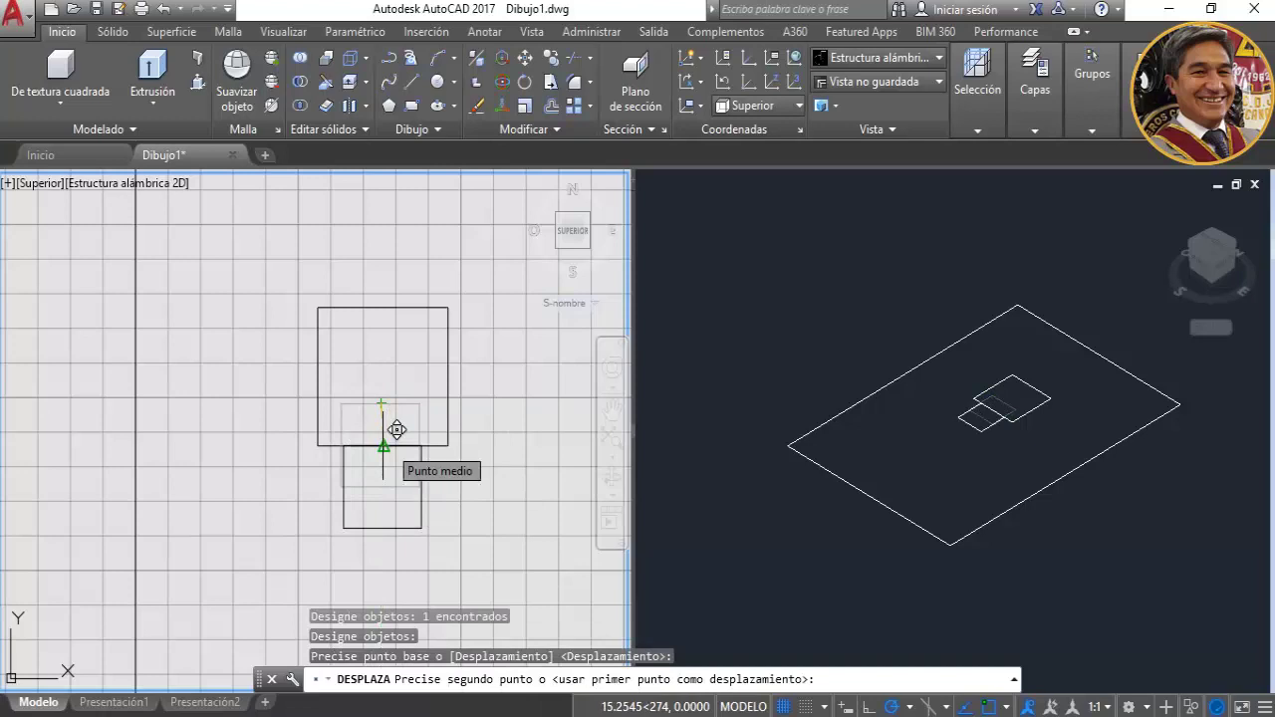
left_click(383, 445)
key("alt+Tab")
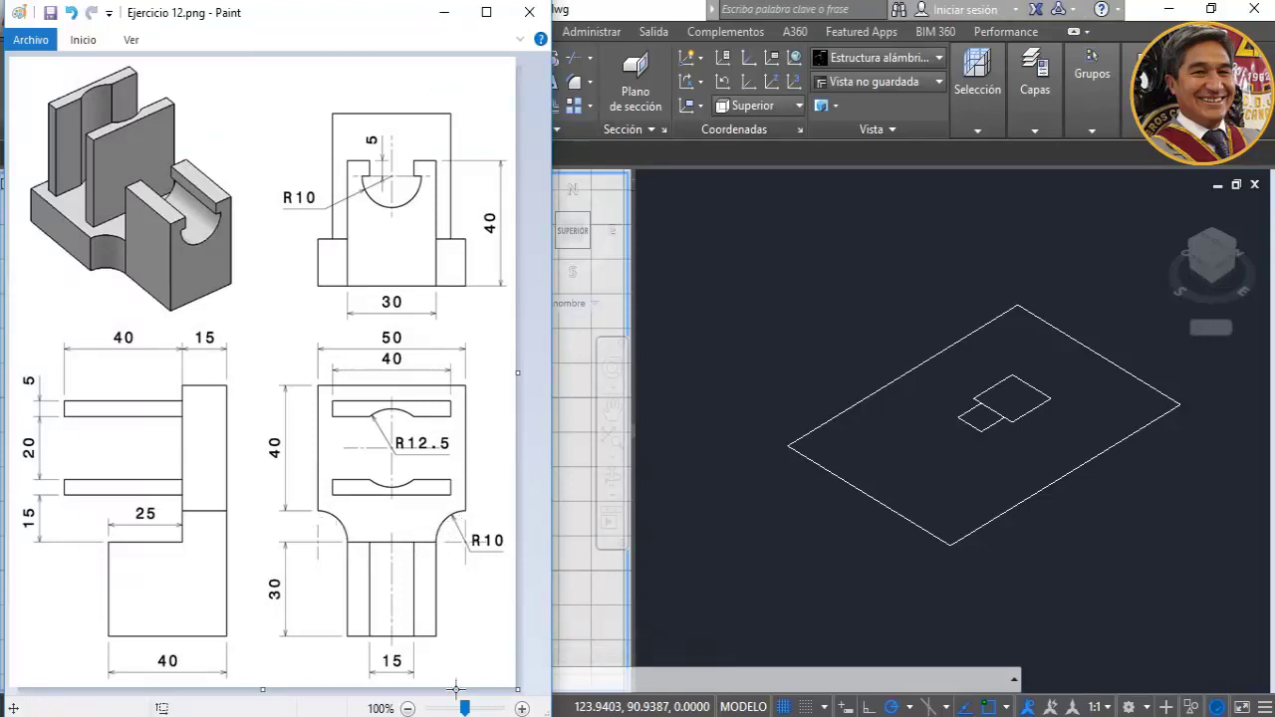
key("alt+Tab")
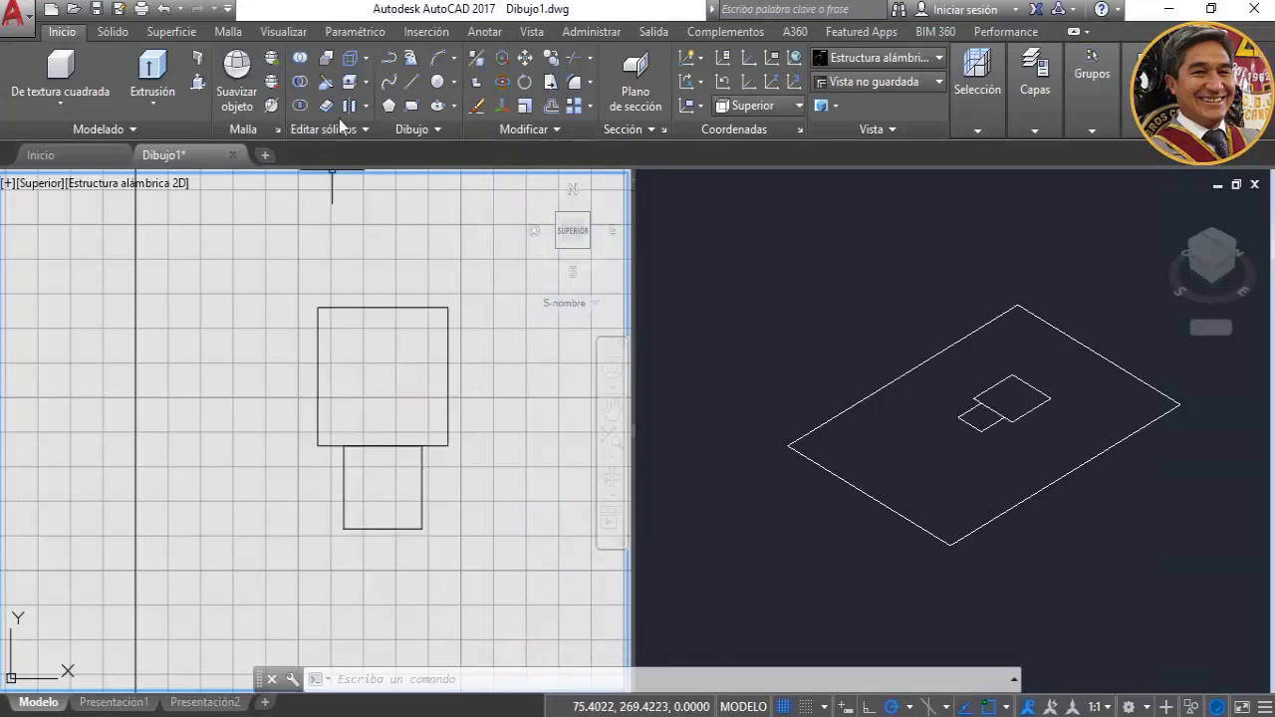
Draw radius-10 circles centred on the left and right bottom corners of the 50 by 50 square.
left_click(438, 82)
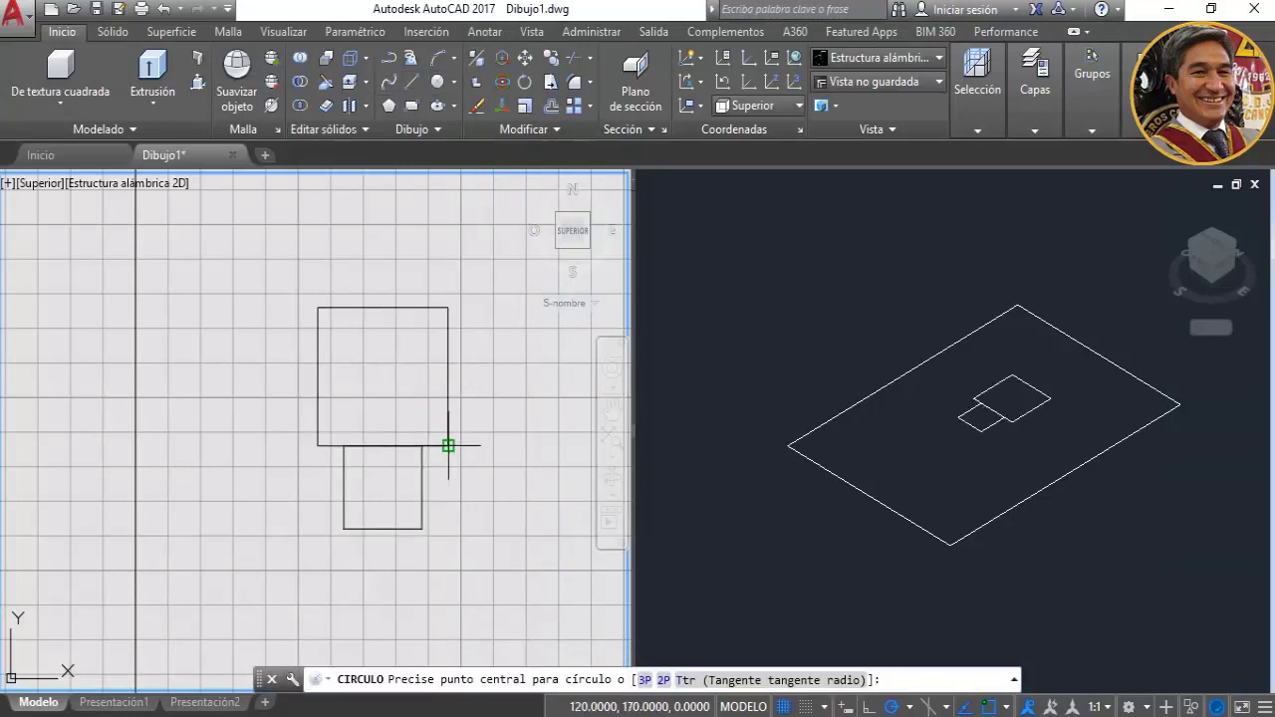
left_click(448, 445)
left_click(423, 445)
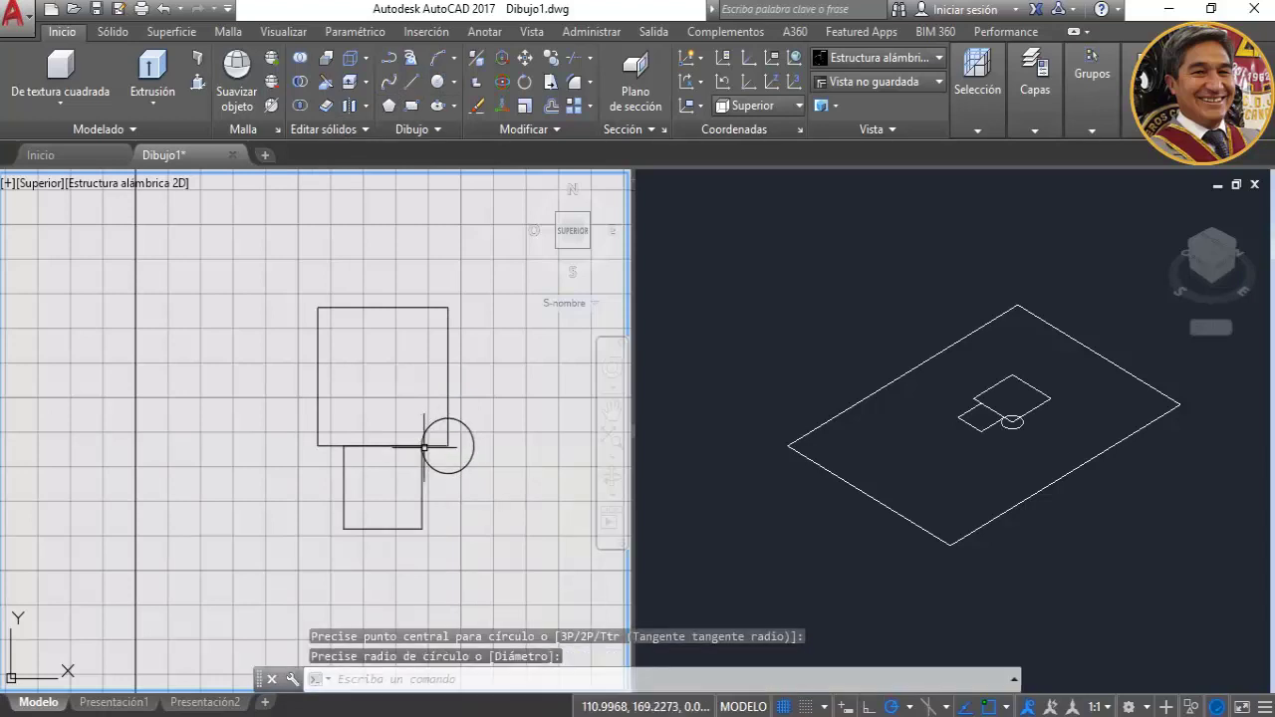
left_click(438, 82)
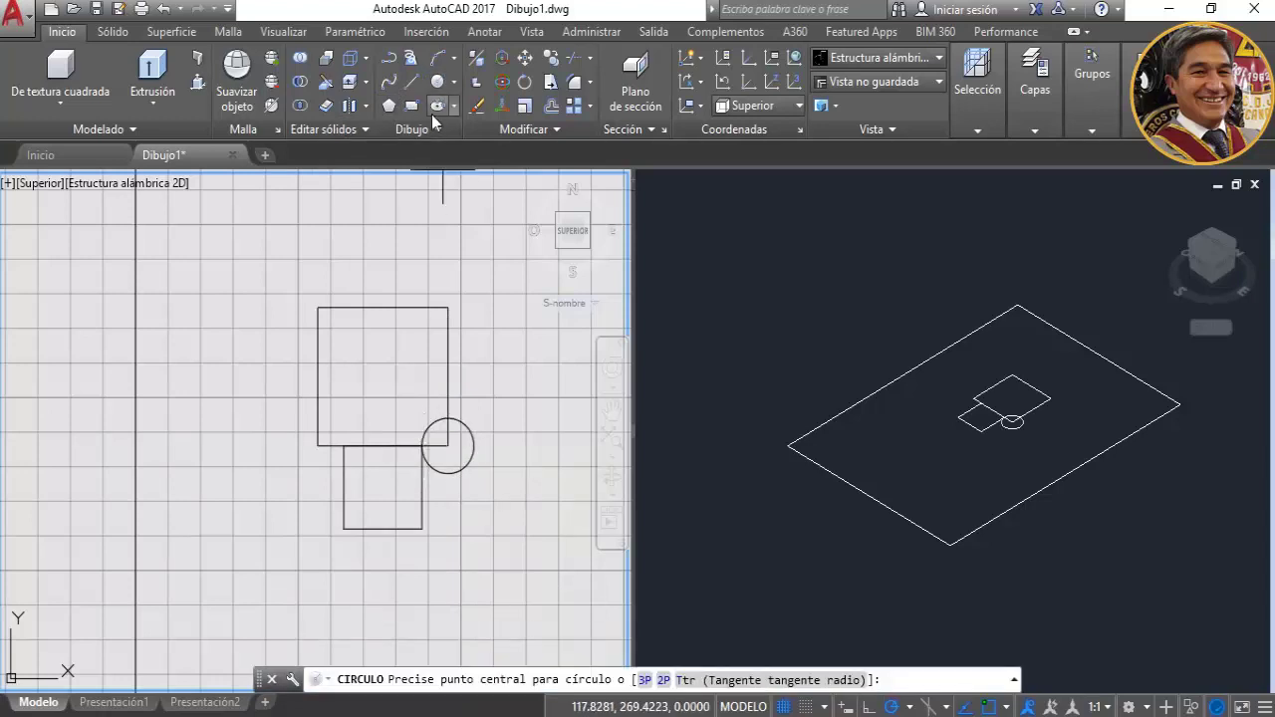
left_click(344, 445)
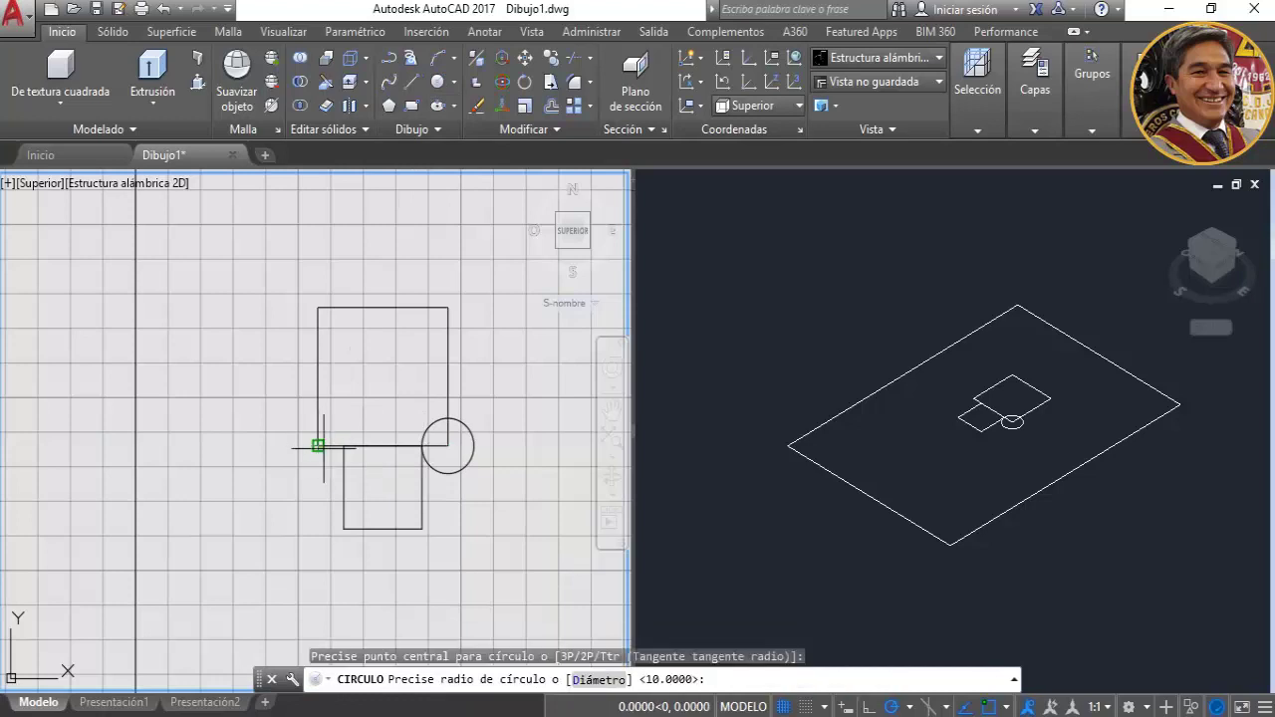
left_click(343, 445)
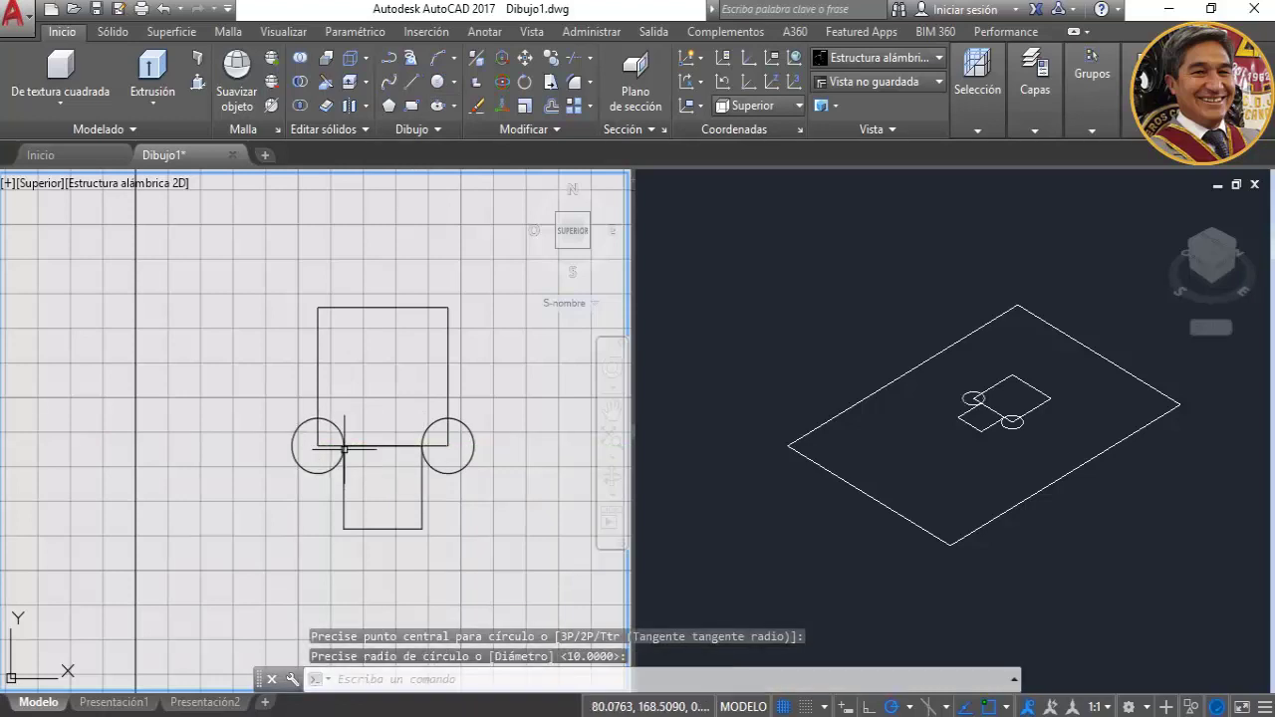
key("Return")
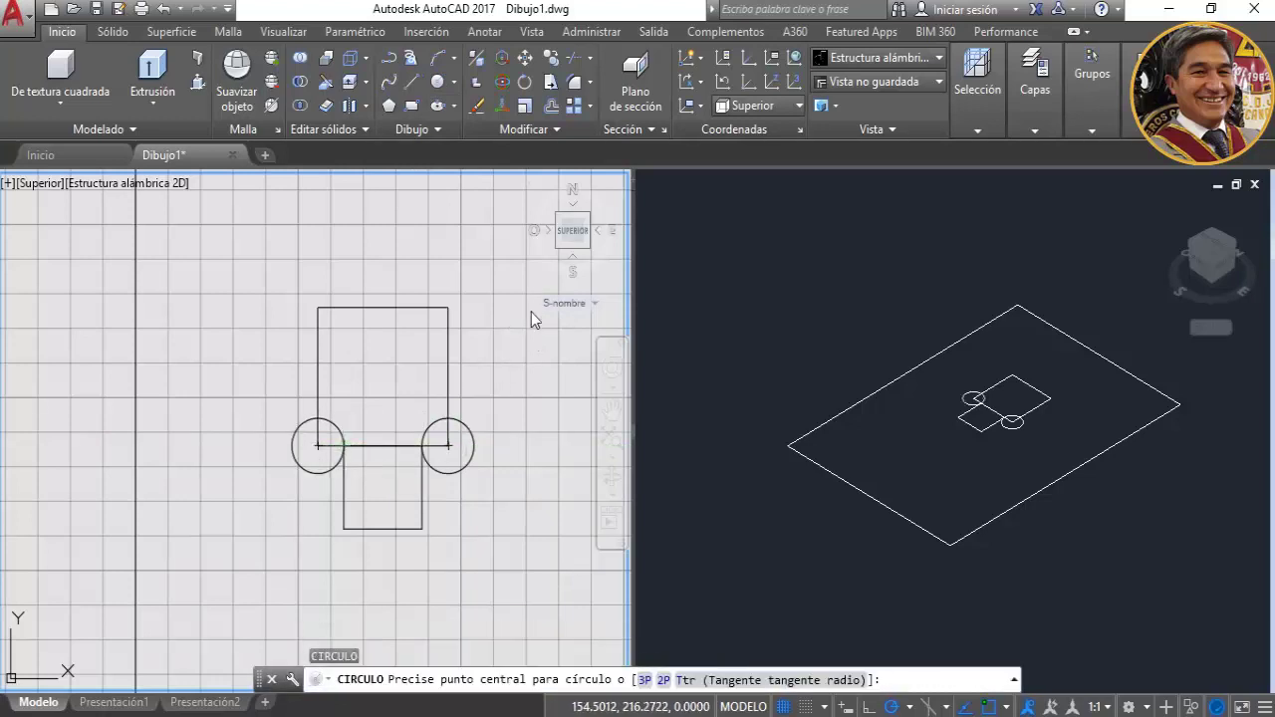
Trim away the outer circle halves and corner lines, then delete the leftover middle line.
left_click(574, 64)
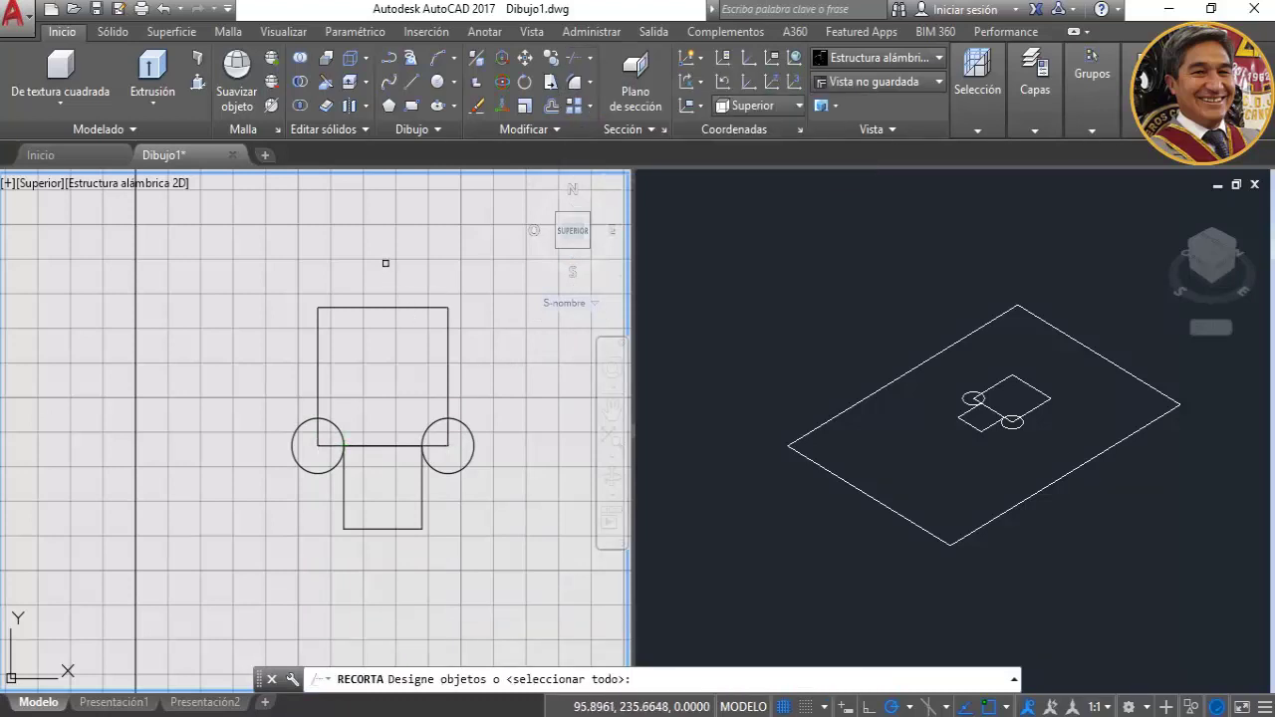
key("Return")
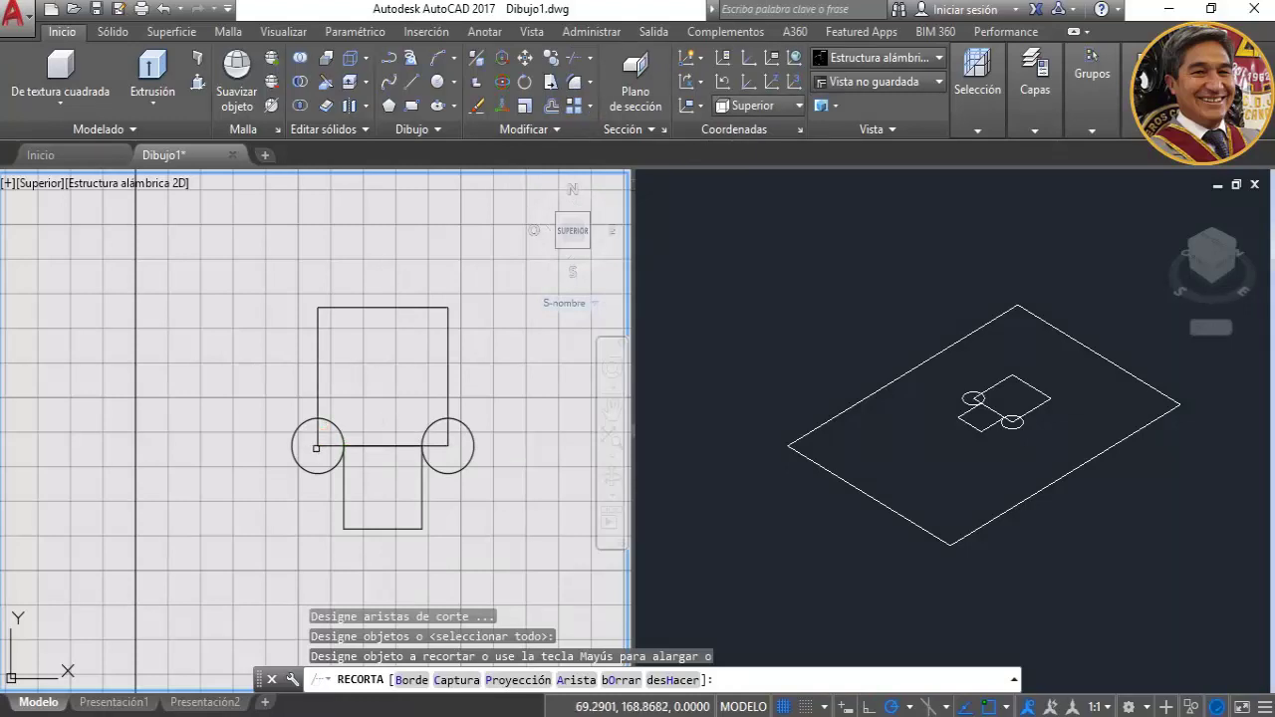
left_click(303, 426)
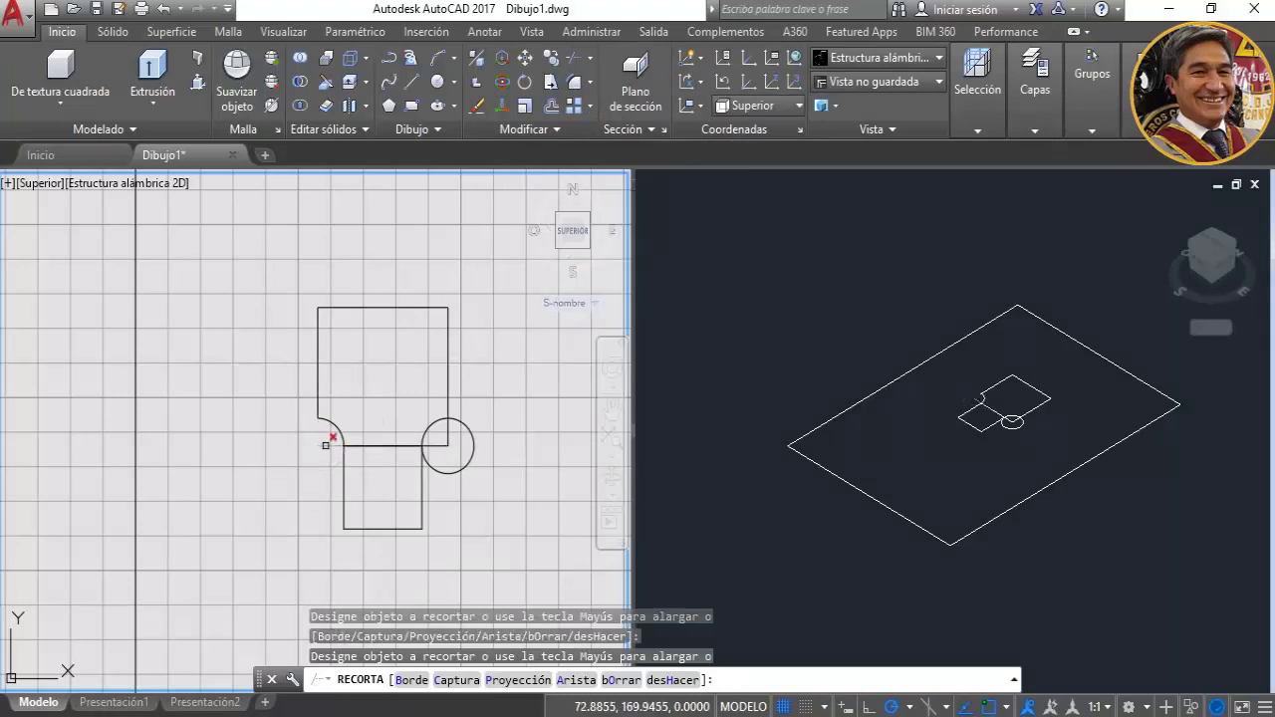
left_click(451, 430)
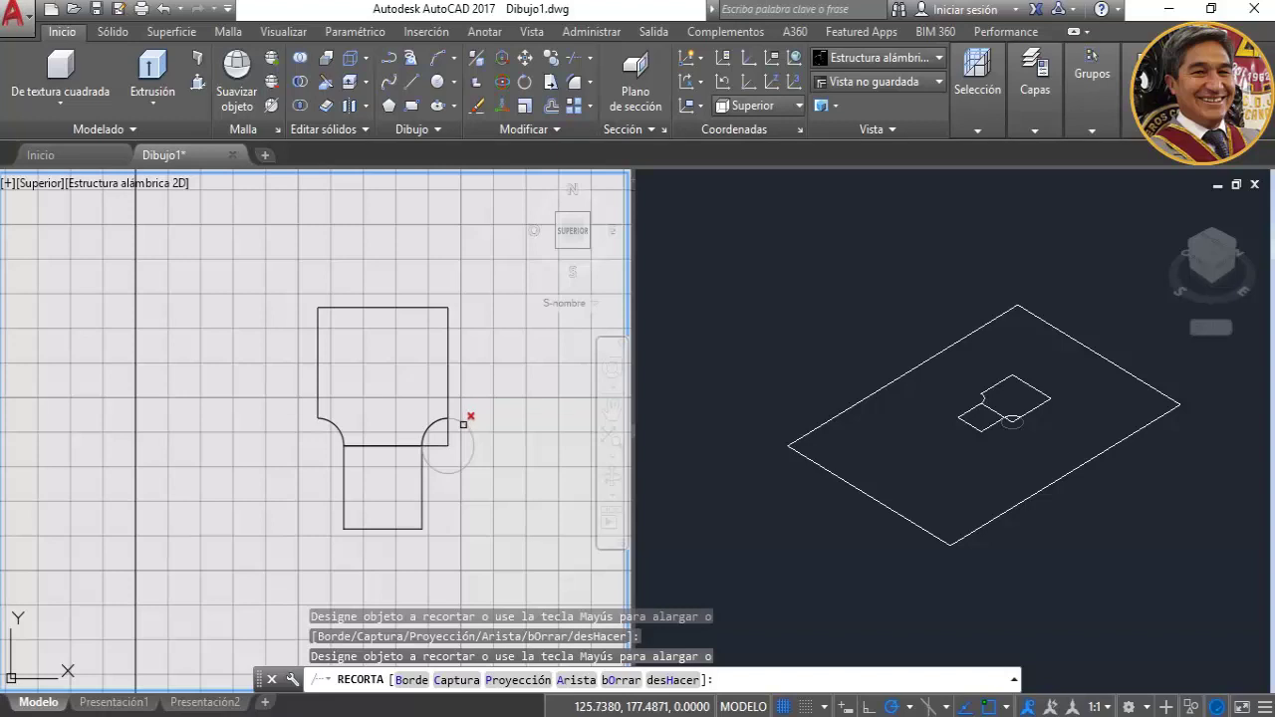
left_click(473, 446)
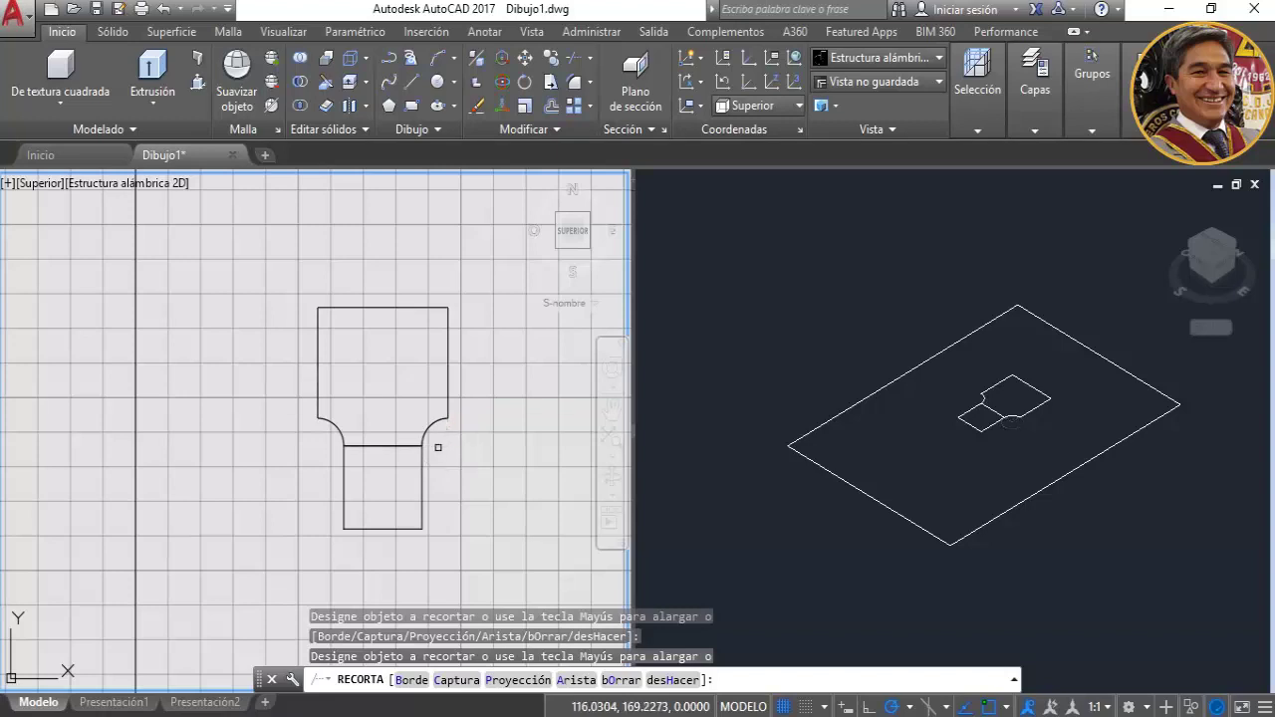
key("Return")
left_click(410, 445)
key("Delete")
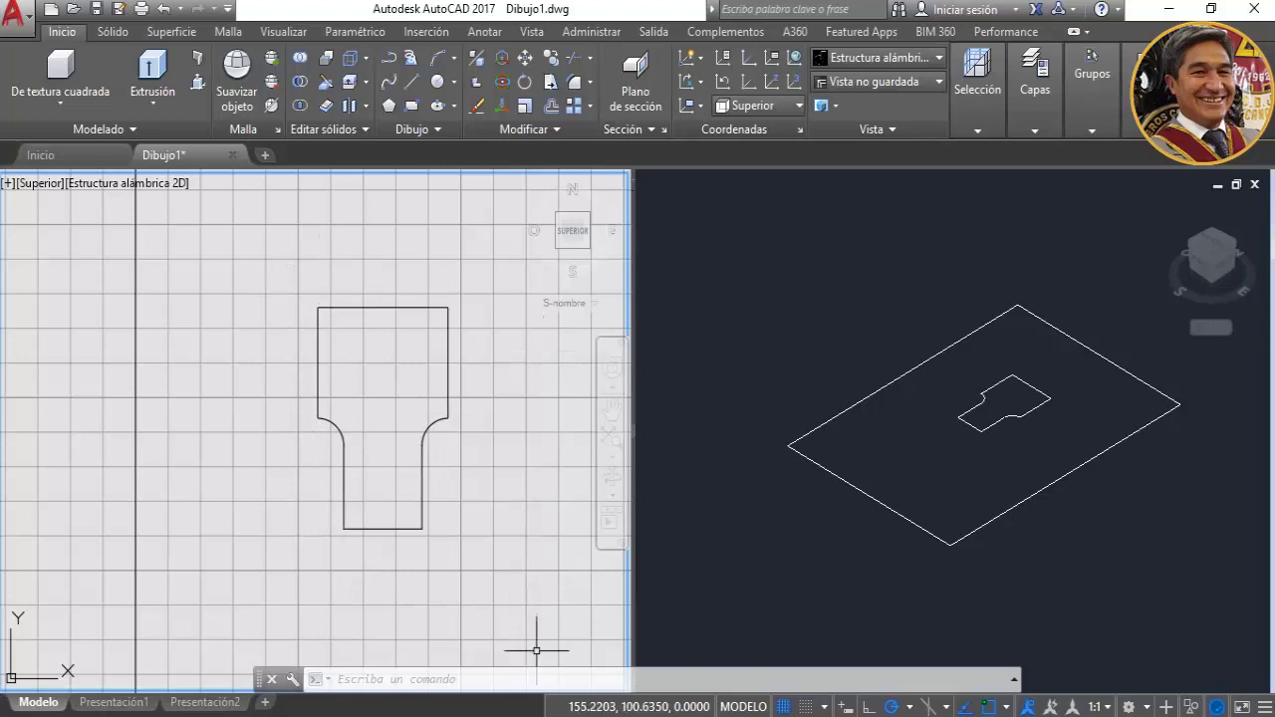
Join the trimmed outline pieces into one polyline with UNIR, then view the Paint reference.
left_click(367, 682)
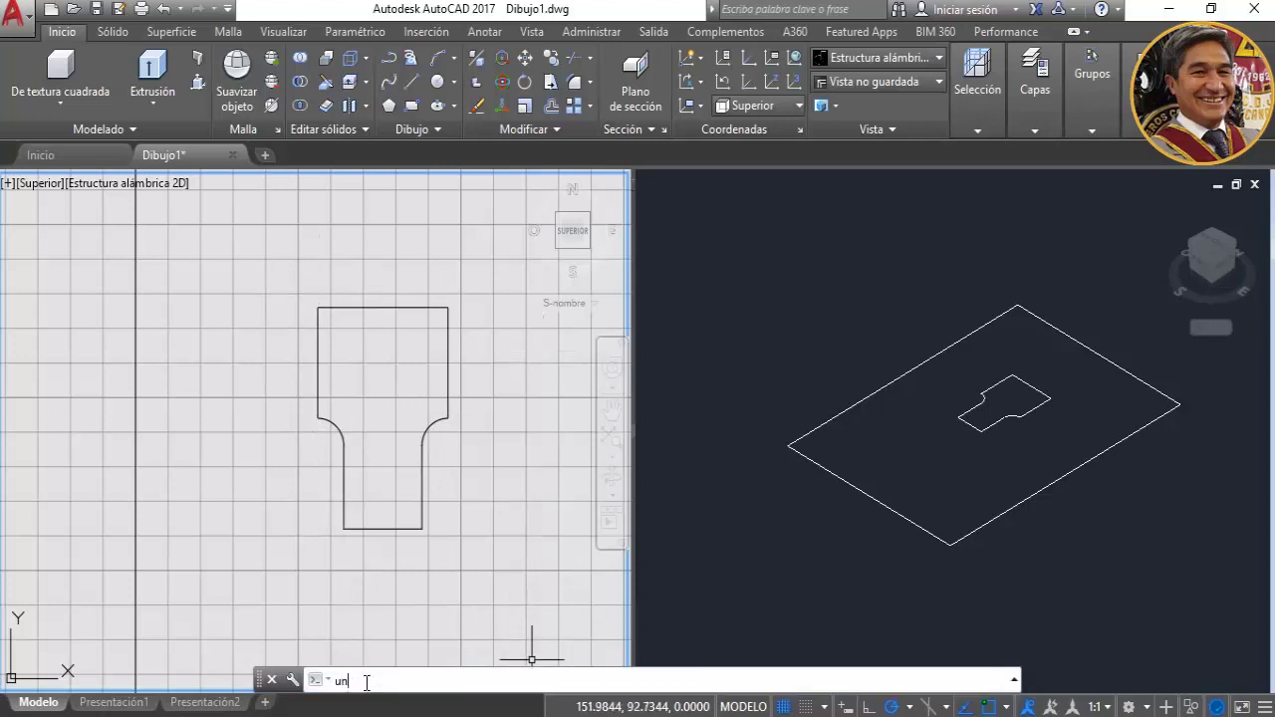
key("Return")
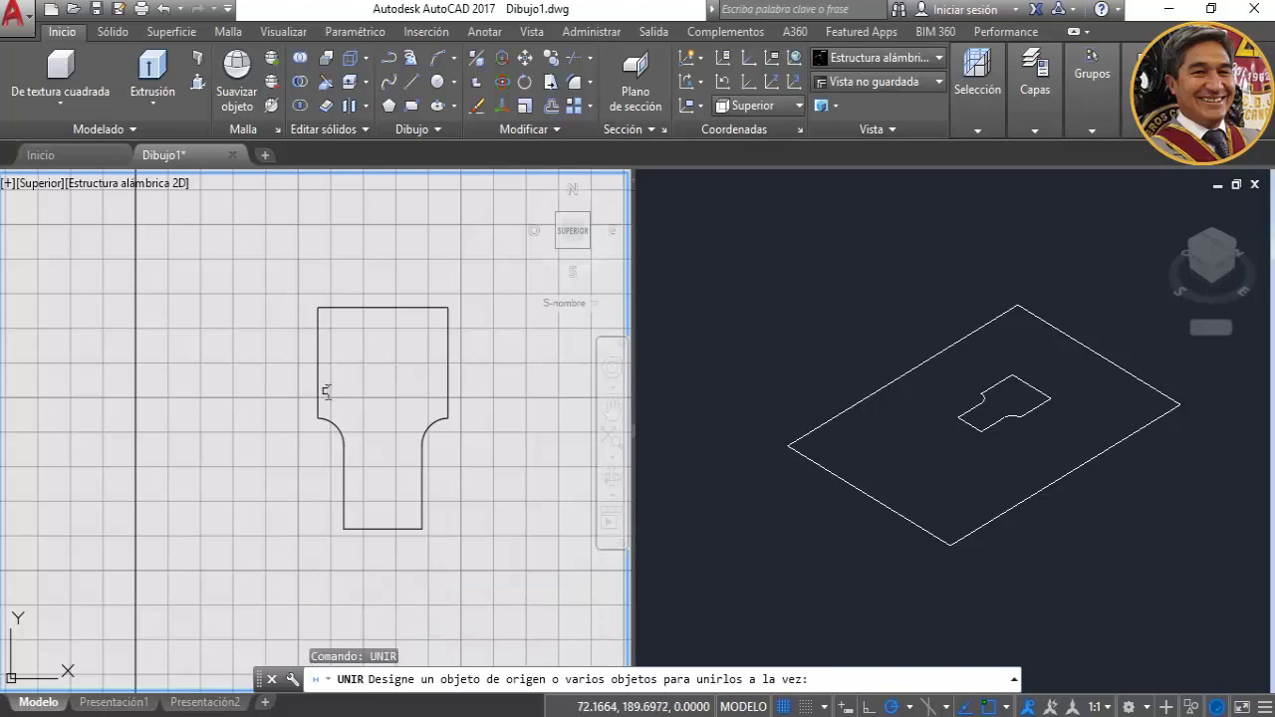
left_click(299, 280)
left_click(492, 564)
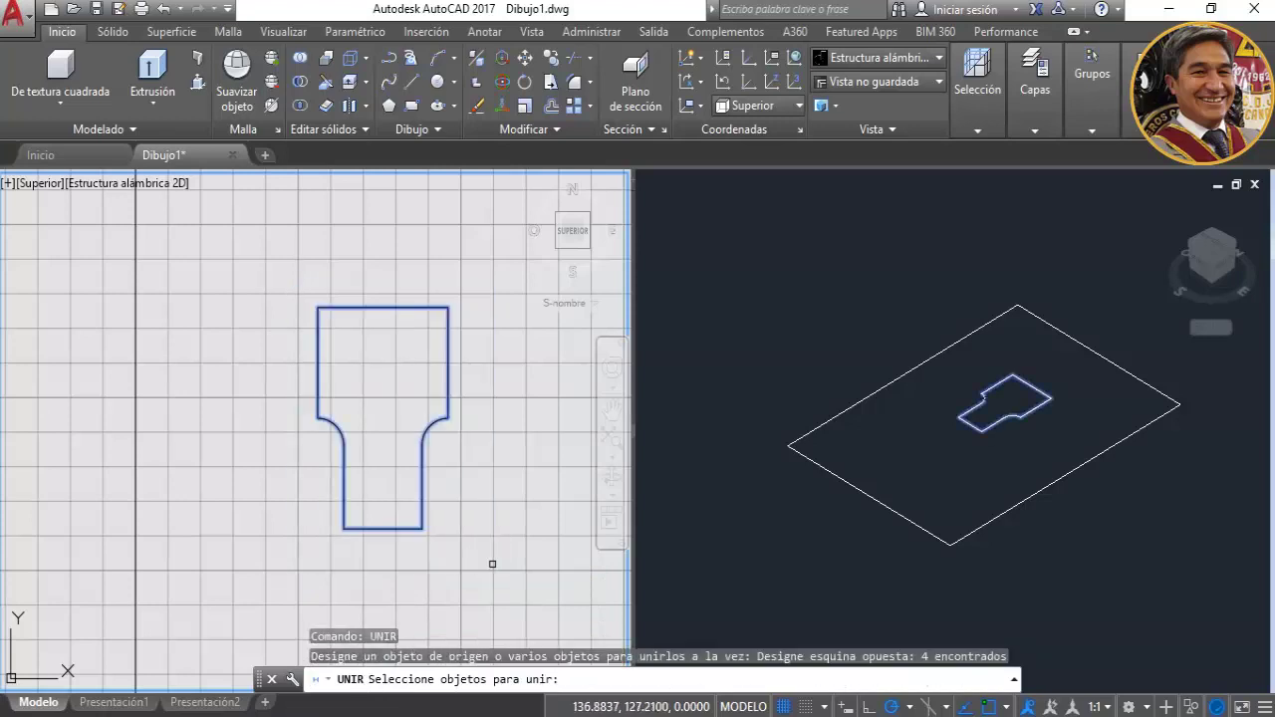
key("Return")
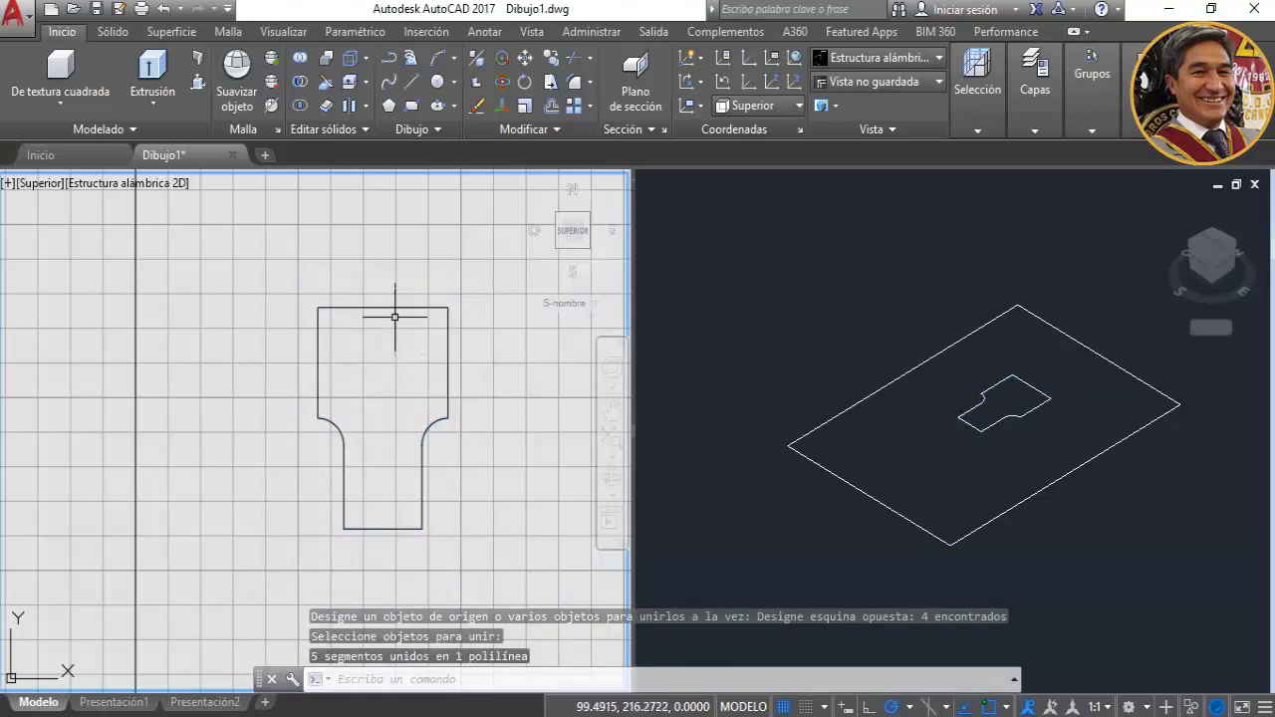
left_click(395, 309)
key("Escape")
key("Escape")
key("Escape")
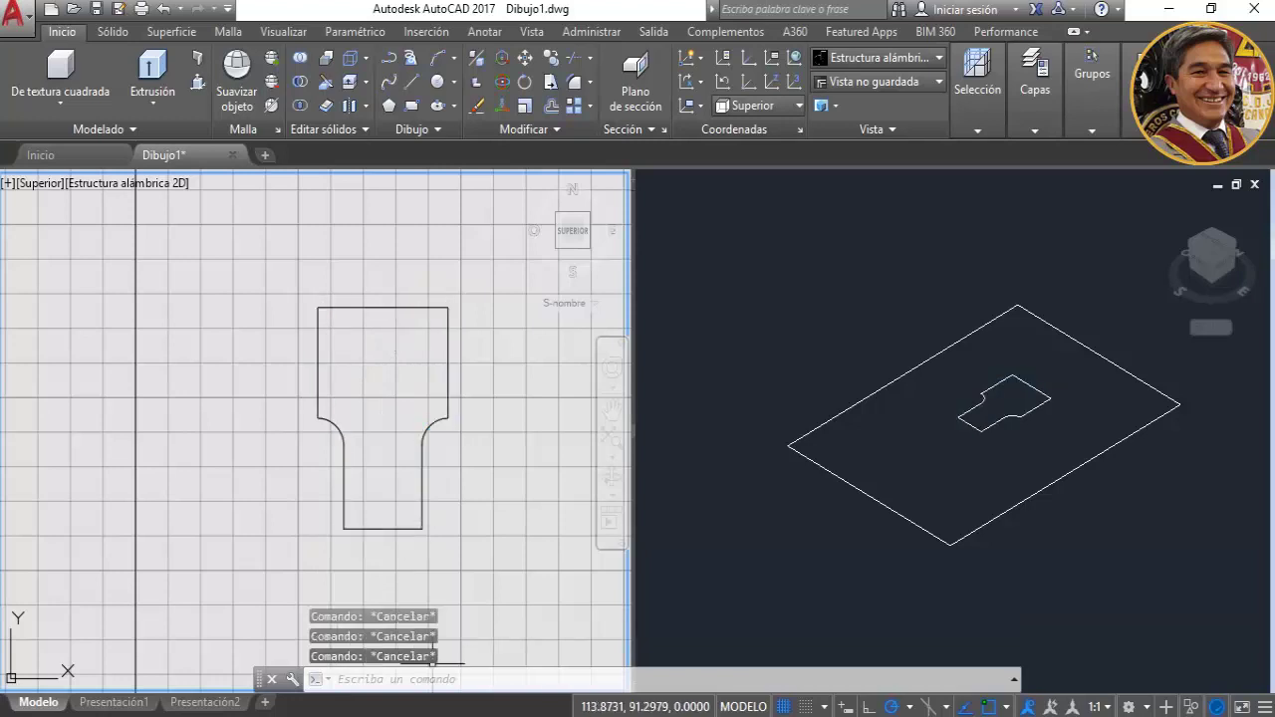
key("alt+Tab")
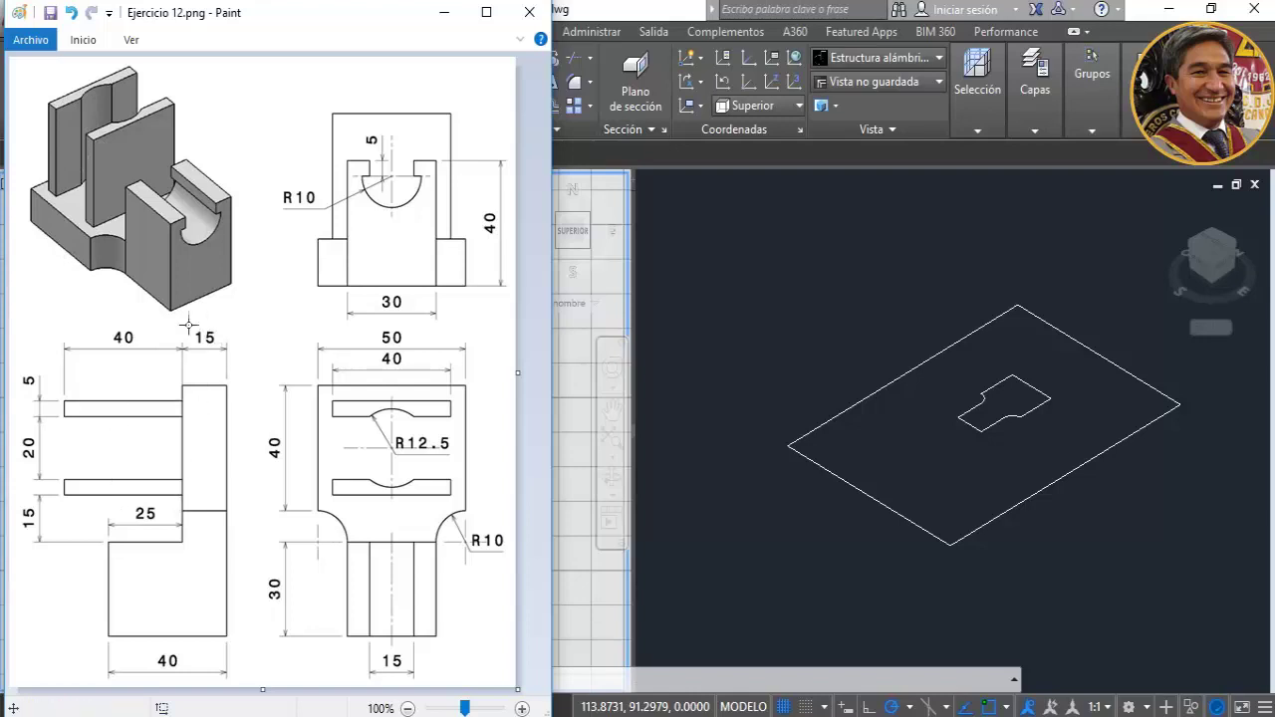
Bring the AutoCAD drawing with the joined notched outline back in front of Paint.
left_click(570, 345)
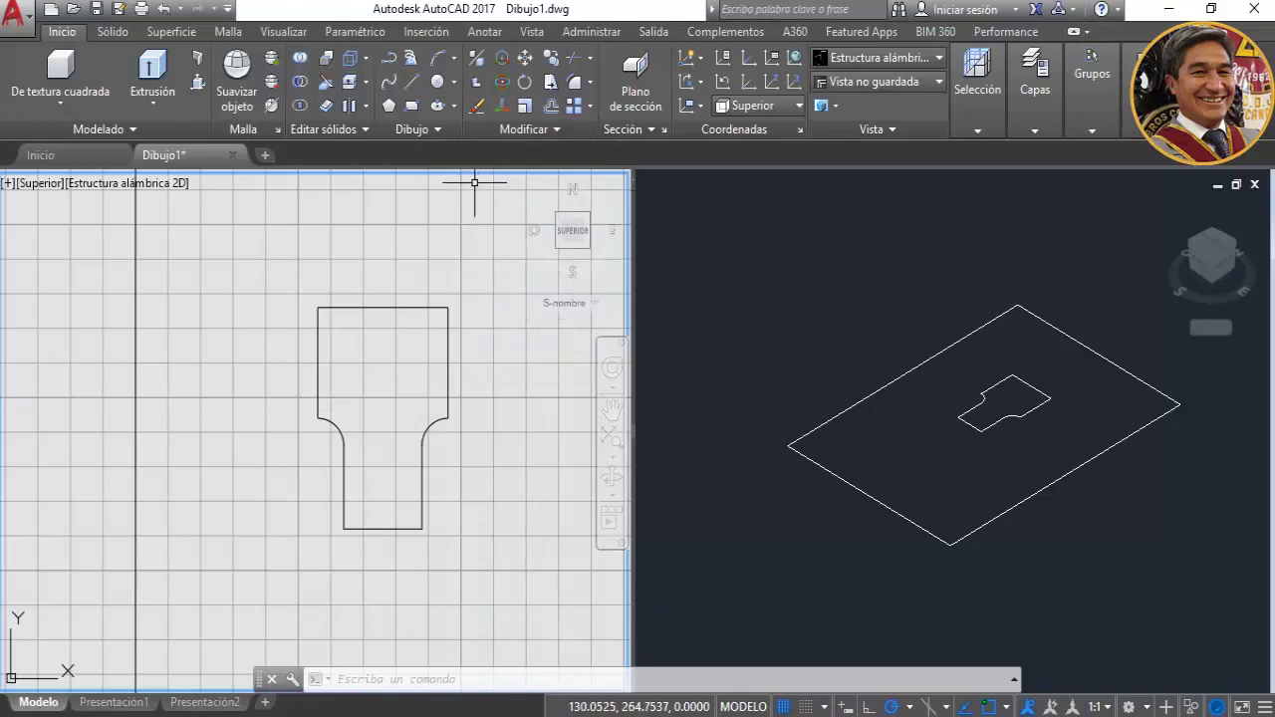
mouse_move(571, 230)
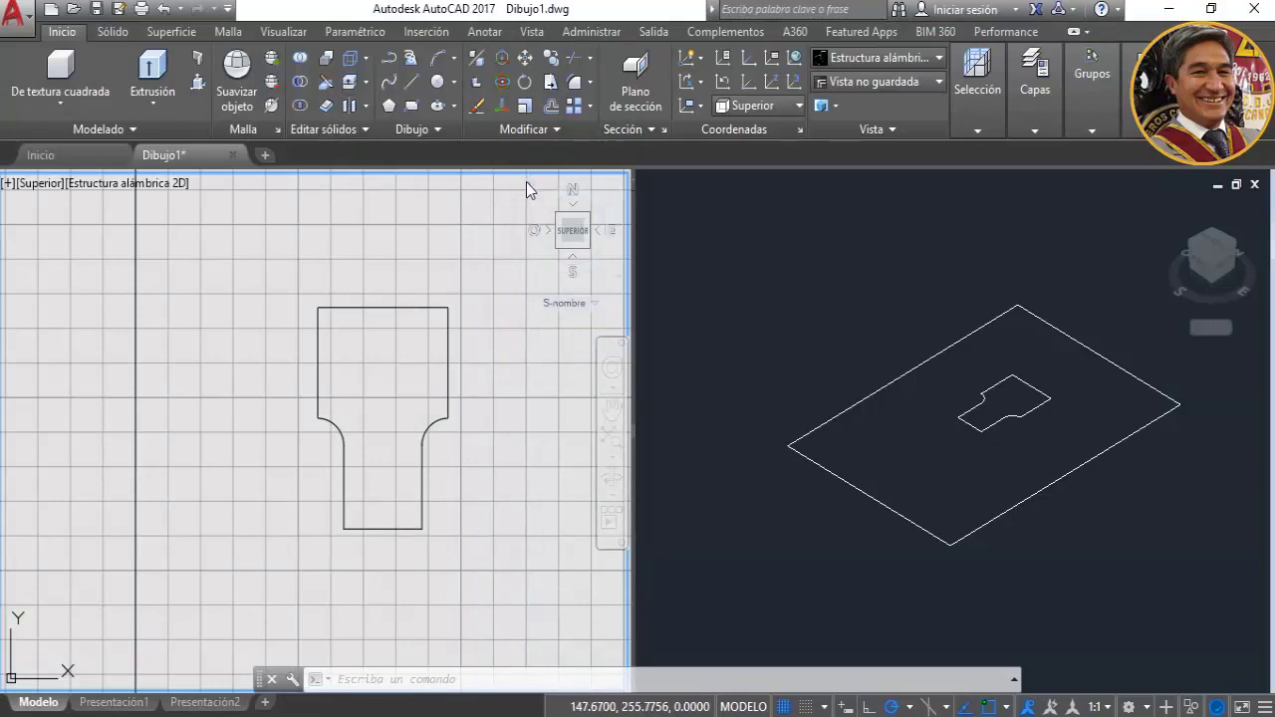
Orbit and zoom the left viewport to an isometric view of the notched outline.
middle_click_drag(526, 182, 358, 418, "shift")
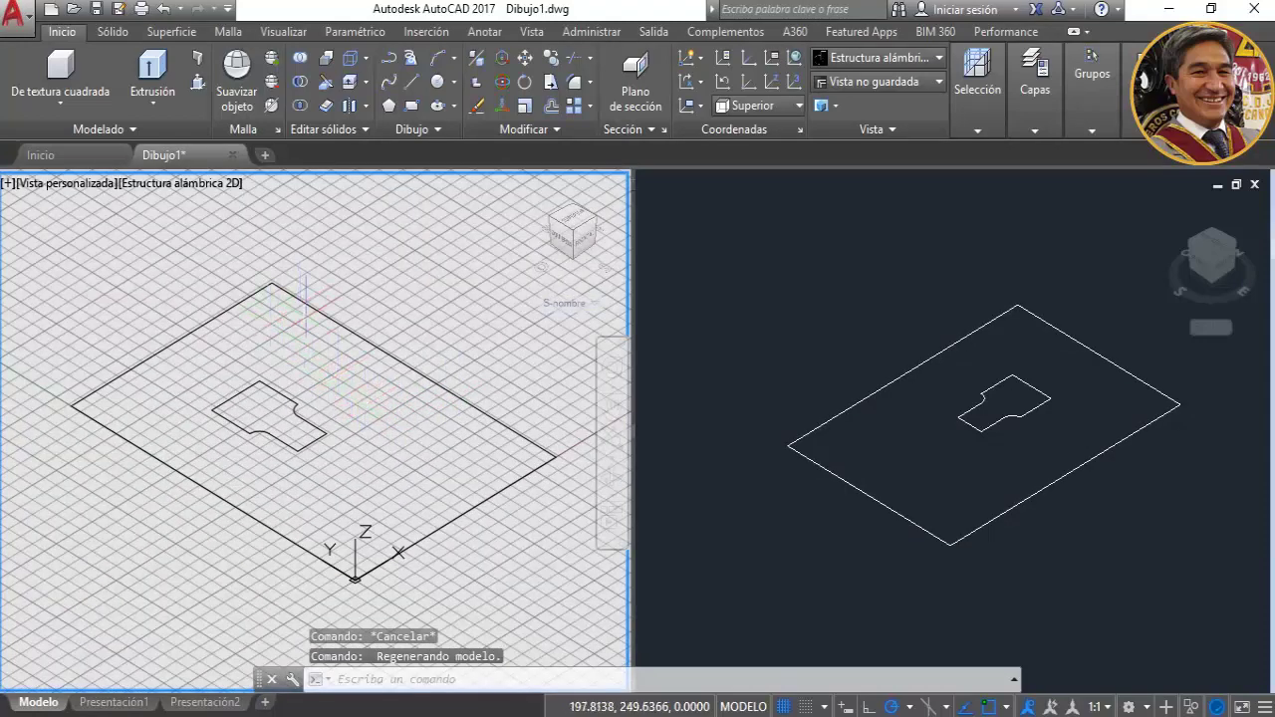
middle_click_drag(304, 299, 384, 408, "shift")
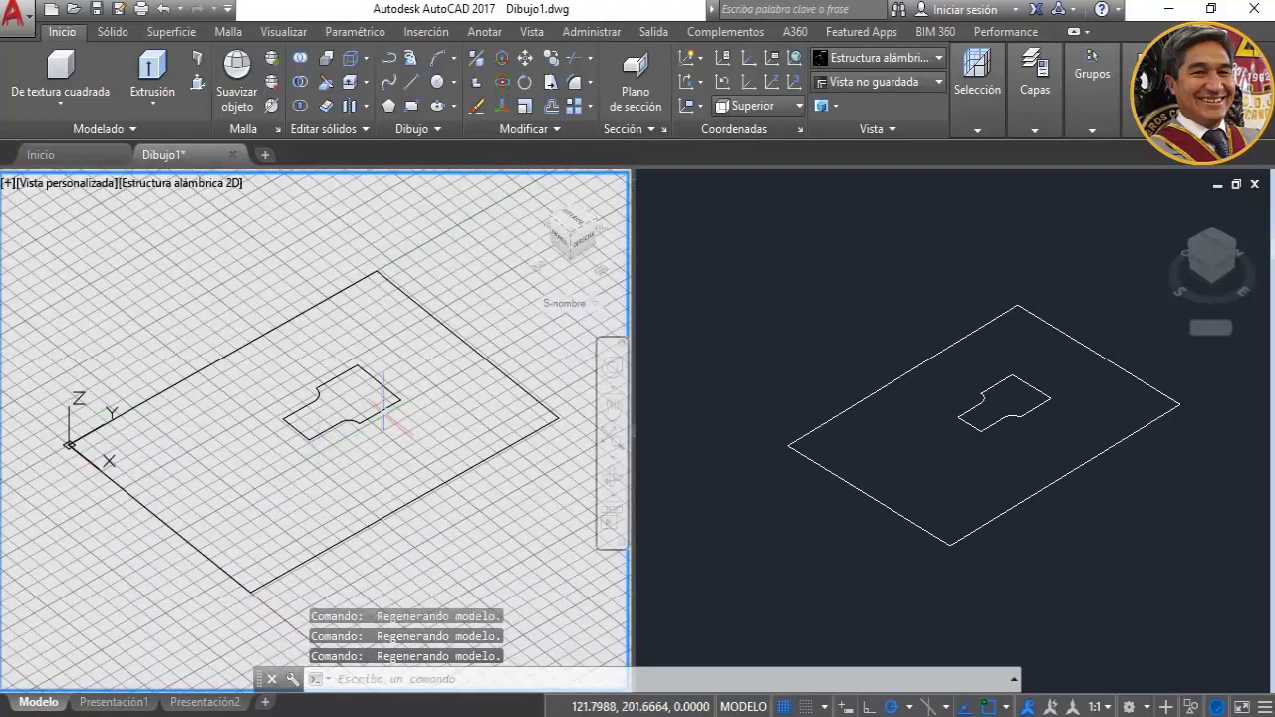
scroll(383, 403, "up", 1)
scroll(388, 399, "up", 2)
scroll(394, 398, "down", 2)
scroll(399, 394, "up", 4)
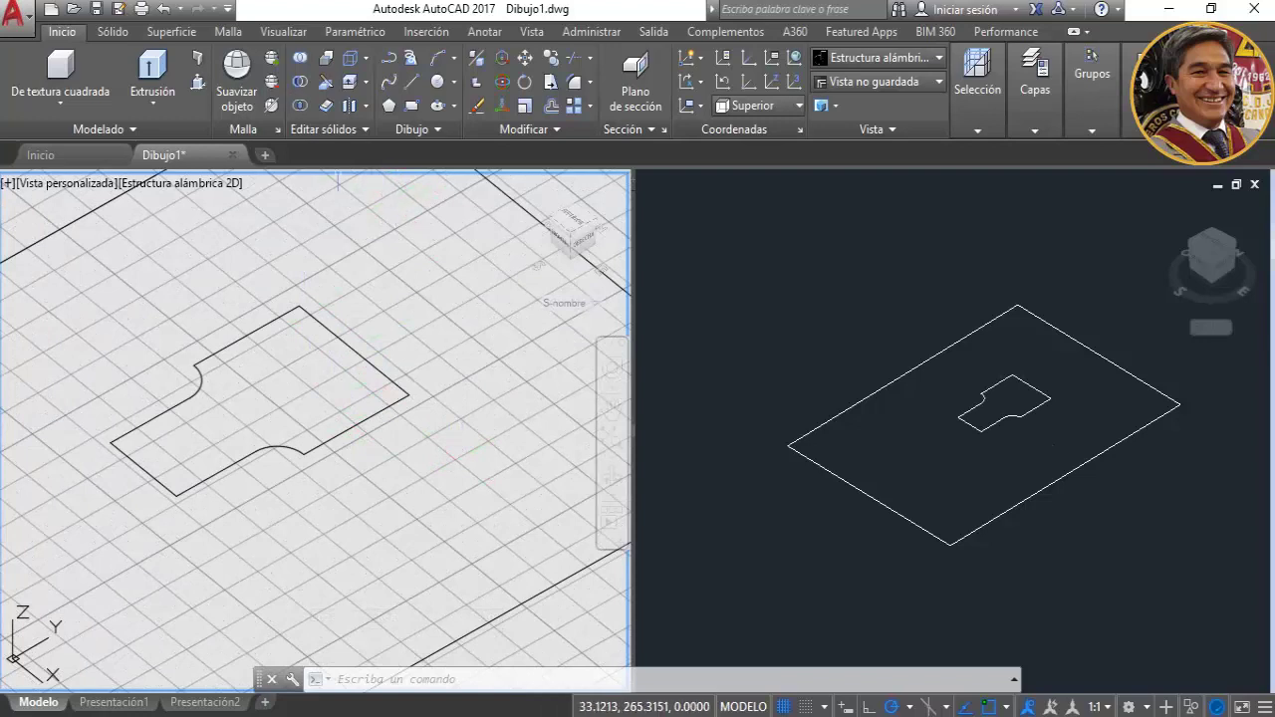
Extrude the notched polyline 15 units high and view the slab in the shaded viewport.
left_click(151, 71)
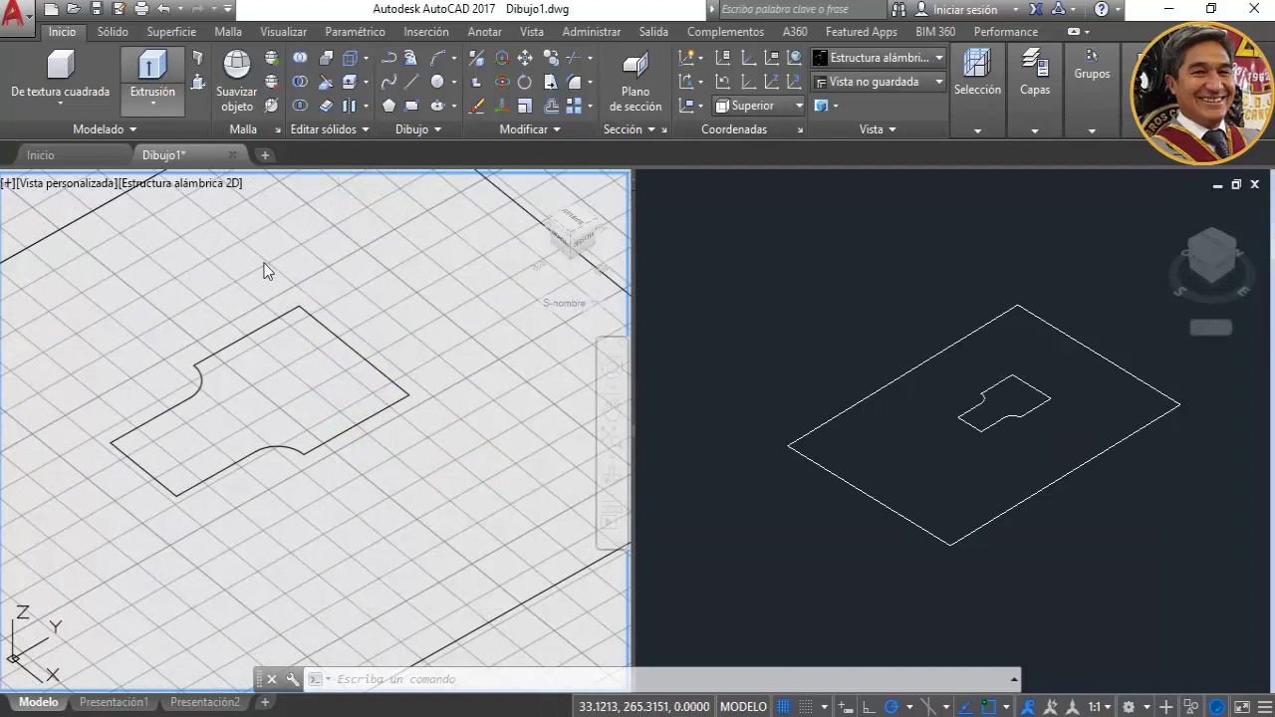
left_click(283, 328)
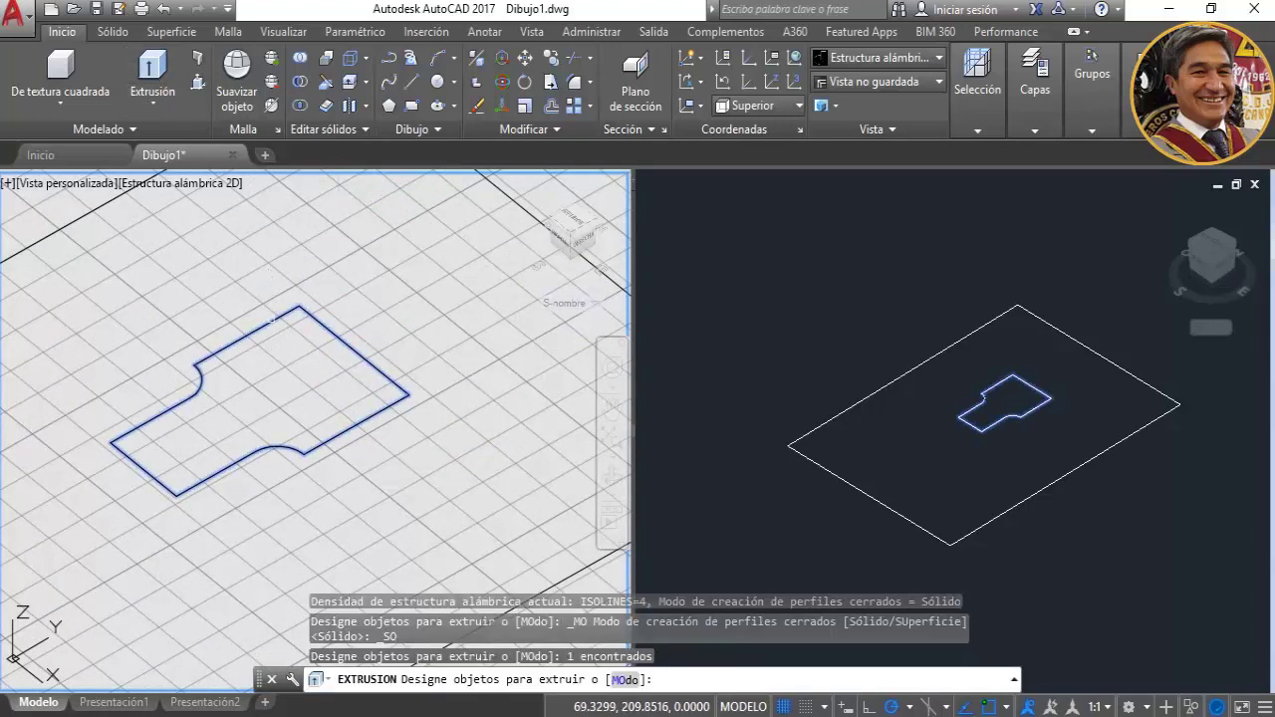
key("Return")
type("15")
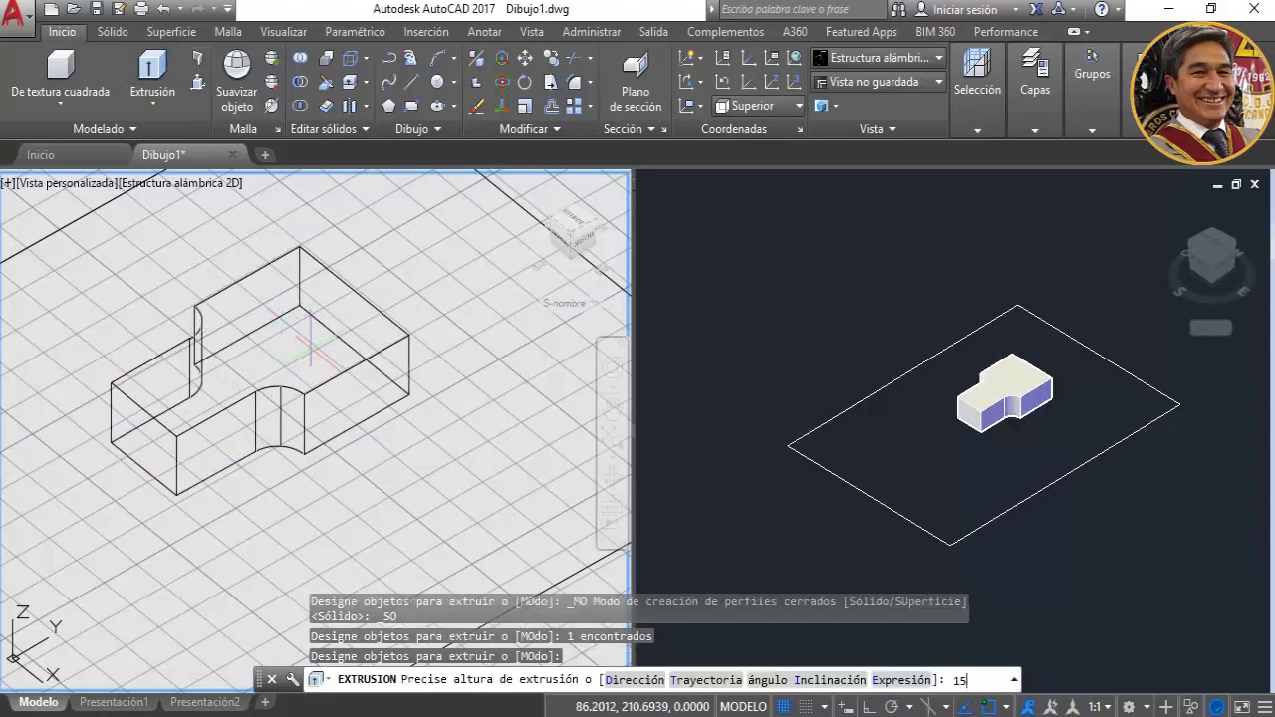
key("Return")
key("Return")
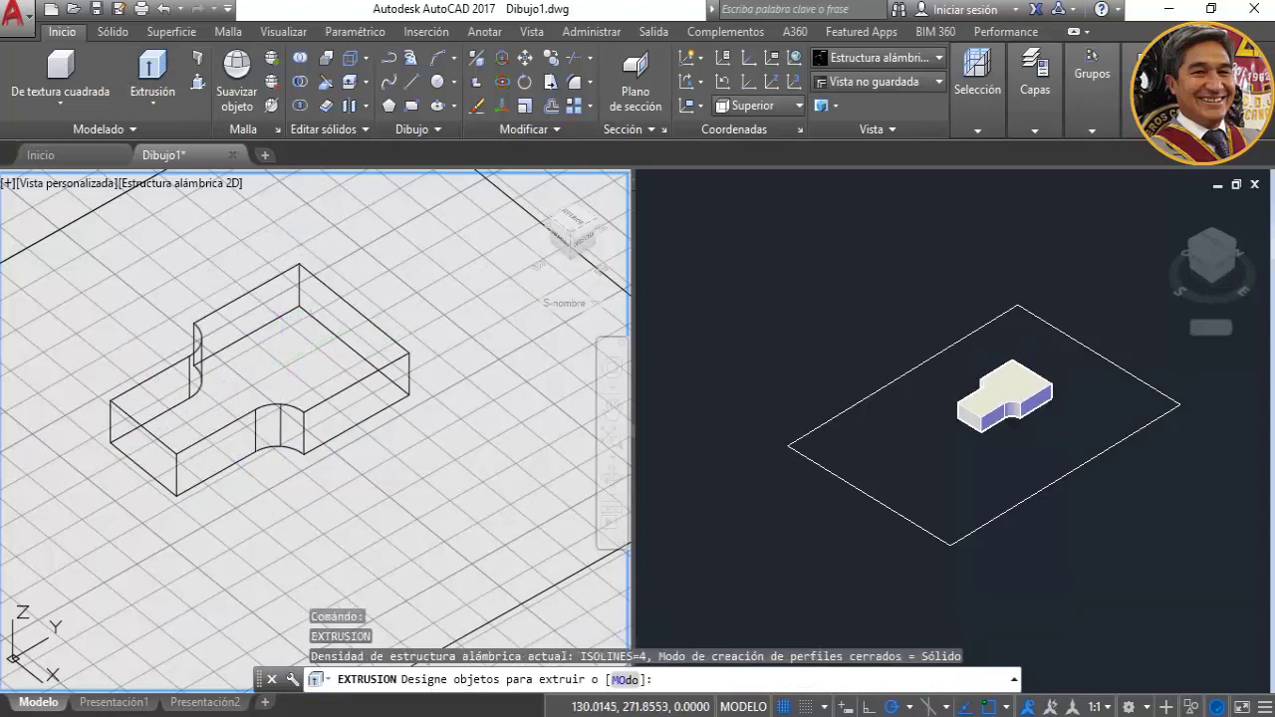
left_click(1026, 395)
scroll(1025, 395, "up", 3)
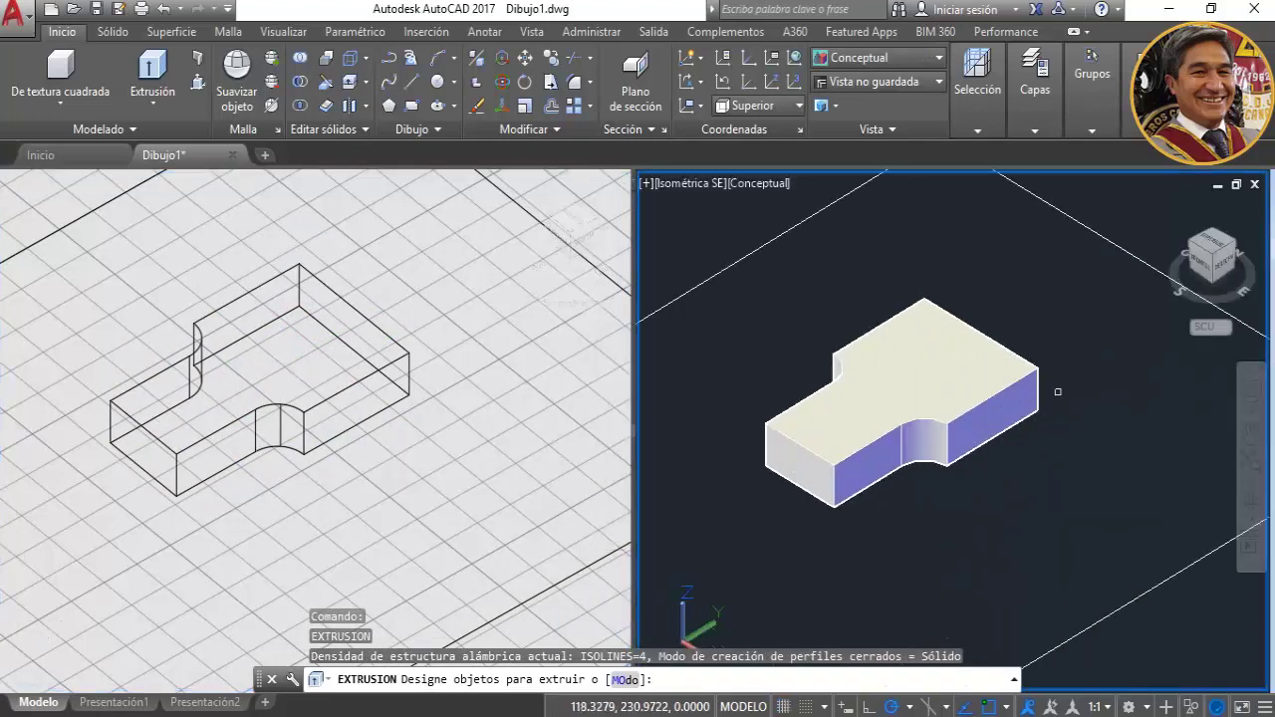
scroll(935, 352, "up", 2)
scroll(935, 353, "up", 2)
scroll(936, 352, "down", 3)
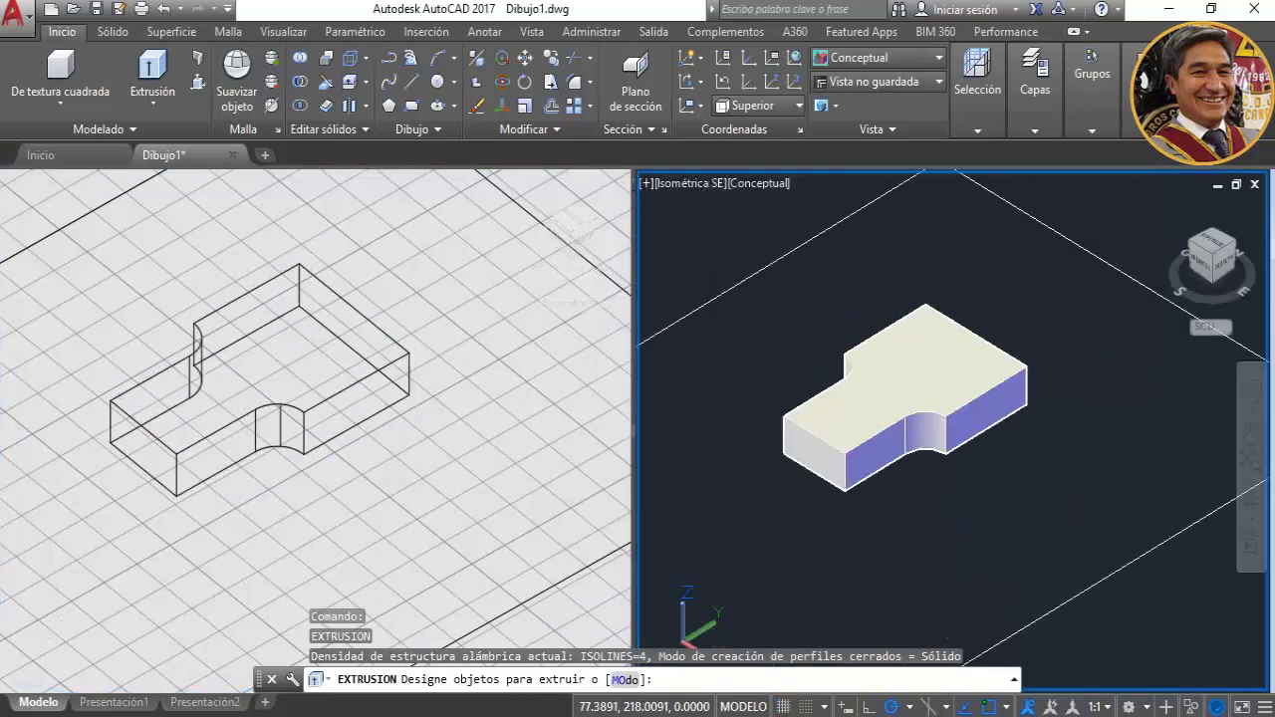
key("Return")
Show the Ejercicio 12.png reference in Paint to read its dimensions.
left_click(433, 652)
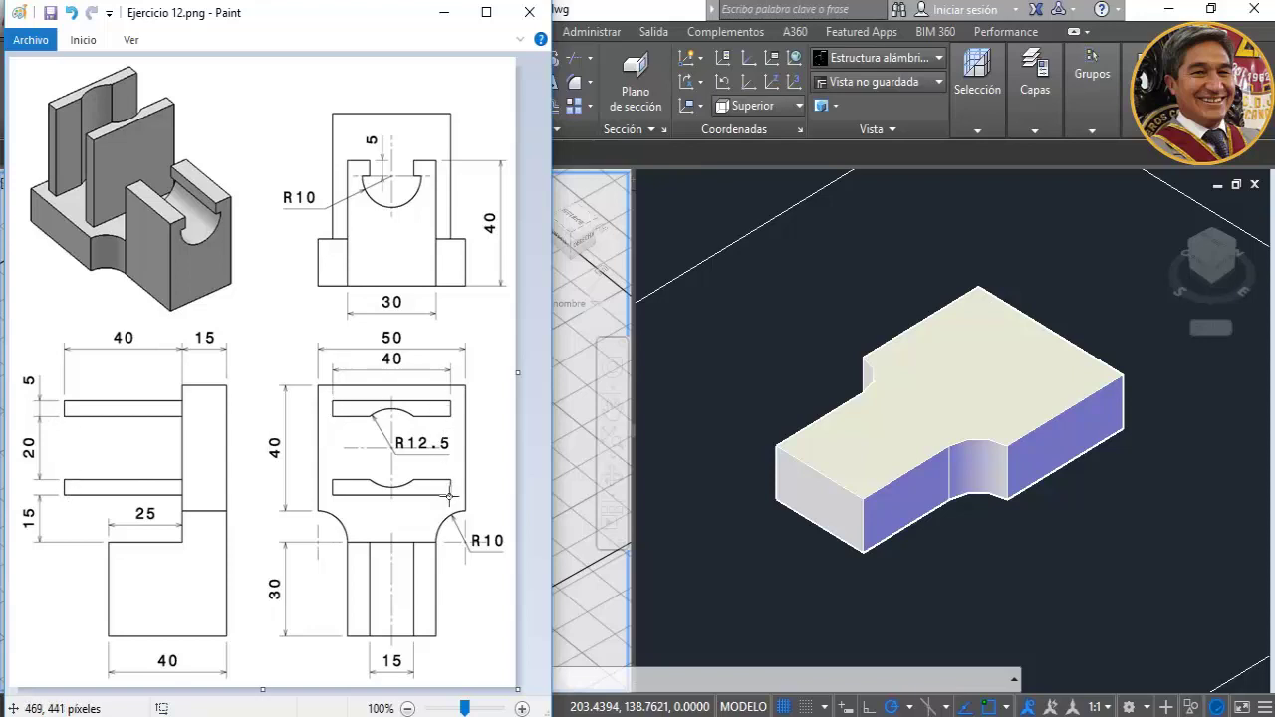
left_click(568, 597)
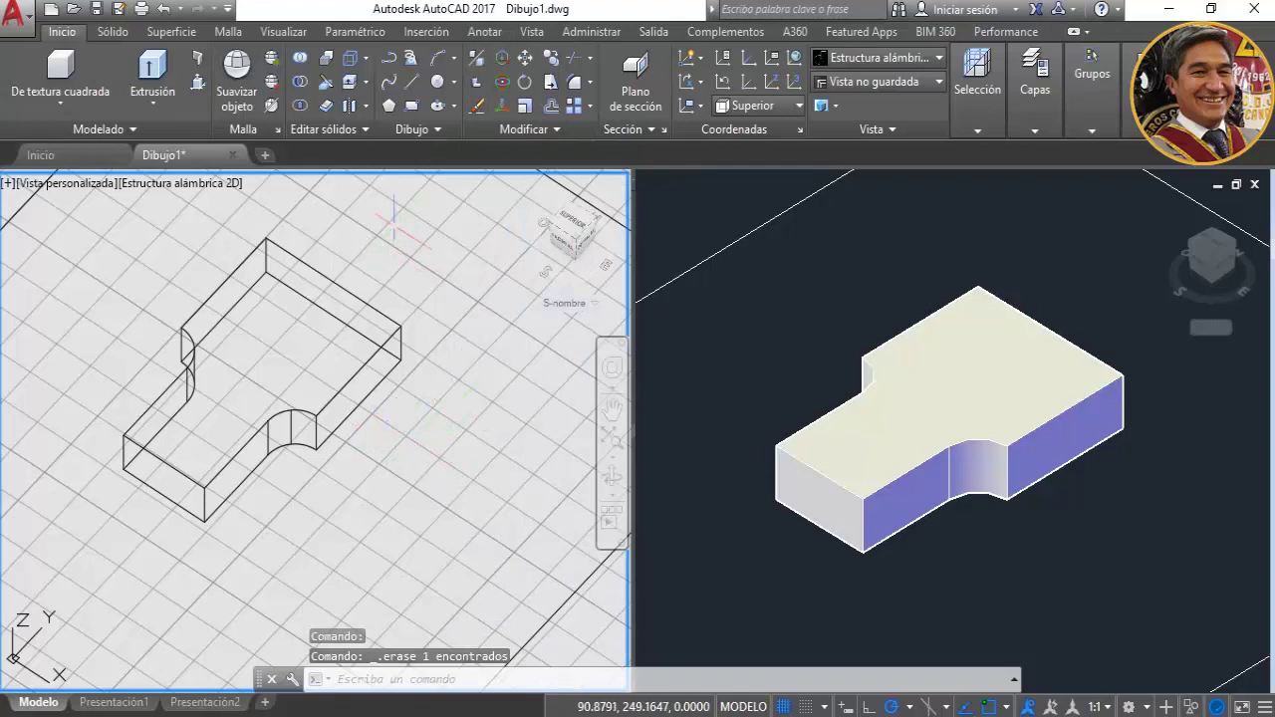
left_click(412, 106)
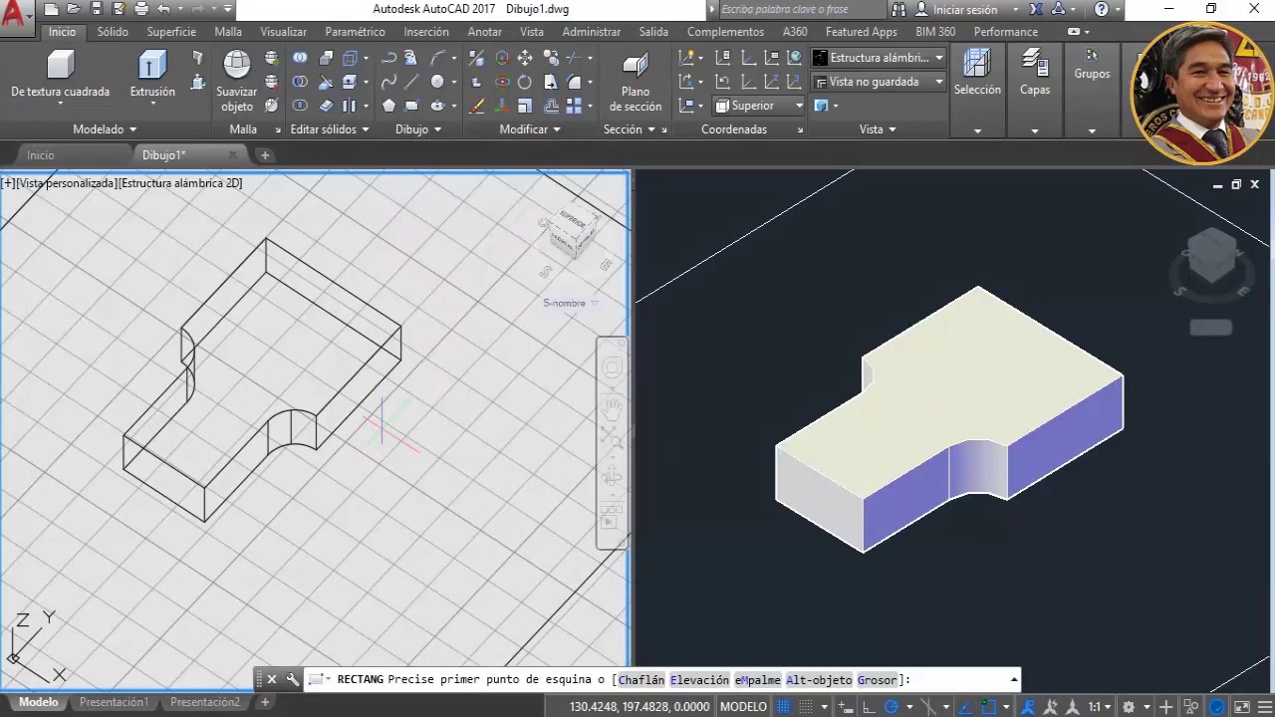
left_click(381, 430)
type("@40,30")
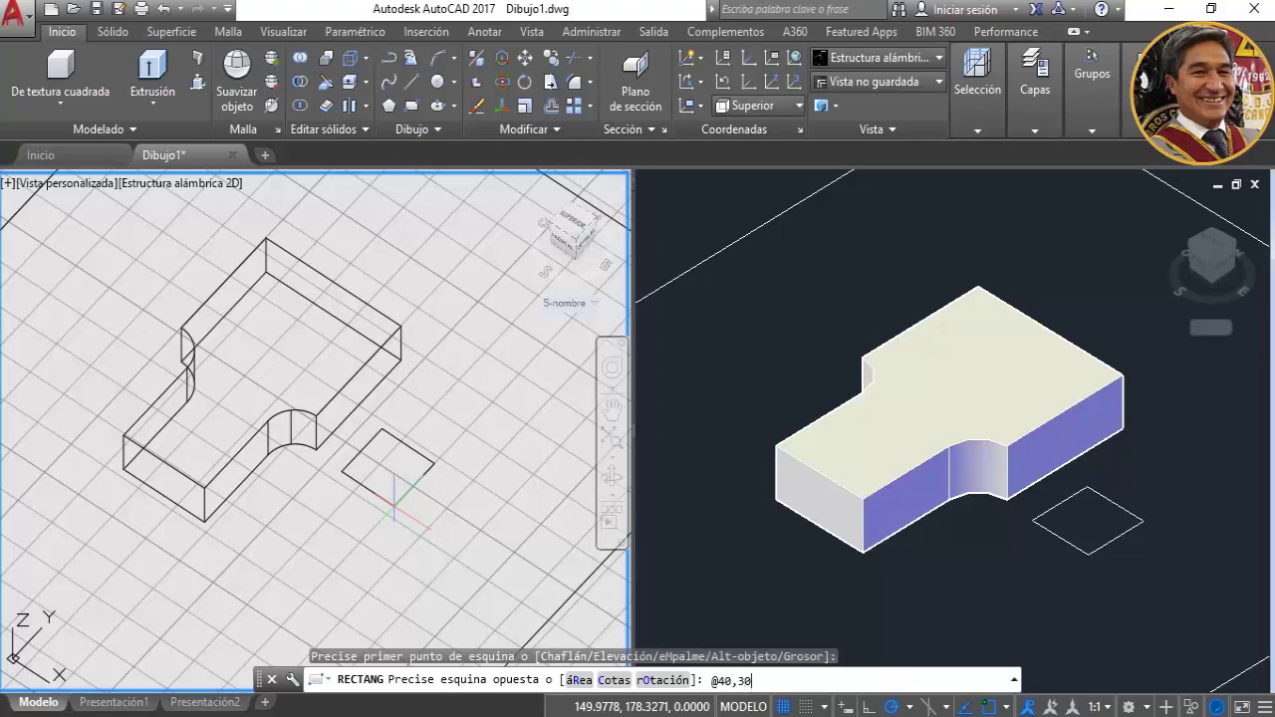
key("Return")
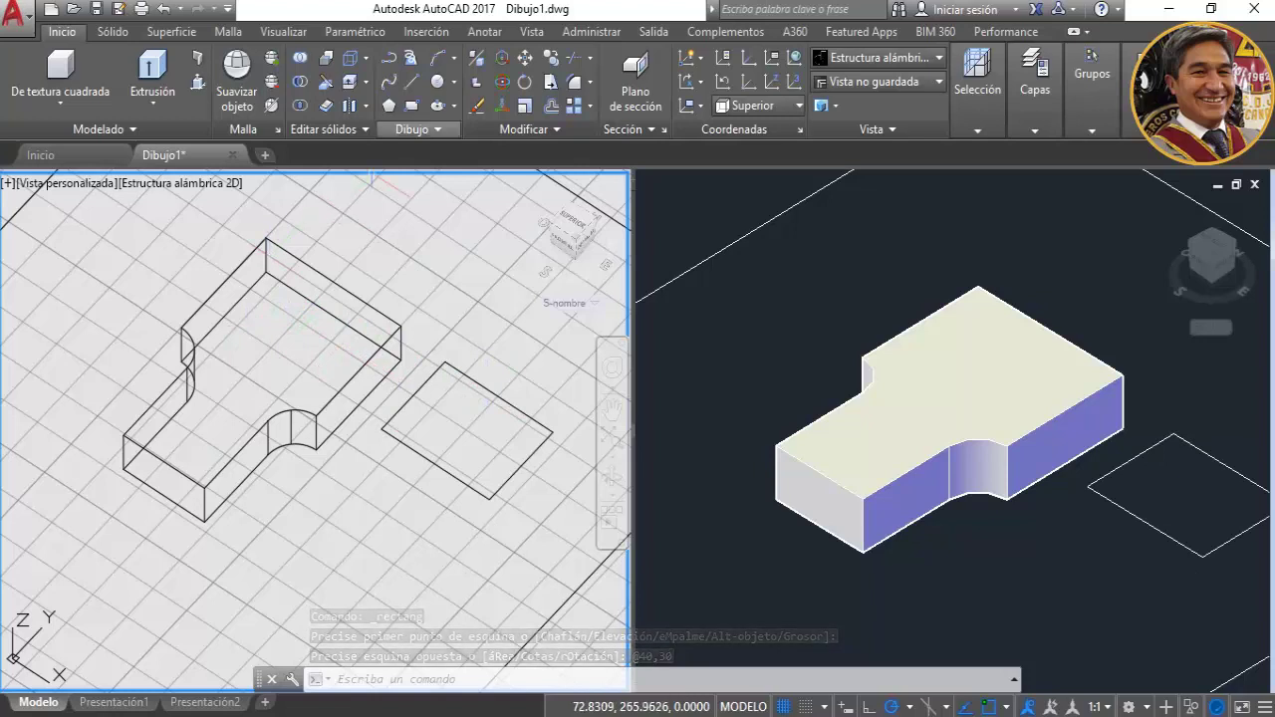
Draw diagonal guide lines across the block's top face and across the 40 by 30 rectangle.
left_click(415, 82)
left_click(266, 240)
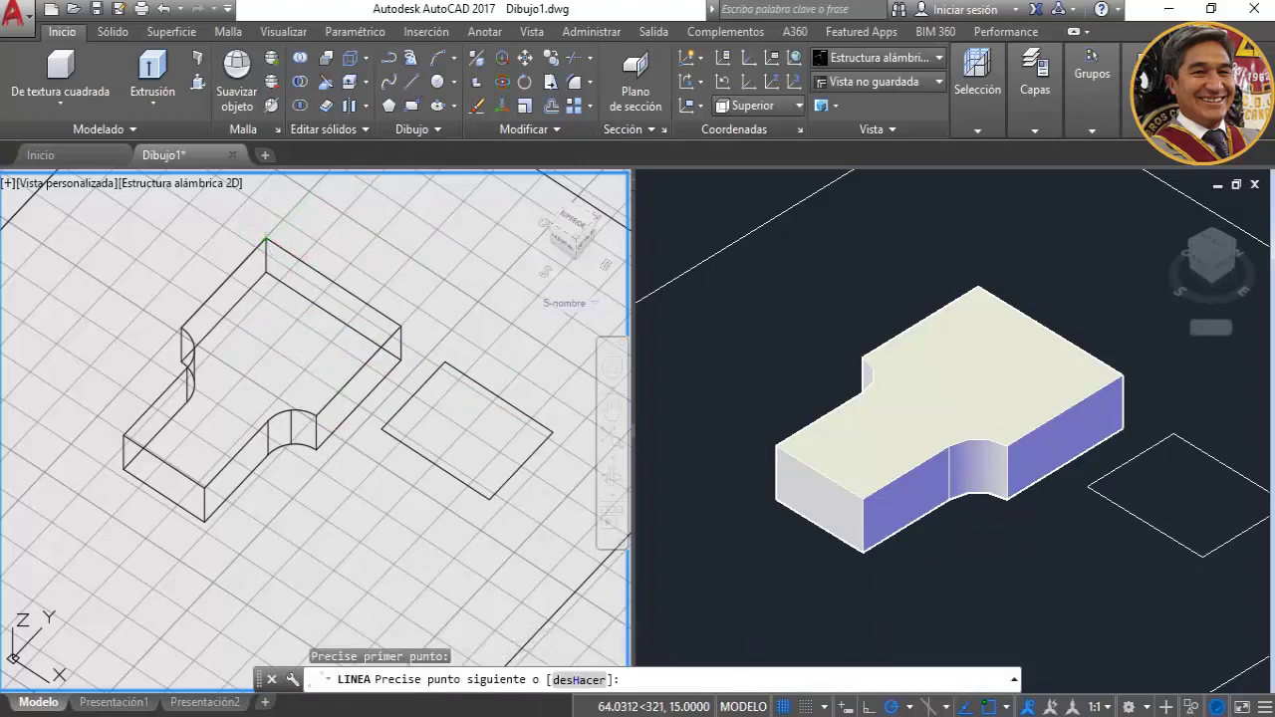
left_click(315, 415)
key("Return")
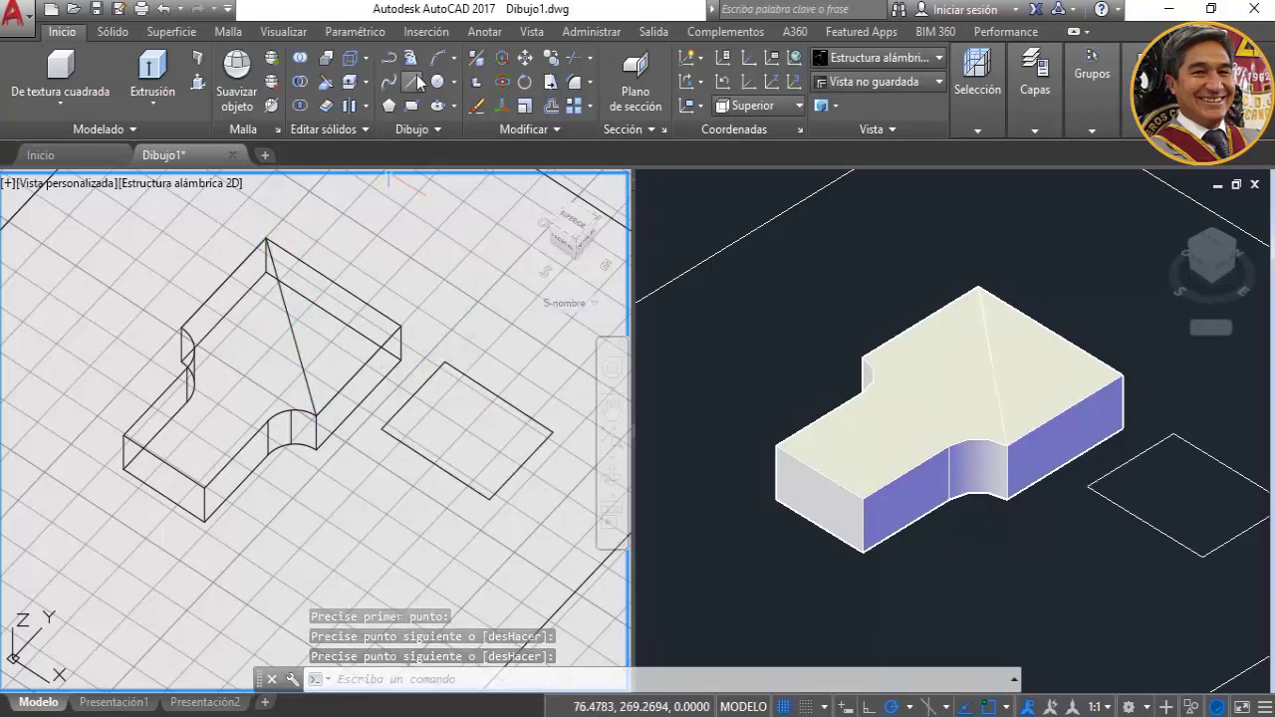
left_click(413, 84)
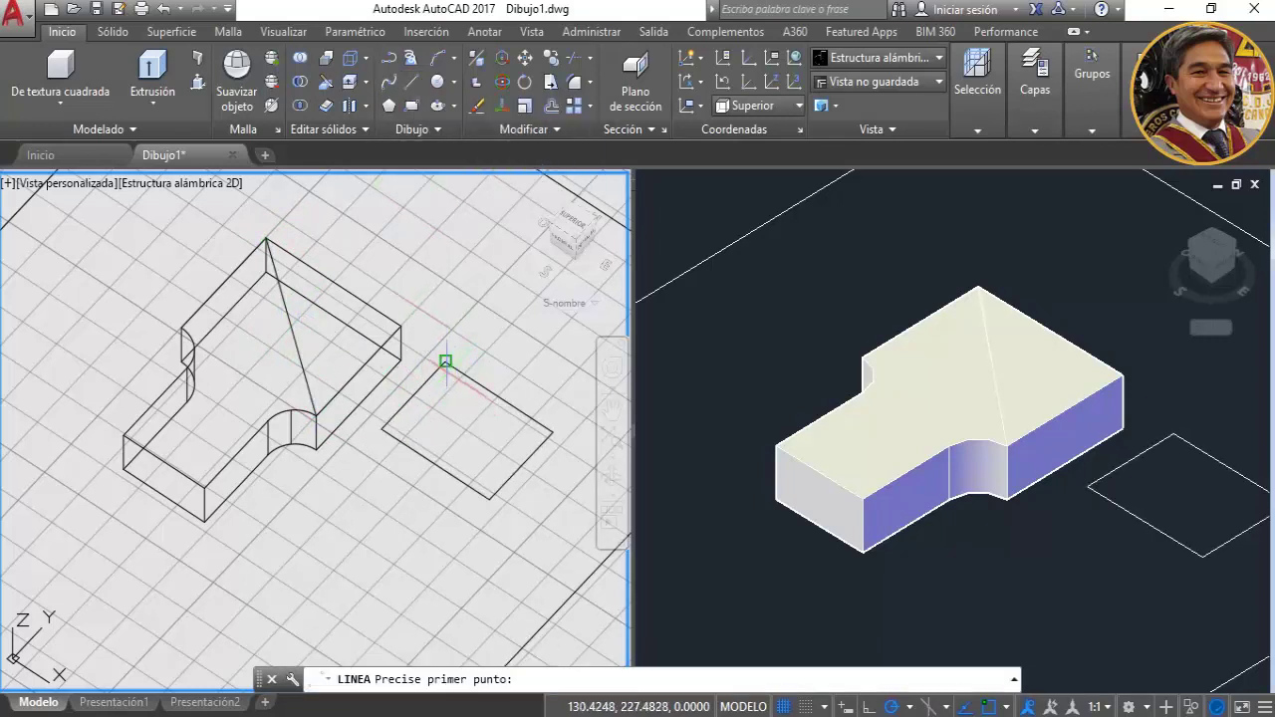
left_click(445, 362)
left_click(489, 498)
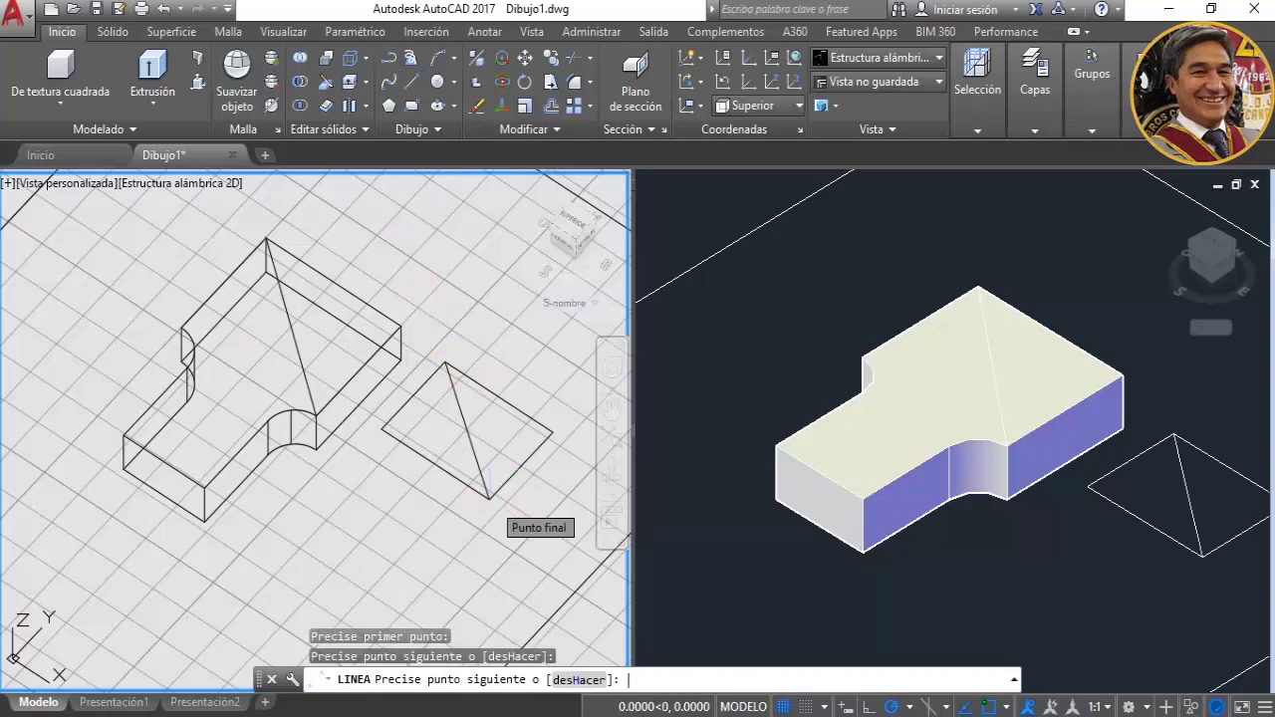
key("Return")
Move the rectangle and its diagonal from that diagonal's midpoint onto the block diagonal's midpoint.
left_click(525, 59)
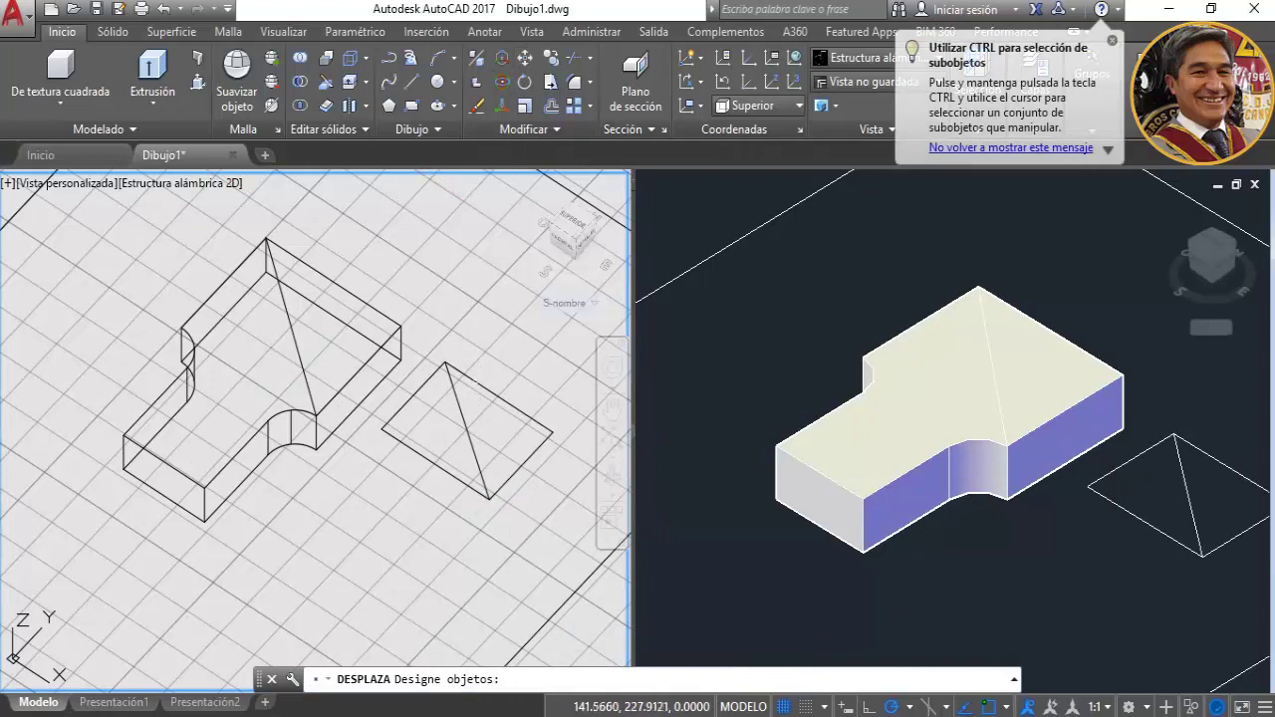
left_click(478, 382)
left_click(466, 420)
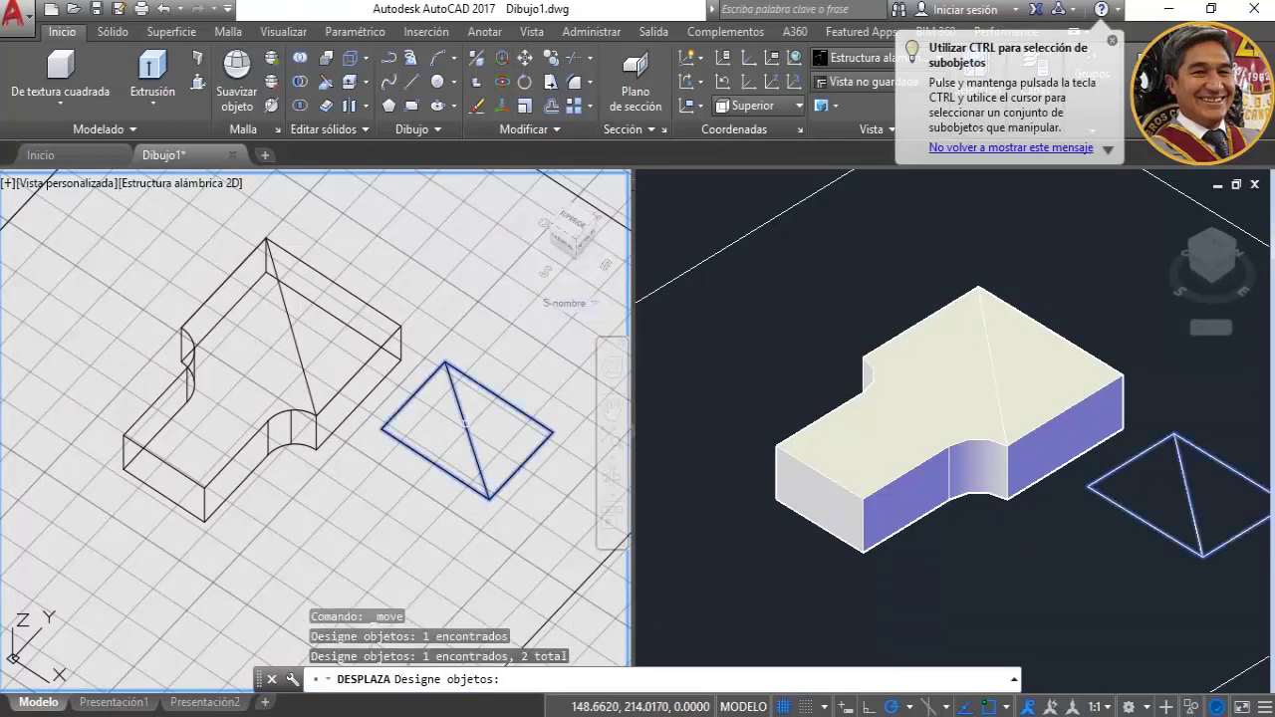
key("Return")
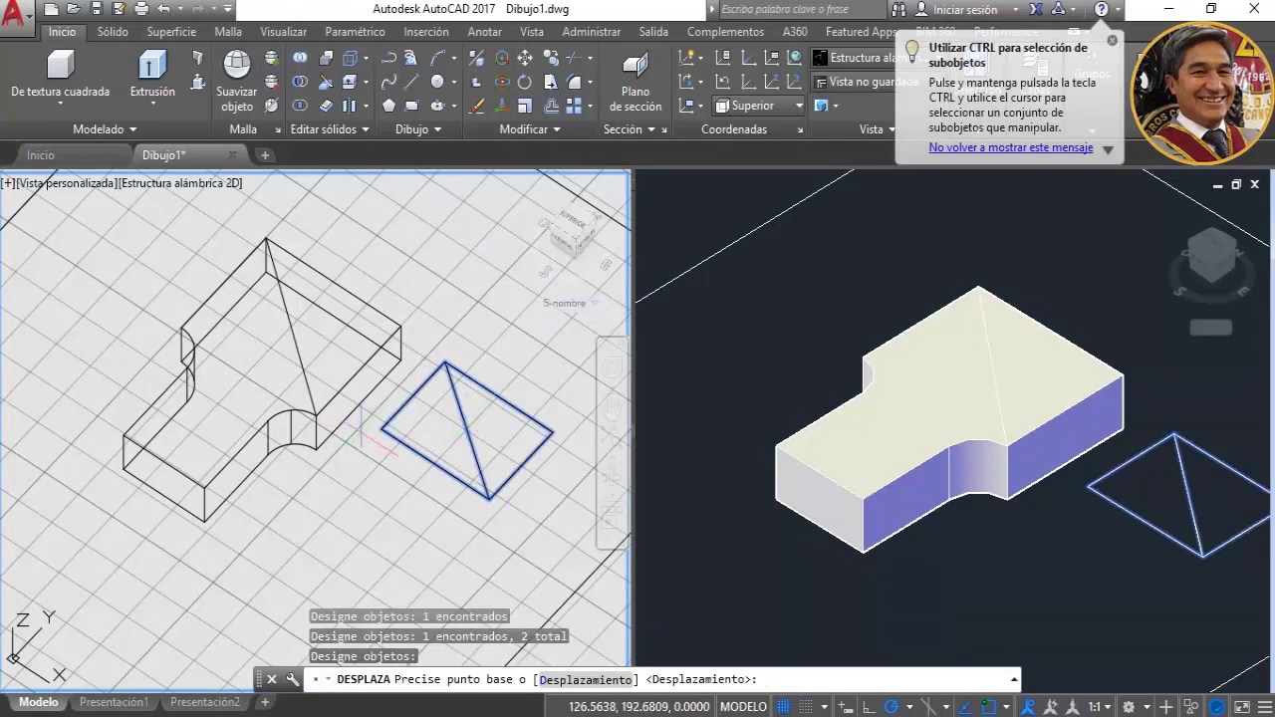
left_click(468, 431)
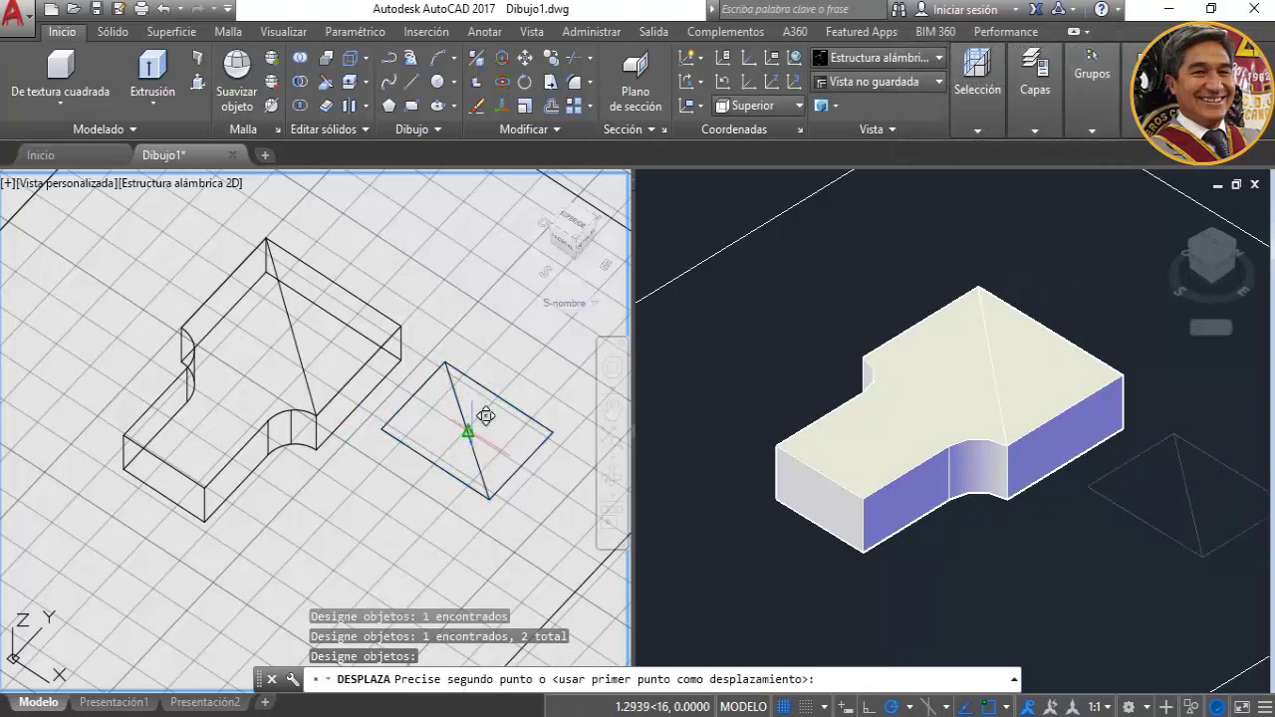
left_click(304, 311)
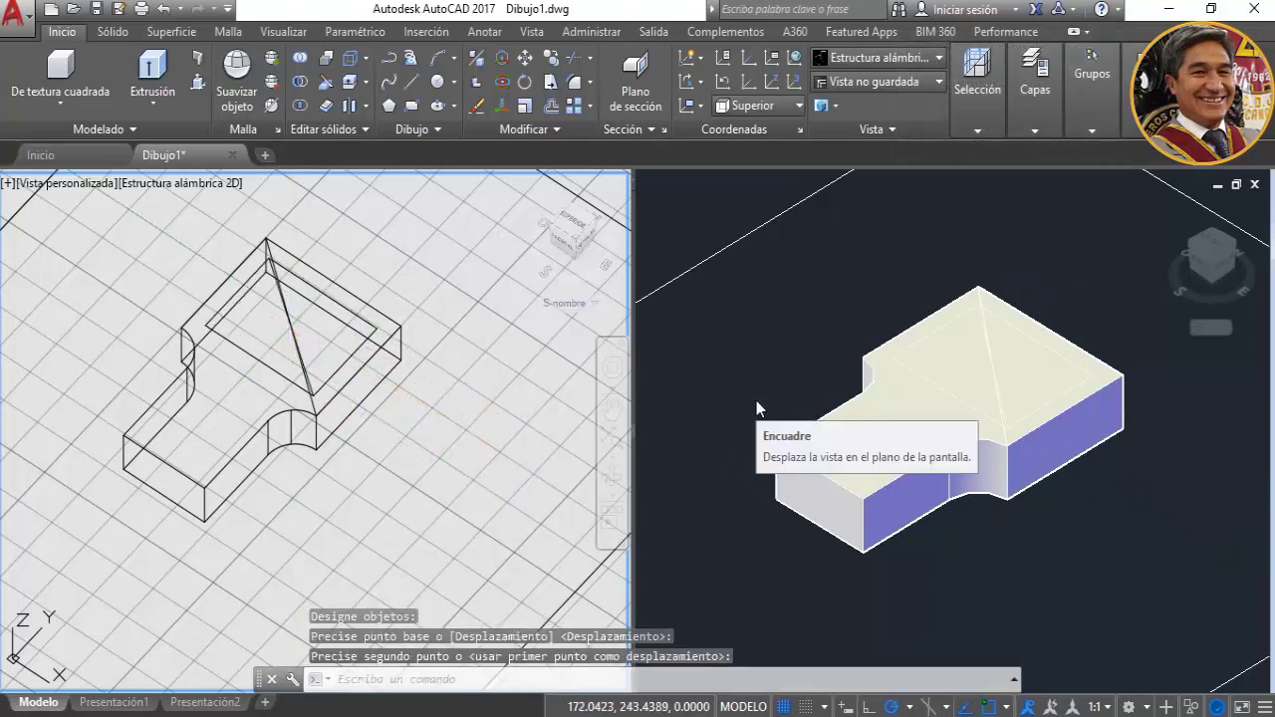
key("Return")
key("ctrl+z")
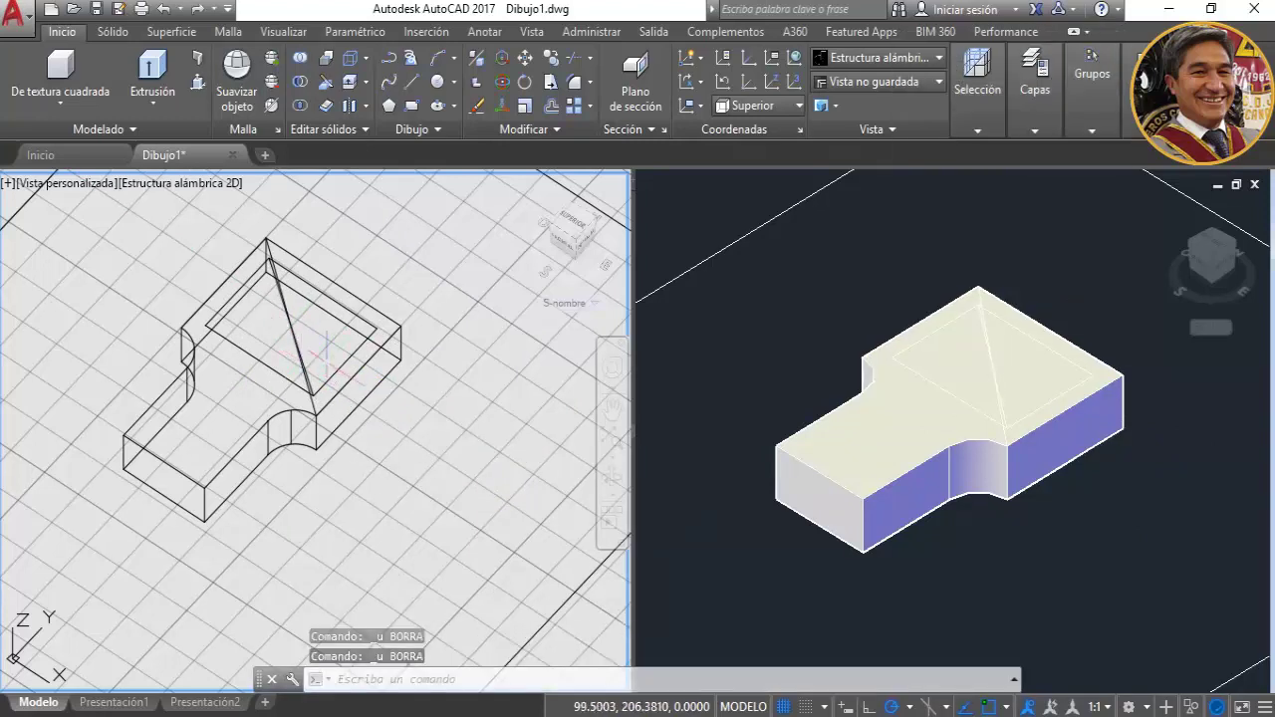
Undo once more, delete the block's diagonal guide line, and switch to the Ejercicio 12.png reference.
key("ctrl+z")
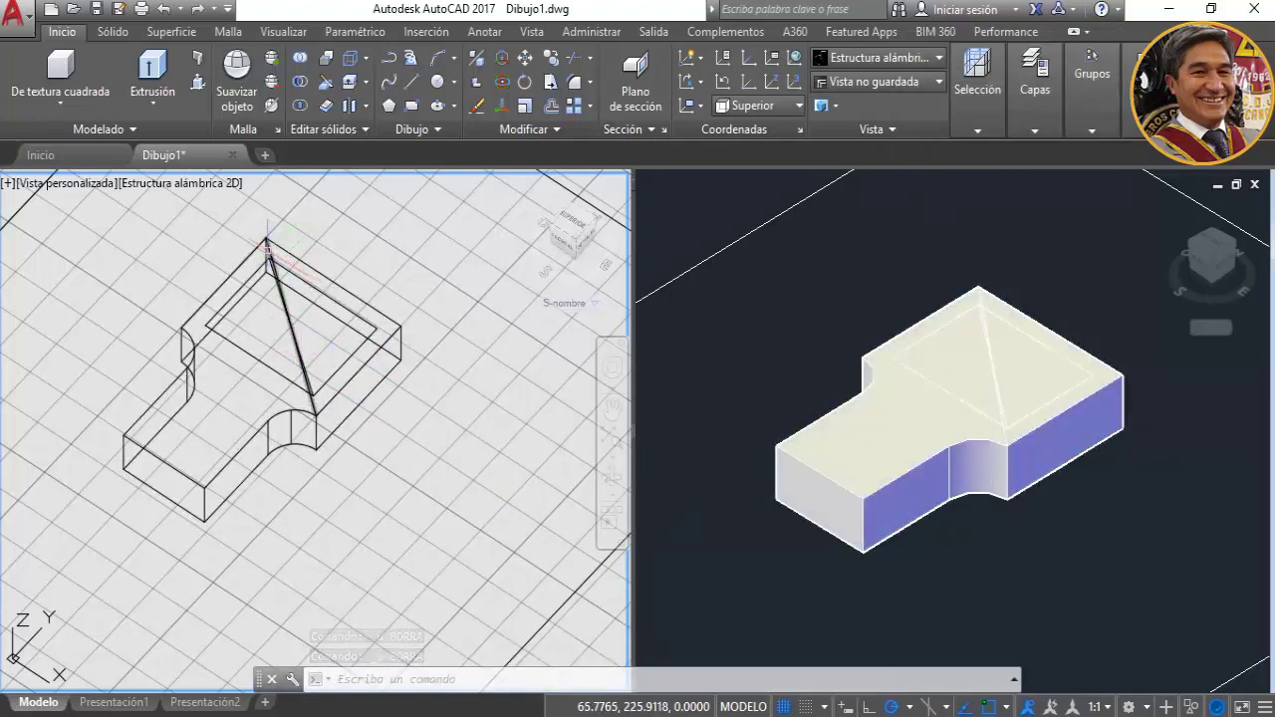
left_click(316, 412)
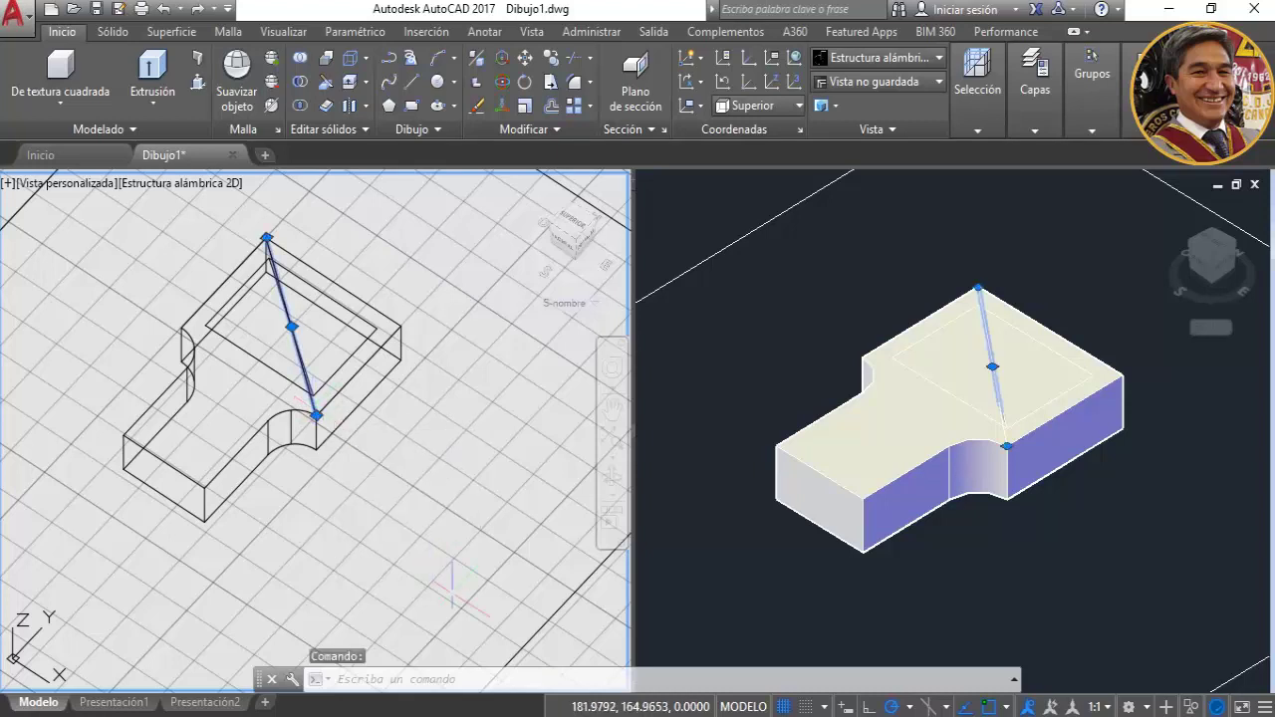
key("Delete")
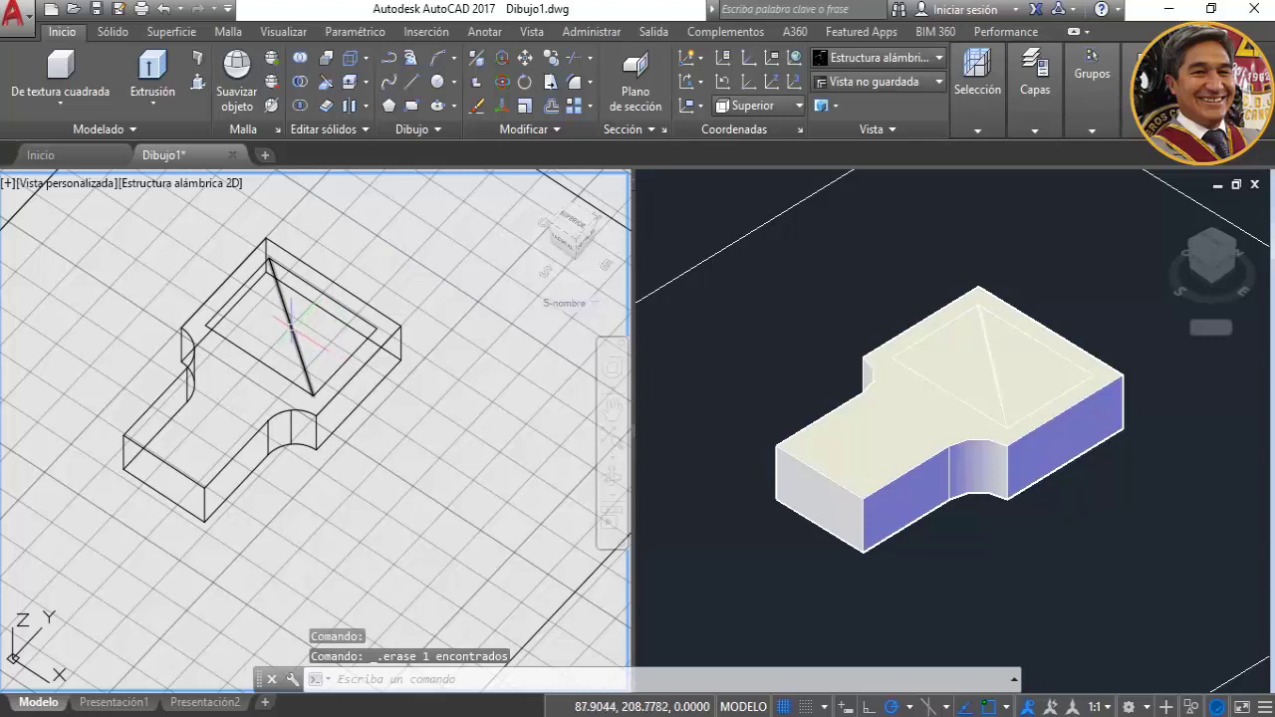
key("alt+Tab")
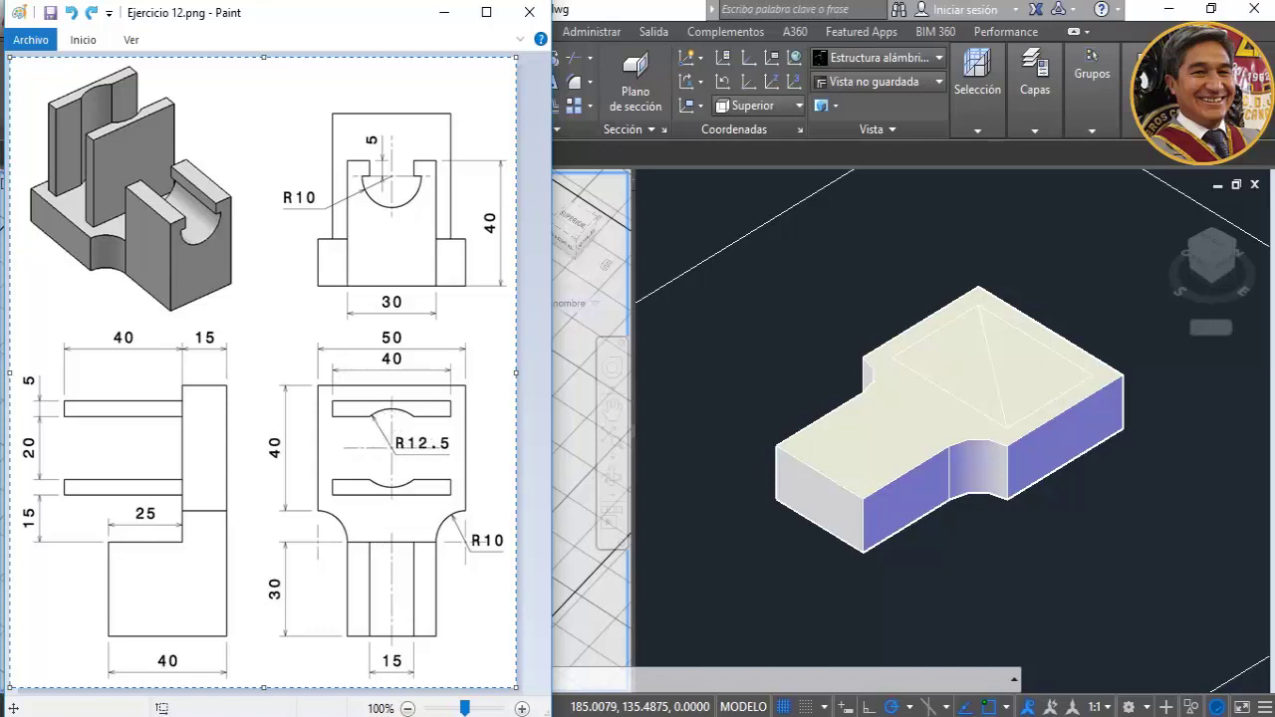
Draw a radius-12.5 circle centred on the diagonal's midpoint, then switch to Top view.
left_click(444, 12)
left_click(439, 82)
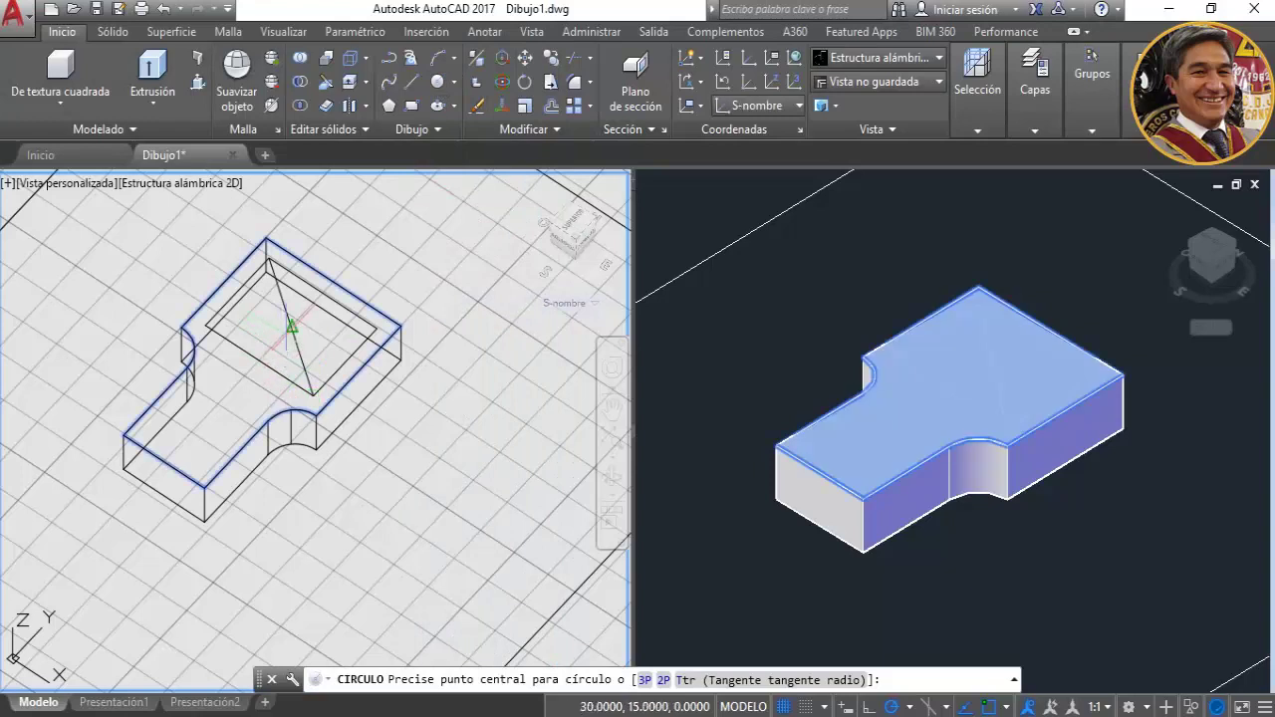
left_click(290, 327)
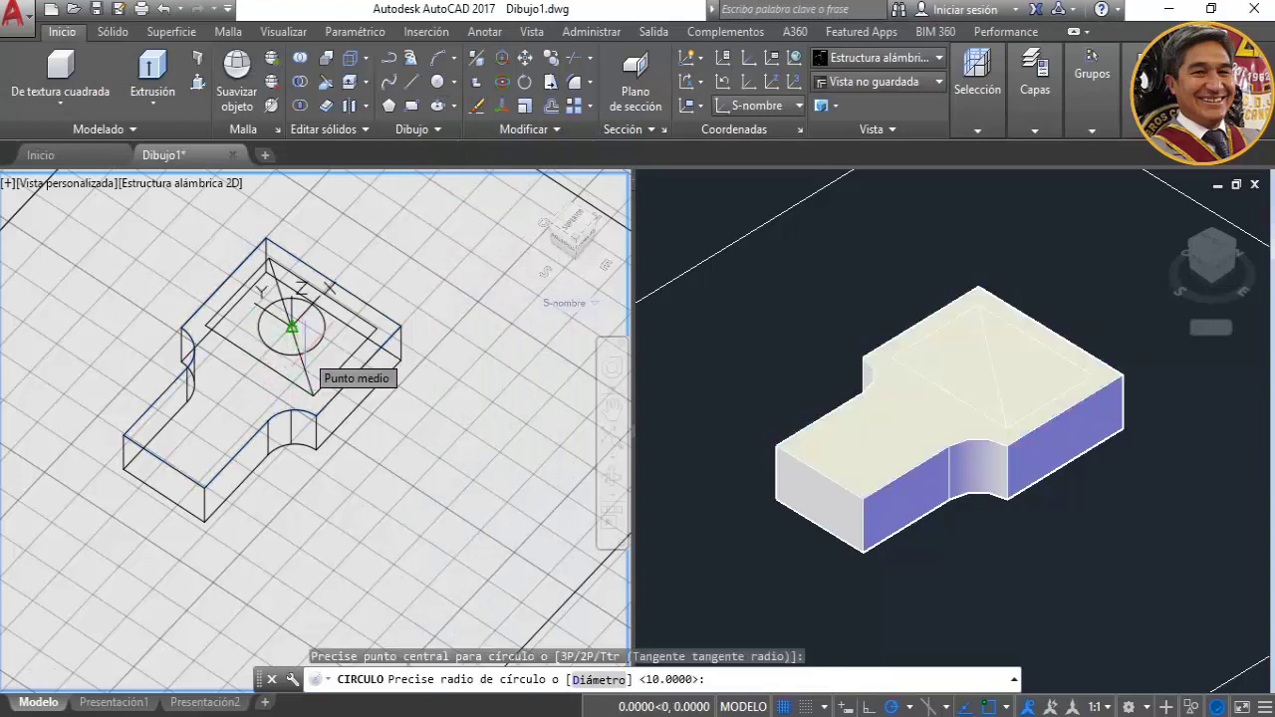
type("12.5")
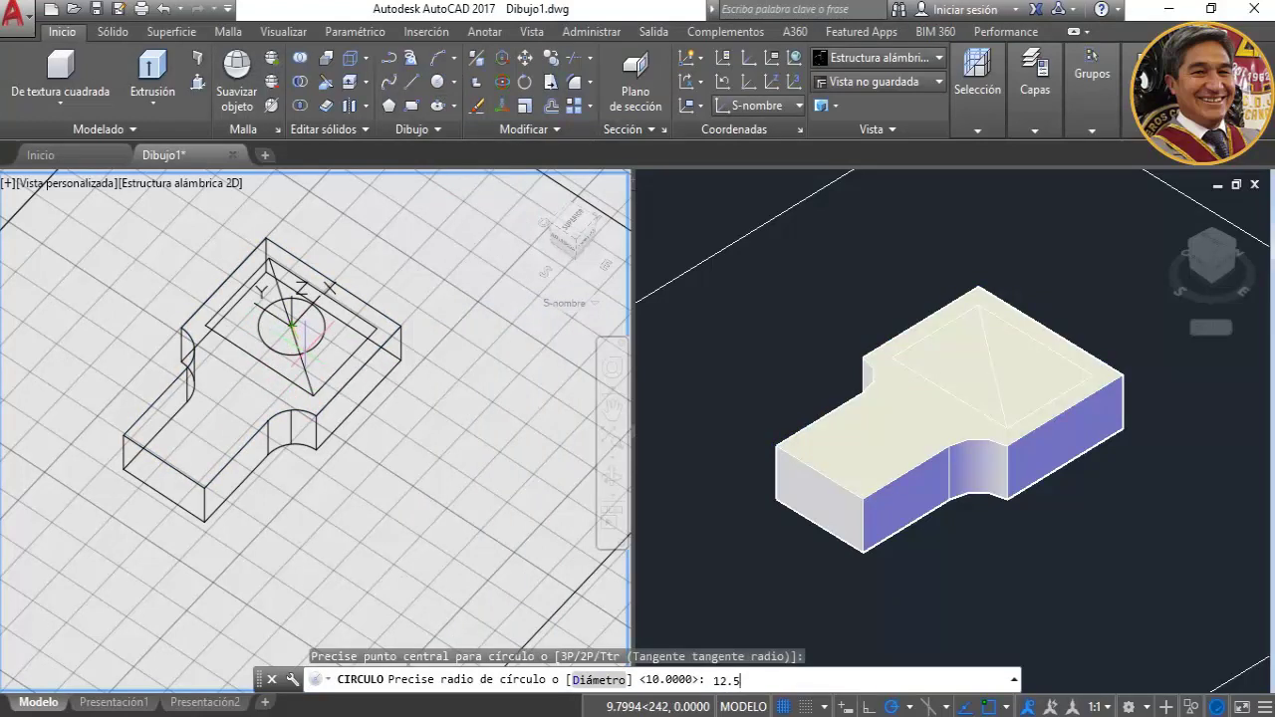
key("Return")
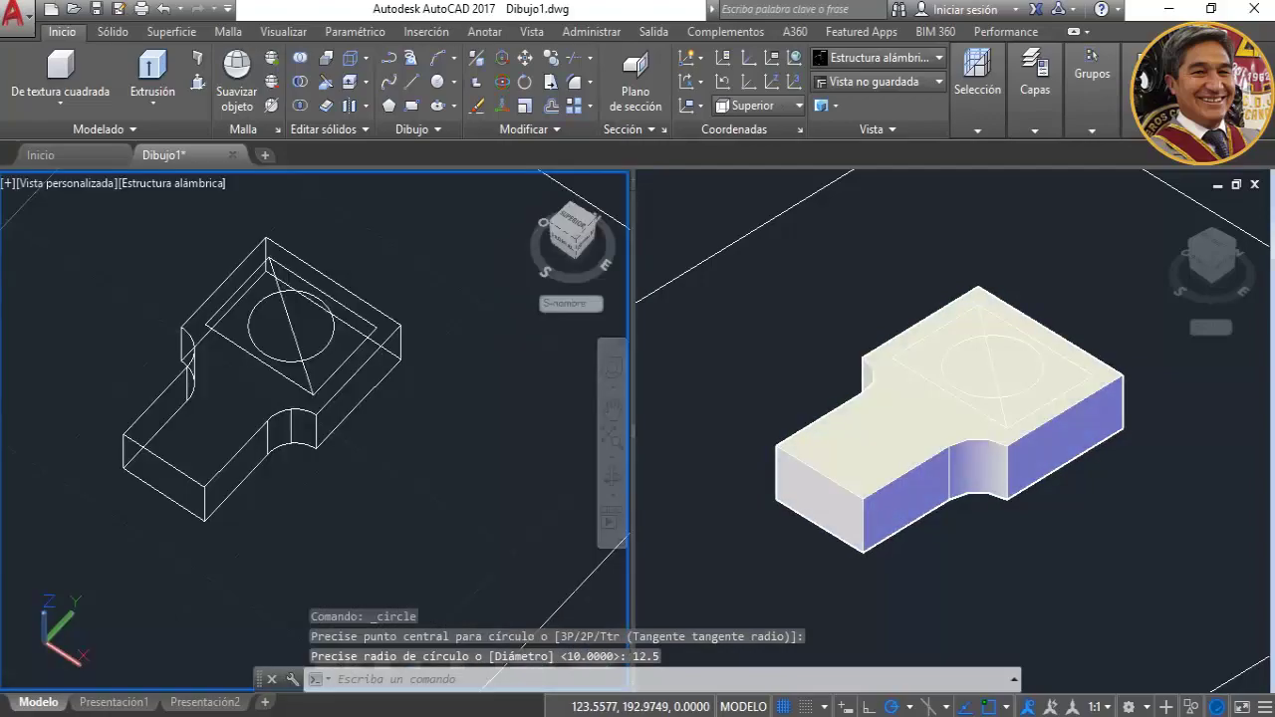
middle_click_drag(328, 478, 404, 489, "shift")
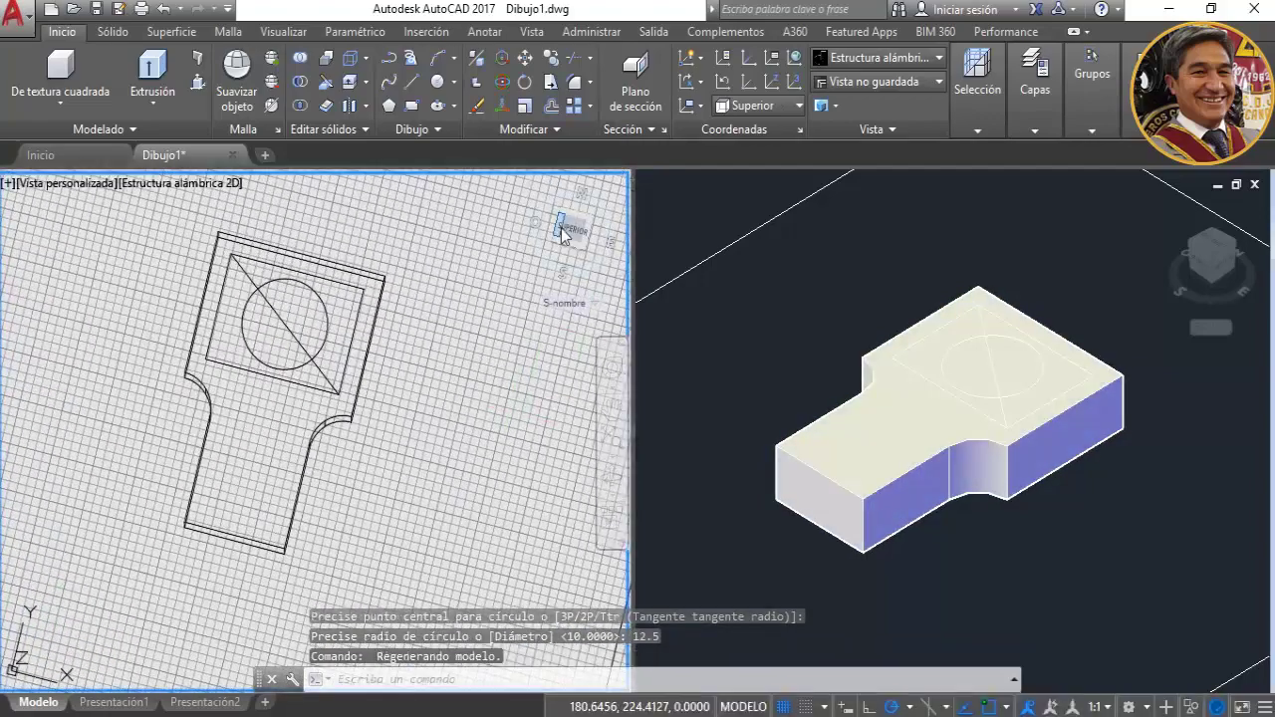
left_click(564, 228)
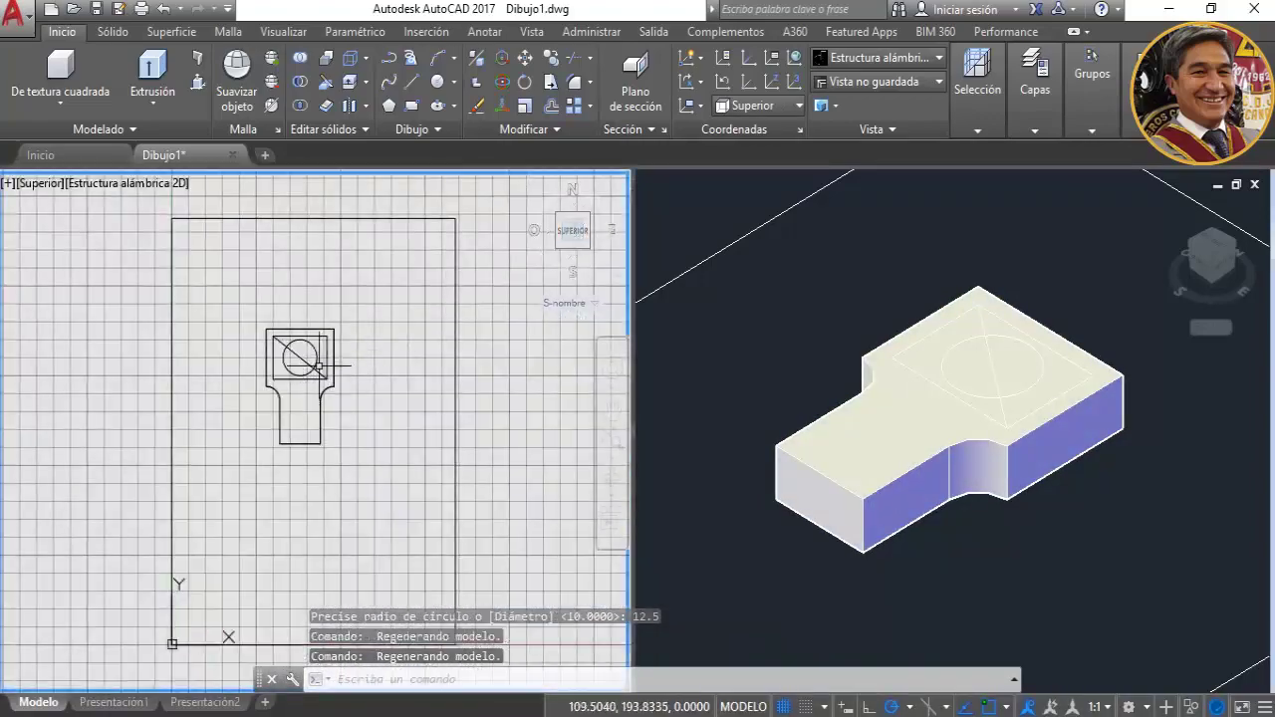
scroll(319, 366, "up", 5)
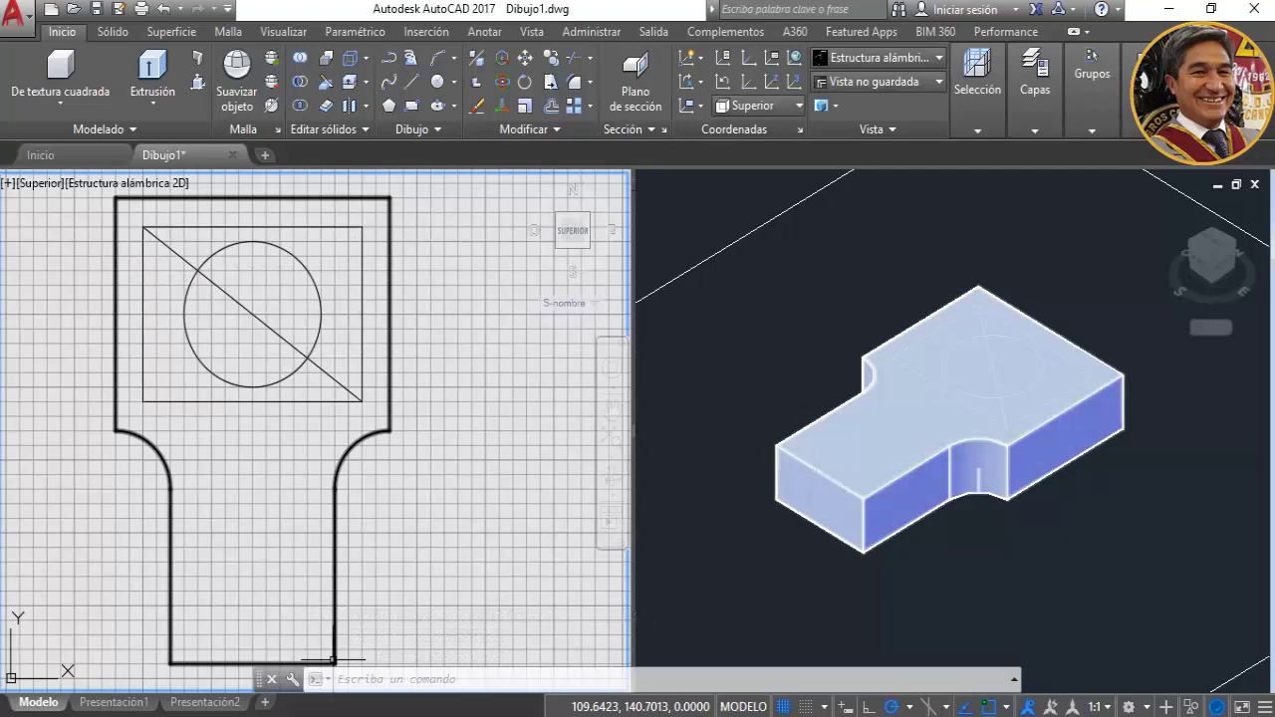
key("alt+Tab")
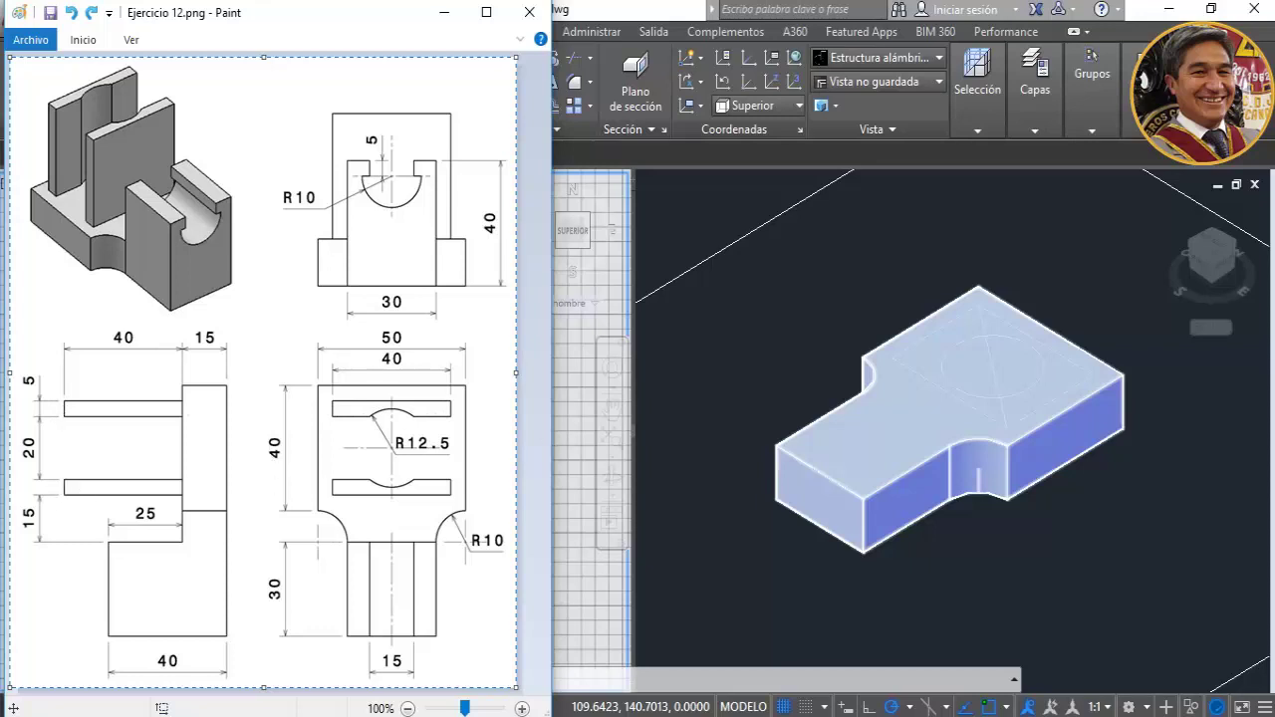
key("alt+Tab")
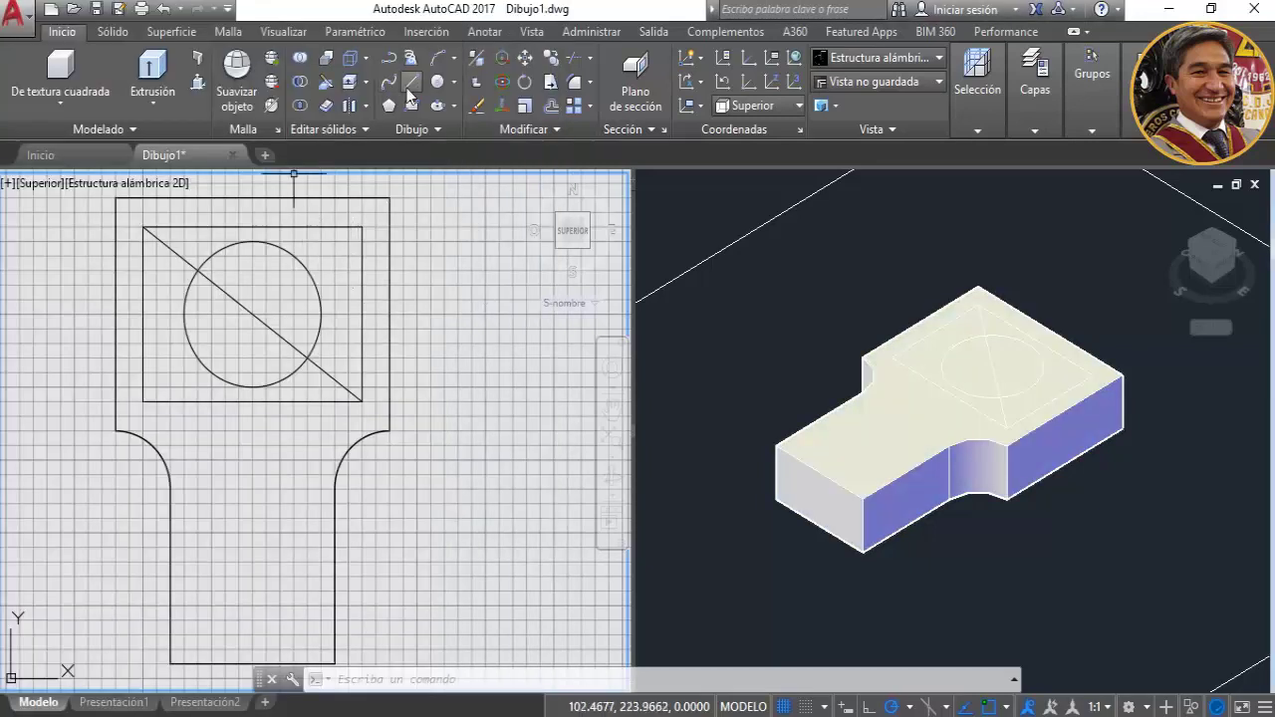
Draw two horizontal lines 5 units inside the rectangle's bottom and top edges, across to the right edge.
left_click(411, 82)
left_click(142, 401)
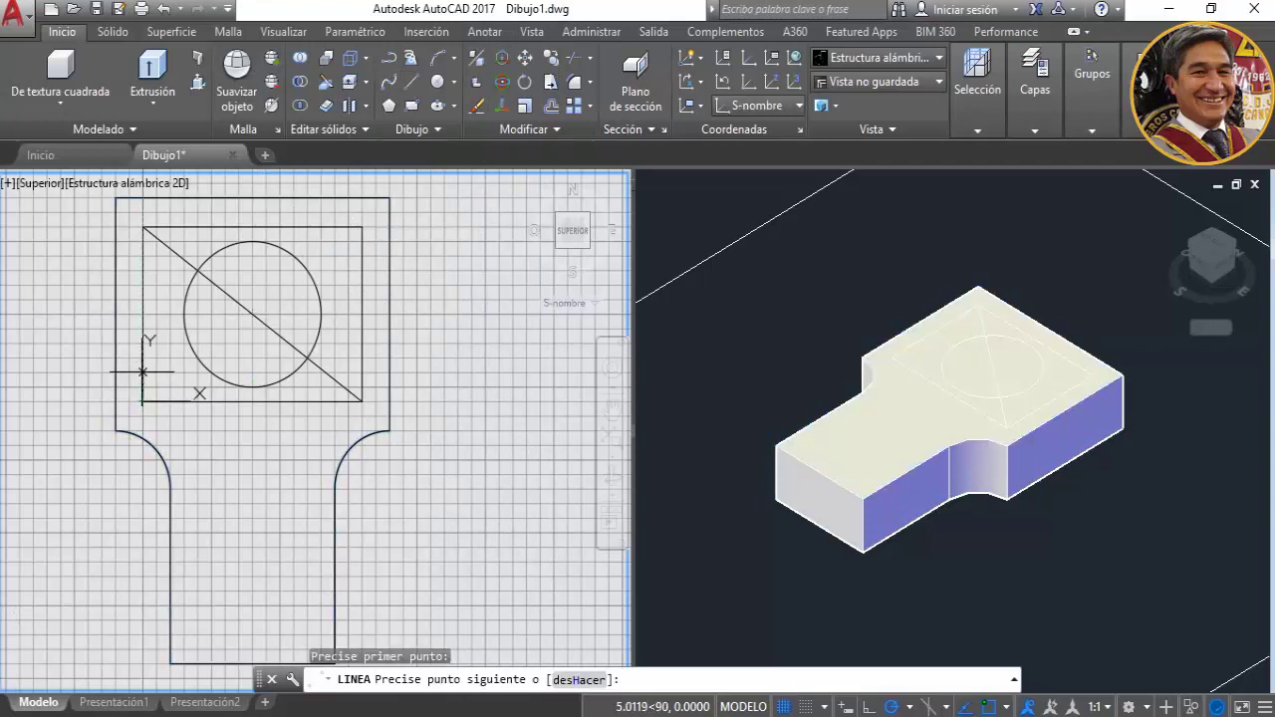
type("5")
key("Return")
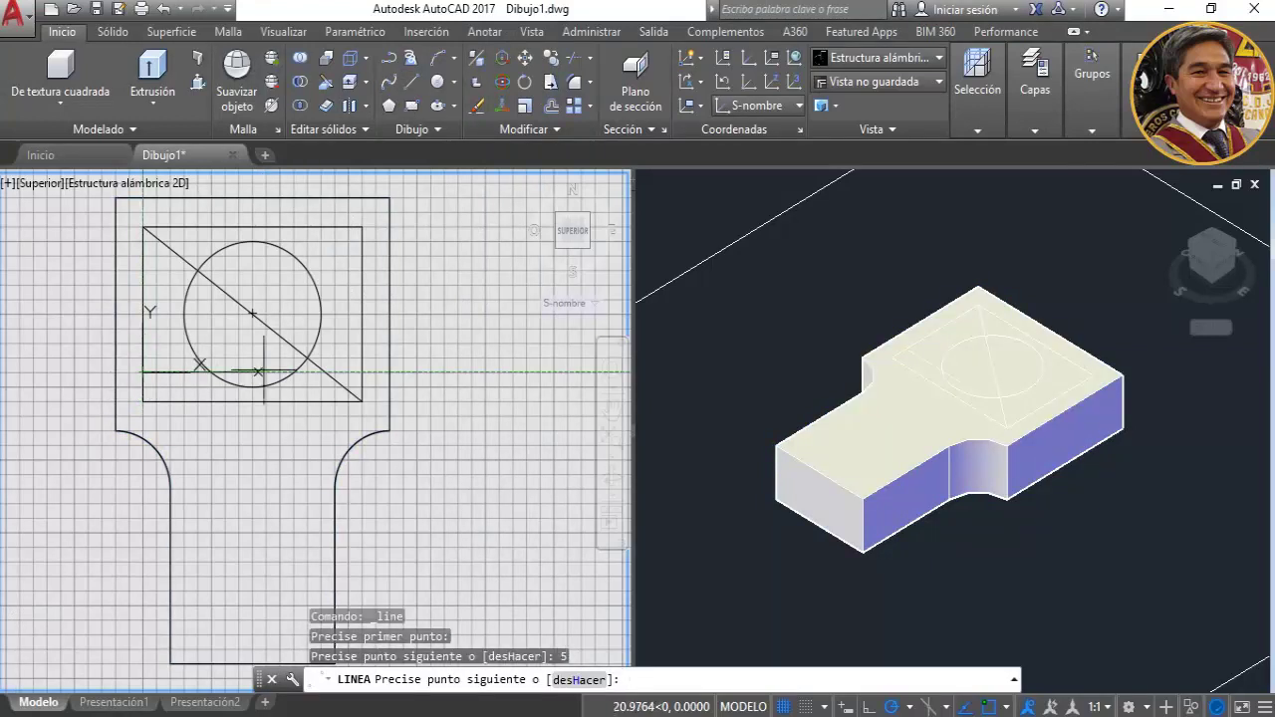
left_click(362, 372)
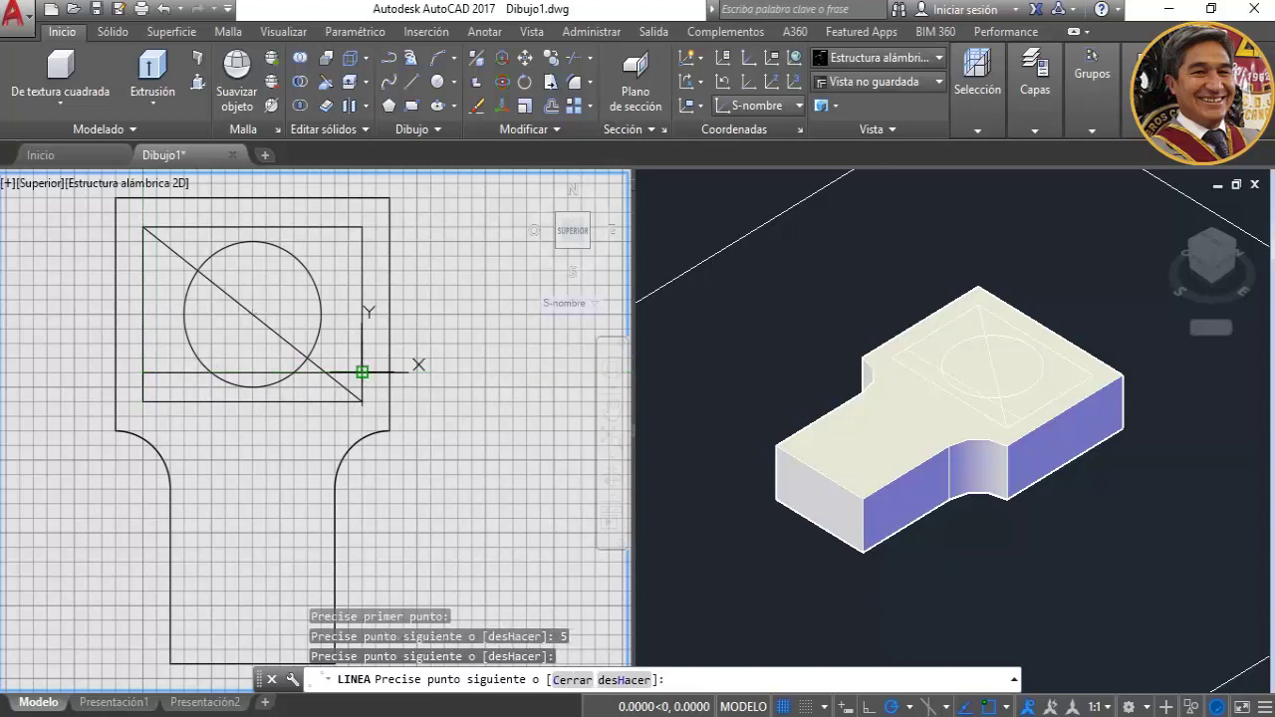
key("Return")
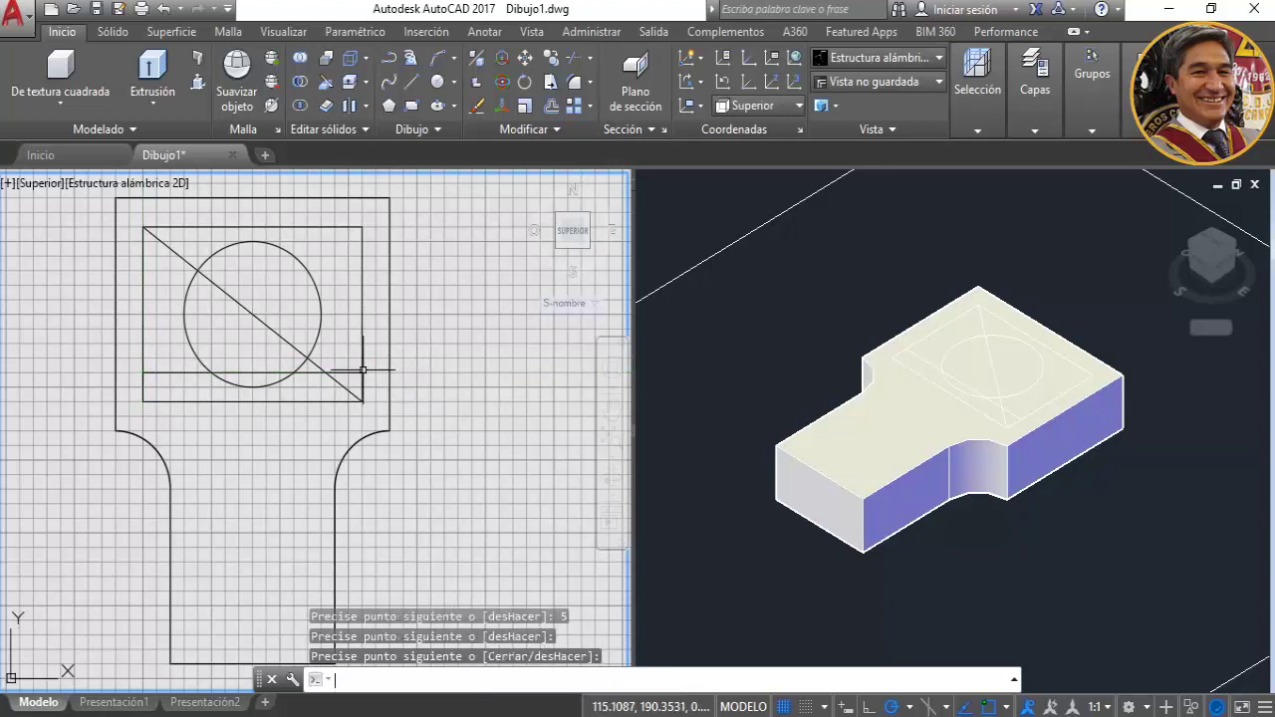
left_click(412, 81)
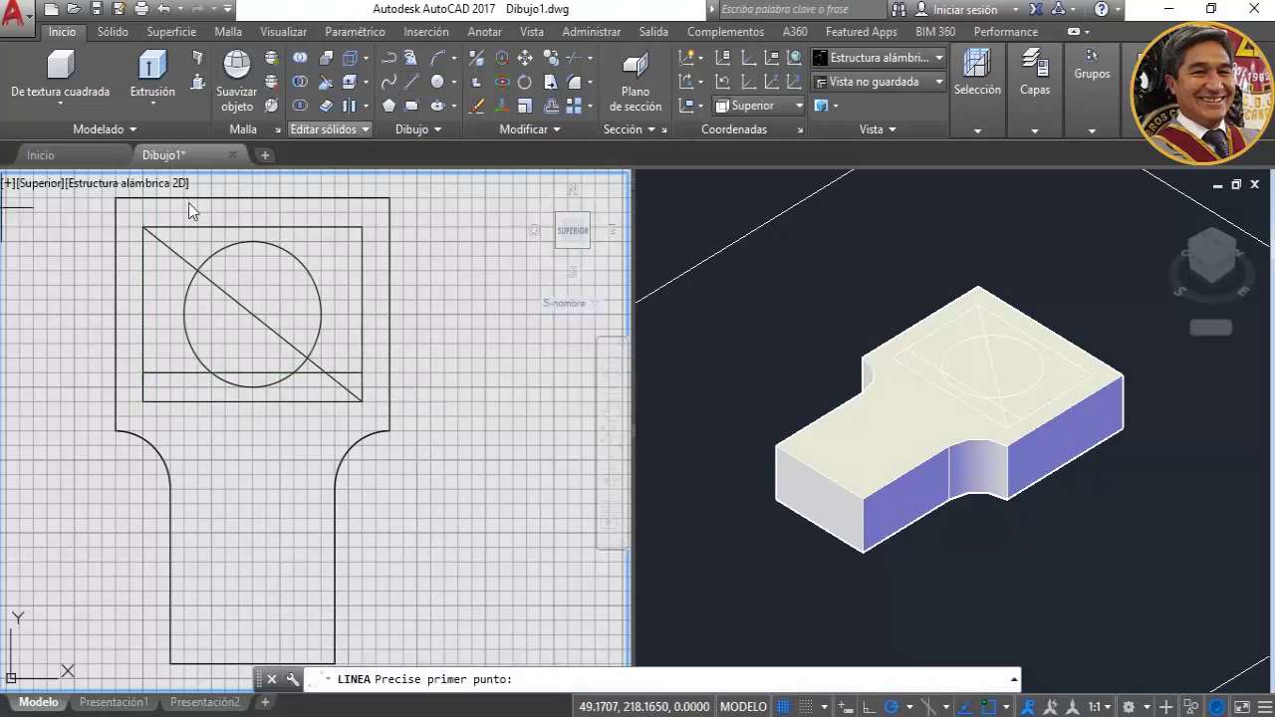
left_click(142, 226)
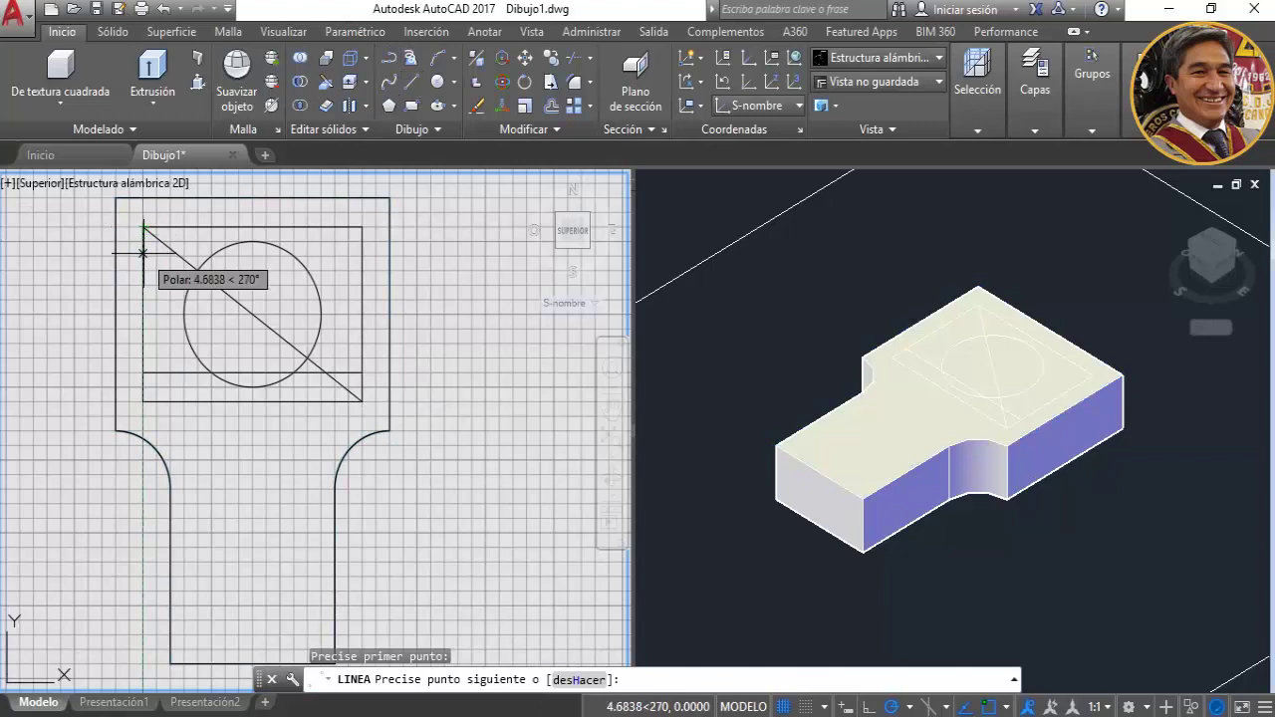
type("5")
key("Return")
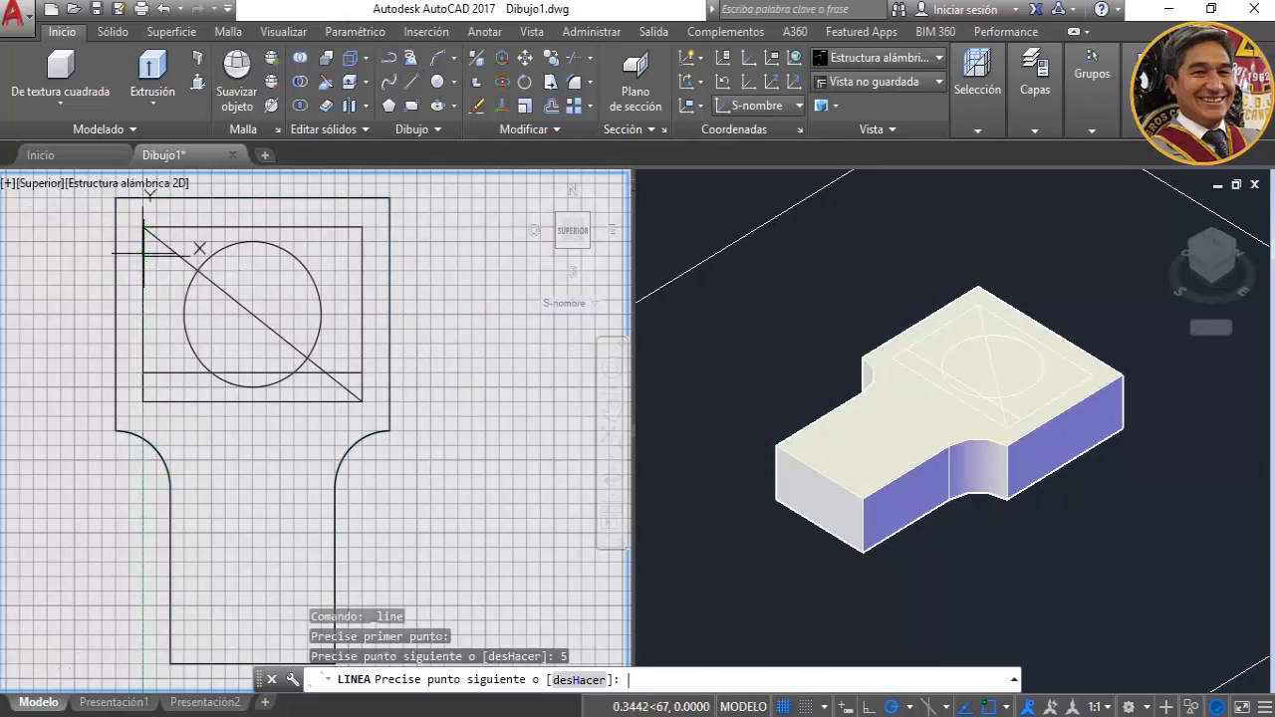
left_click(362, 255)
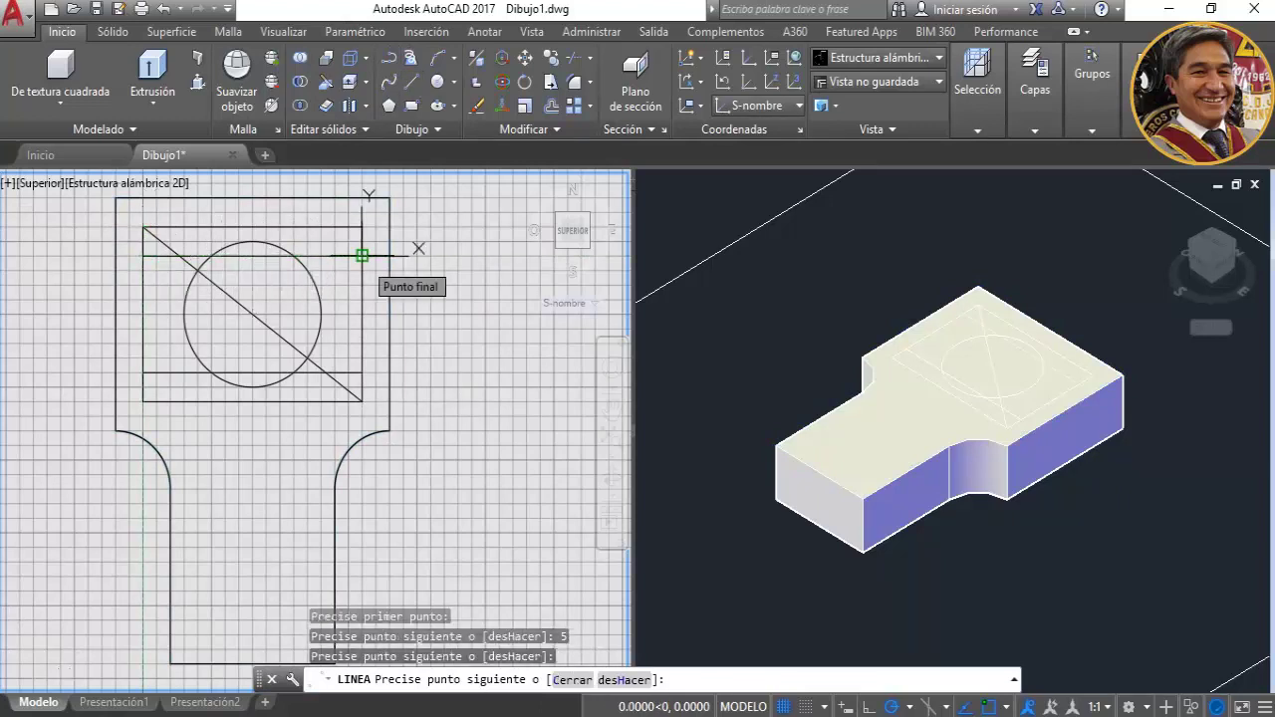
key("Return")
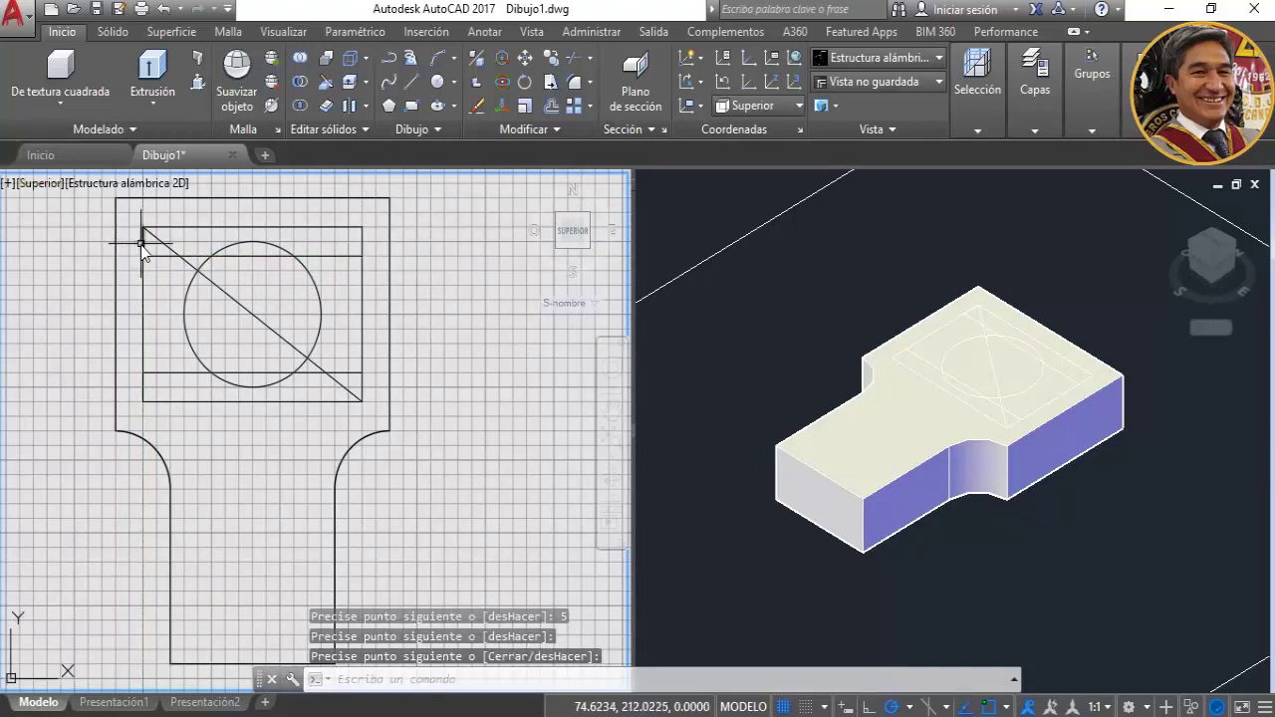
Erase the two short 5-unit vertical helper segments at the rectangle's left edge.
left_click(143, 240)
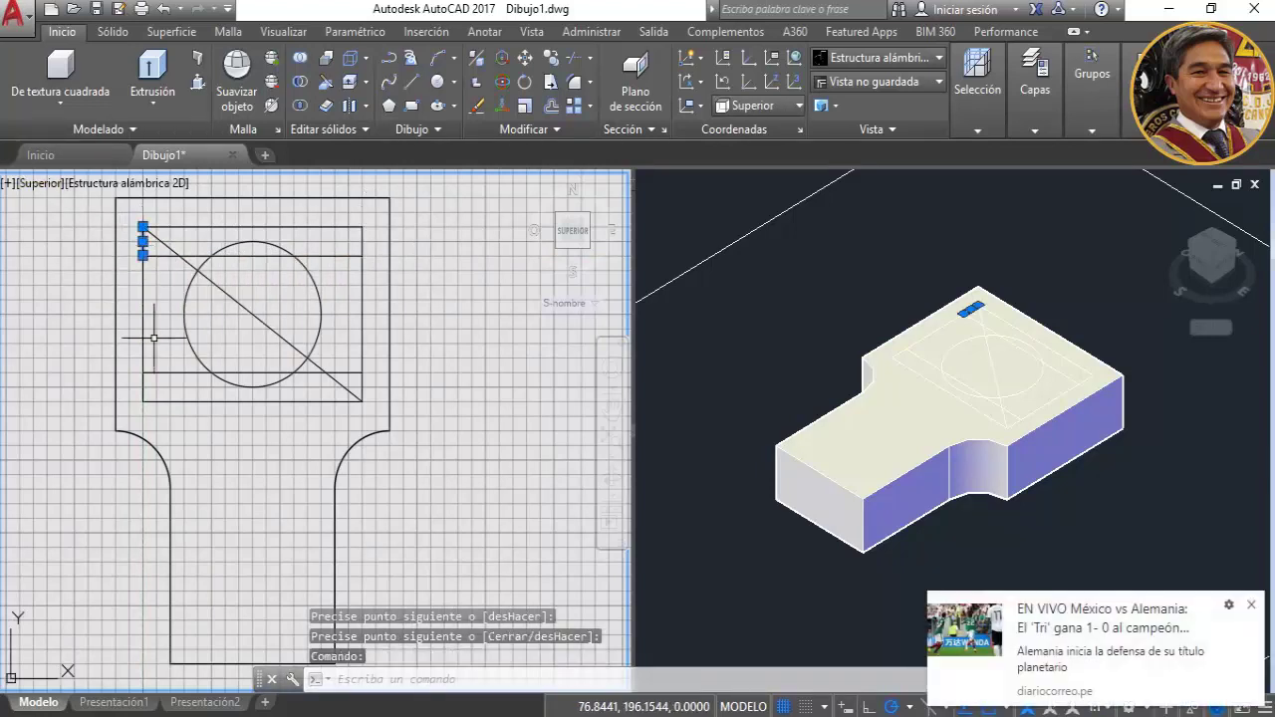
left_click(143, 386)
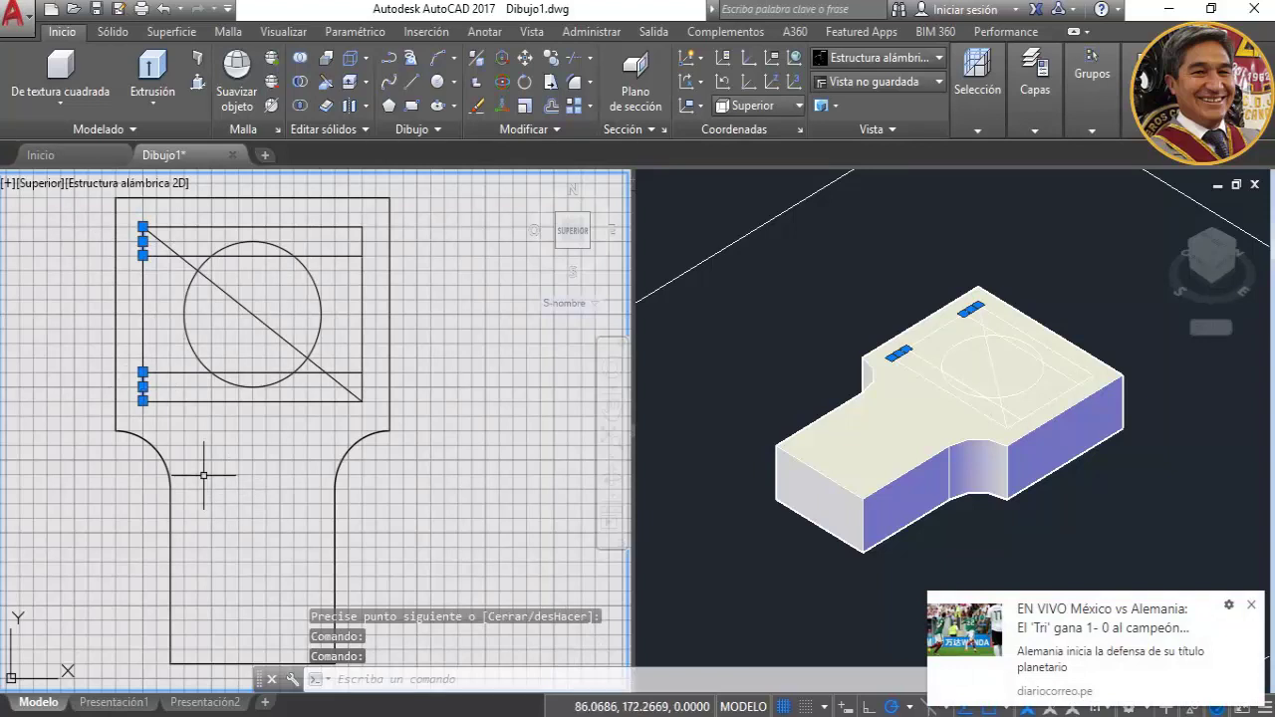
key("Delete")
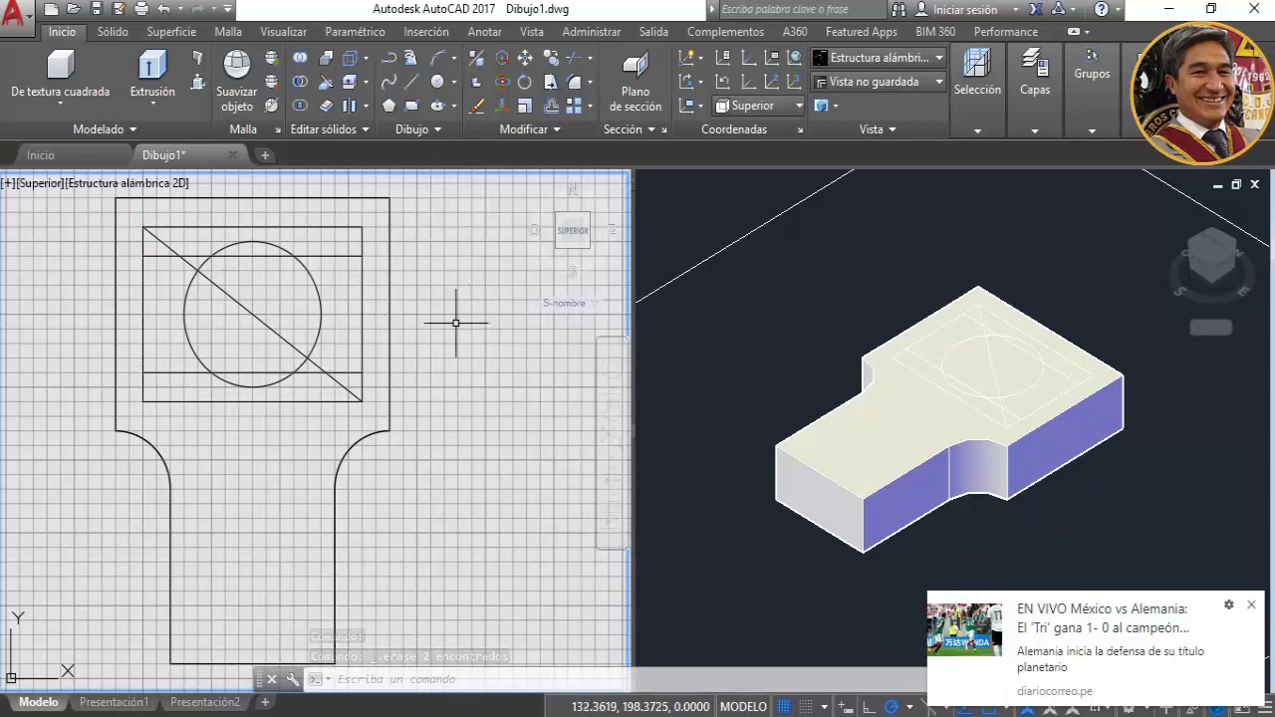
Erase the diagonal and trim the circle's side arcs and rectangle's side edges into two bulged strips.
left_click(271, 331)
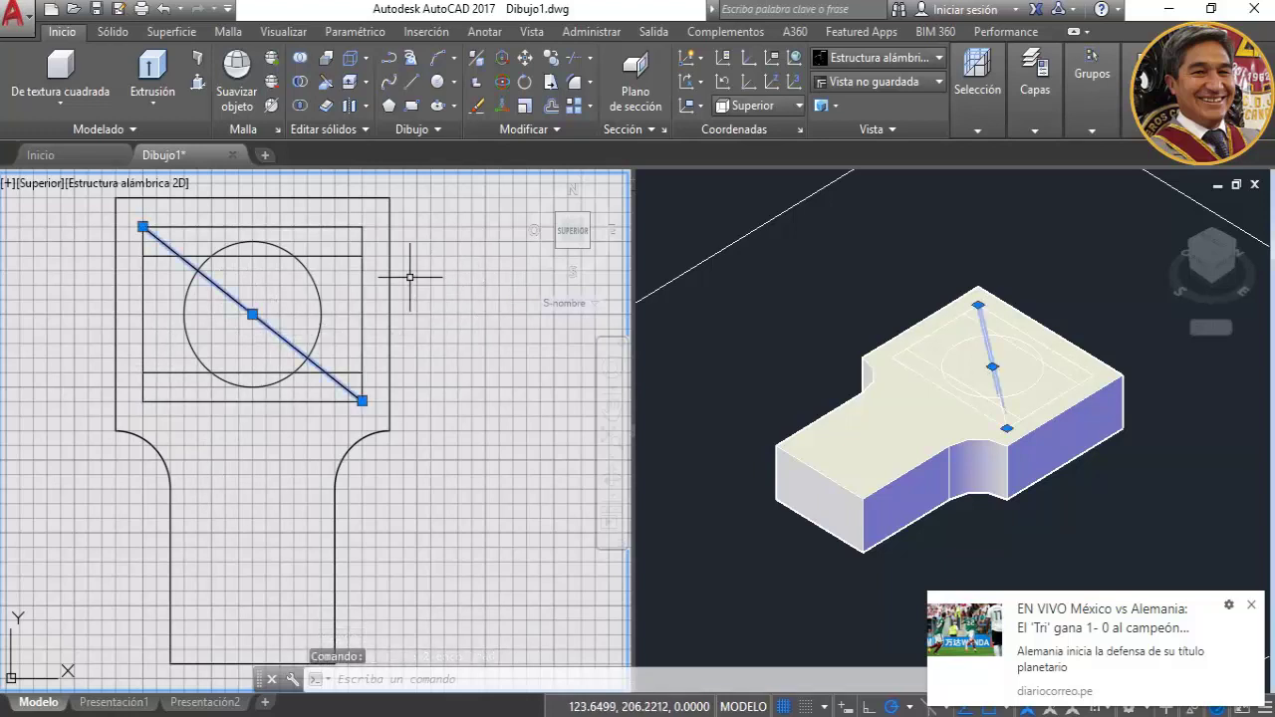
key("Delete")
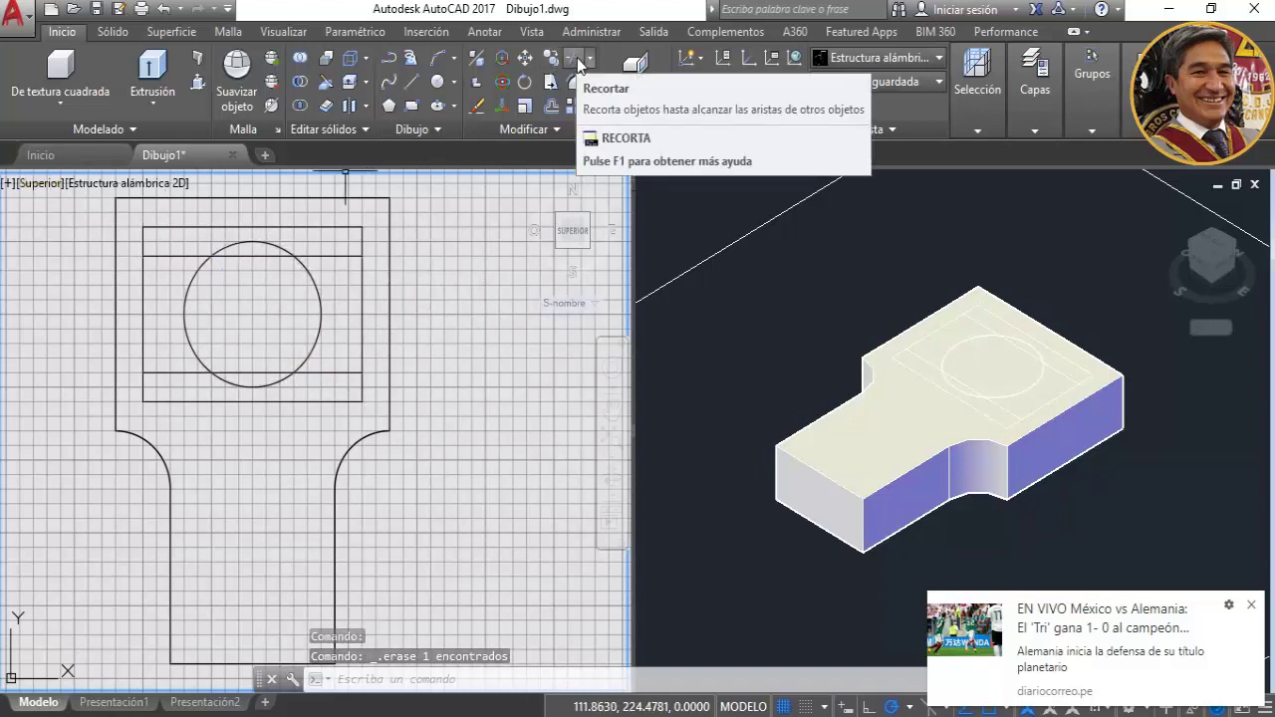
left_click(575, 64)
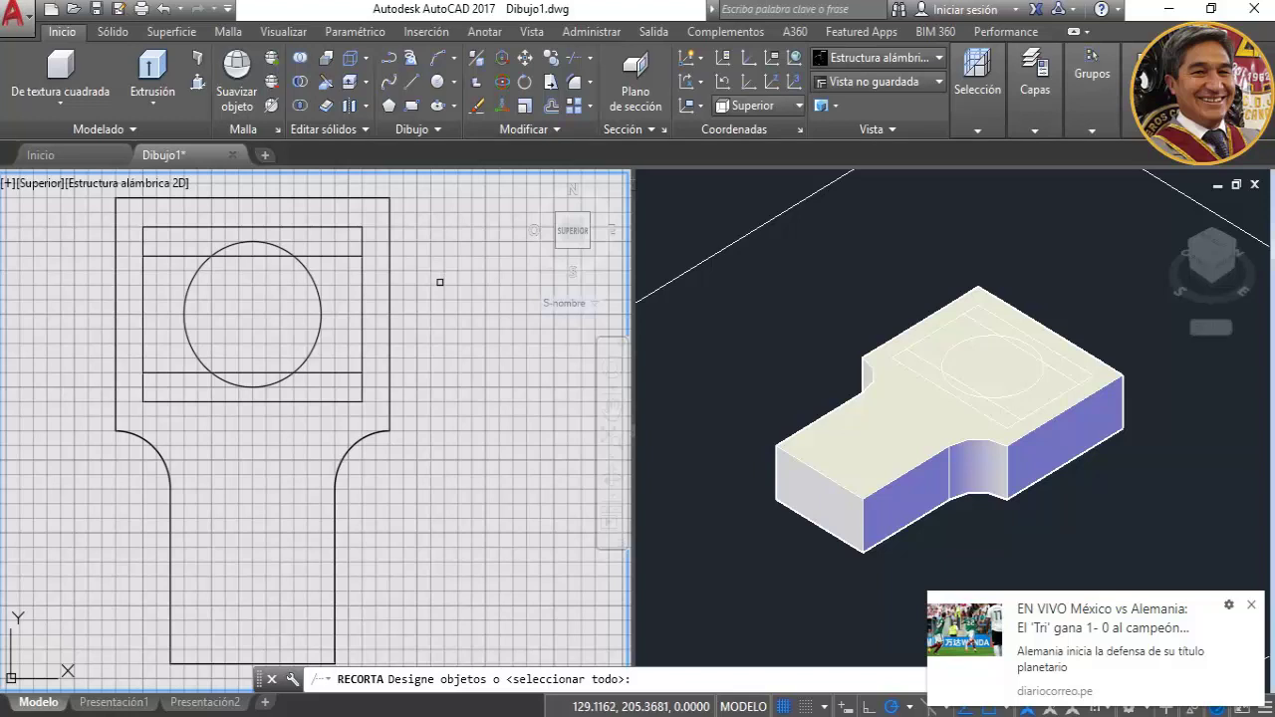
key("Return")
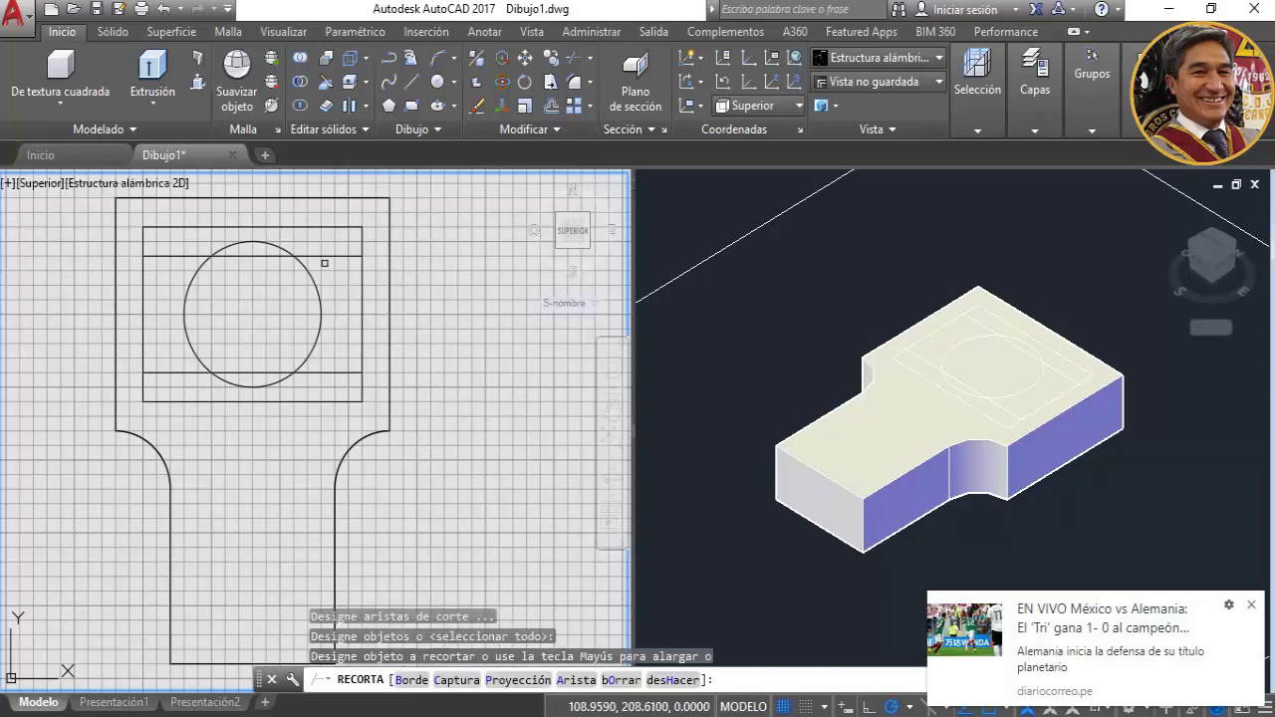
left_click(317, 287)
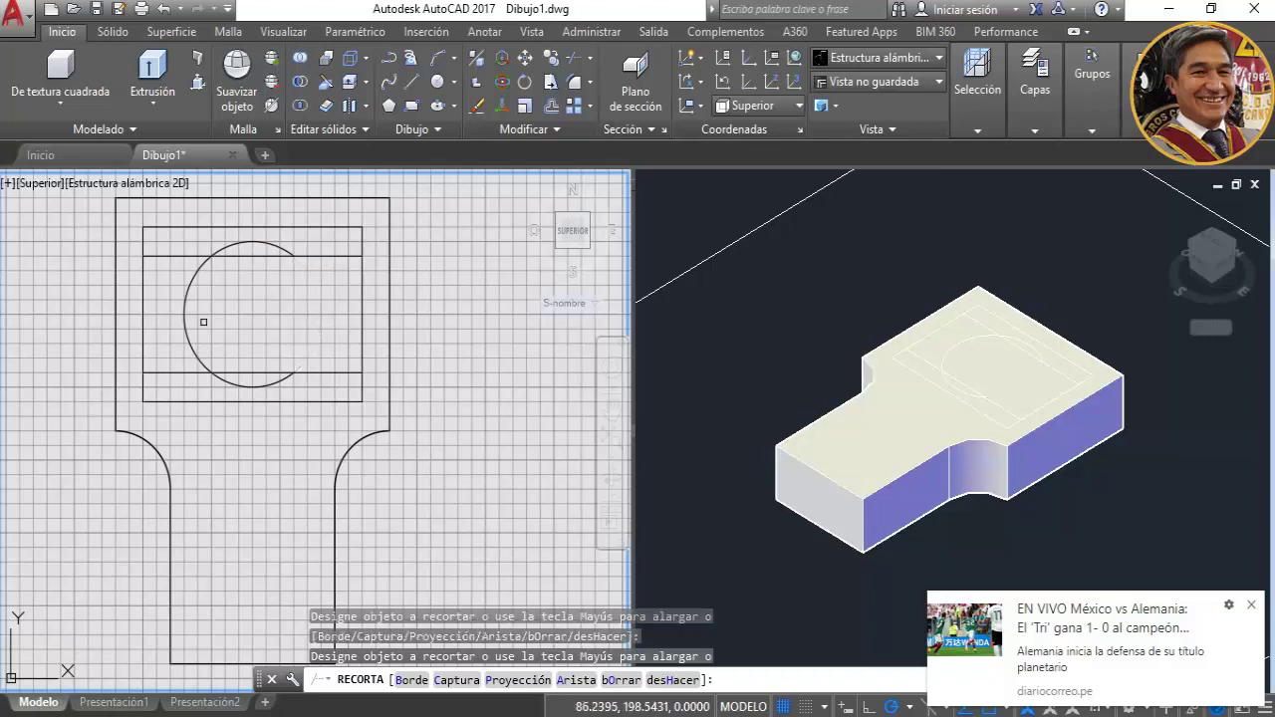
left_click(189, 317)
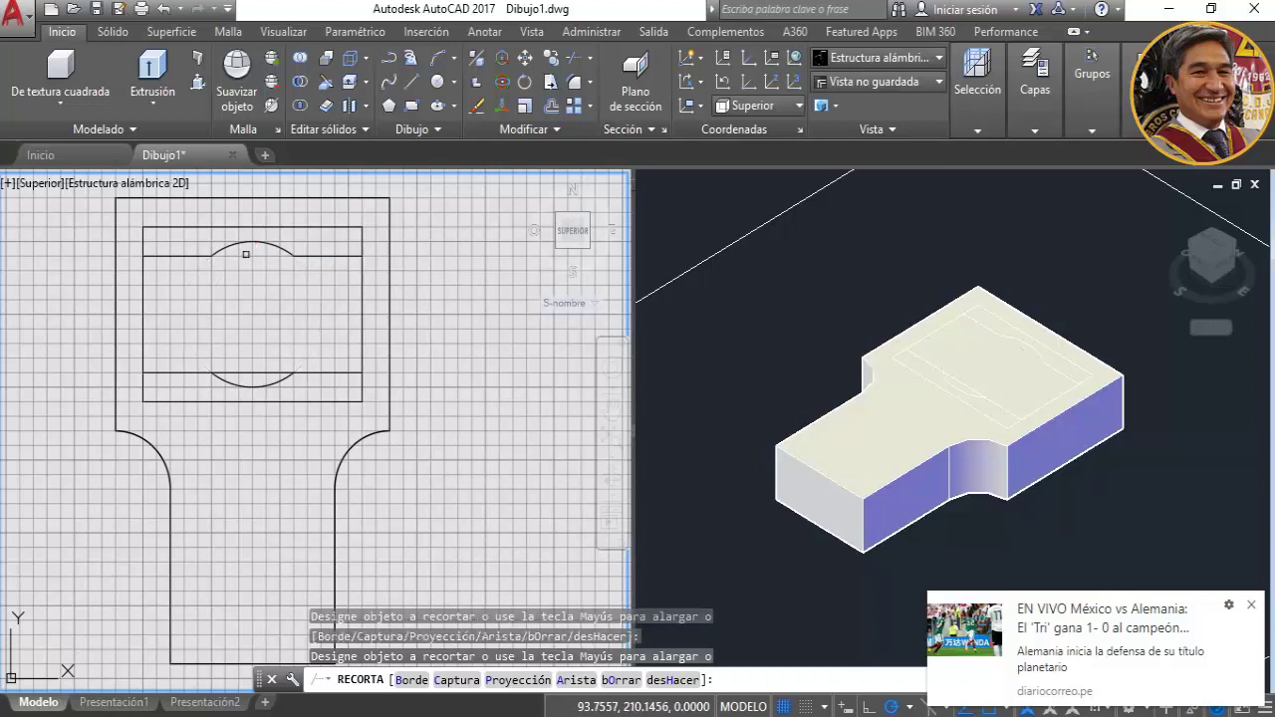
left_click(147, 329)
left_click(361, 317)
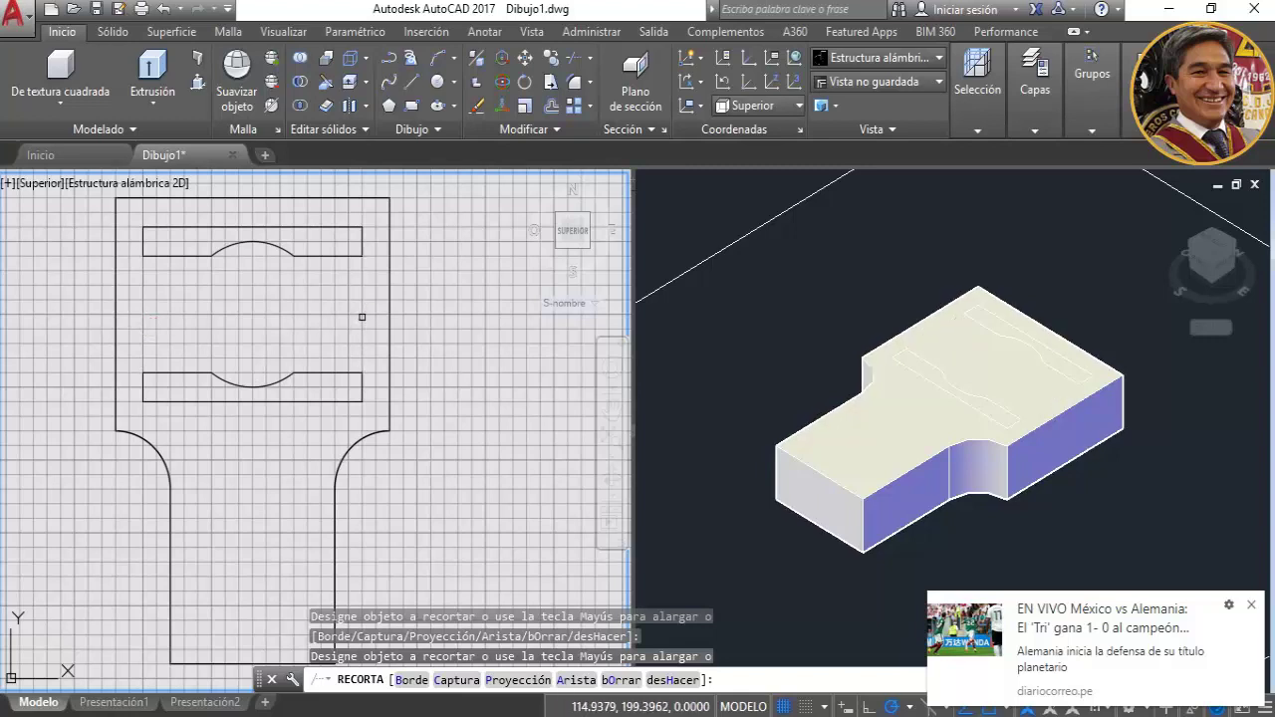
key("alt+Tab")
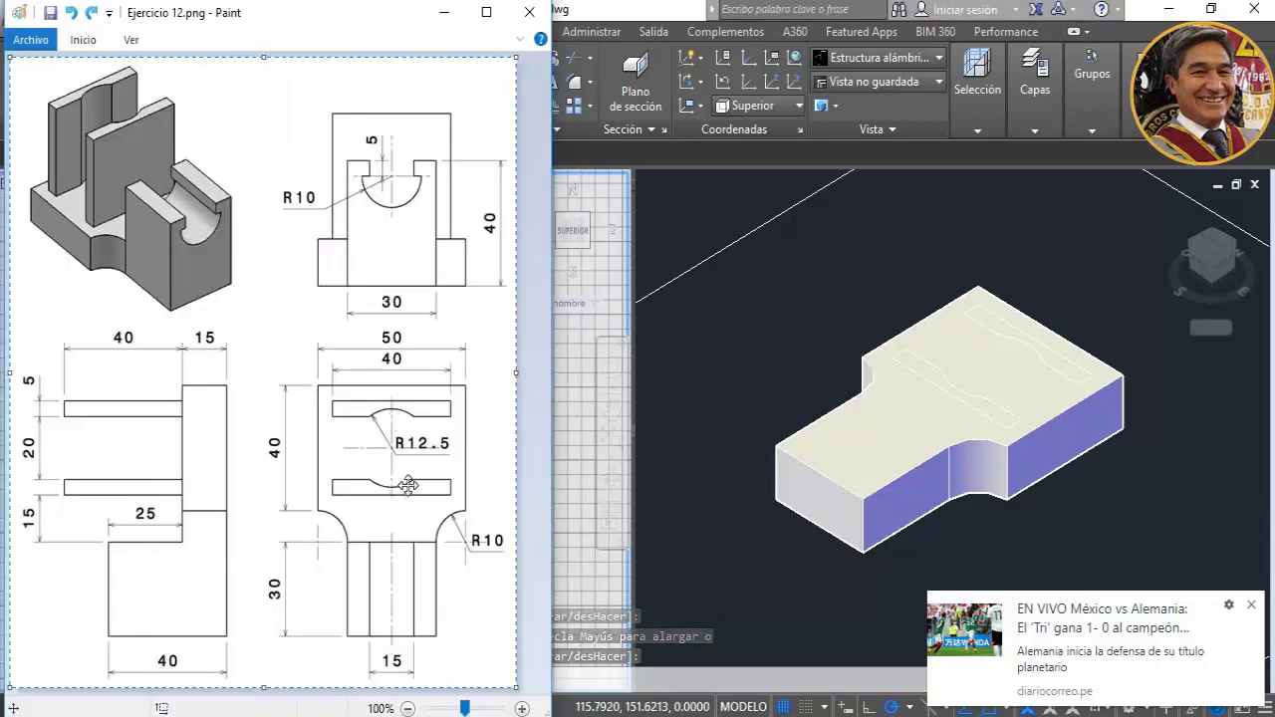
left_click(574, 481)
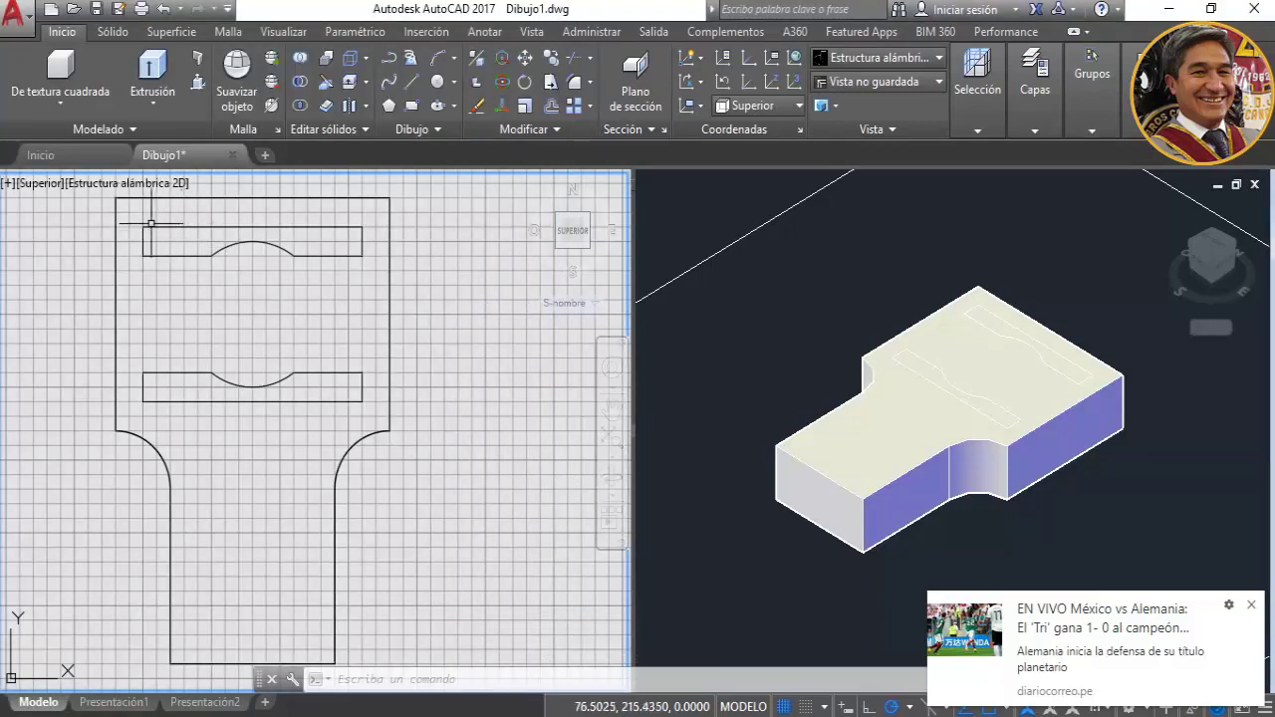
Use JOIN (UNIR) to merge the upper and lower slot outlines' lines and arcs into two polylines.
left_click(422, 685)
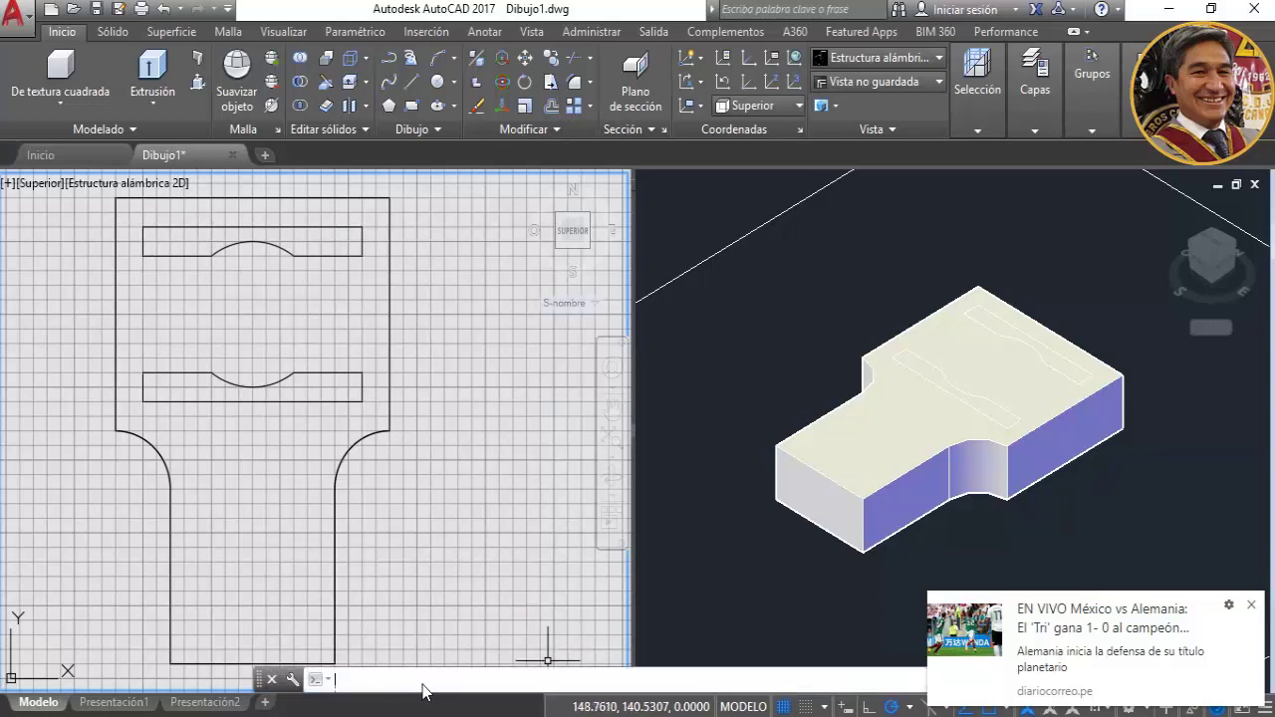
type("unir")
key("Return")
left_click(138, 217)
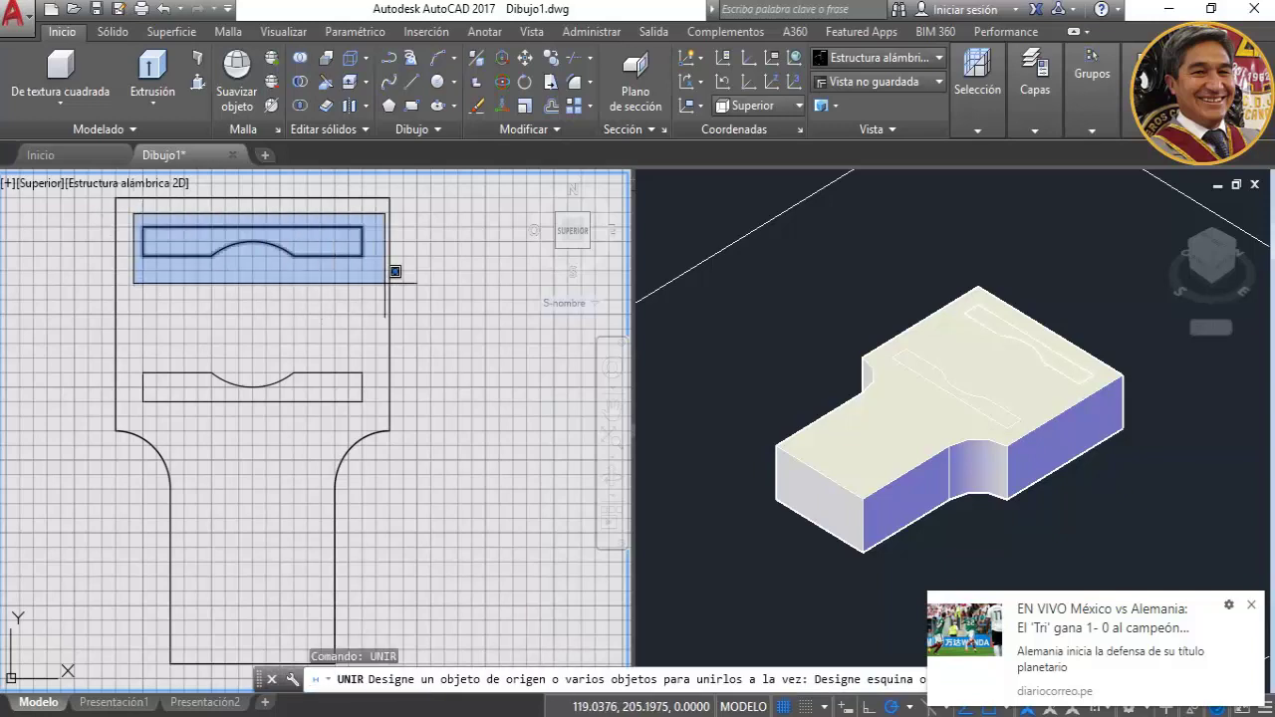
left_click(391, 277)
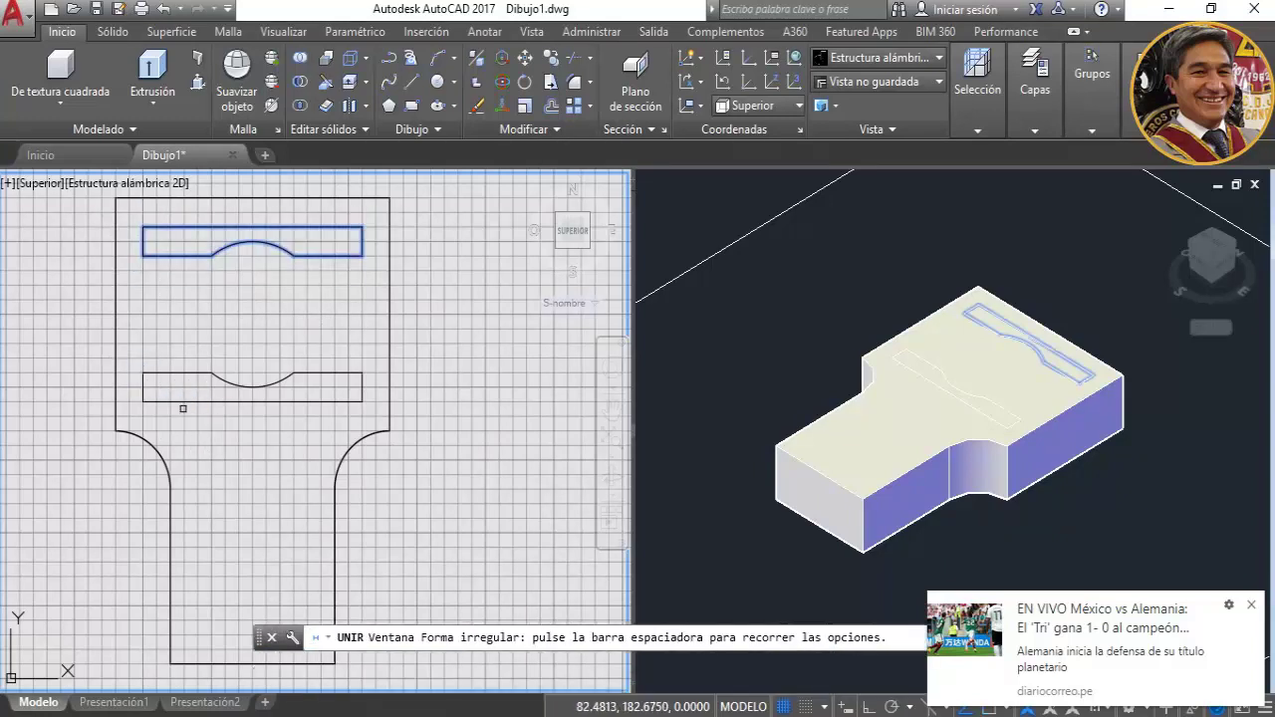
left_click_drag(128, 353, 177, 406)
left_click(128, 359)
left_click(384, 414)
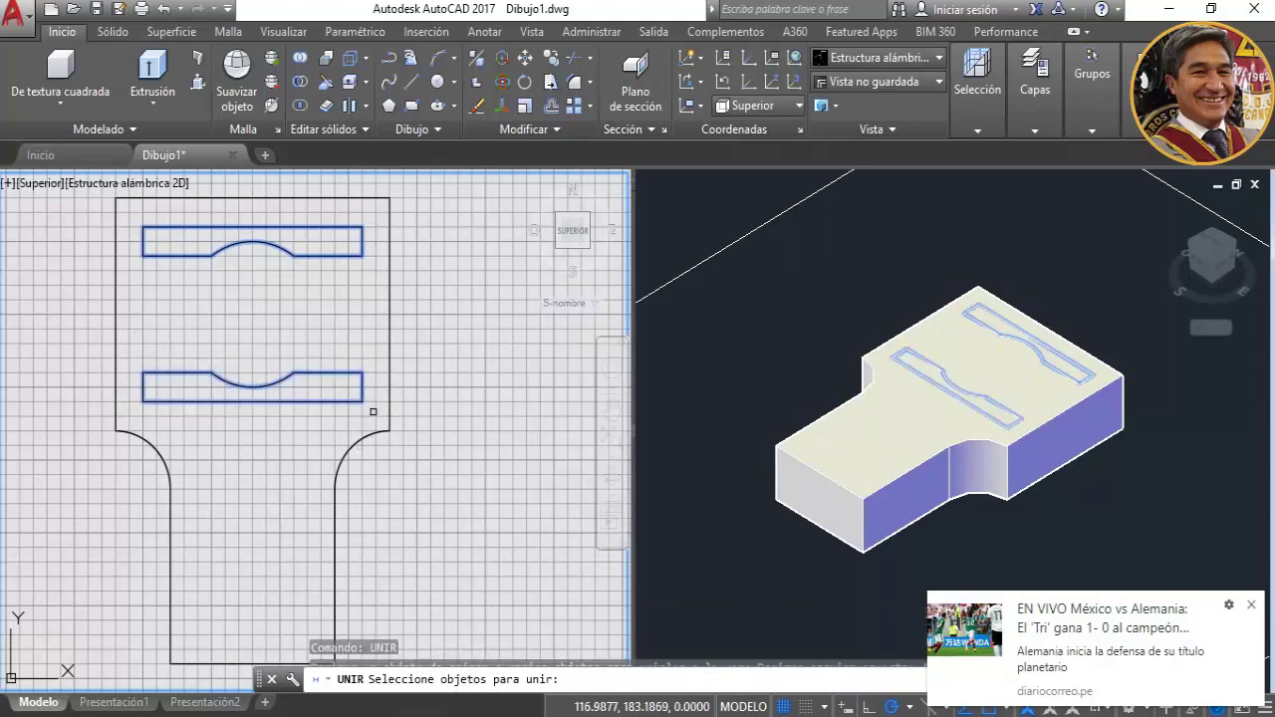
key("Return")
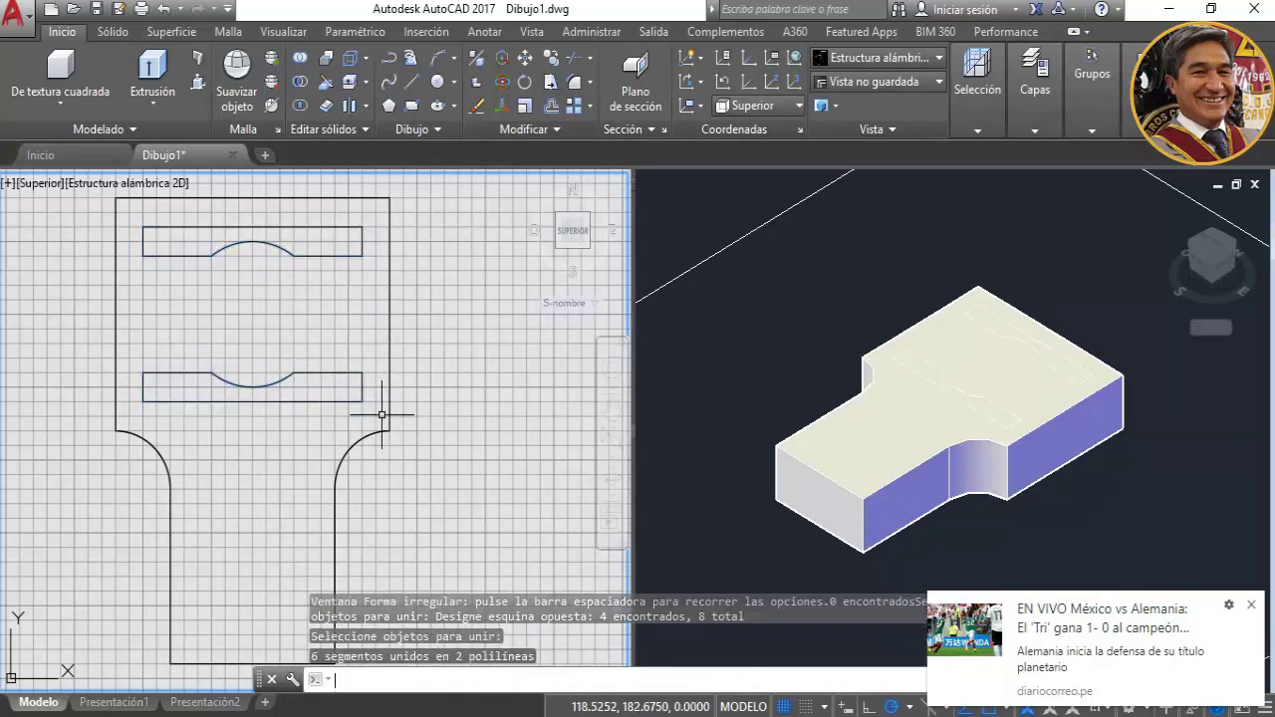
left_click(309, 373)
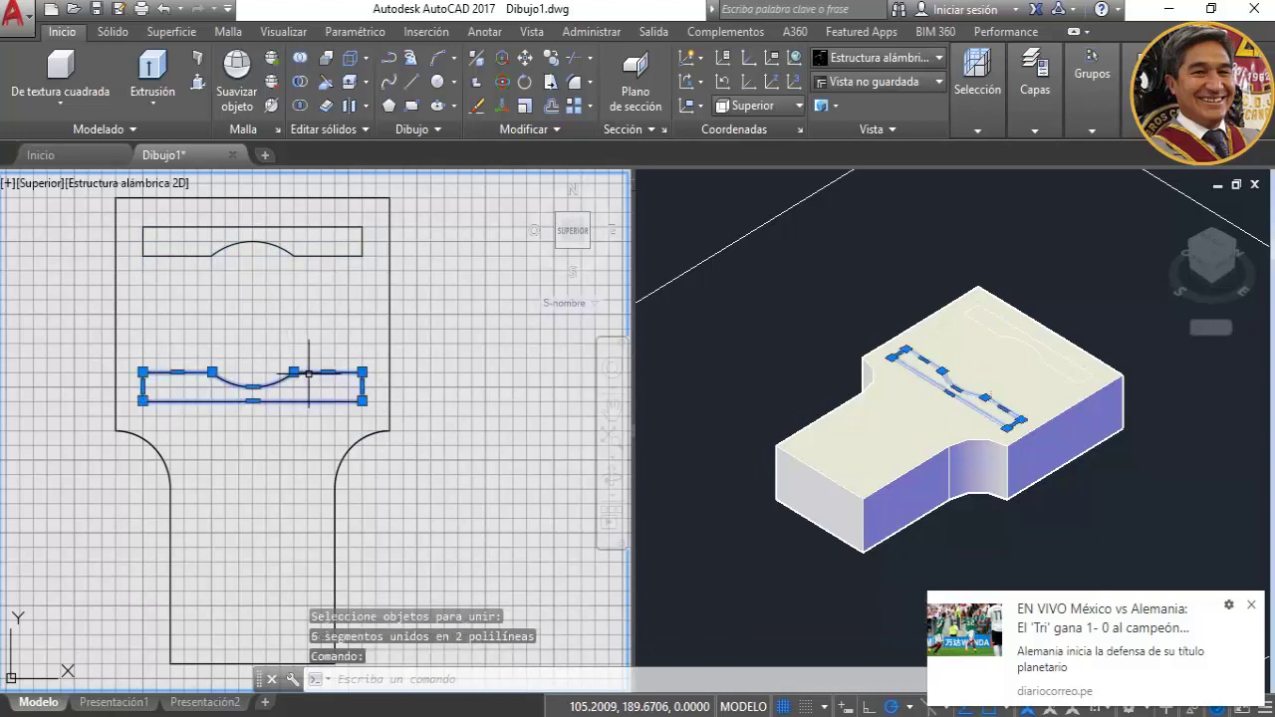
left_click(323, 255)
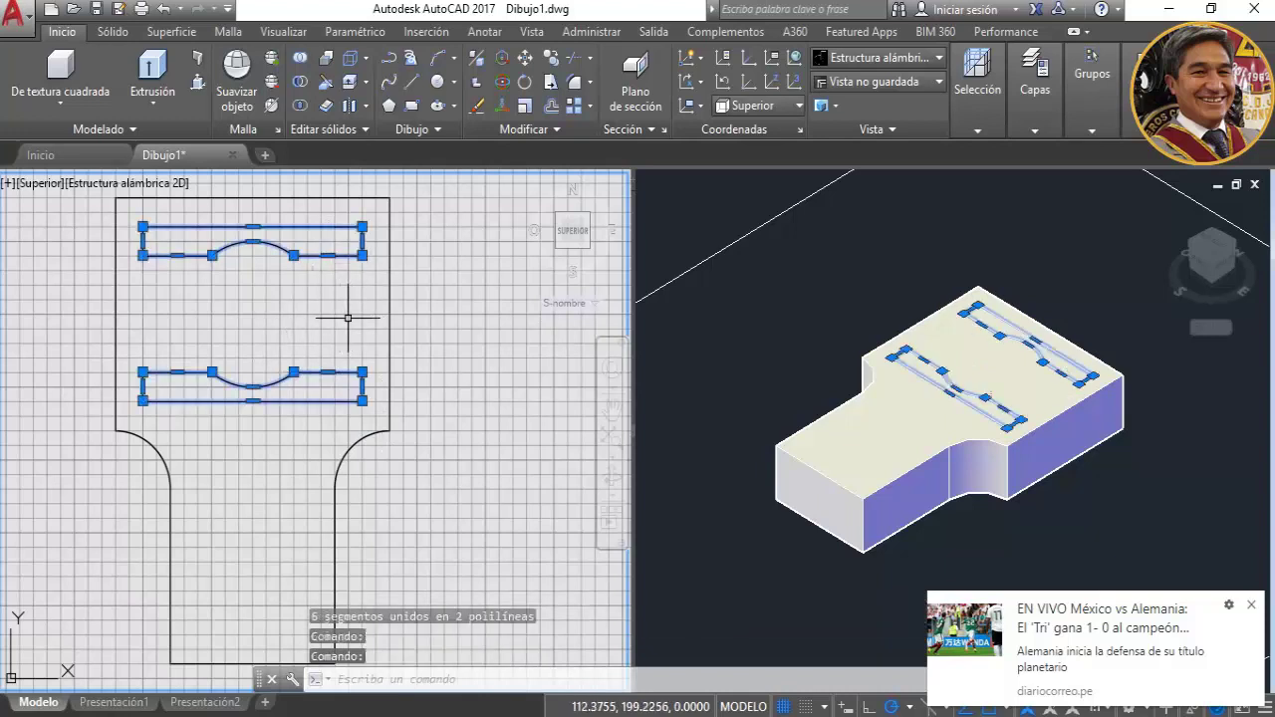
key("Escape")
key("Escape")
key("Escape")
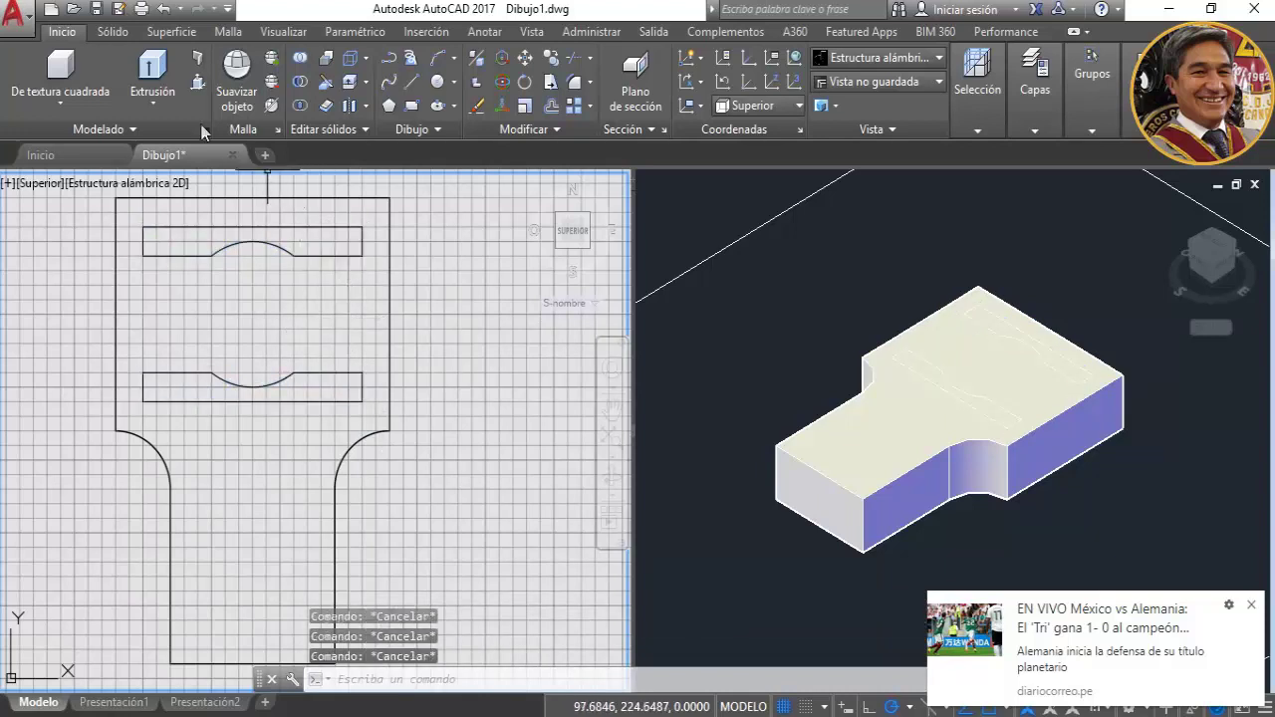
Extrude the upper and lower slot polylines 40 units upward after checking the reference drawing.
left_click(153, 80)
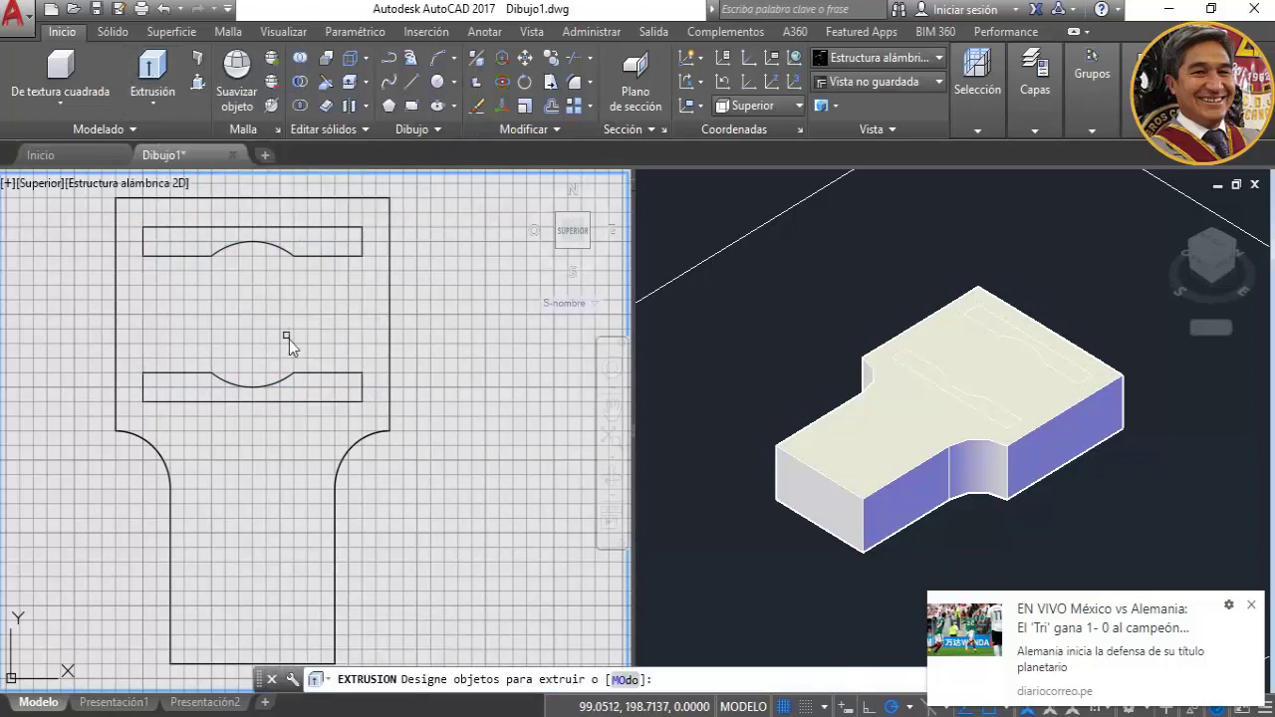
left_click(337, 256)
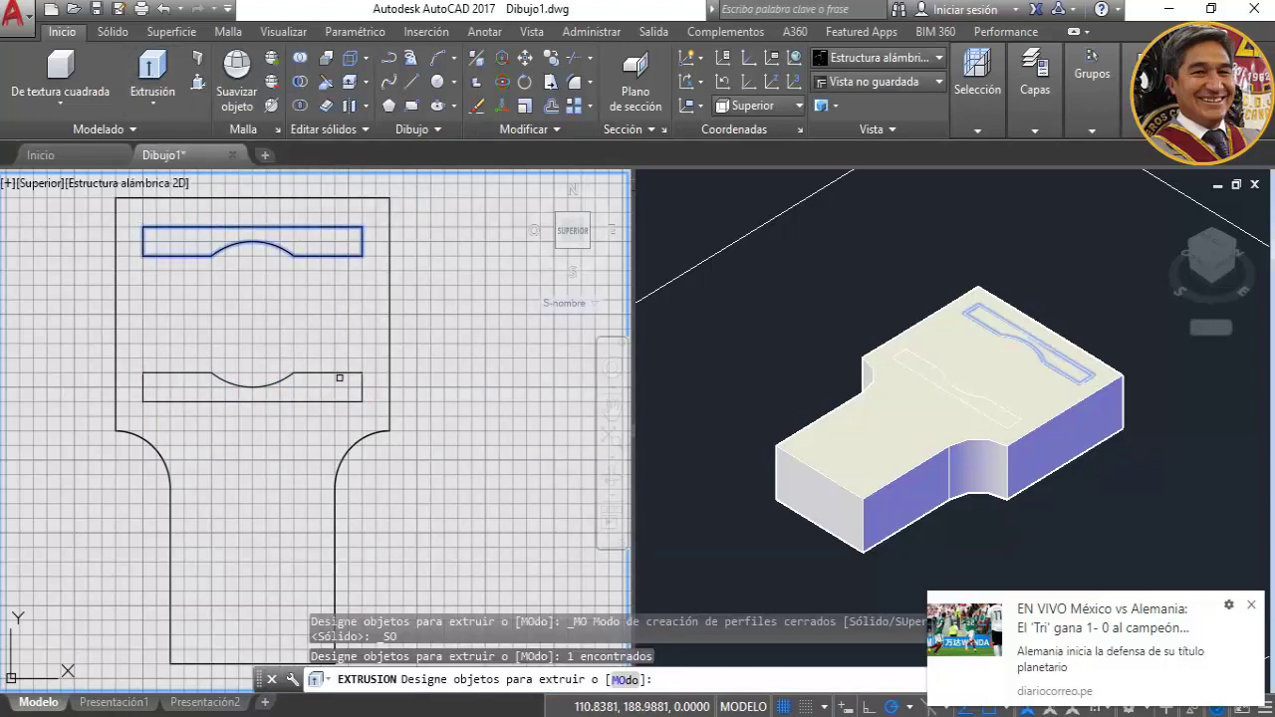
left_click(337, 374)
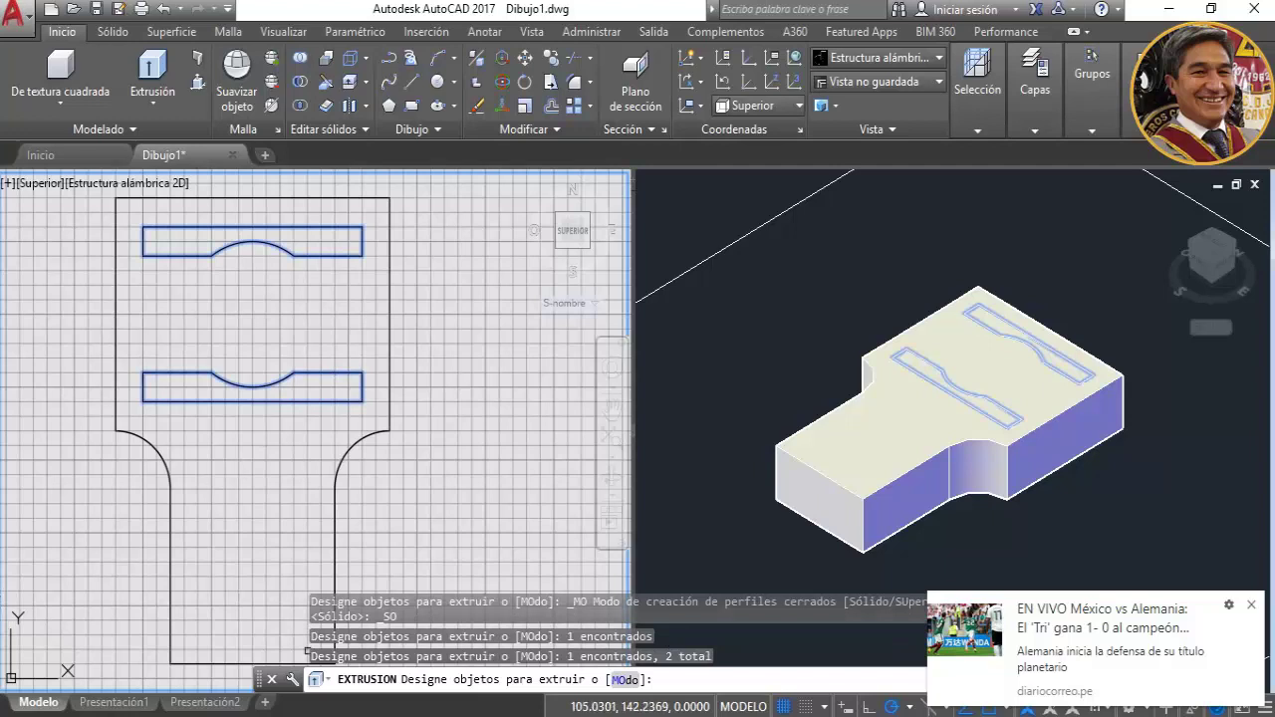
key("alt+Tab")
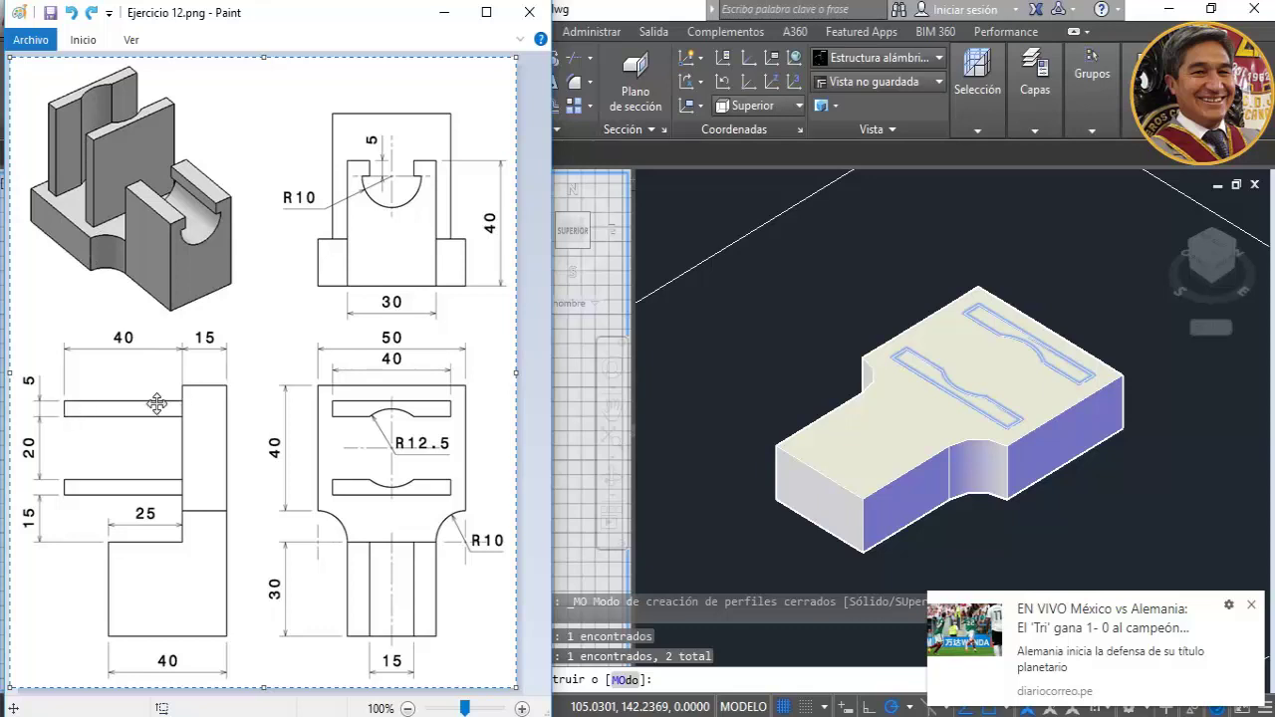
left_click(588, 541)
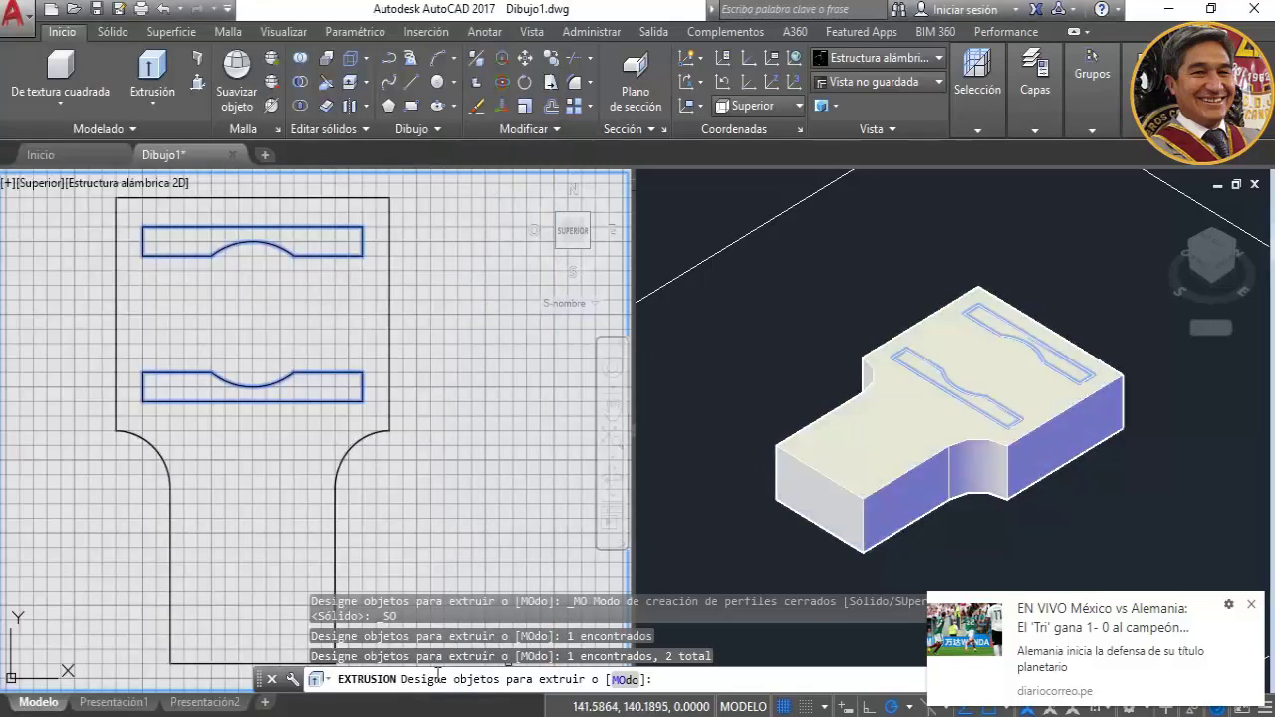
key("Return")
type("40")
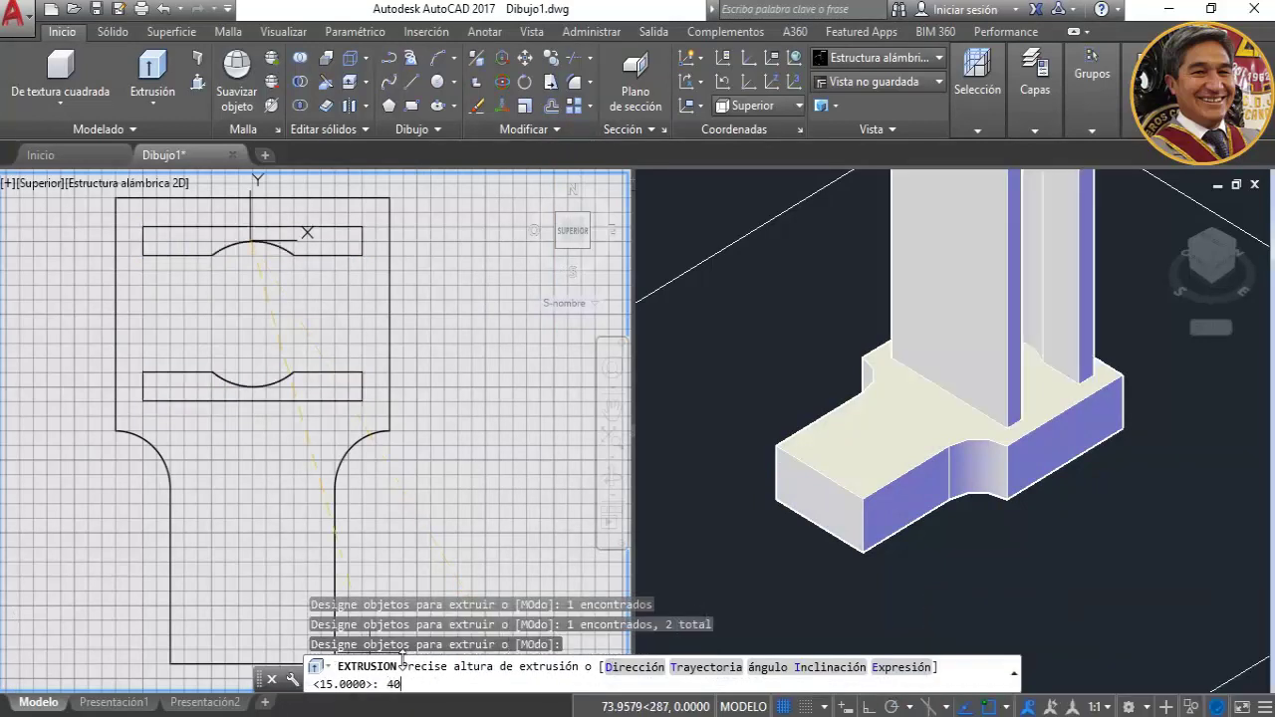
key("Return")
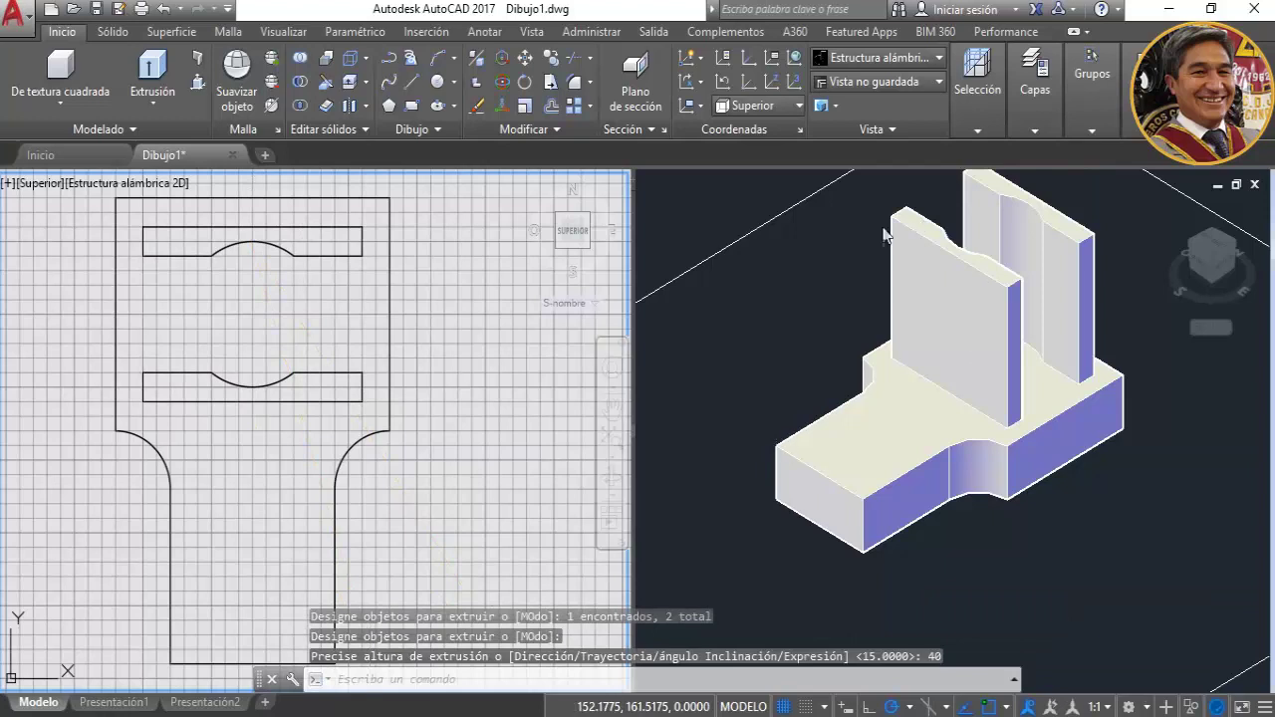
Orbit the shaded 3D viewport to inspect the new walls and compare with the reference.
left_click(974, 427)
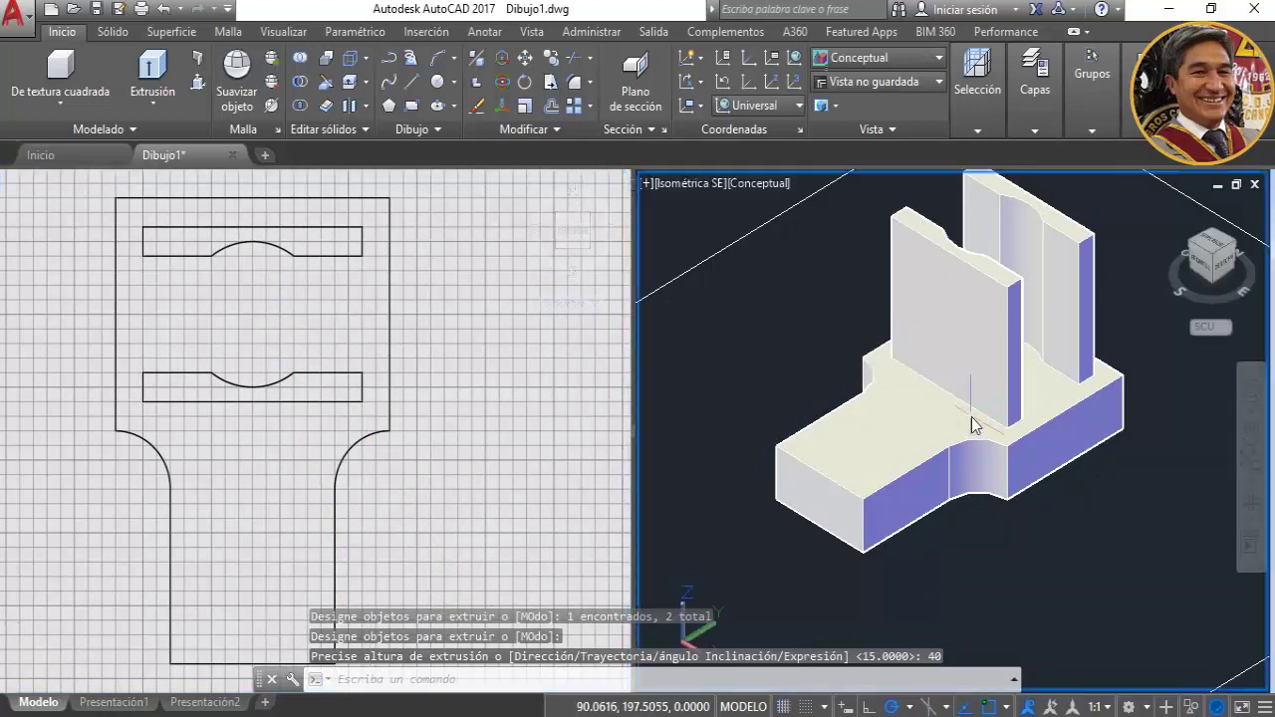
mouse_move(965, 425)
middle_mouse_down("shift")
mouse_move(872, 434)
mouse_move(921, 405)
mouse_move(965, 461)
mouse_move(964, 433)
middle_mouse_up("shift")
key("alt+Tab")
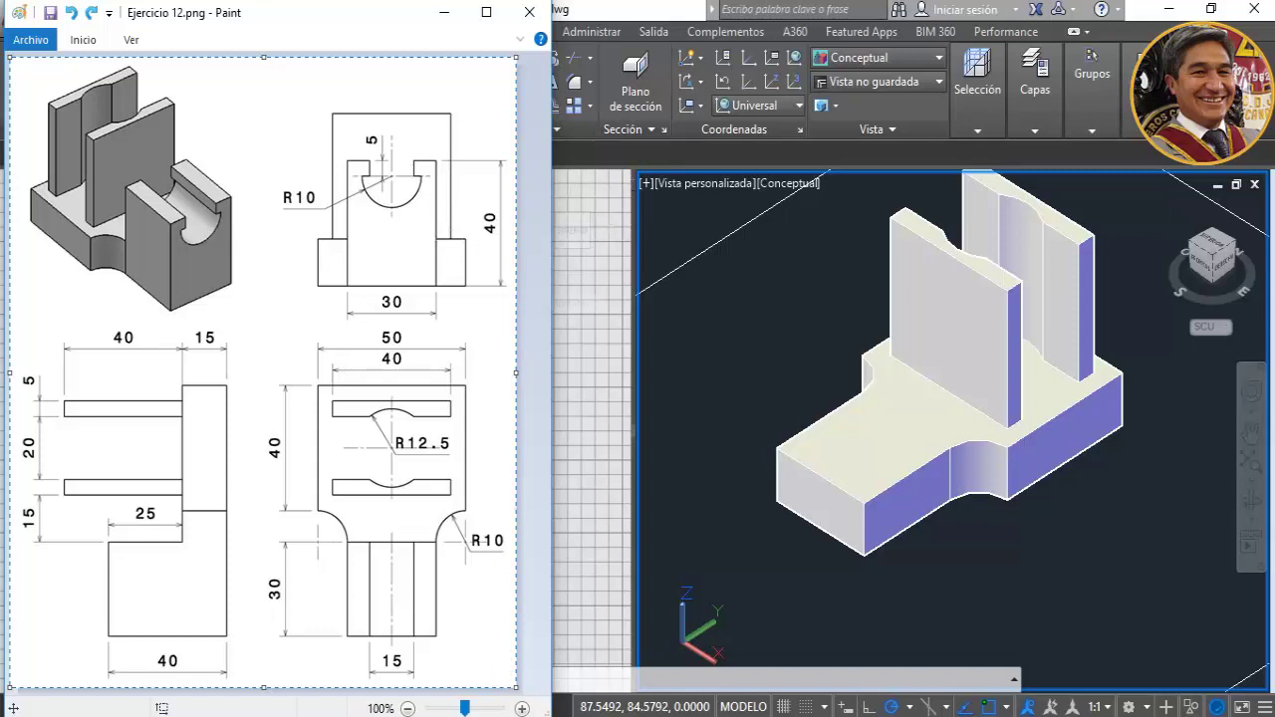
left_click(598, 570)
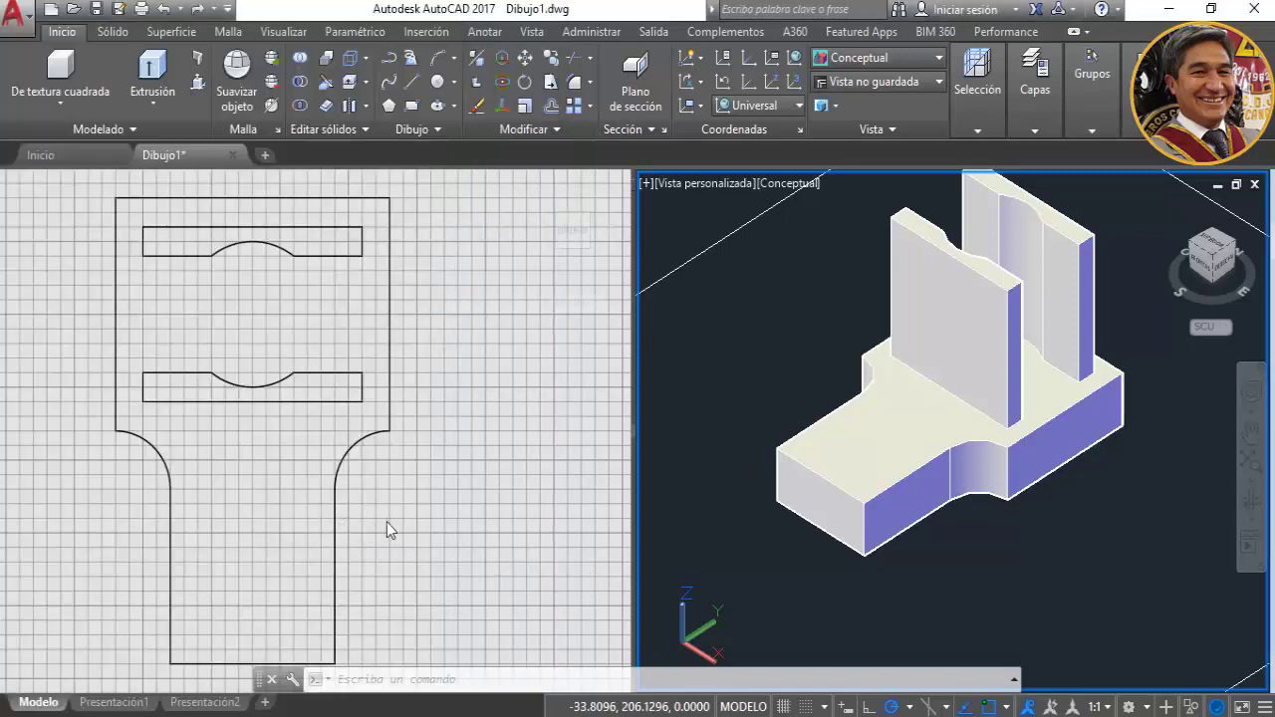
Switch the left viewport to a zoomed, tilted isometric wireframe view of the bracket.
left_click(514, 338)
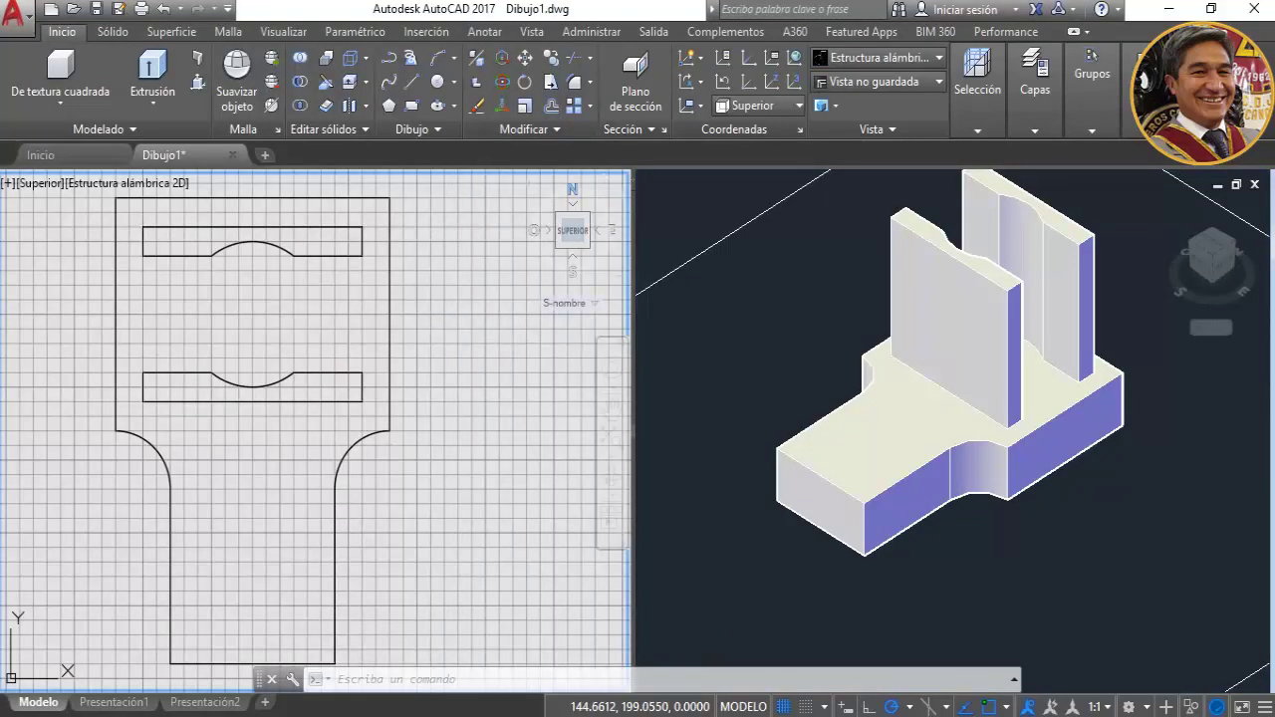
left_click(526, 184)
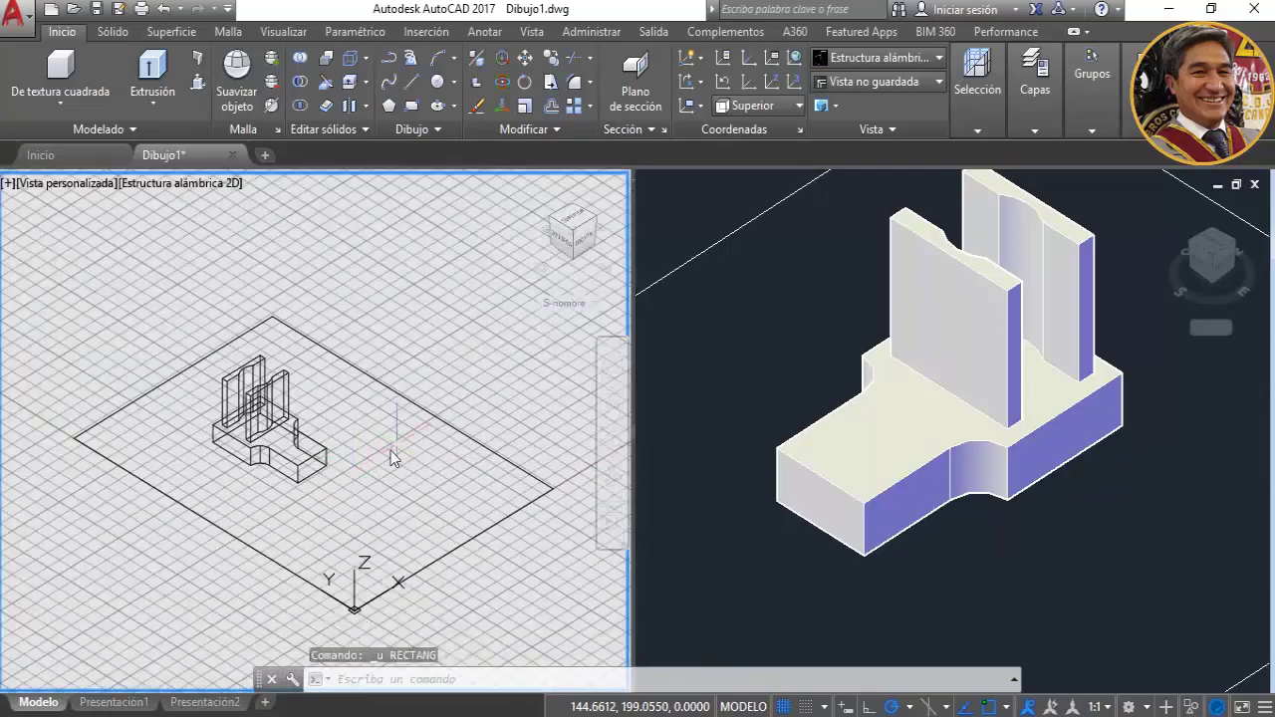
scroll(390, 450, "up", 4)
scroll(390, 450, "down", 2)
scroll(391, 450, "up", 2)
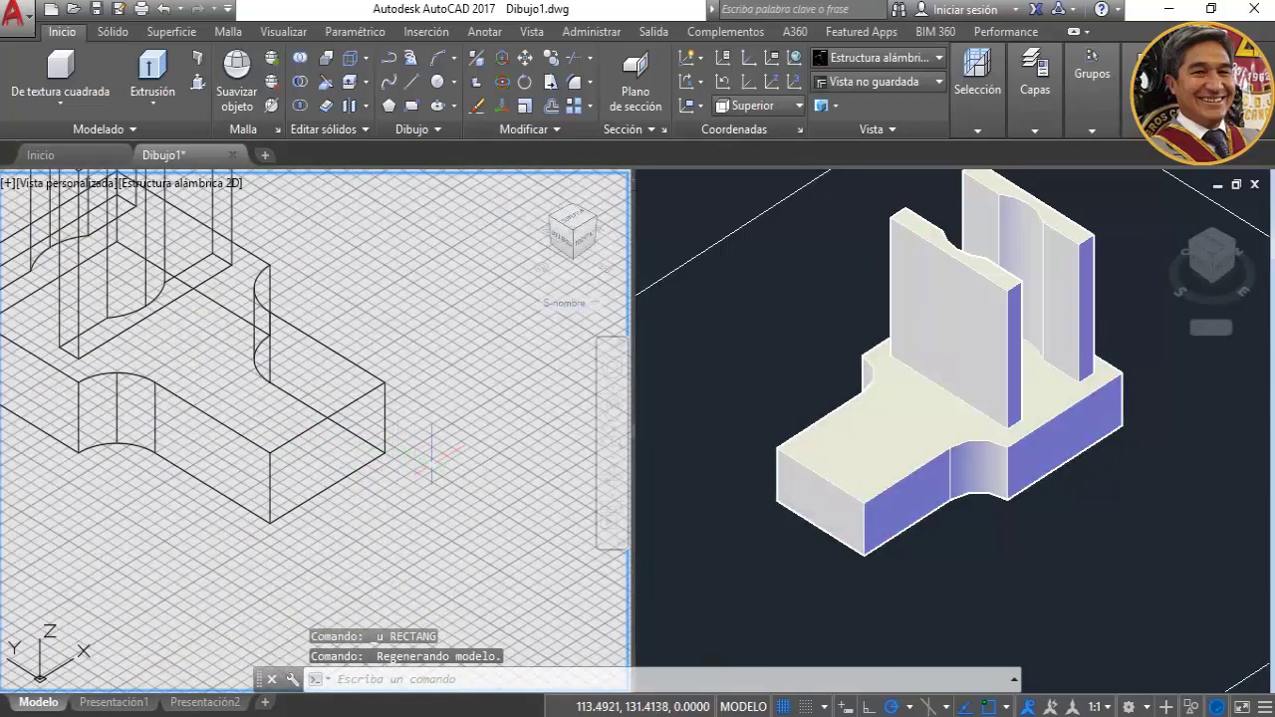
mouse_move(430, 450)
middle_mouse_down("shift")
mouse_move(342, 521)
mouse_move(142, 509)
mouse_move(181, 496)
mouse_move(415, 308)
mouse_move(370, 339)
middle_mouse_up("shift")
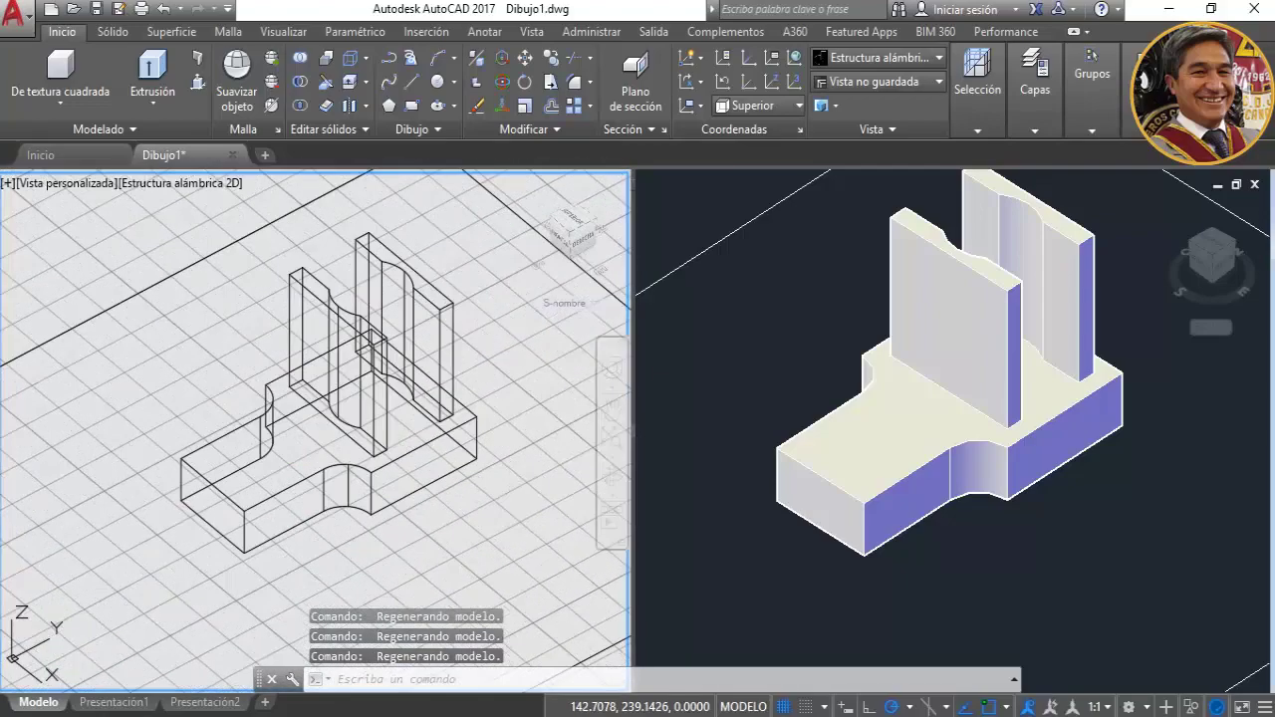
Draw a rectangle from the base's front corner outlining the front block.
scroll(321, 498, "up", 2)
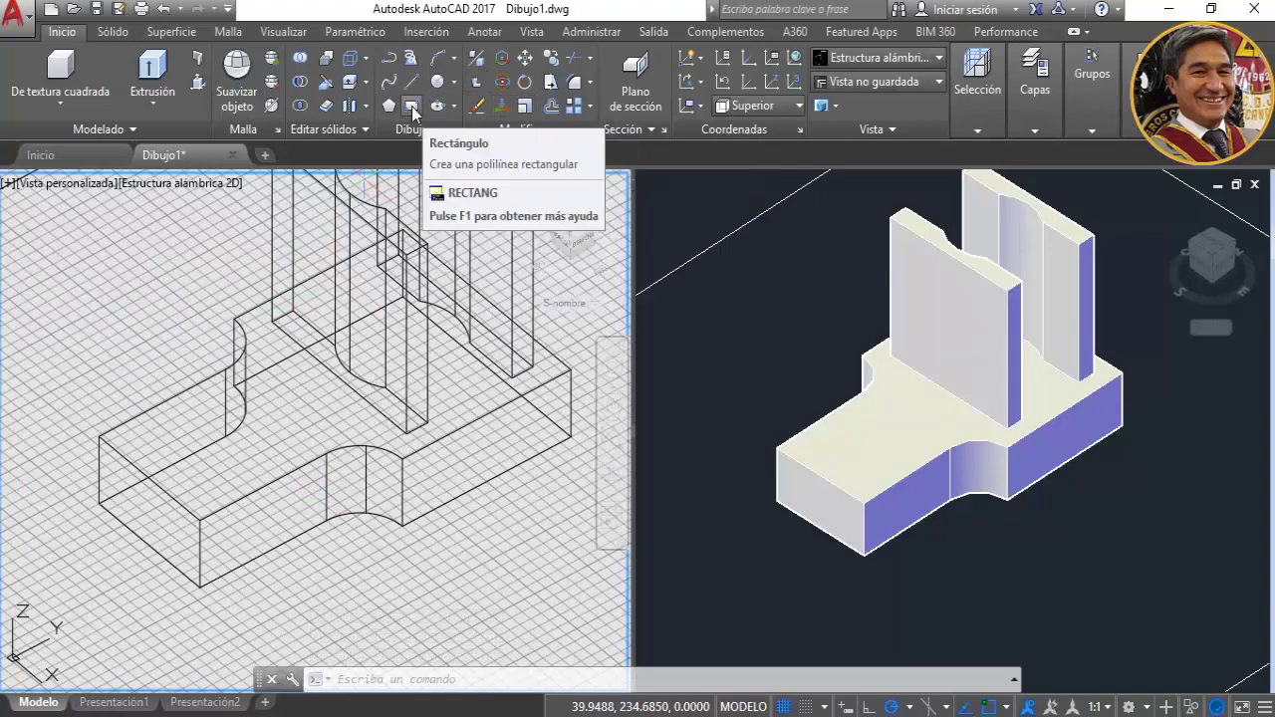
left_click(411, 105)
left_click(100, 436)
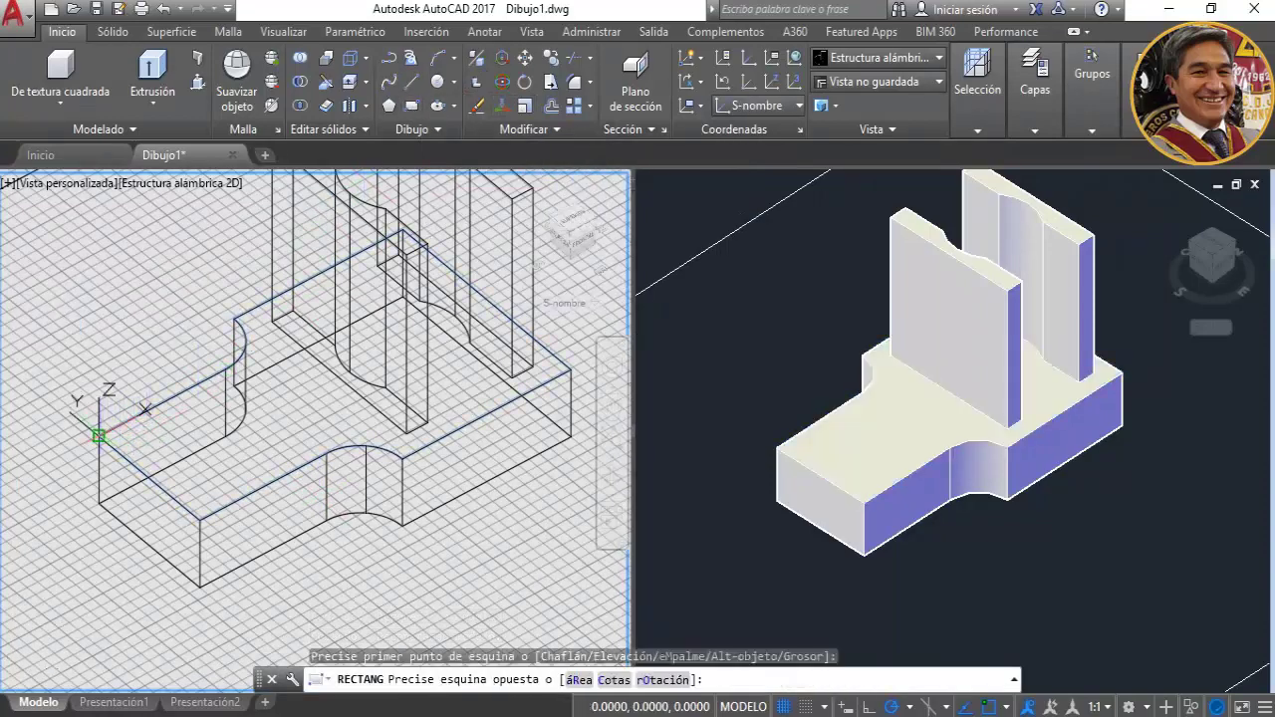
left_click(327, 453)
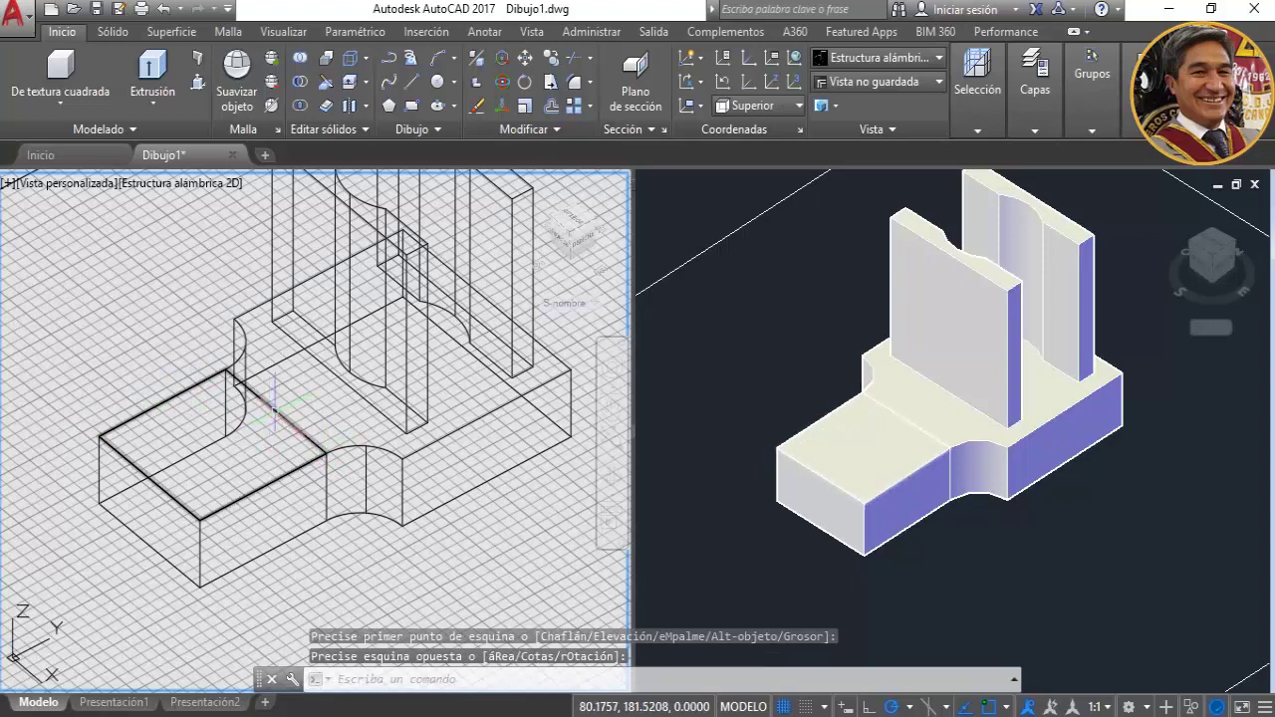
Extrude the rectangle 25 units into the front block and orbit to view it.
left_click(153, 68)
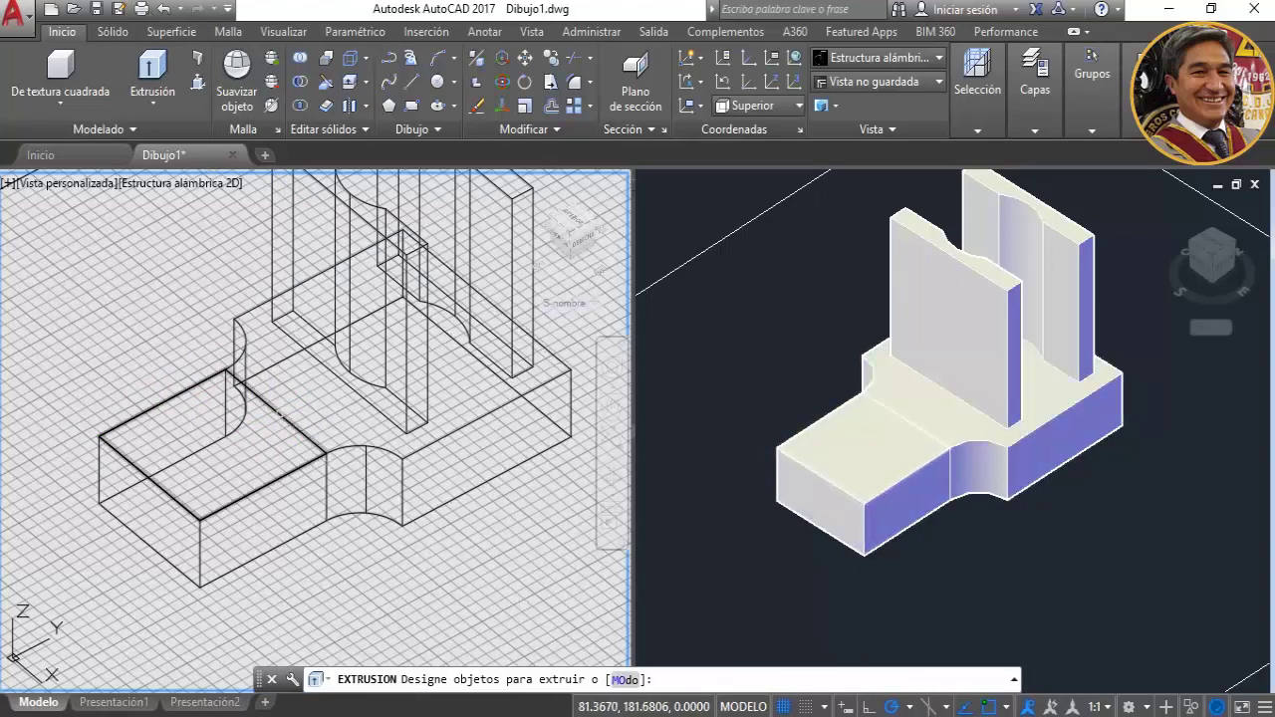
left_click(280, 413)
key("Return")
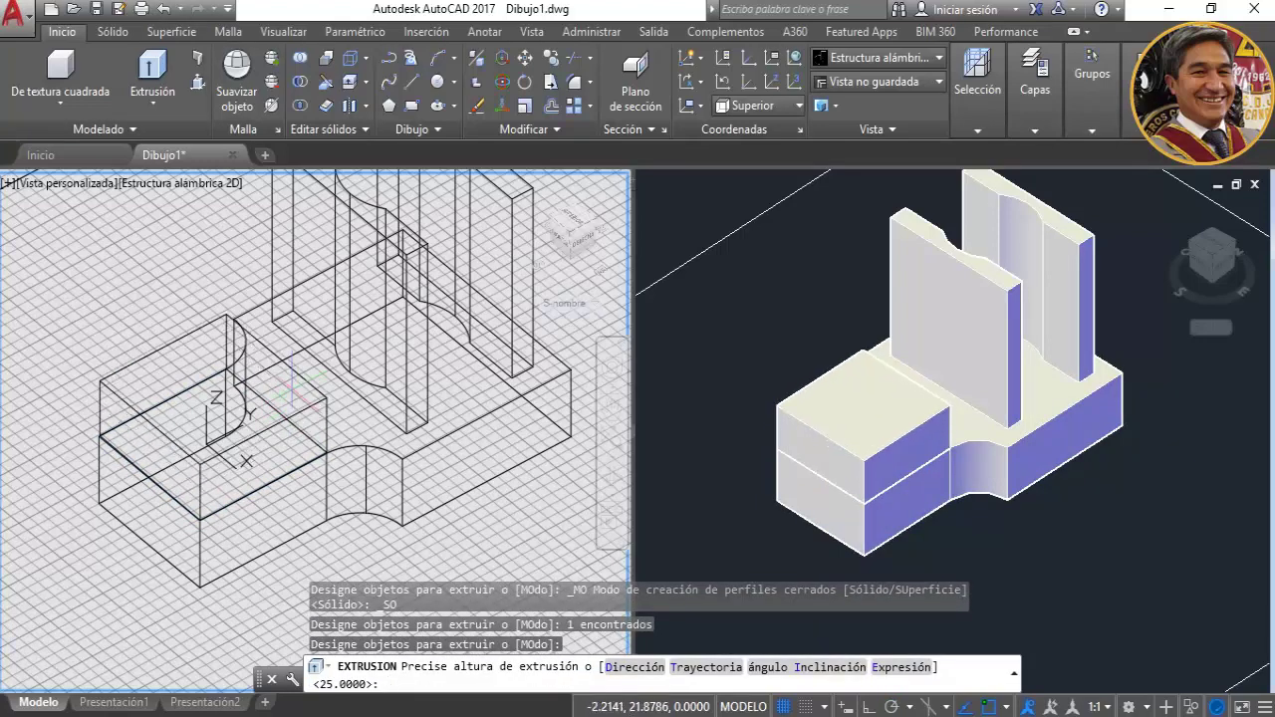
type("25")
key("Return")
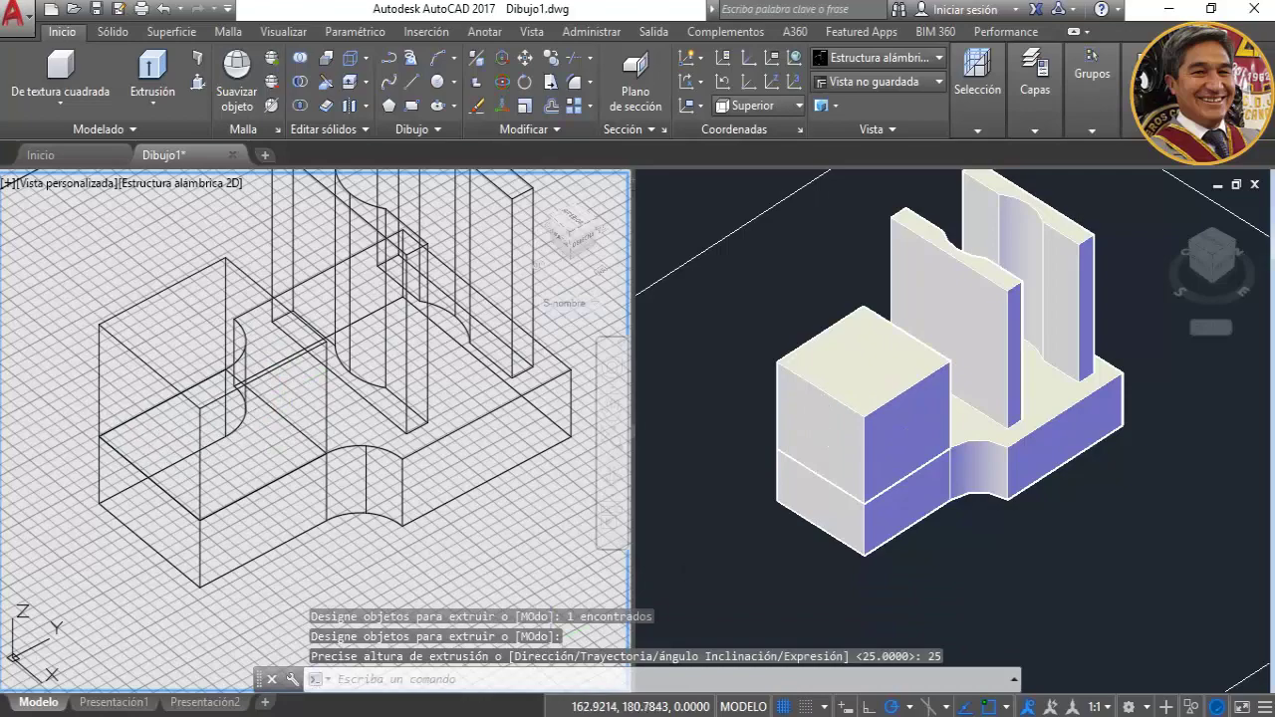
key("Escape")
scroll(416, 628, "down", 2)
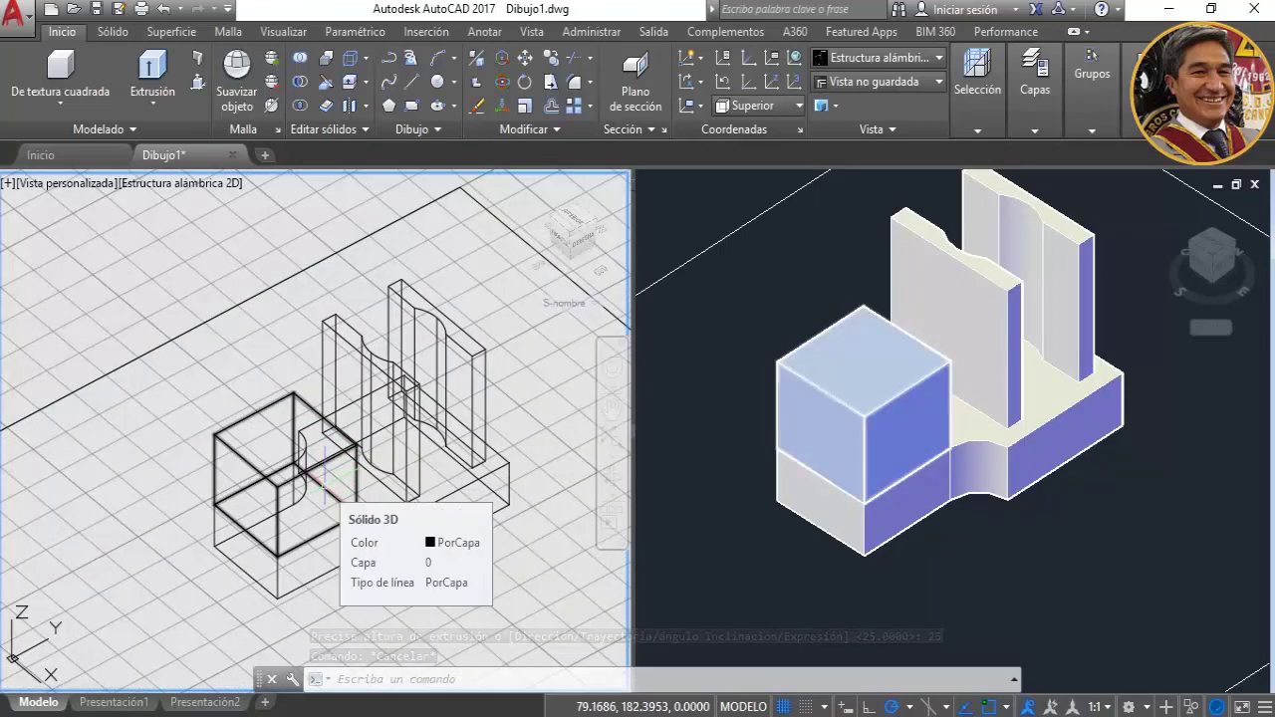
middle_click_drag(349, 424, 397, 459, "shift")
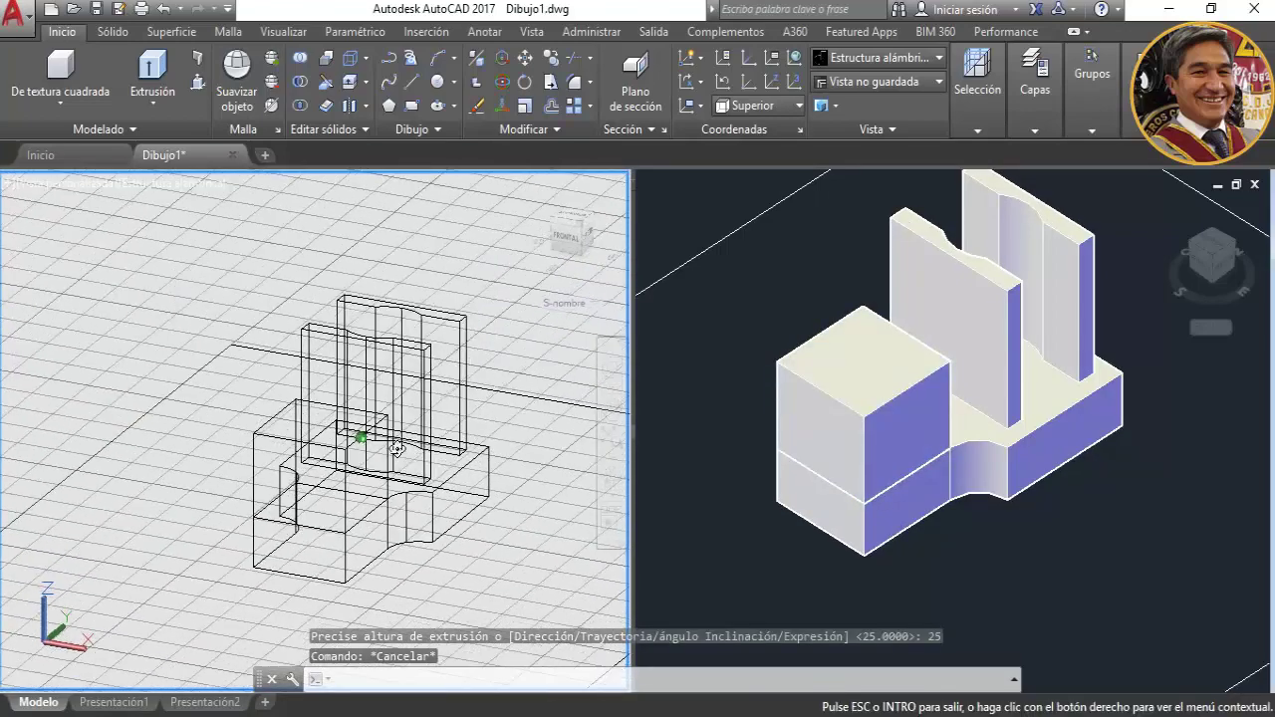
scroll(396, 459, "up", 3)
scroll(394, 461, "up", 2)
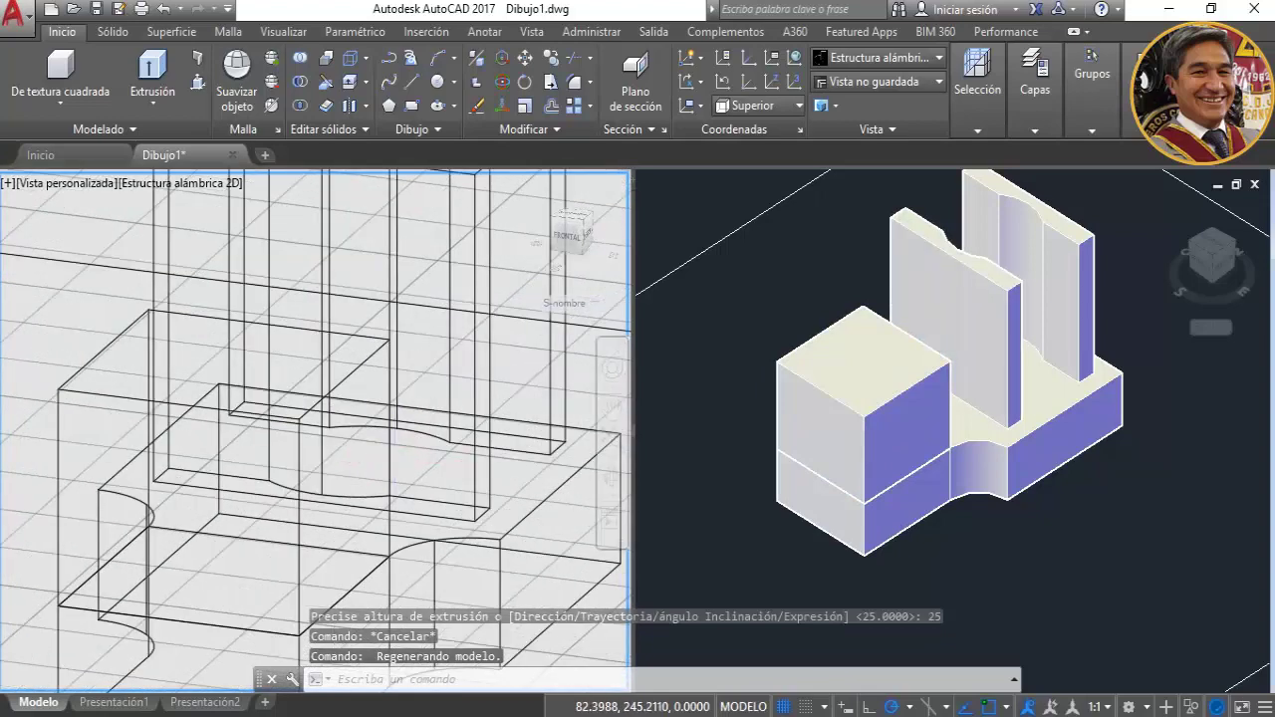
scroll(394, 460, "down", 2)
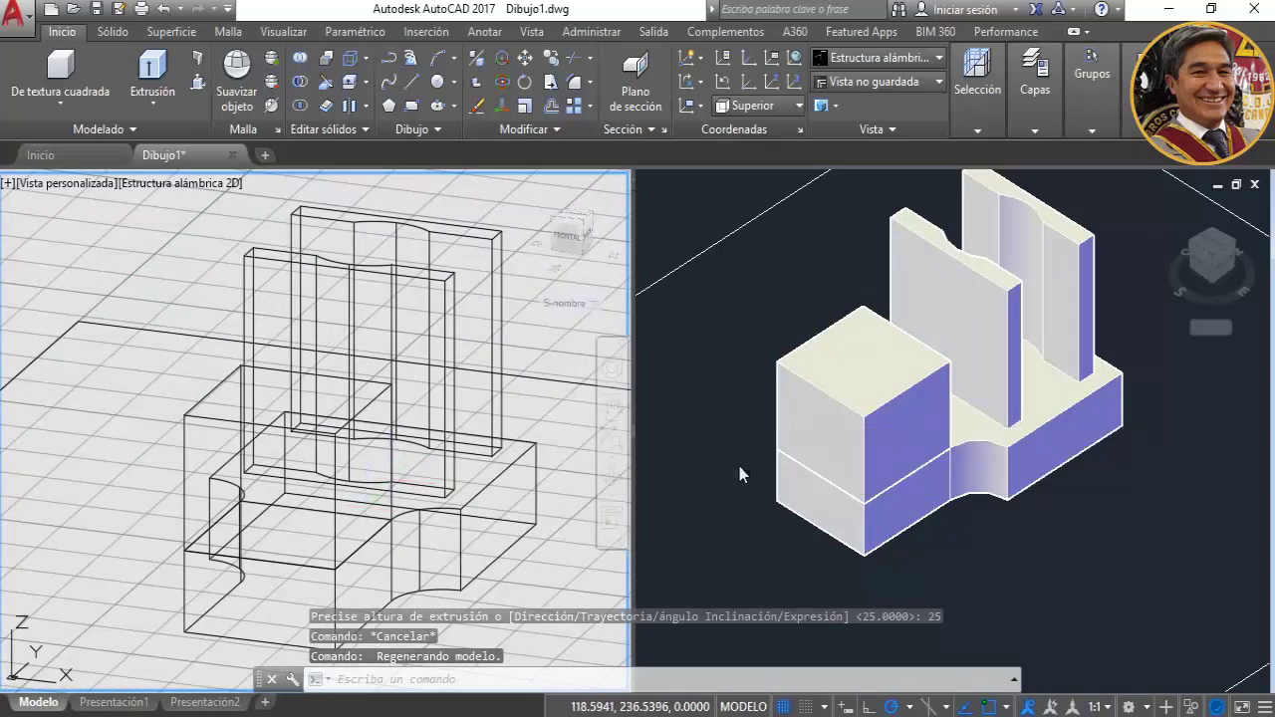
Check the Ejercicio 12.png reference in Paint, then begin a rectangle back in AutoCAD.
key("alt+Tab")
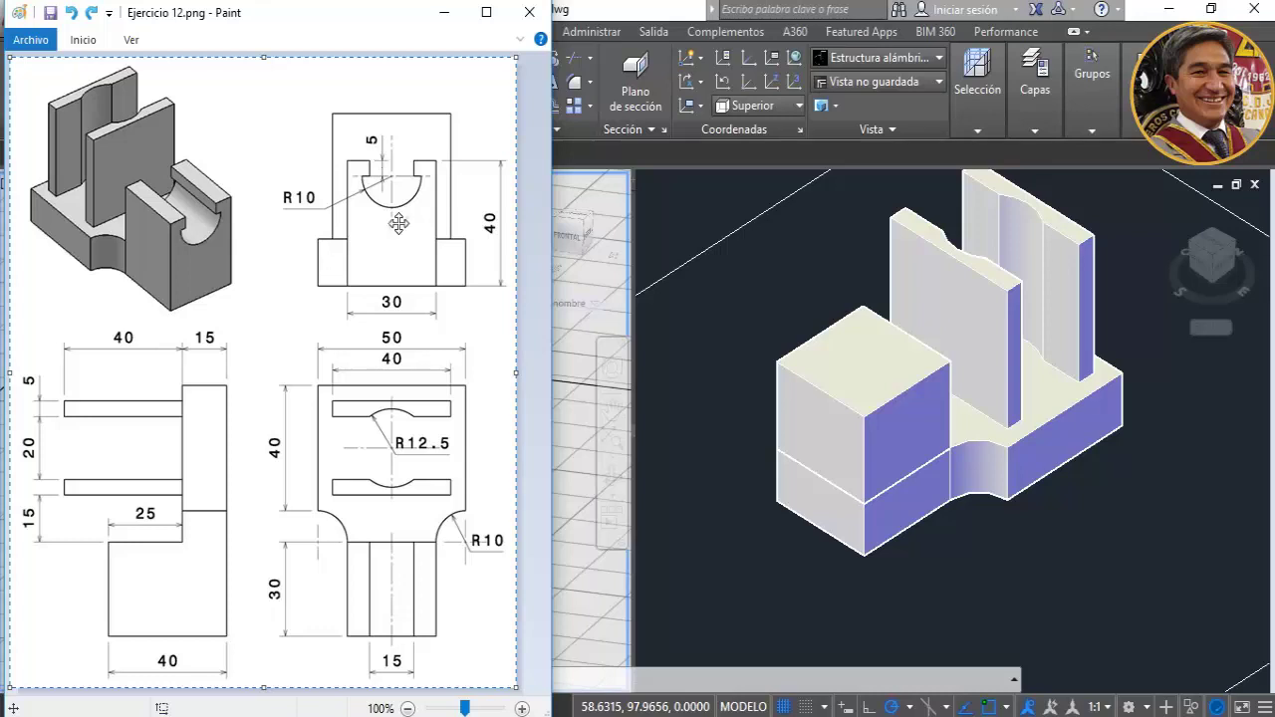
left_click(640, 449)
left_click(411, 108)
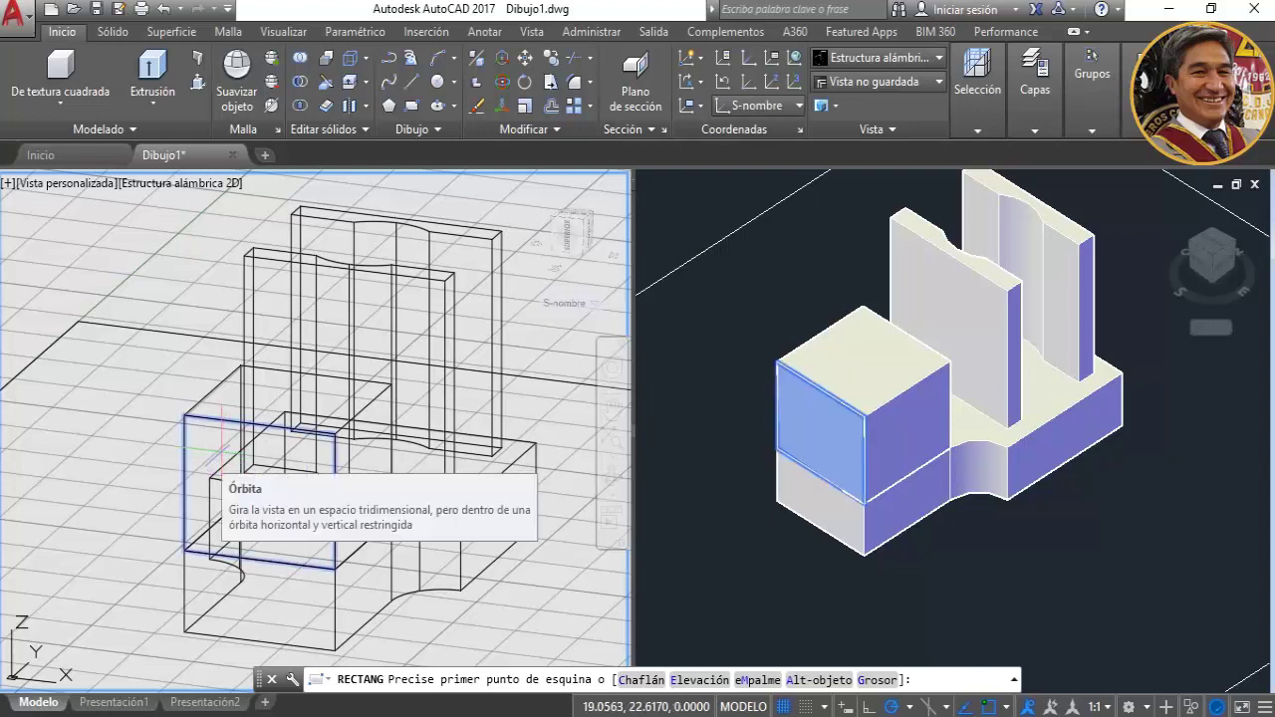
Draw a 5 by 15 rectangle from the front block's top-left corner.
left_click(184, 414)
type("@-5,-")
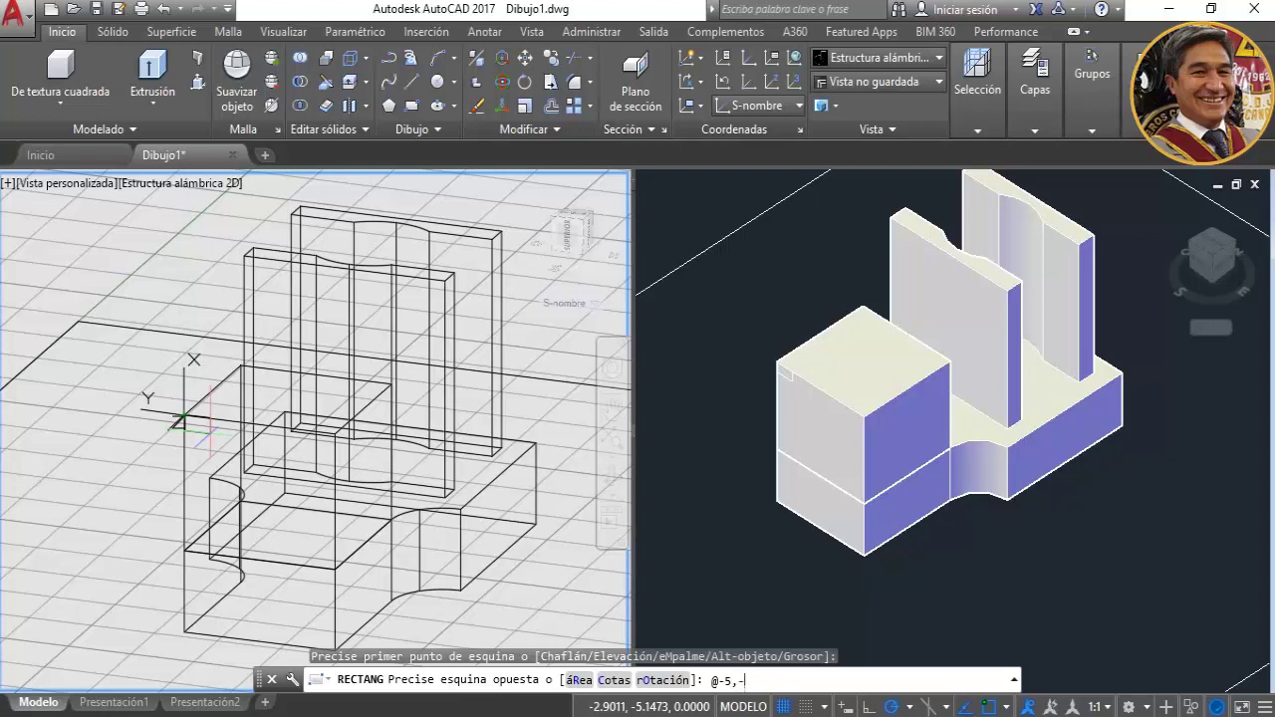
type("15")
key("Return")
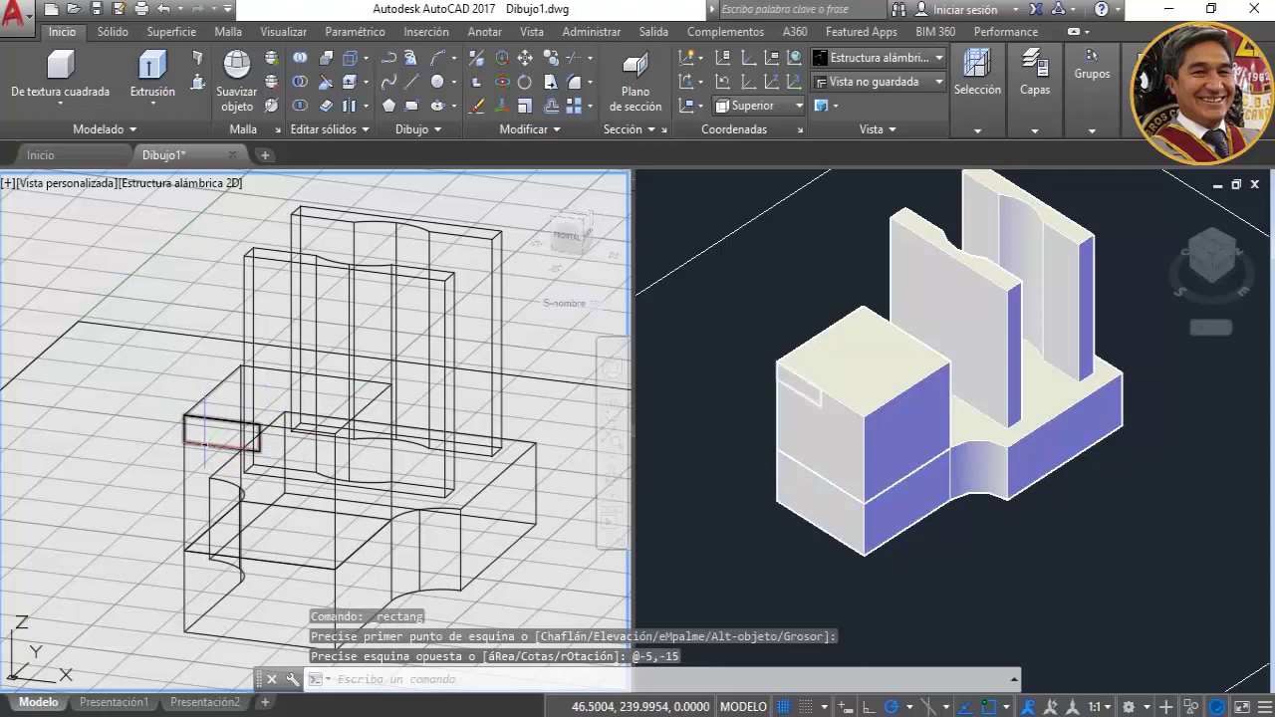
left_click(204, 446)
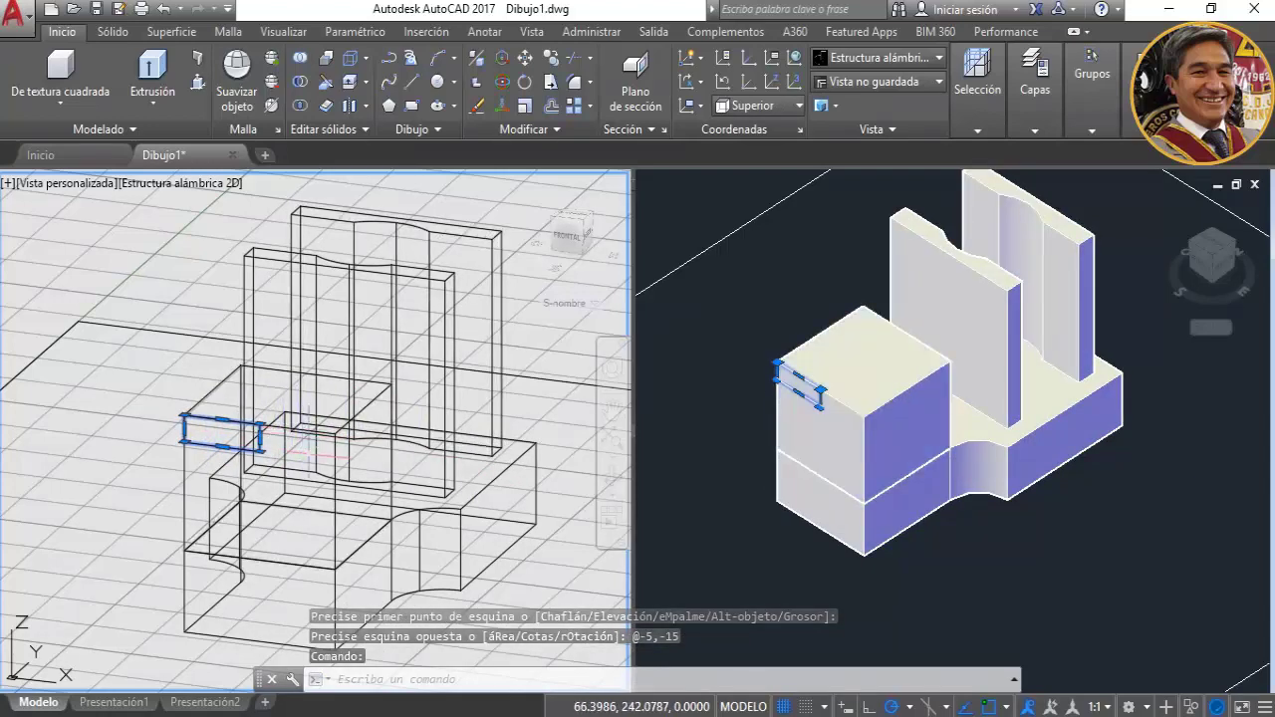
middle_click_drag(309, 450, 309, 480, "shift")
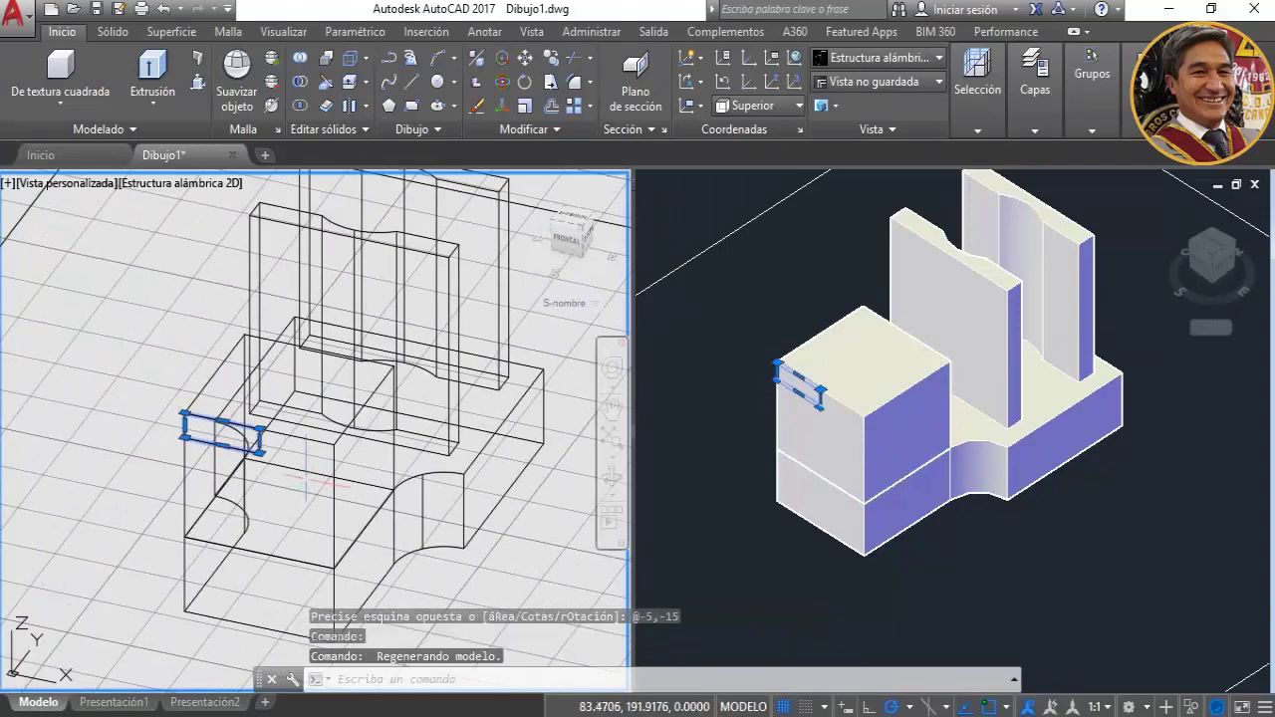
key("Escape")
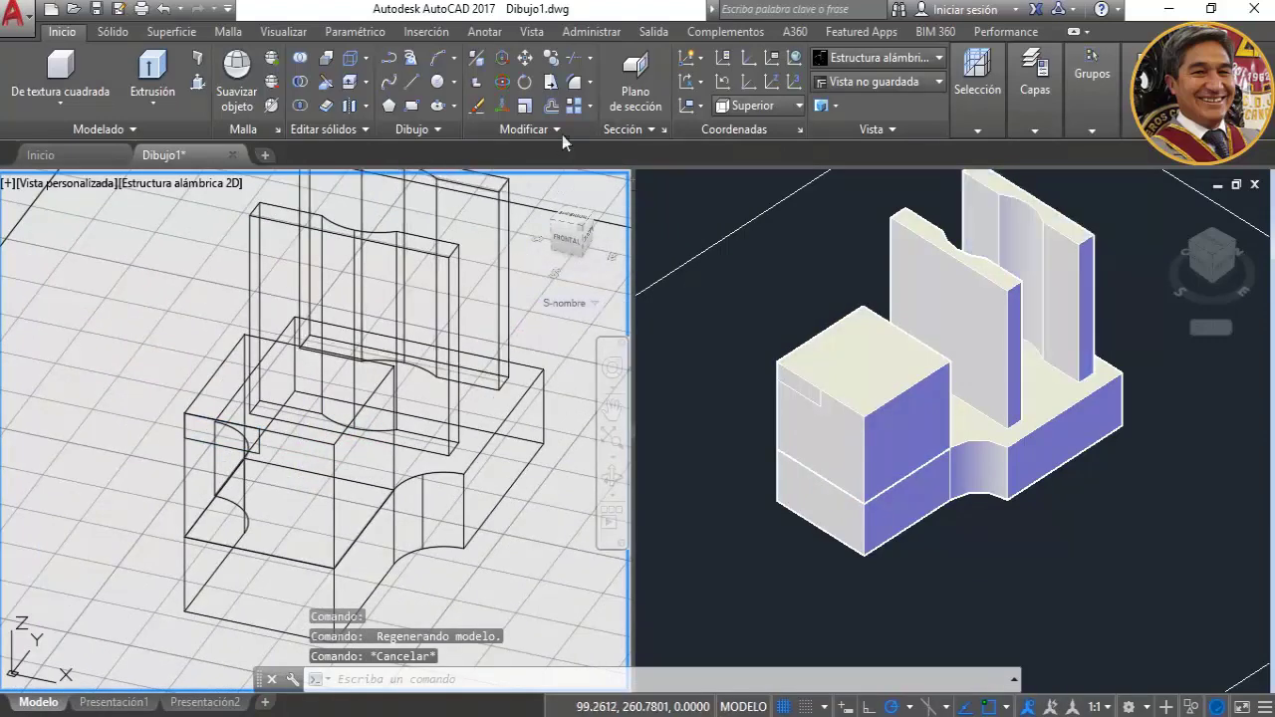
Move the small rectangle from its top-edge midpoint to the midpoint of the face's top edge.
left_click(525, 60)
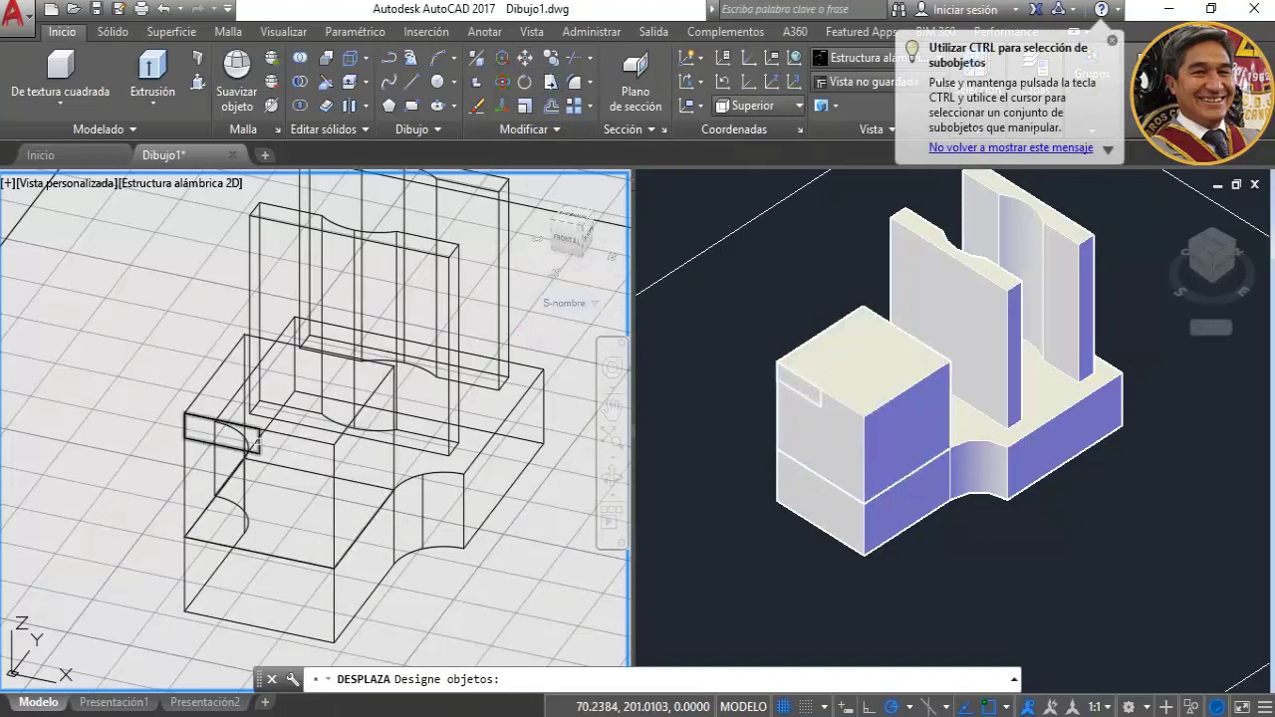
left_click(256, 437)
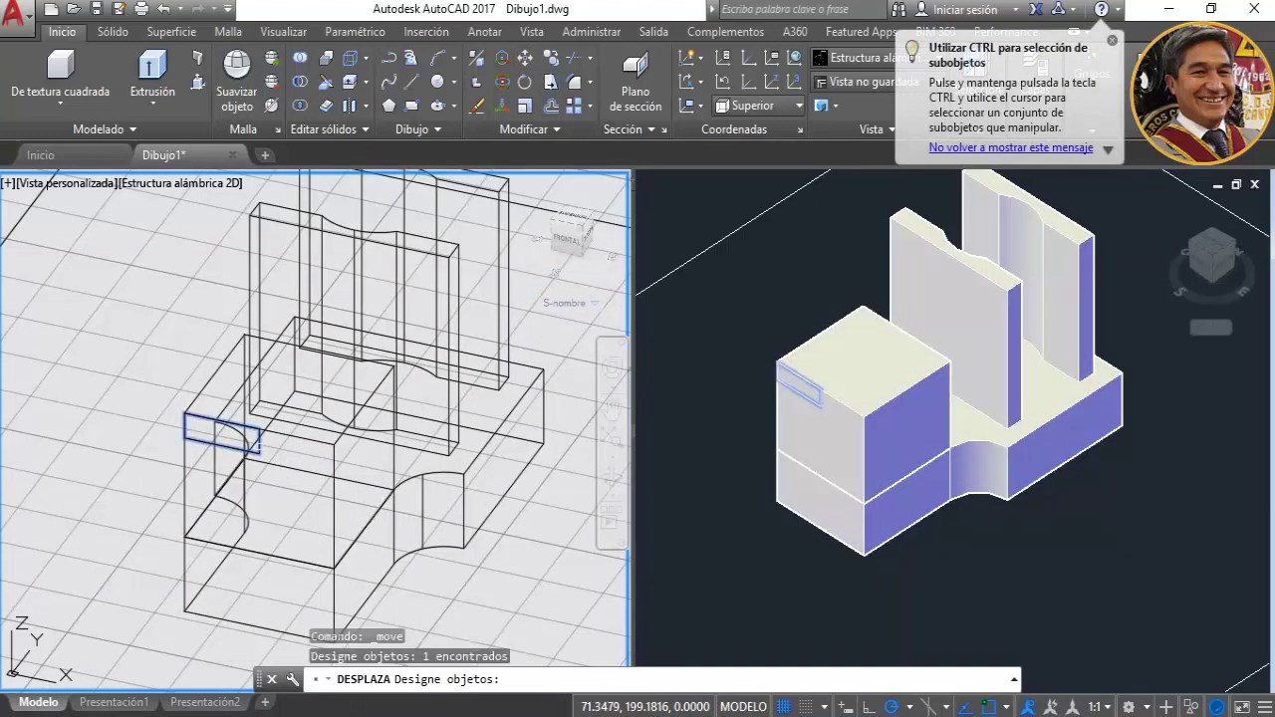
key("Return")
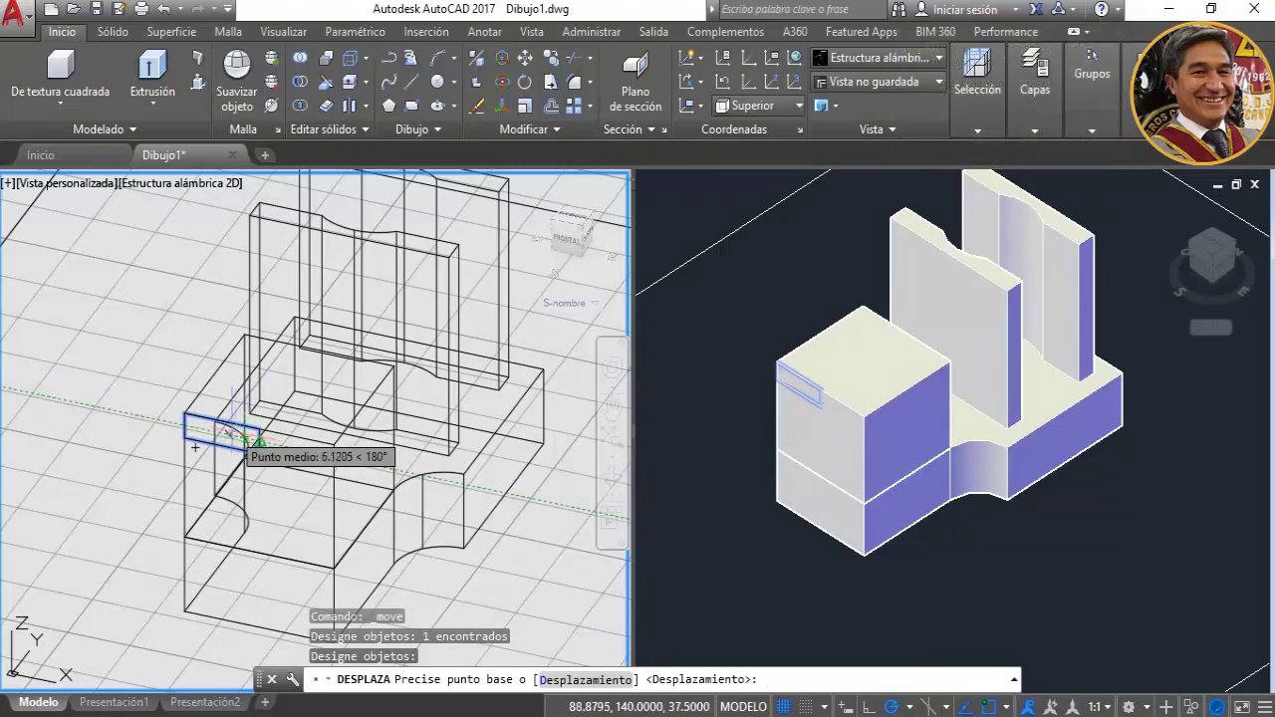
left_click(229, 431)
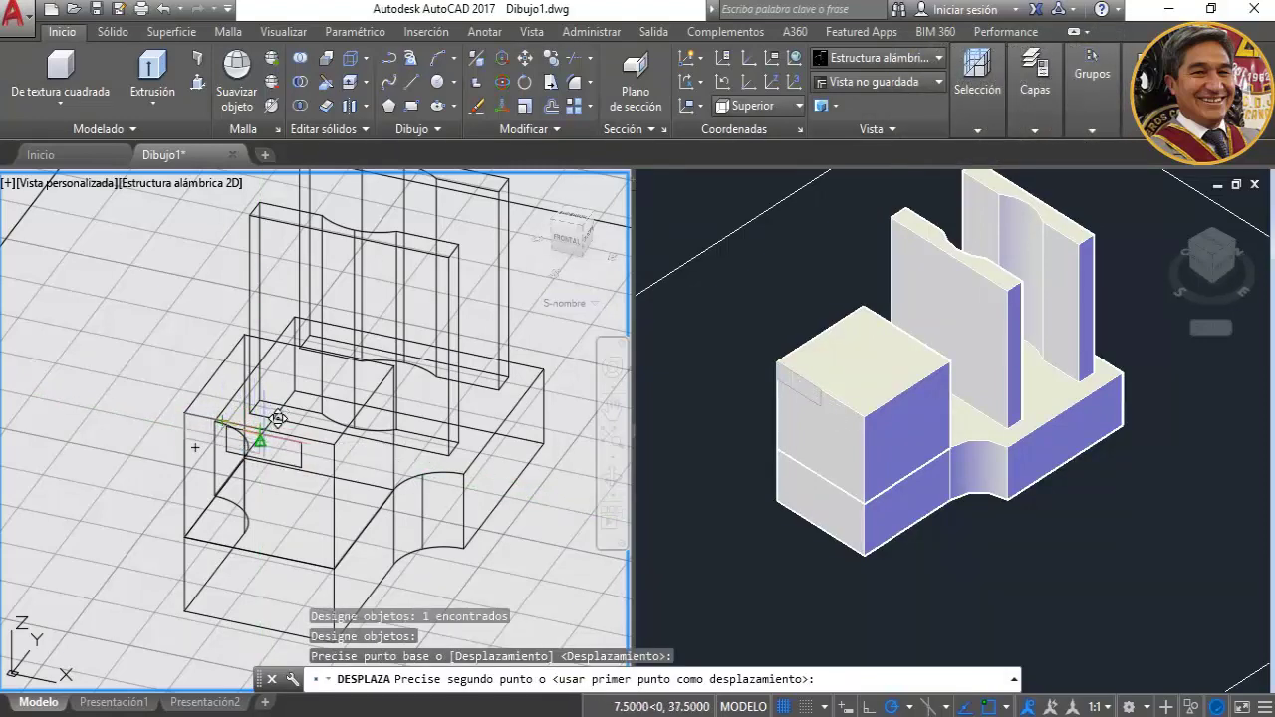
scroll(269, 411, "up", 3)
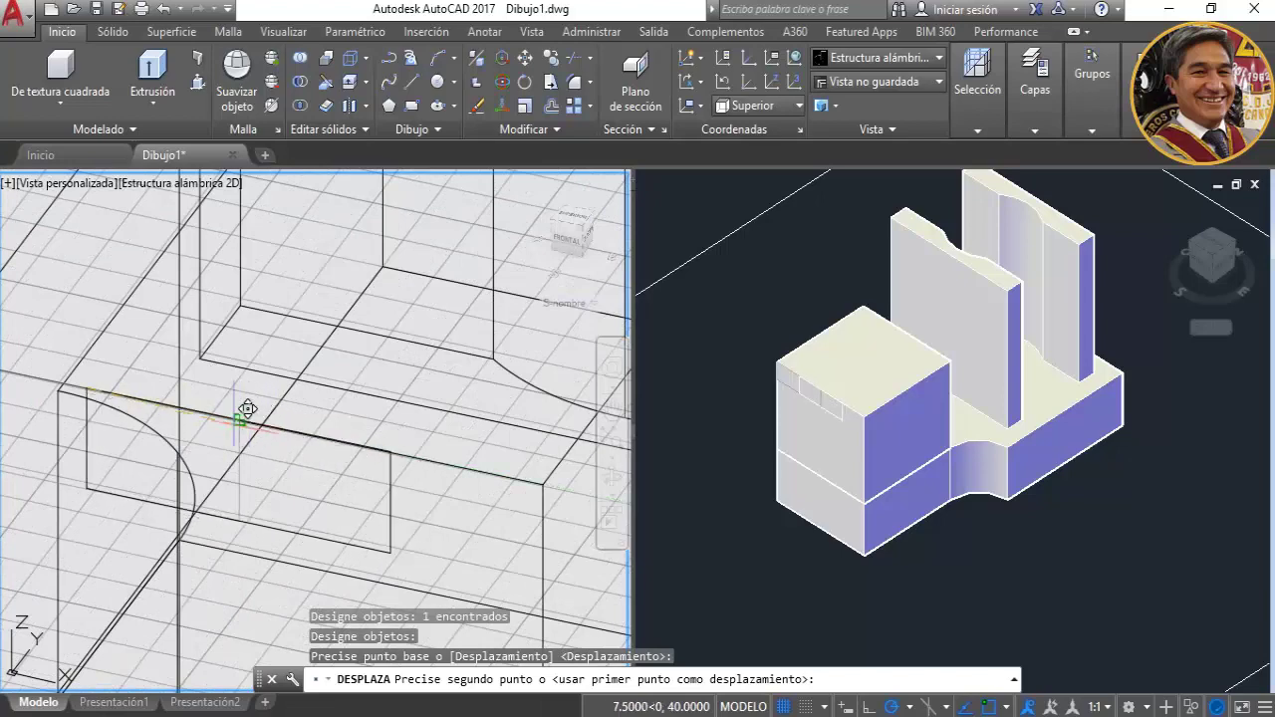
left_click(250, 407)
scroll(259, 429, "down", 3)
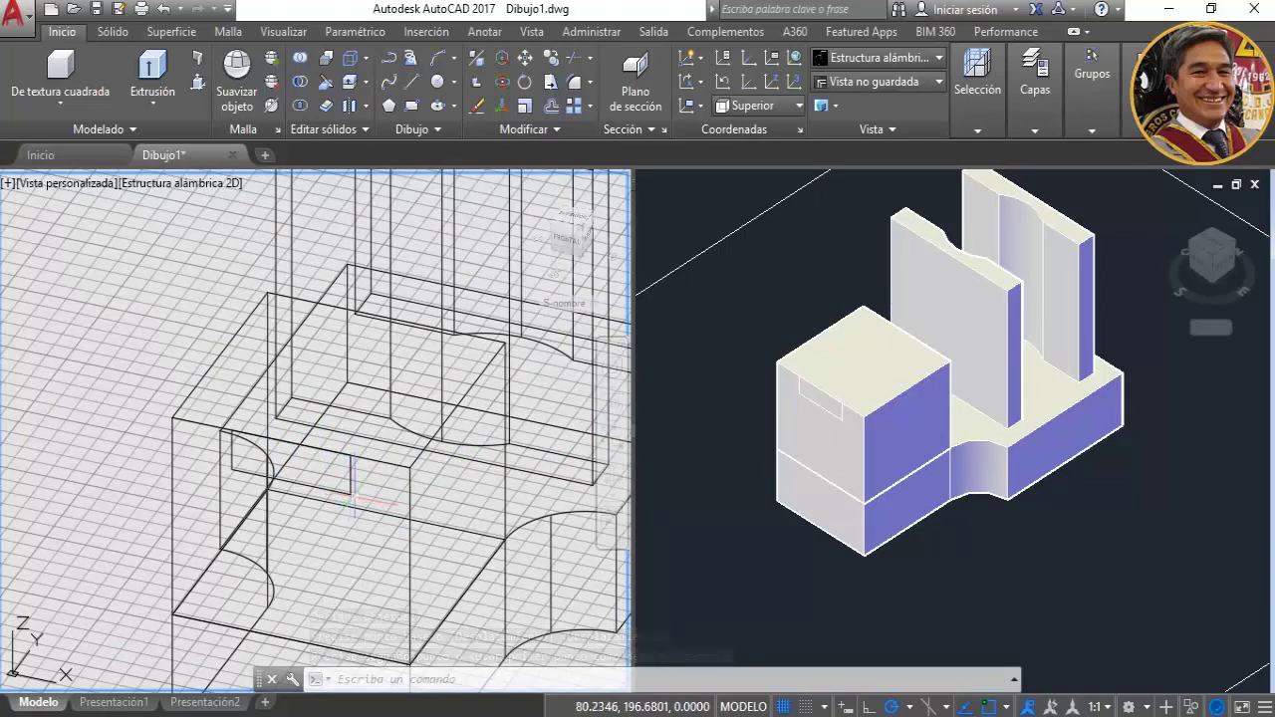
key("alt+Tab")
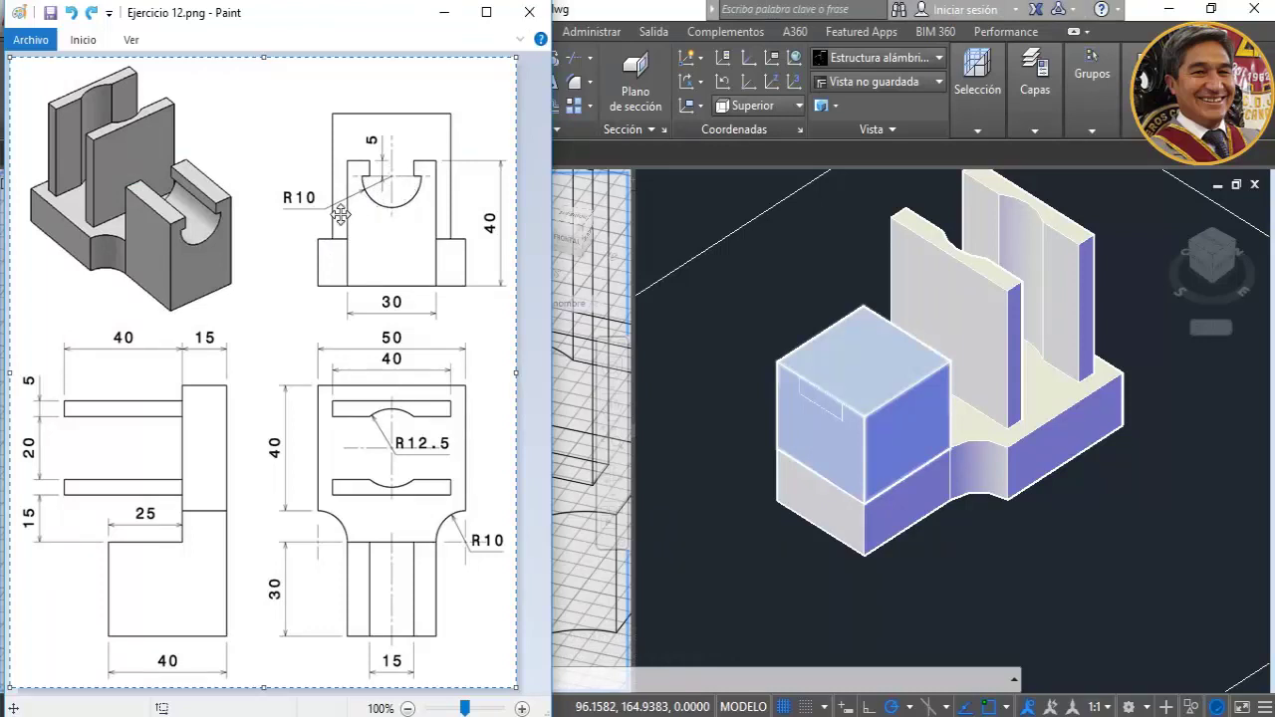
Draw a radius-10 circle centred on the front block's face at the small rectangle.
left_click(549, 622)
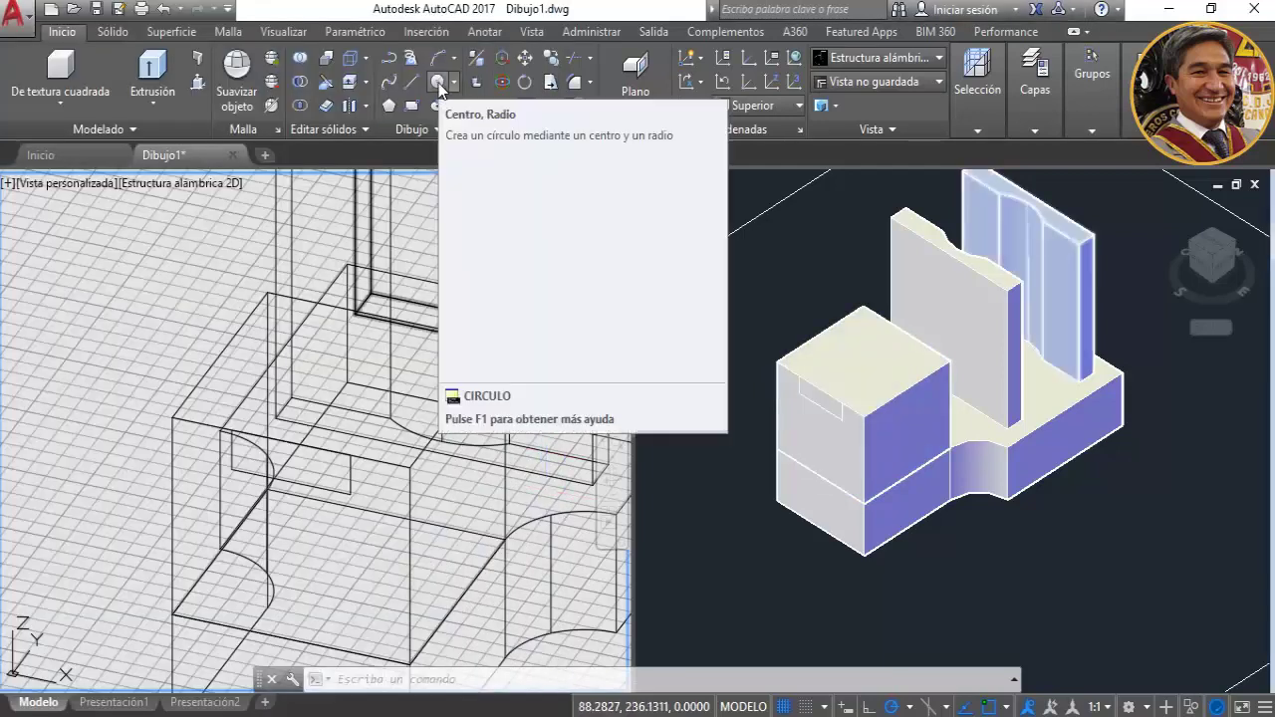
left_click(438, 83)
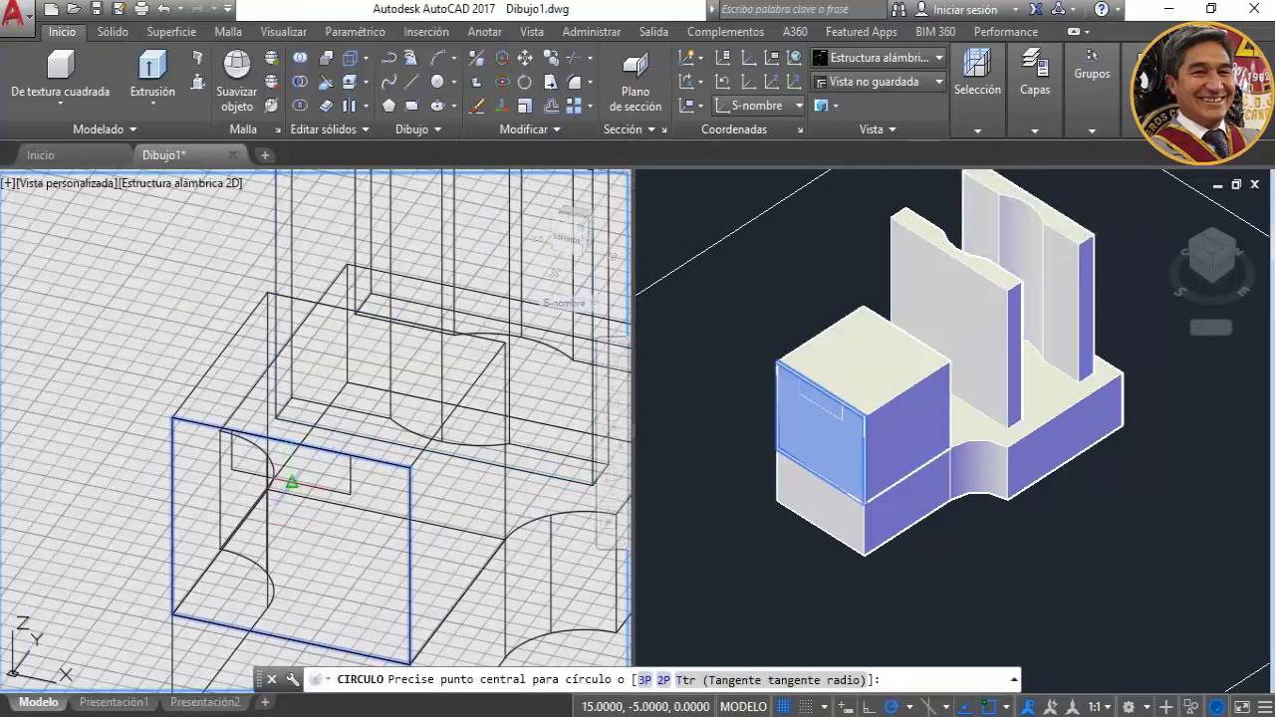
left_click(291, 483)
type("10")
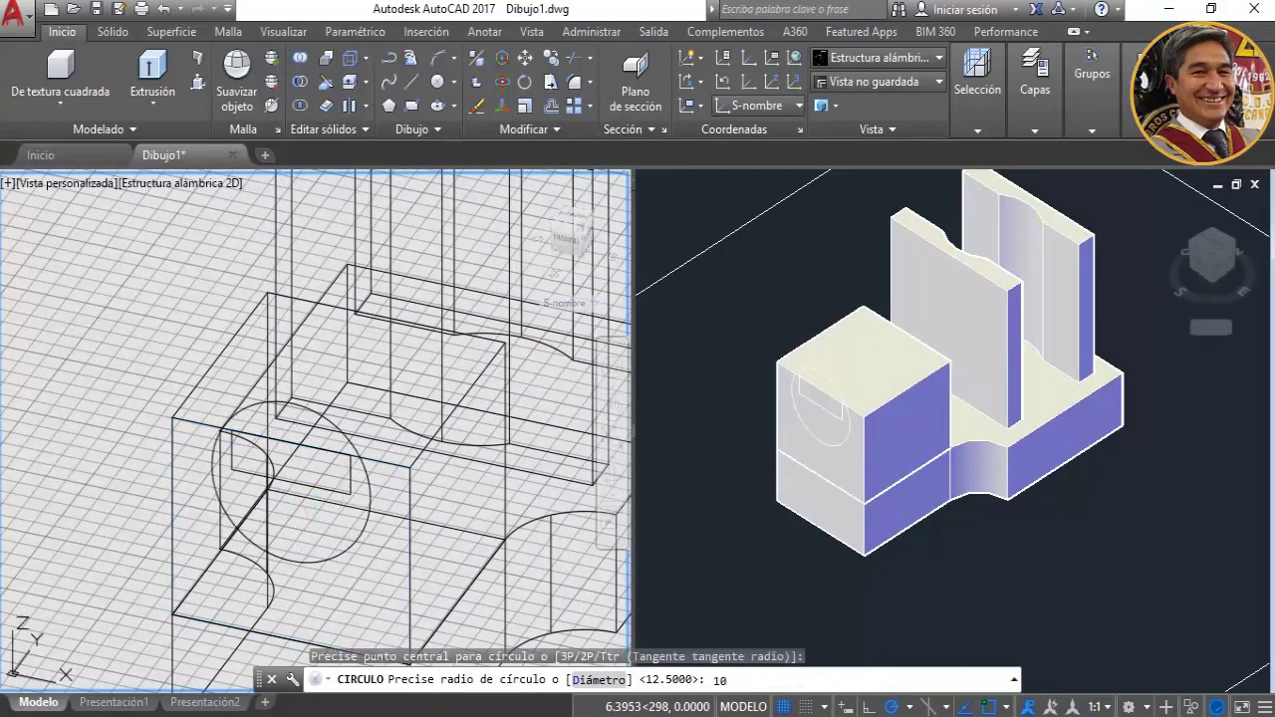
key("Return")
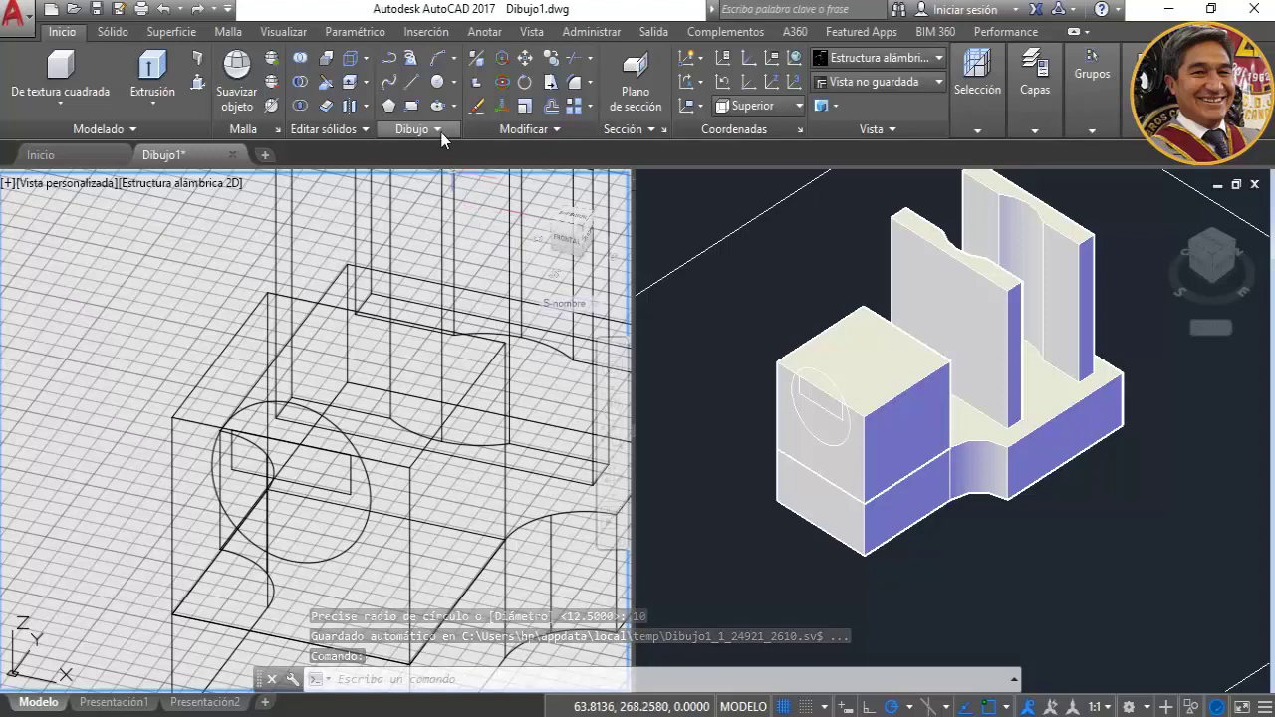
Draw the first slot line across the circle on the front face.
left_click(414, 80)
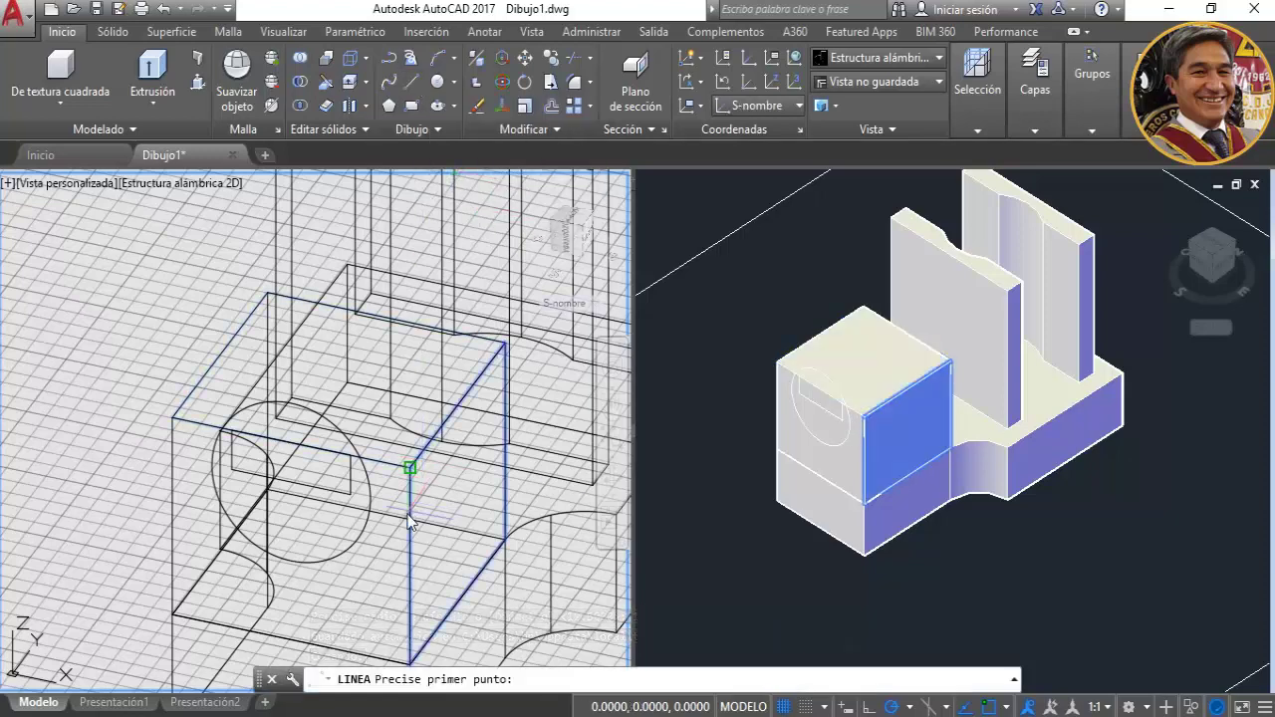
left_click(370, 498)
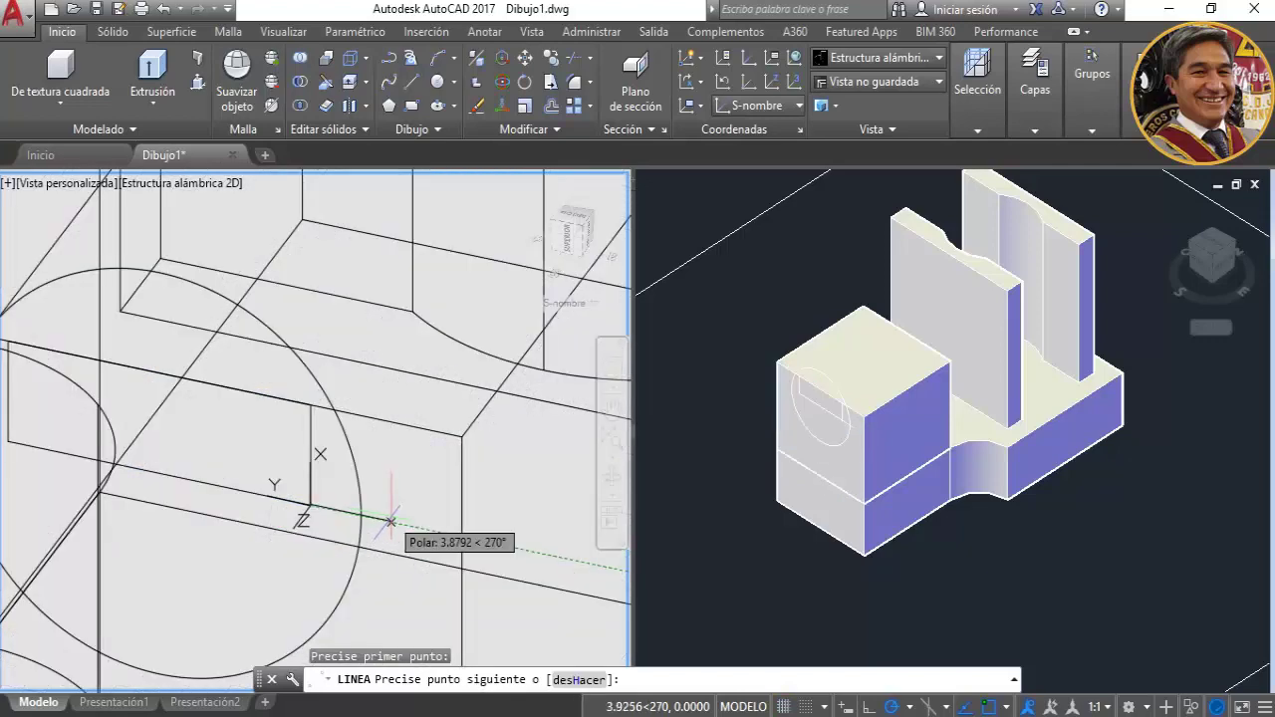
scroll(363, 493, "up", 3)
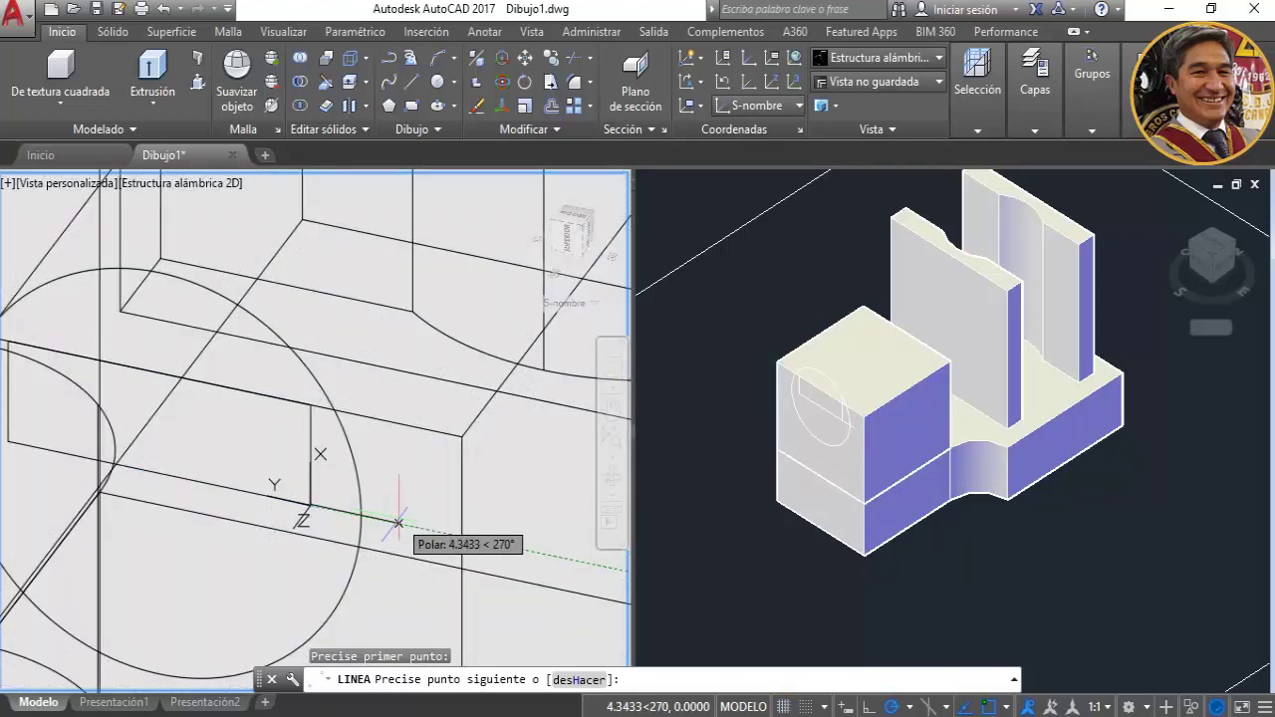
left_click(399, 522)
key("Escape")
middle_click_drag(270, 484, 501, 487)
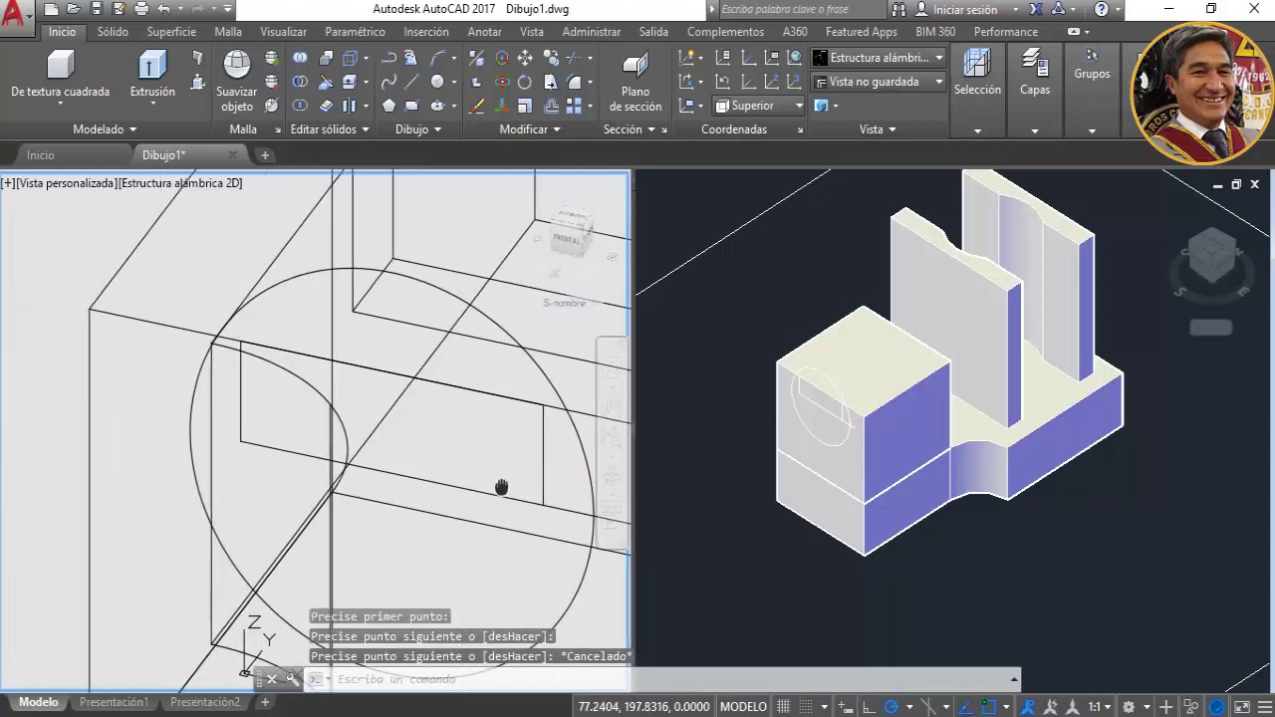
Draw the second slot line on the front face and zoom back out.
left_click(415, 80)
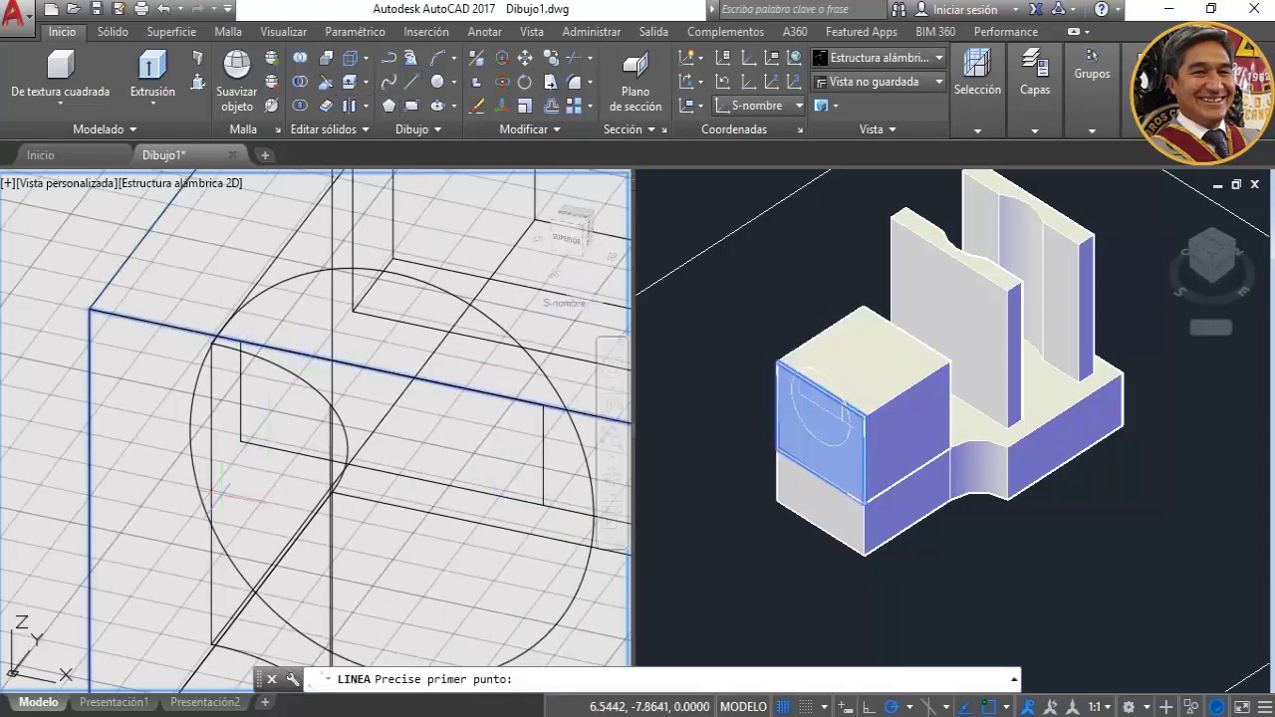
left_click(241, 439)
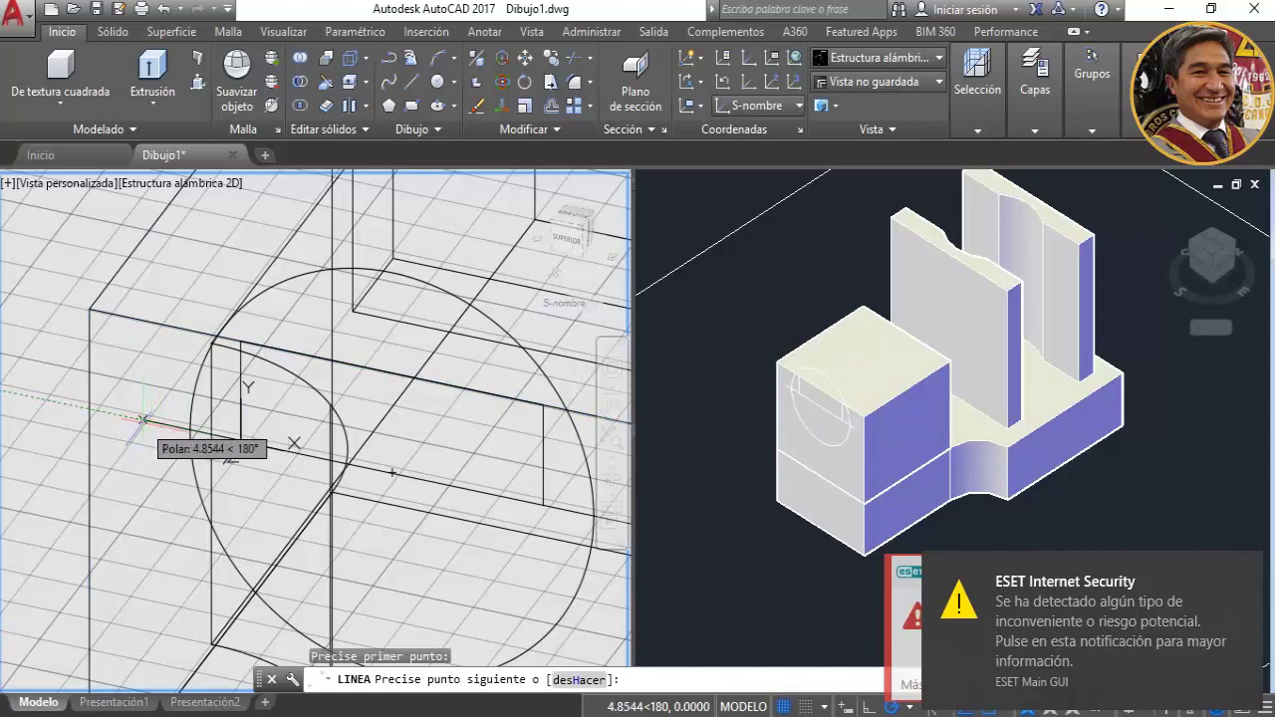
left_click(144, 419)
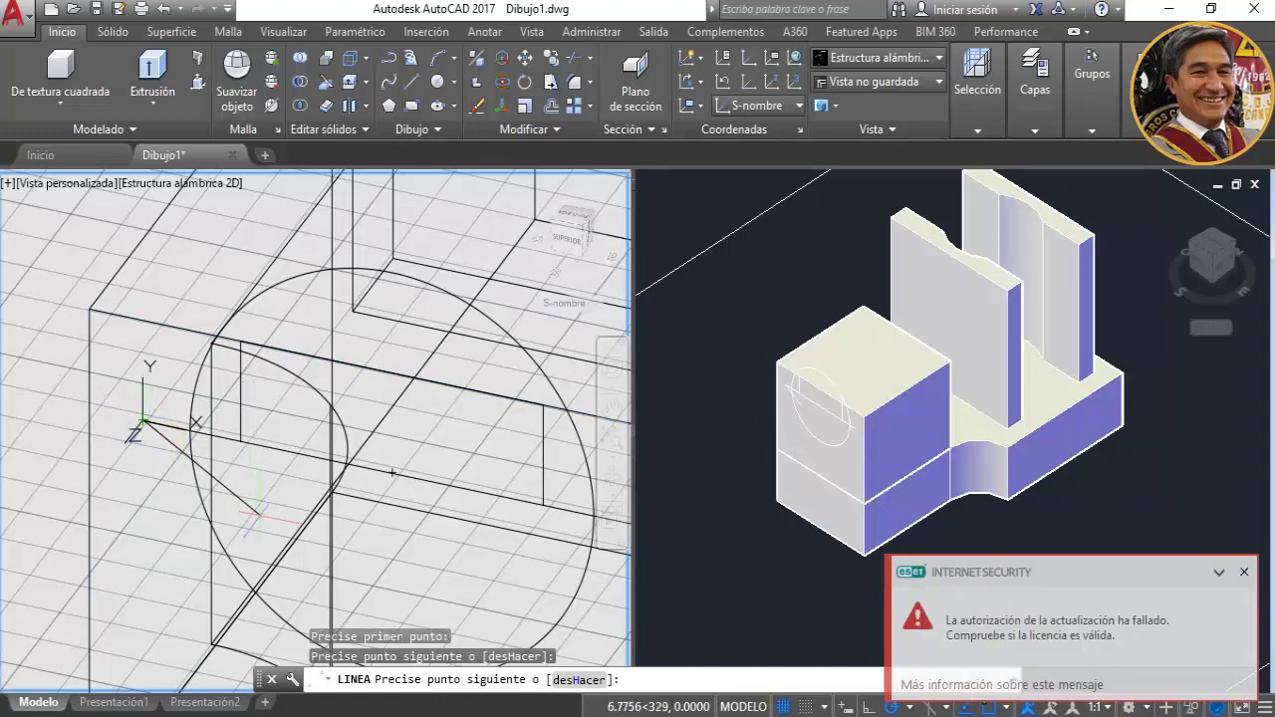
key("Escape")
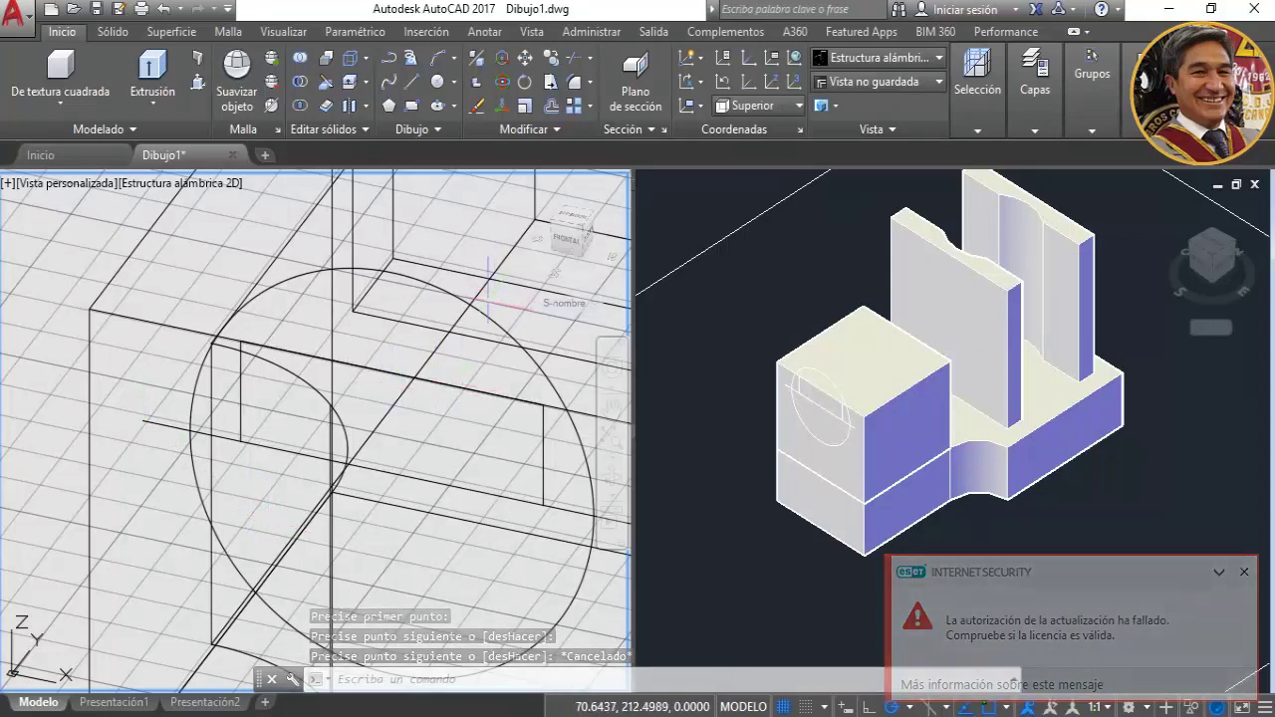
scroll(384, 418, "down", 1)
scroll(296, 378, "down", 2)
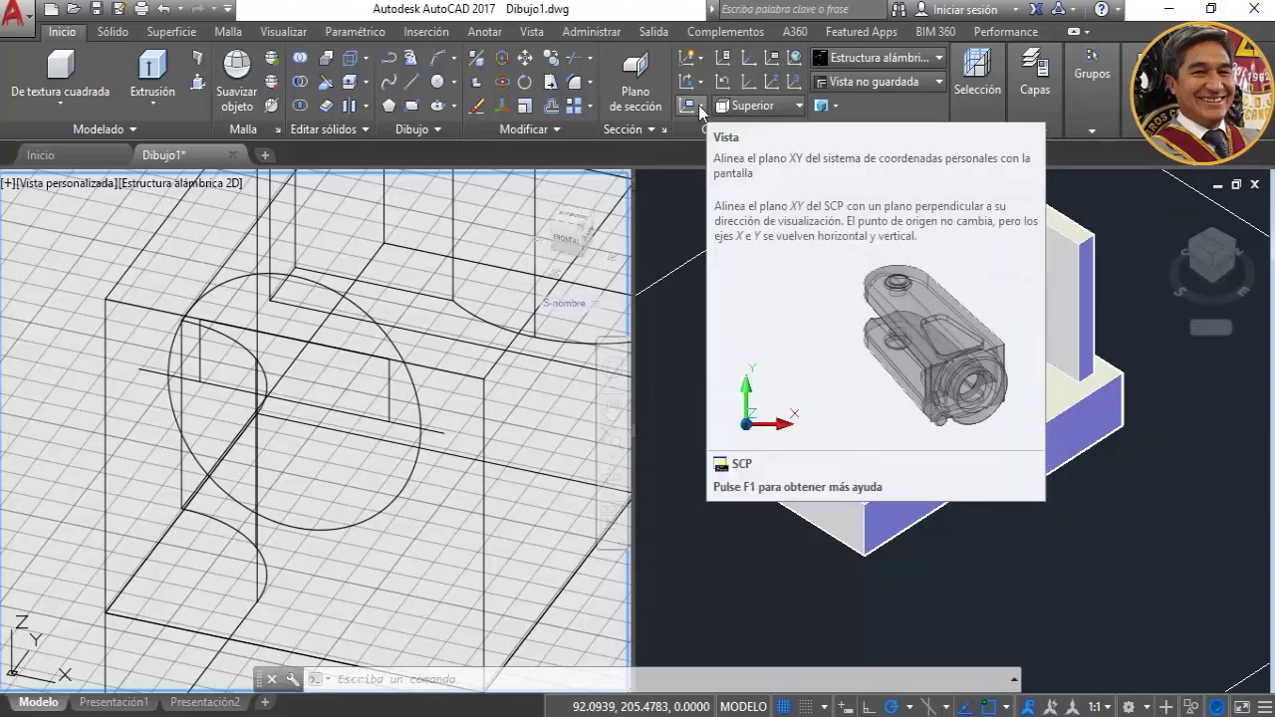
Align the UCS to the front block's front face using the Face option.
left_click(698, 105)
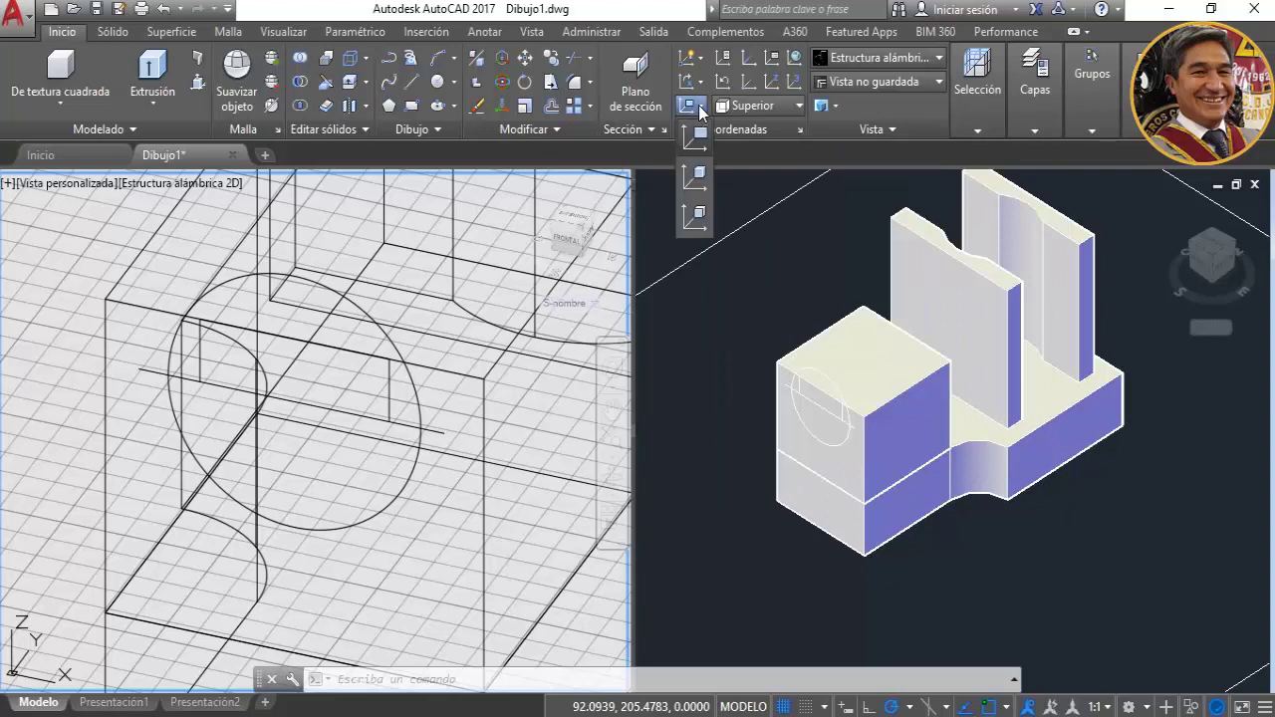
left_click(697, 216)
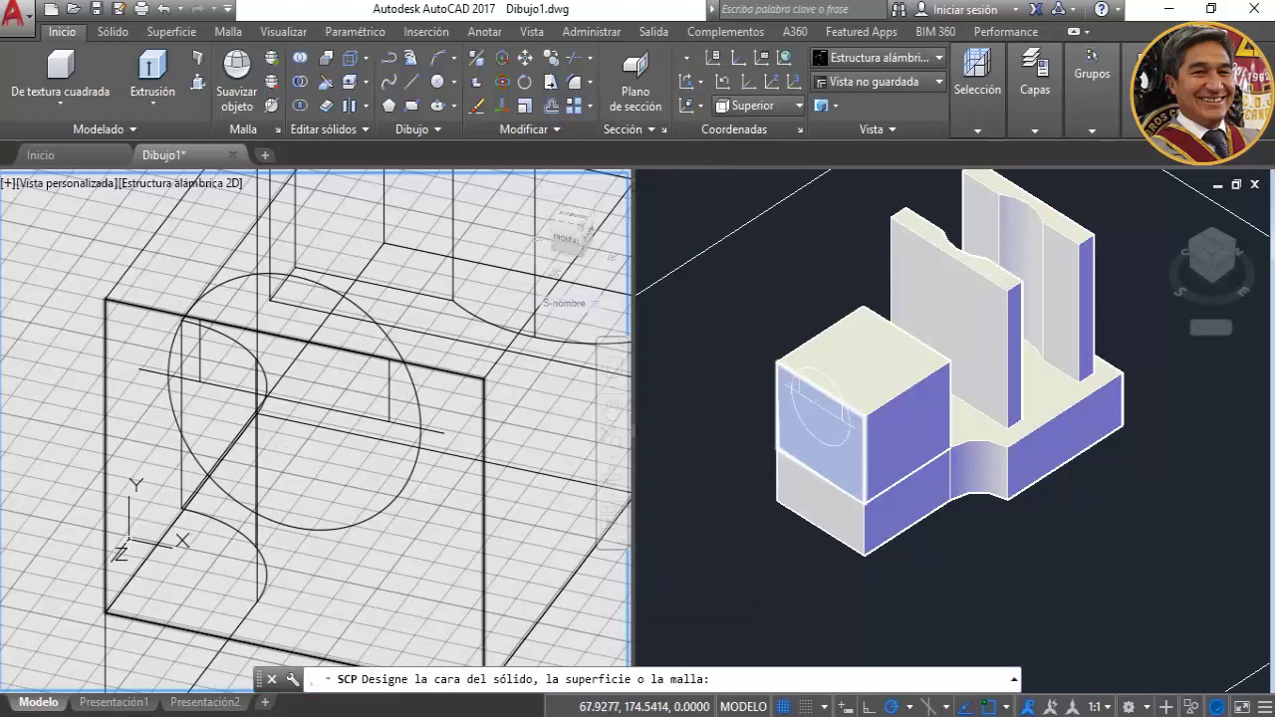
left_click(128, 543)
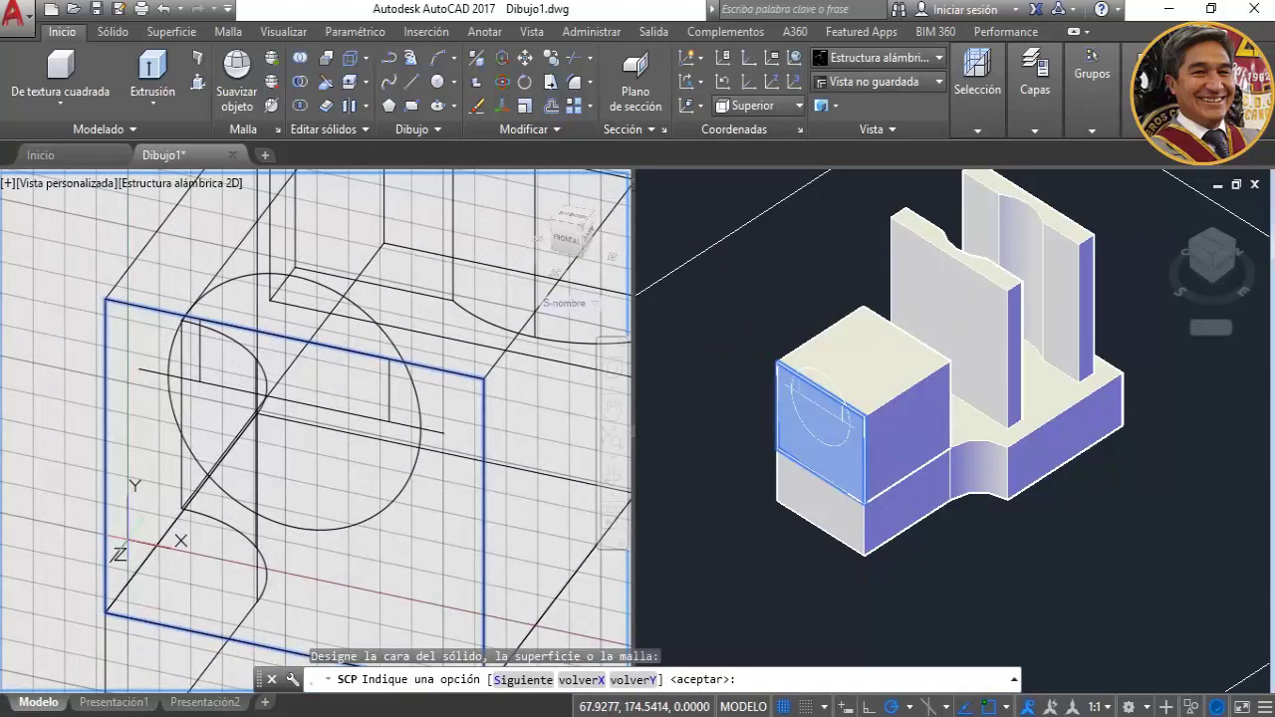
key("Return")
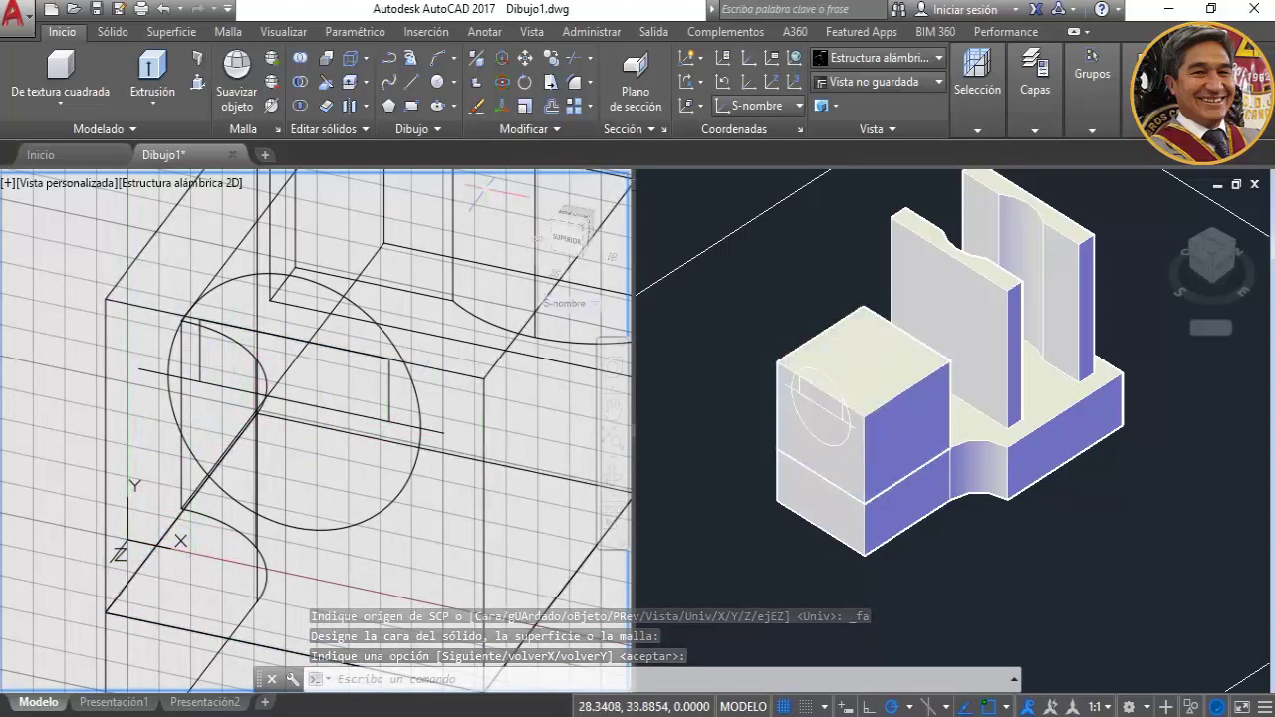
left_click(549, 57)
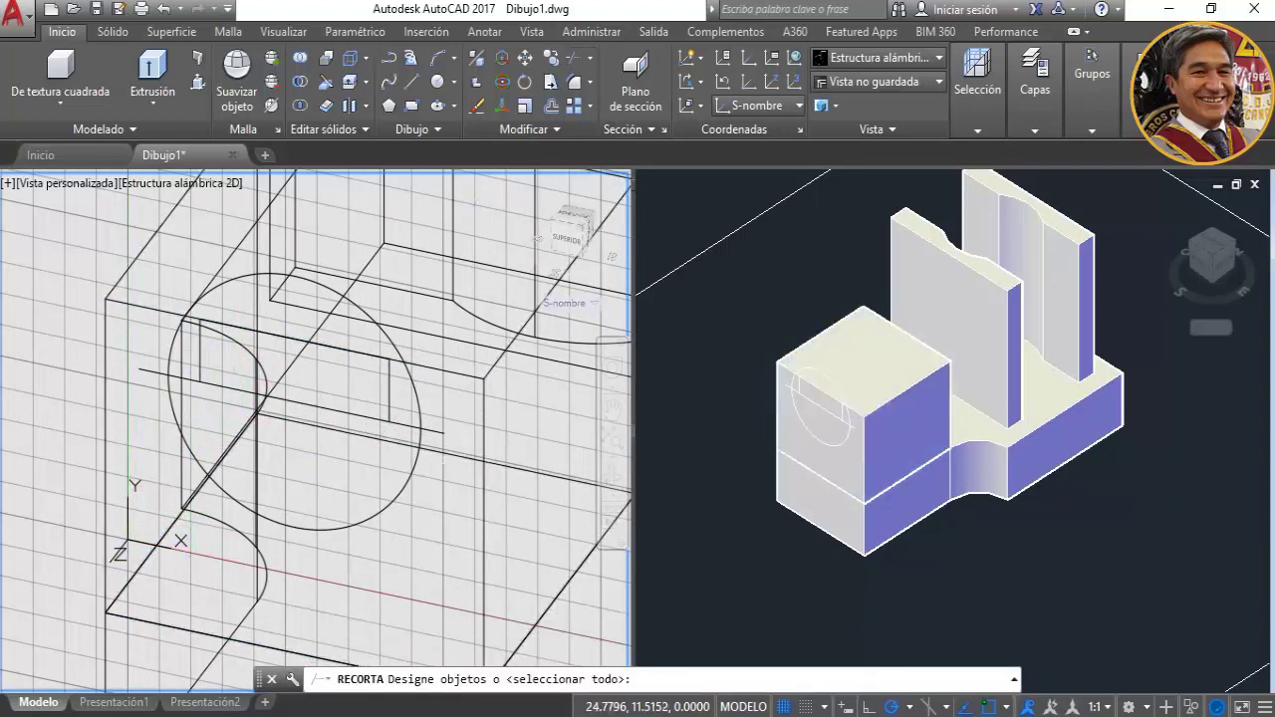
Trim away the circle's upper half and the leftover line inside the notch.
key("Return")
left_click(409, 428)
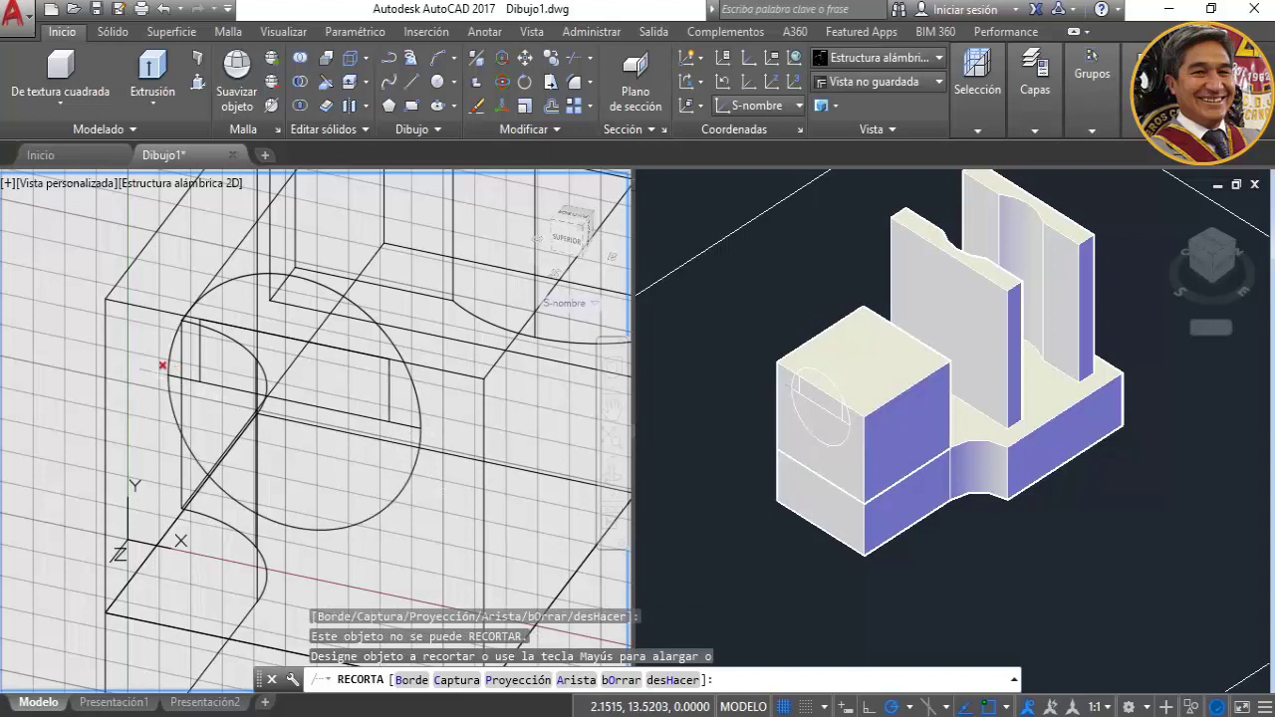
left_click(236, 282)
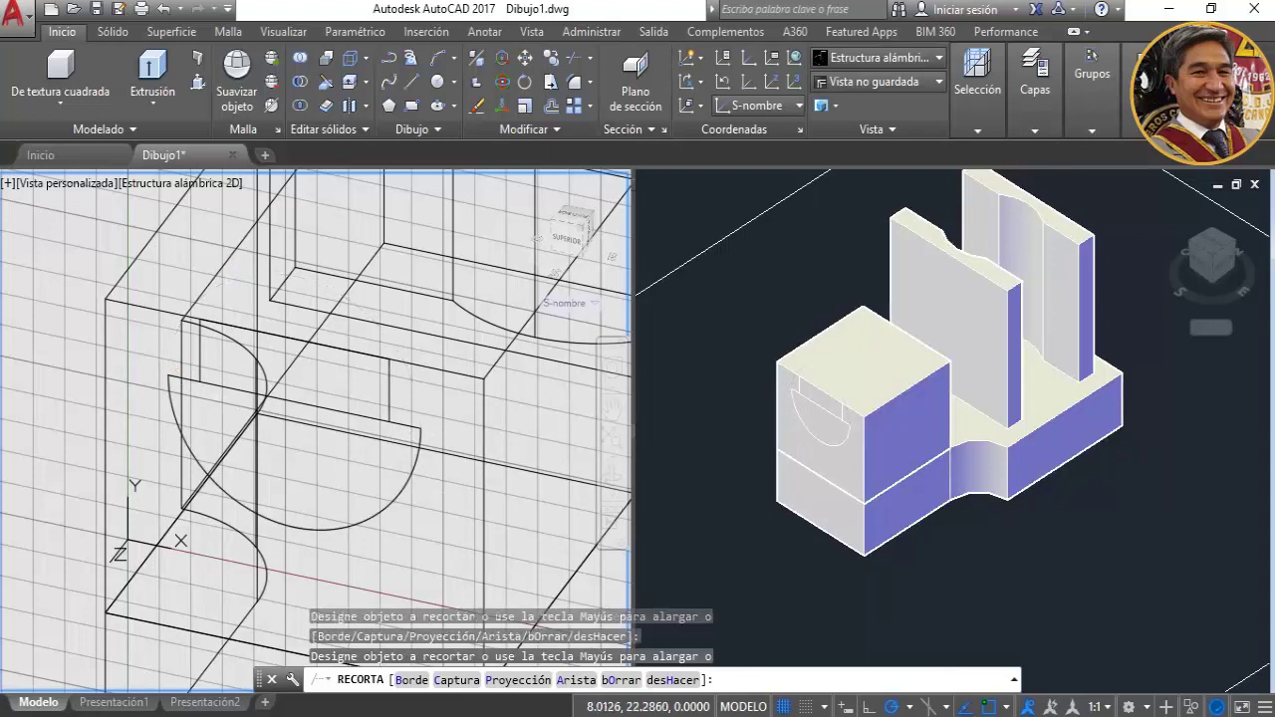
left_click(328, 419)
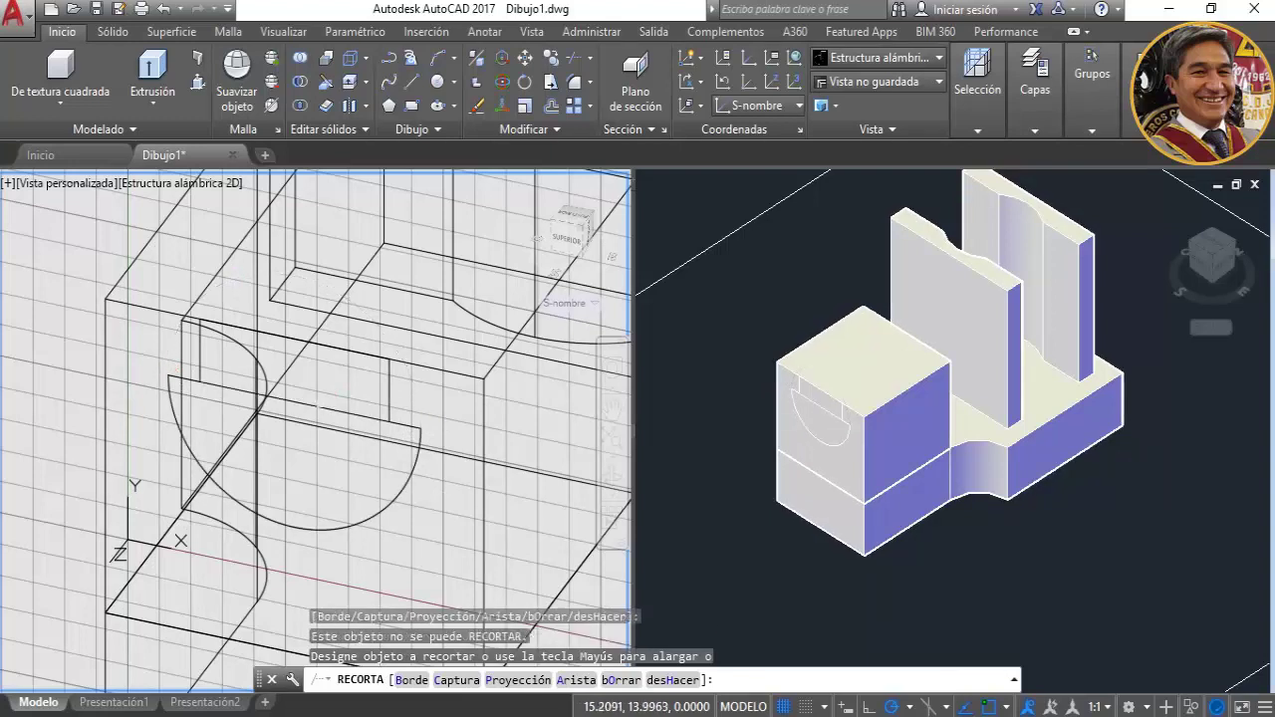
left_click(325, 397)
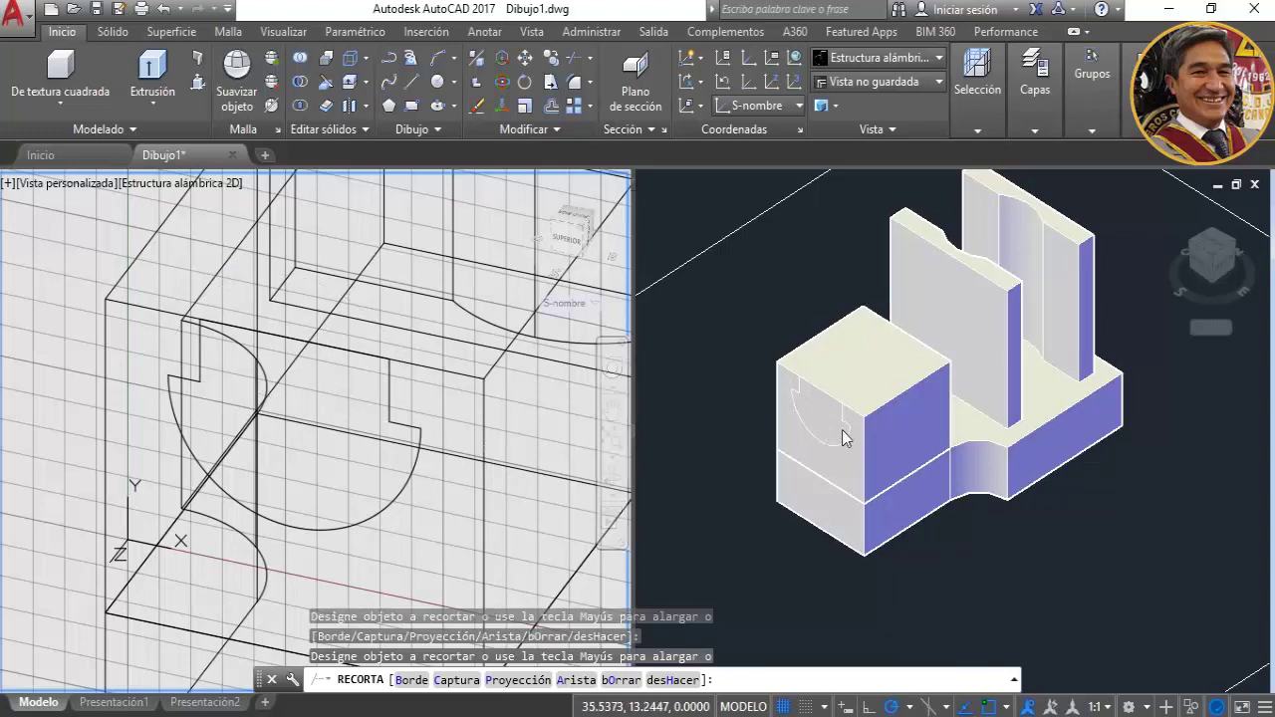
key("Return")
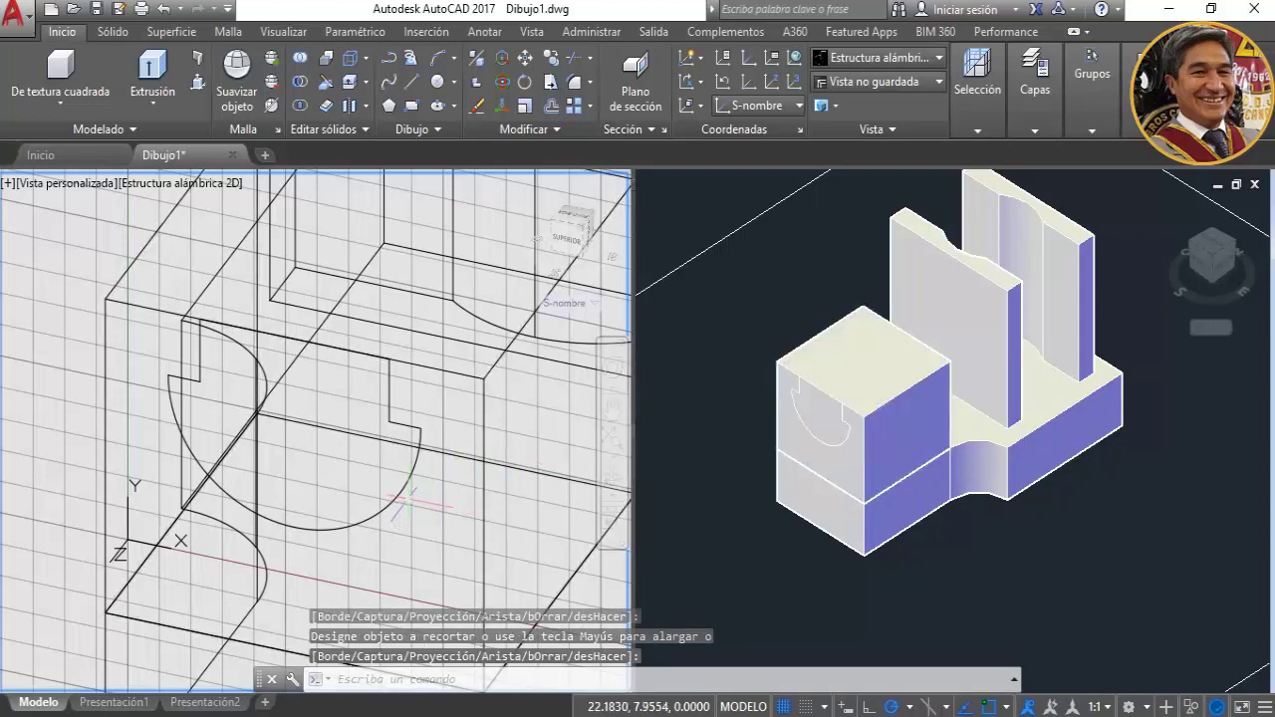
key("Return")
Select the arc, end segment and stepped outline to check the profile, then deselect.
left_click(403, 469)
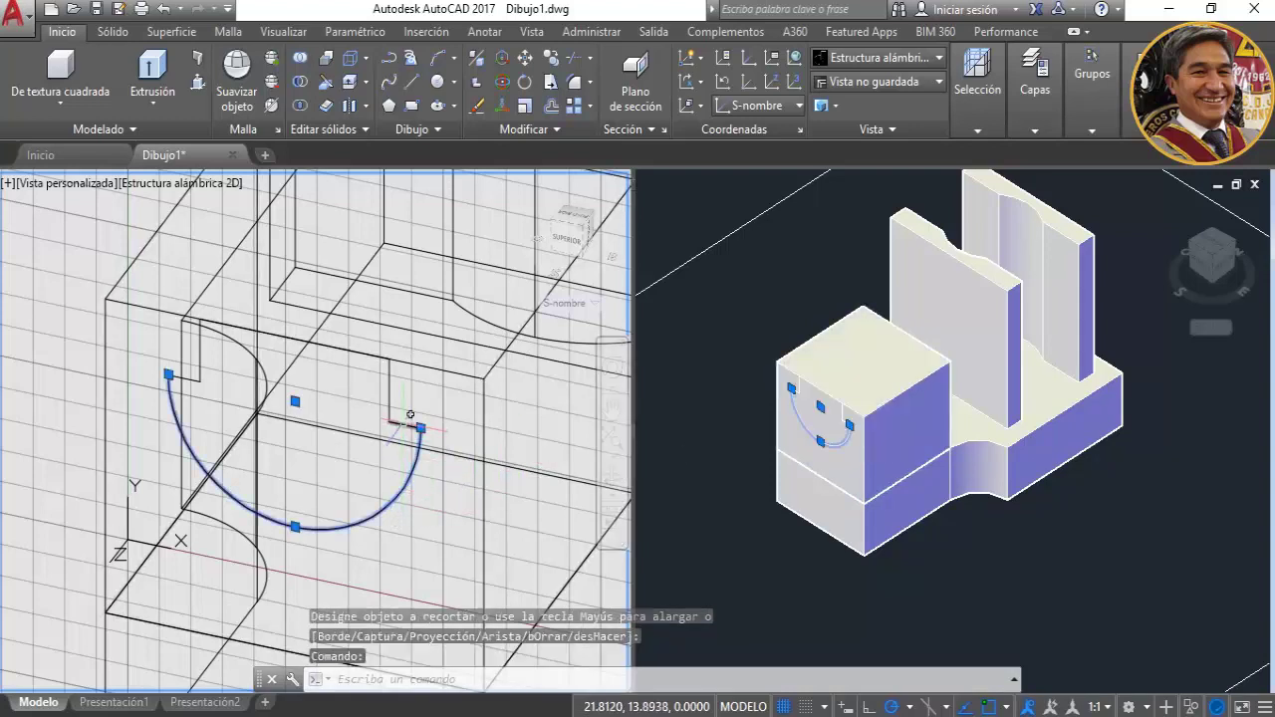
left_click(404, 425)
left_click(389, 398)
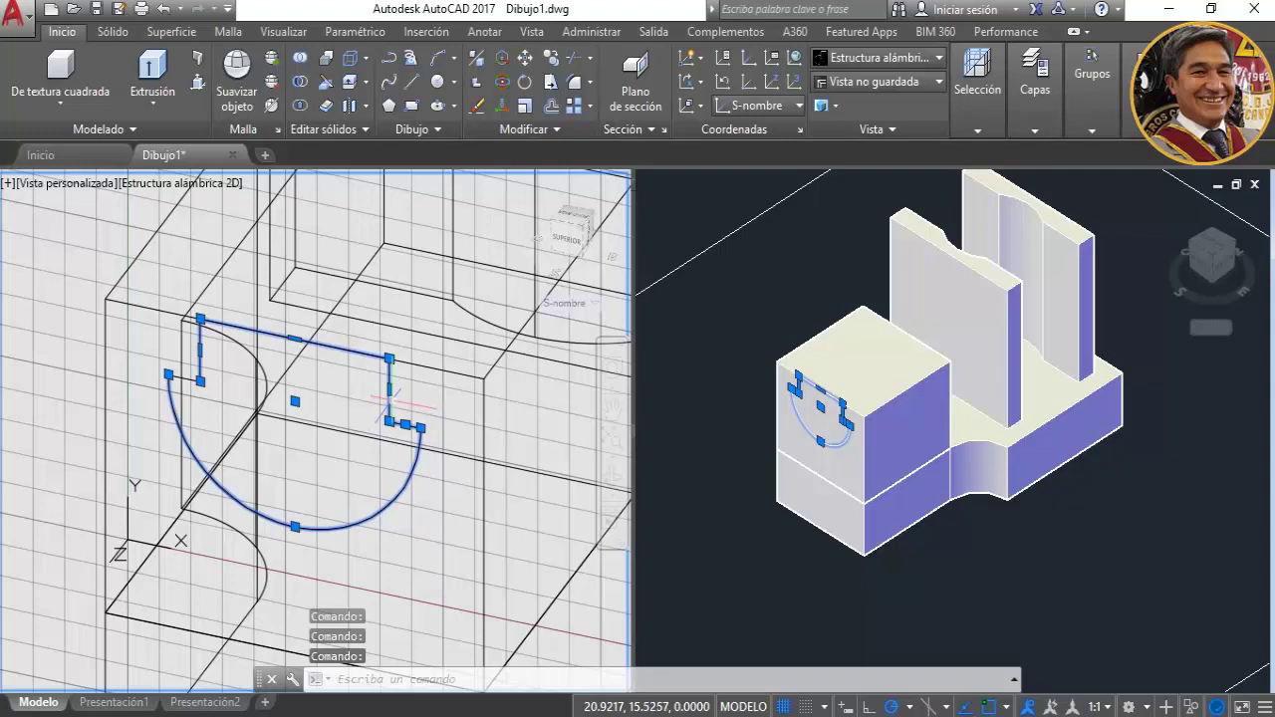
key("Escape")
key("Escape")
key("Escape")
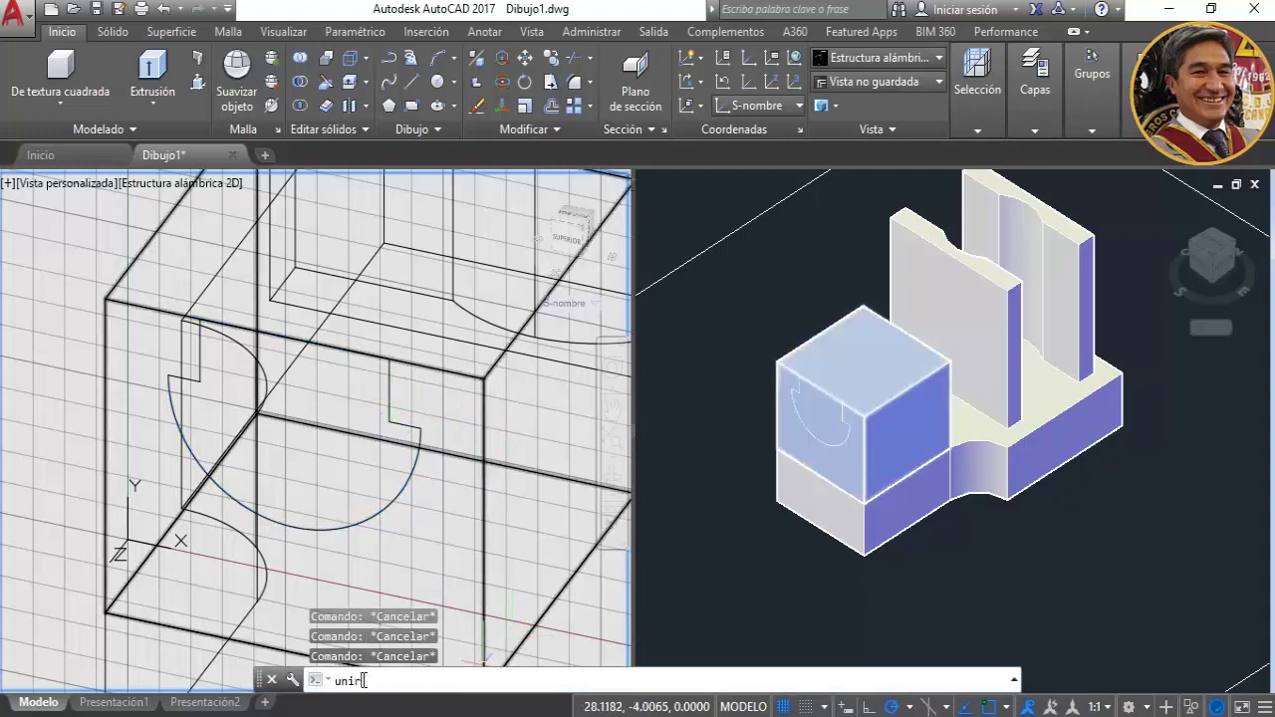
Join the stepped top outline, small left segment, arc and short right segment into one polyline.
key("Return")
left_click(299, 341)
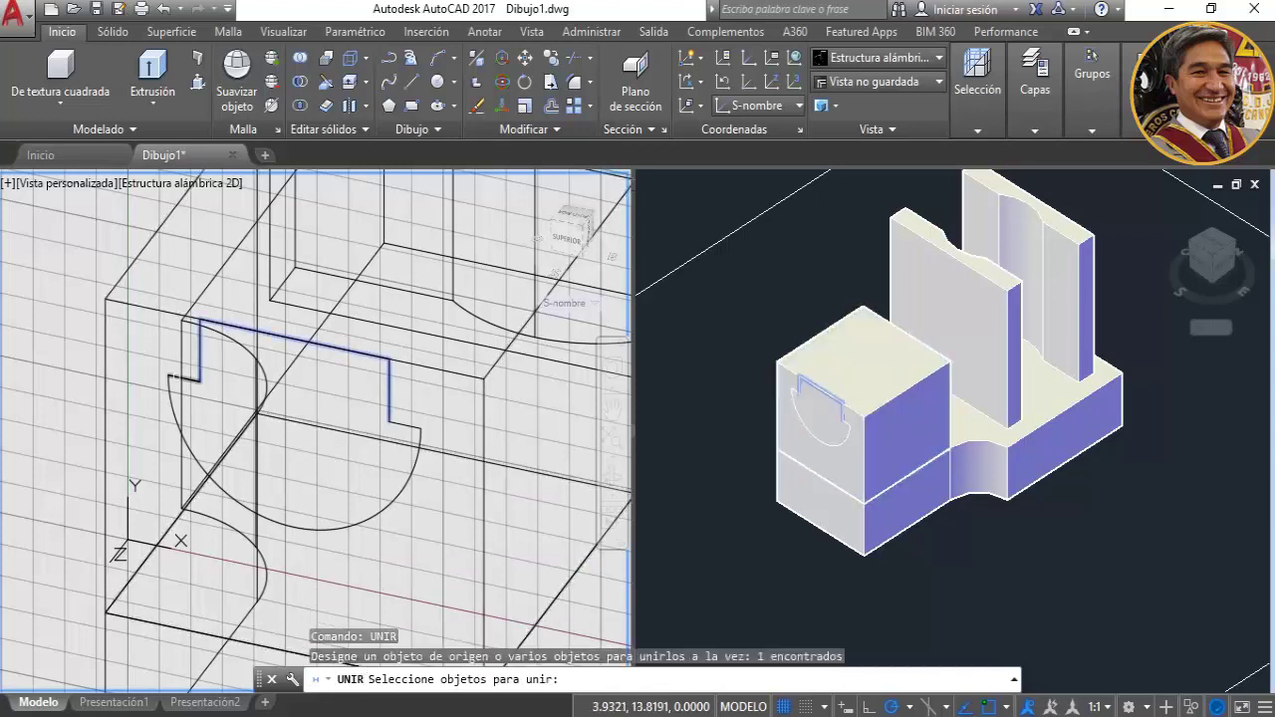
left_click(180, 379)
left_click(171, 395)
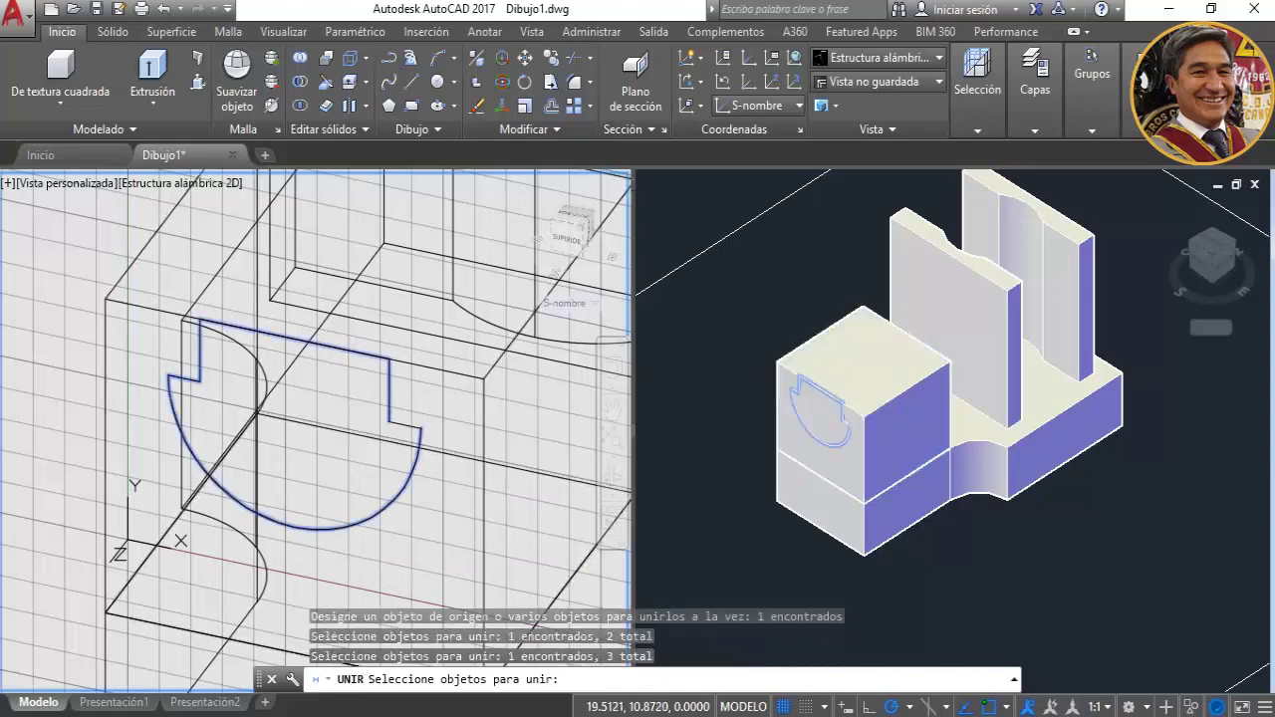
left_click(403, 425)
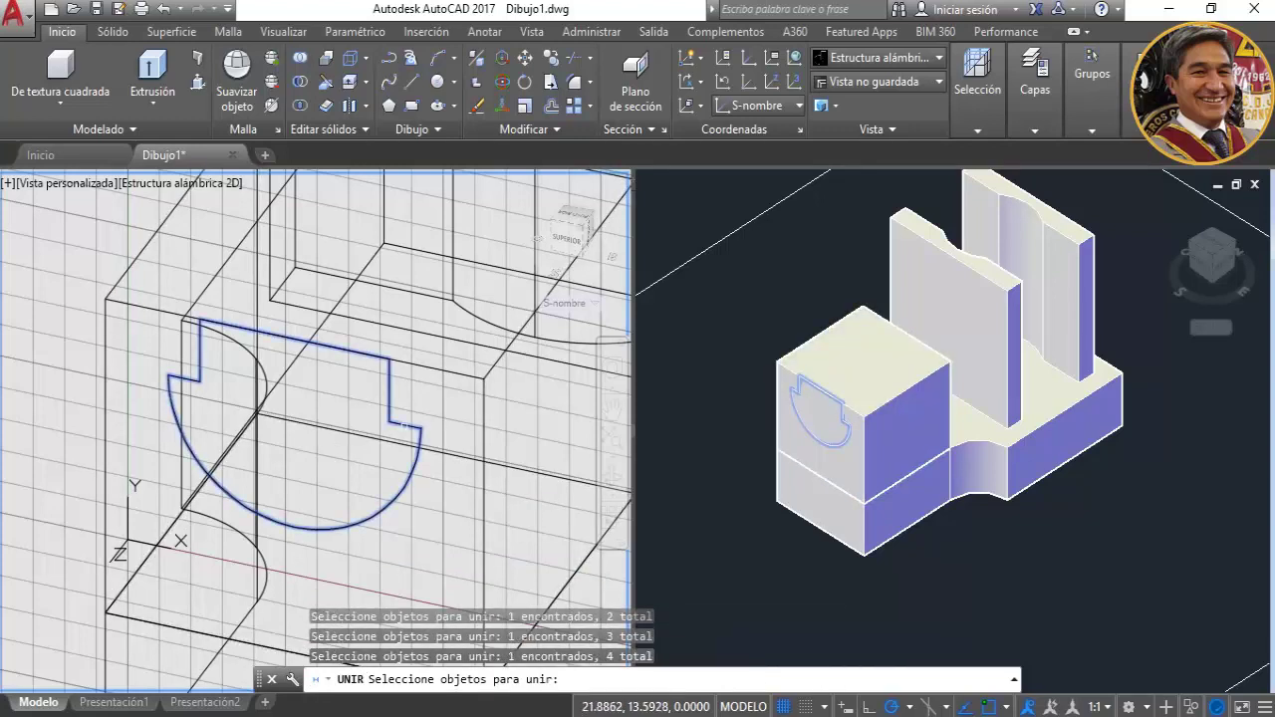
key("Return")
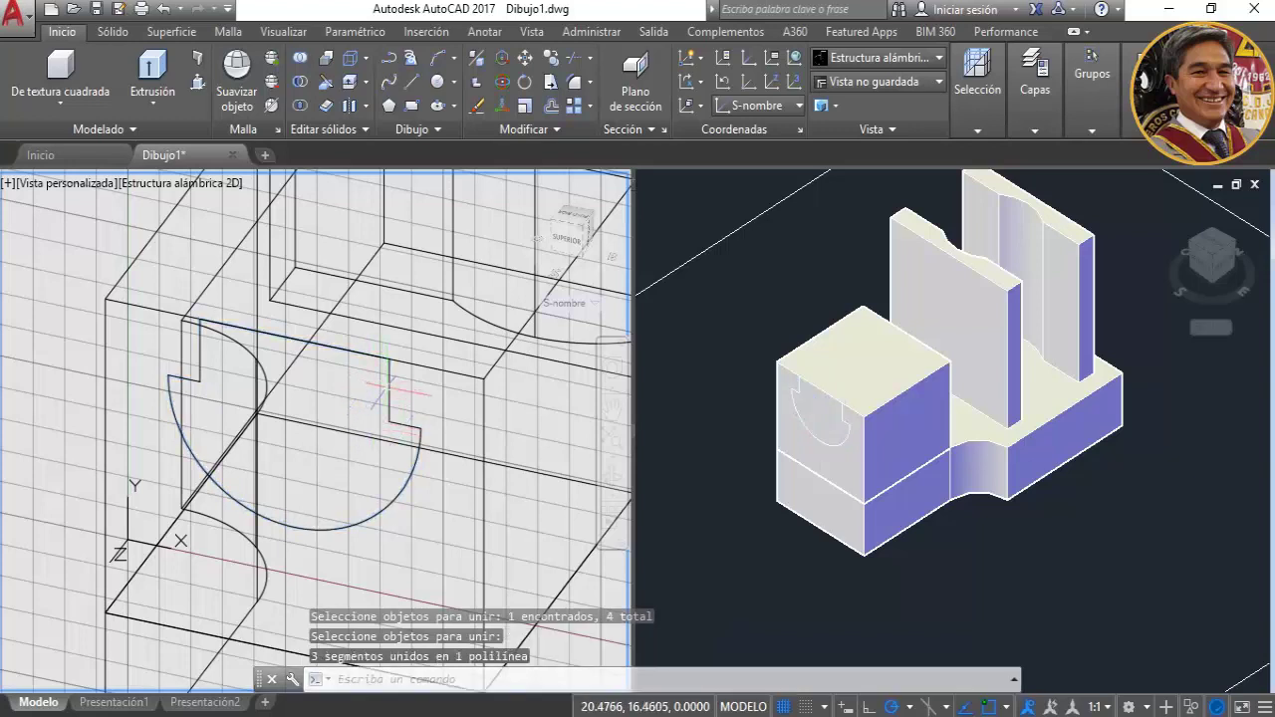
left_click(389, 387)
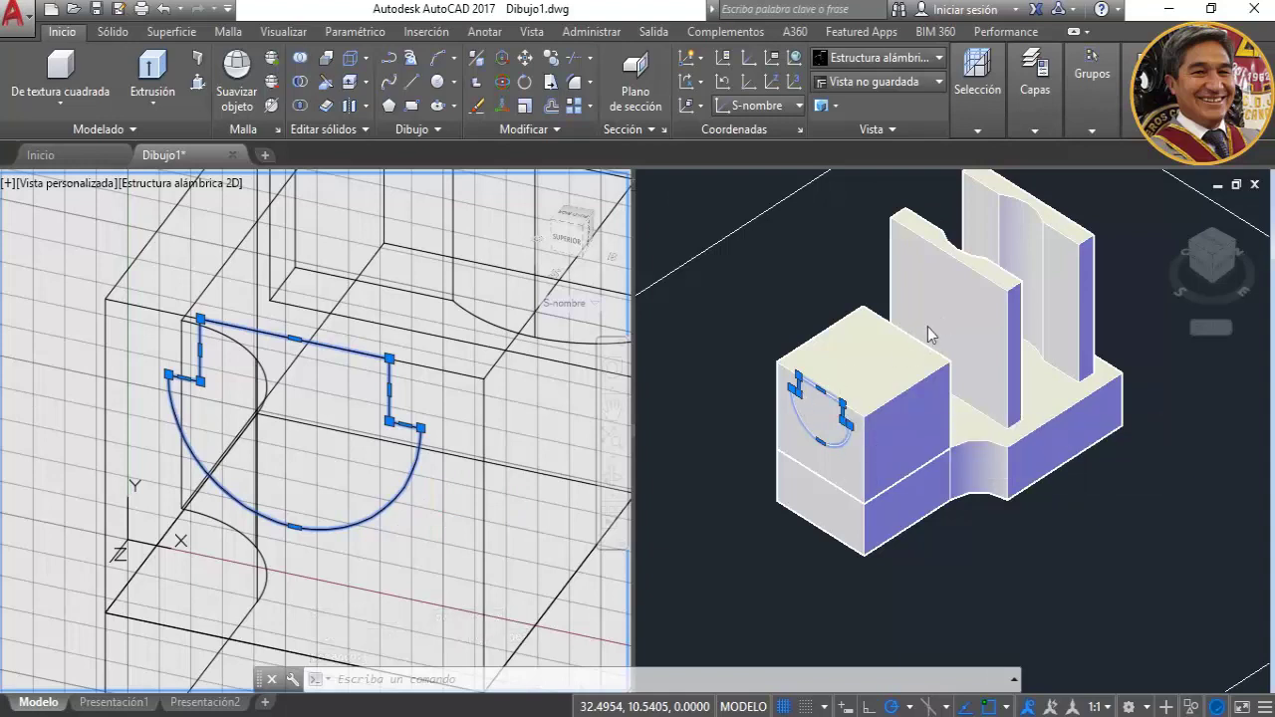
Extrude the joined slot profile 30 units as a first attempt.
key("Escape")
key("Escape")
key("Escape")
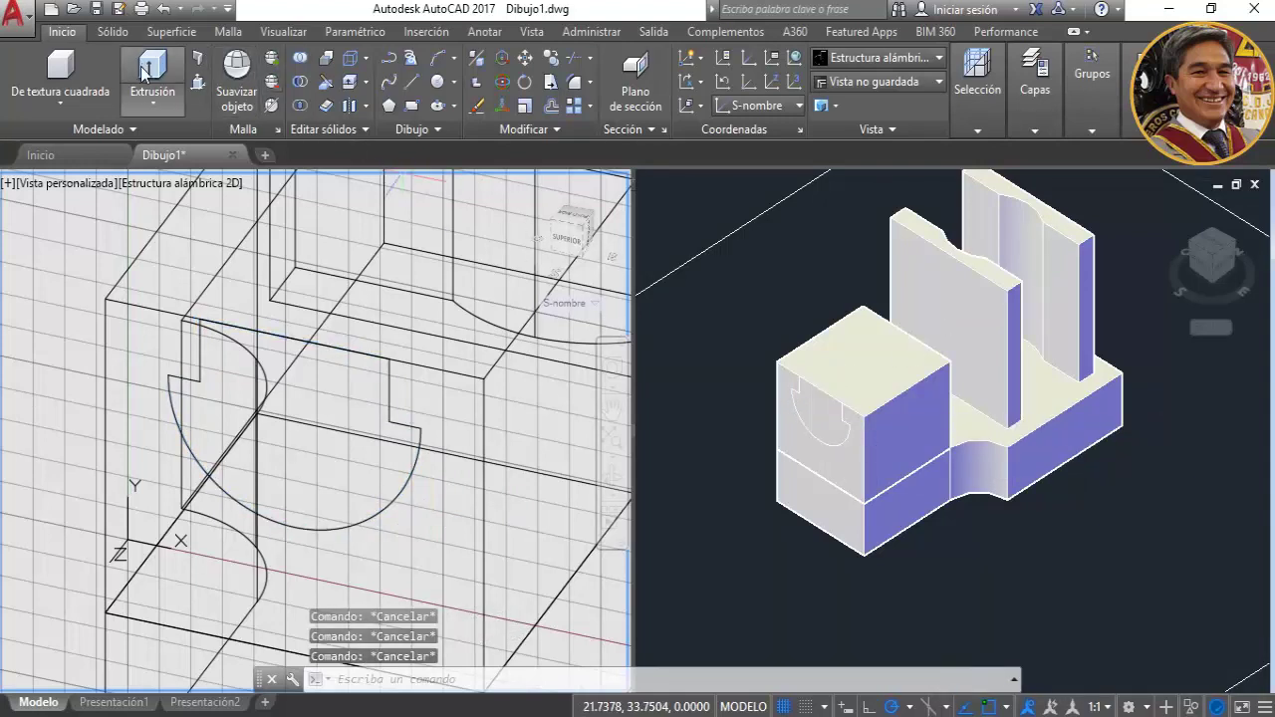
left_click(155, 80)
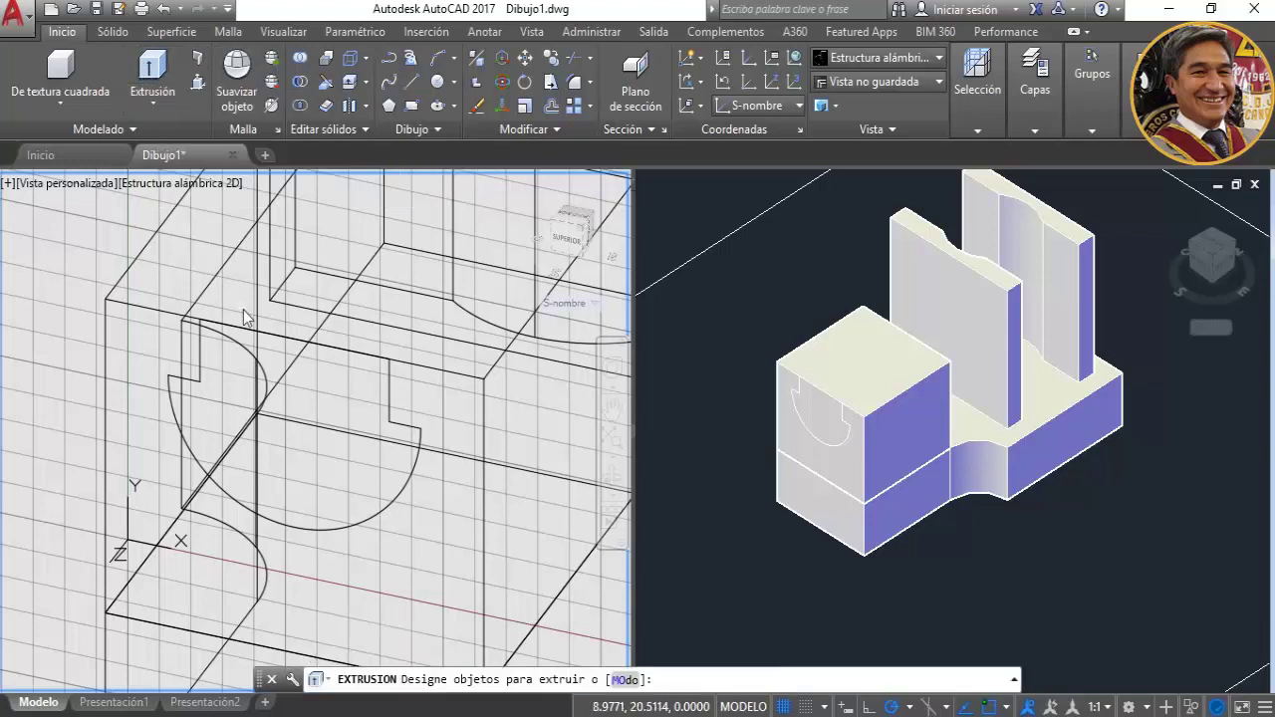
left_click(388, 395)
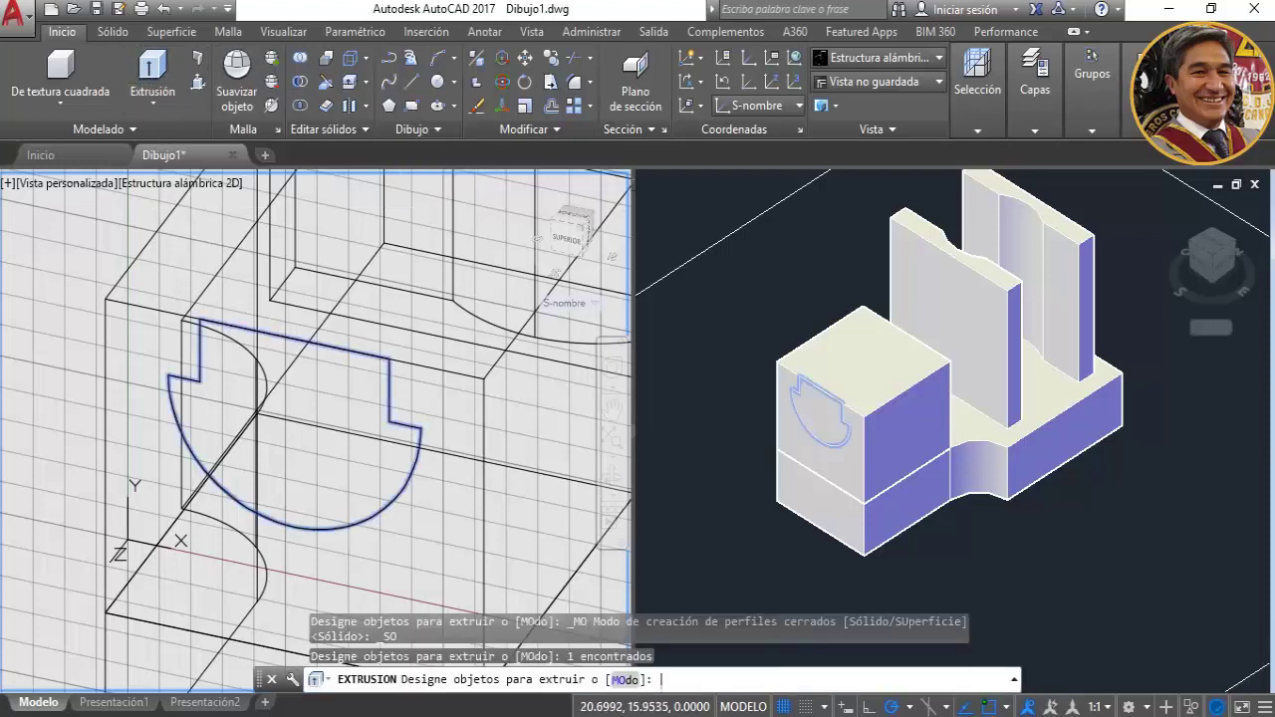
key("Return")
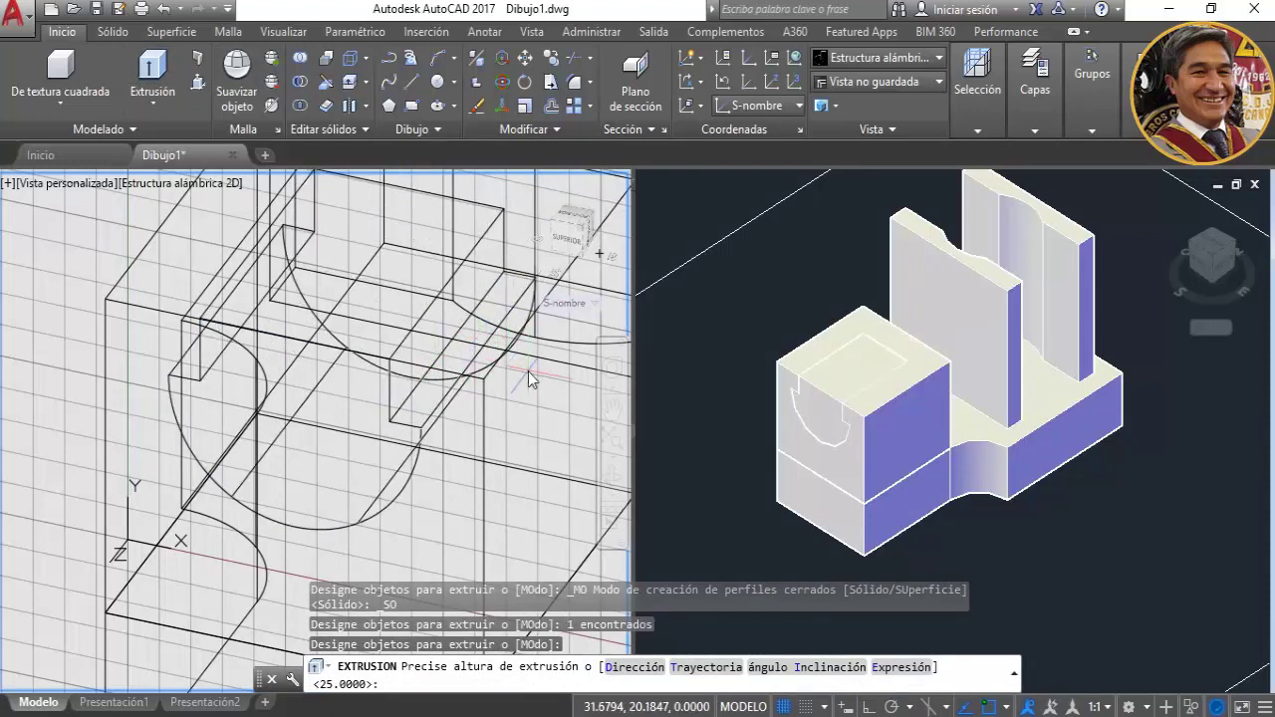
scroll(339, 309, "up", 2)
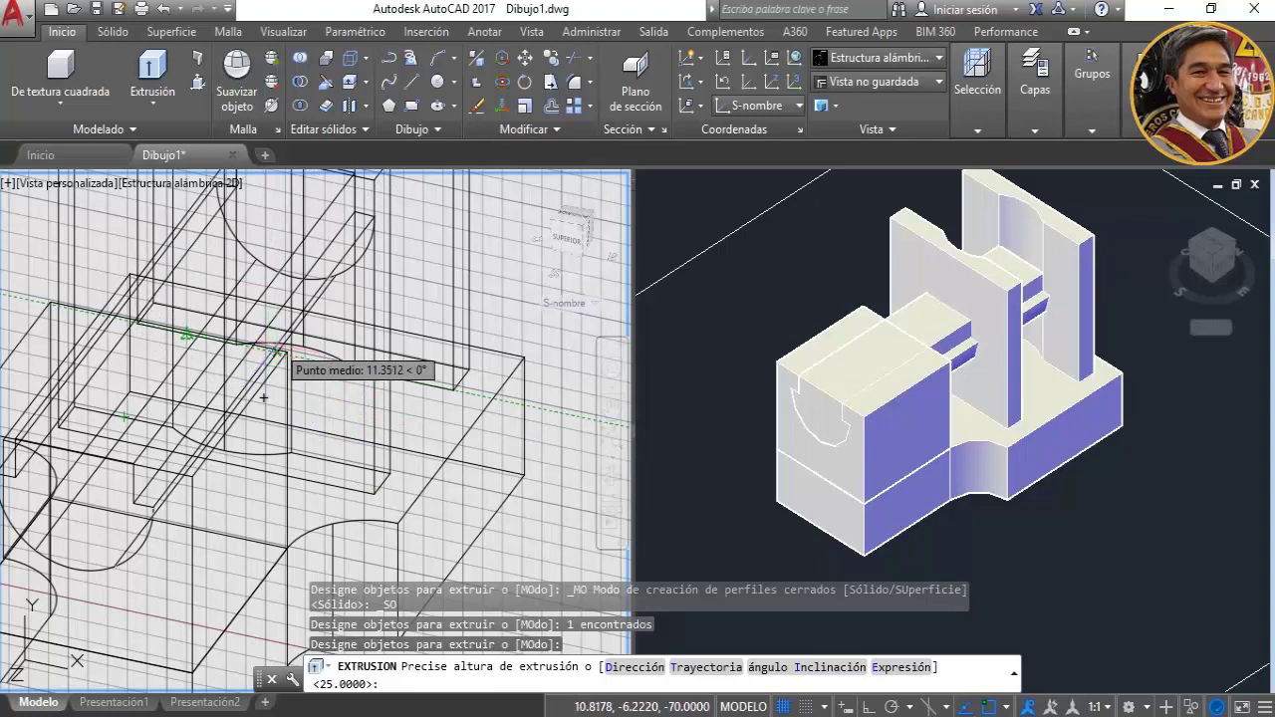
type("30")
key("Return")
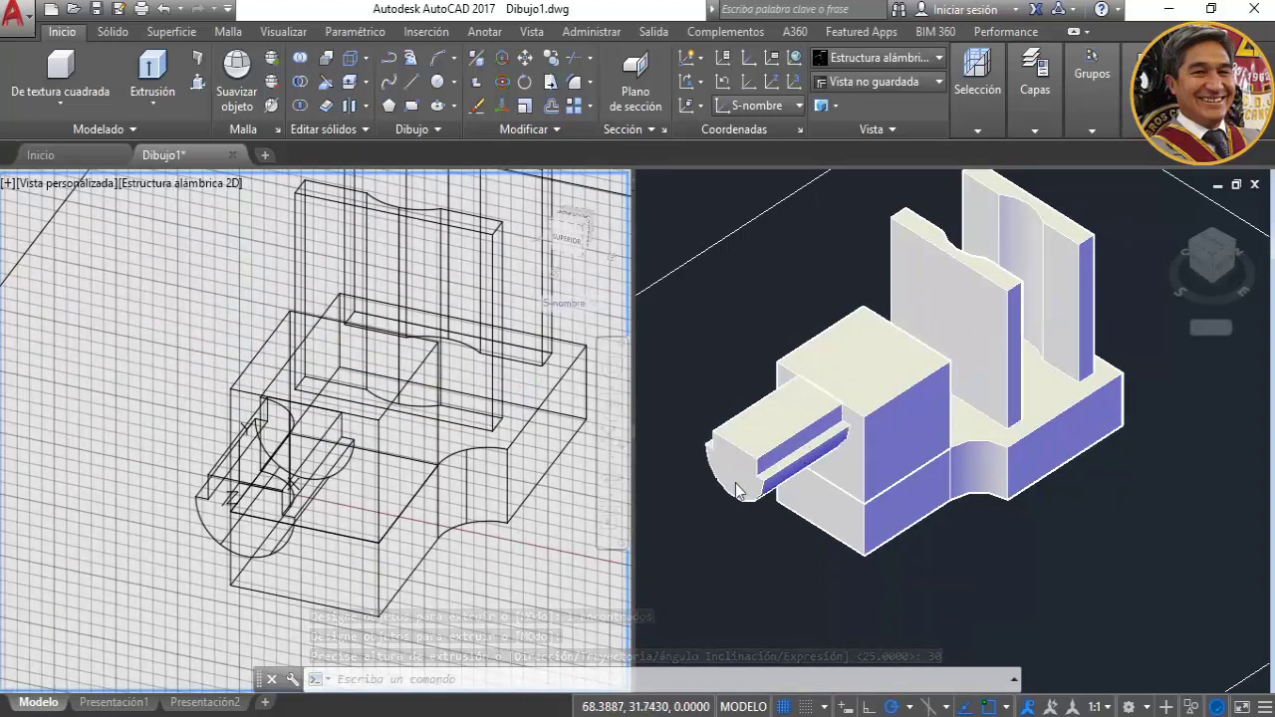
scroll(284, 483, "up", 3)
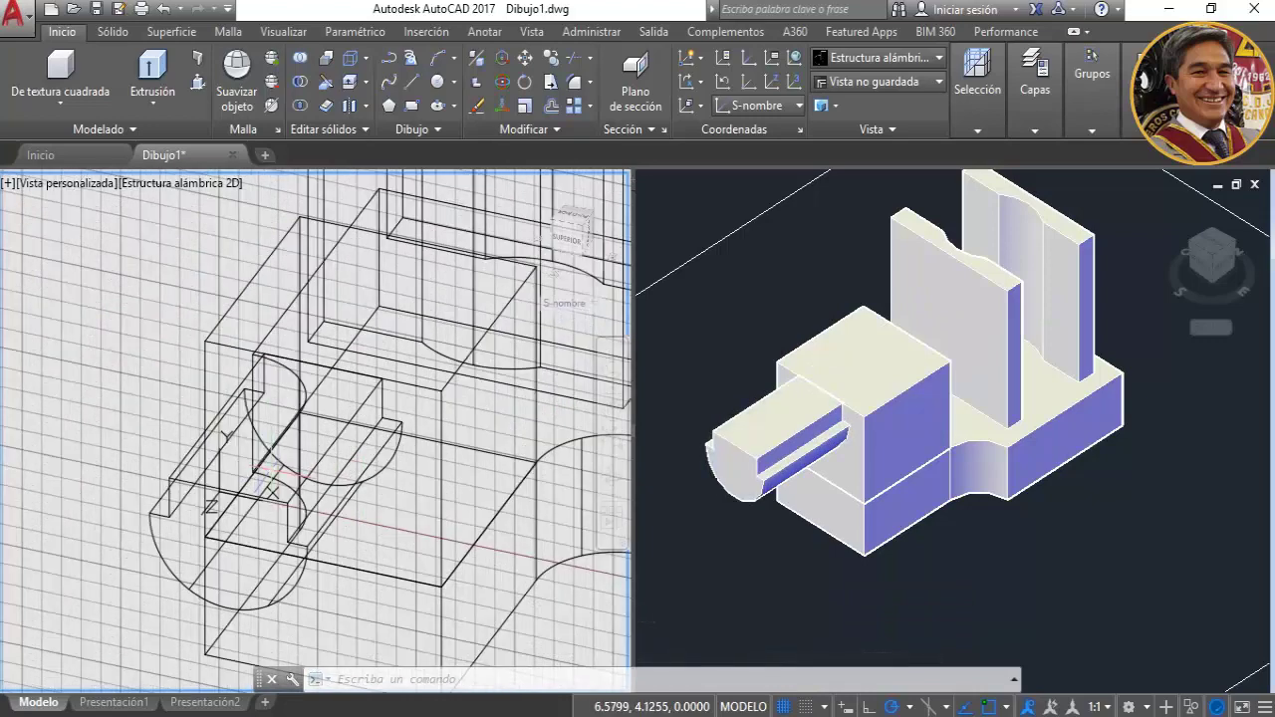
scroll(284, 483, "up", 2)
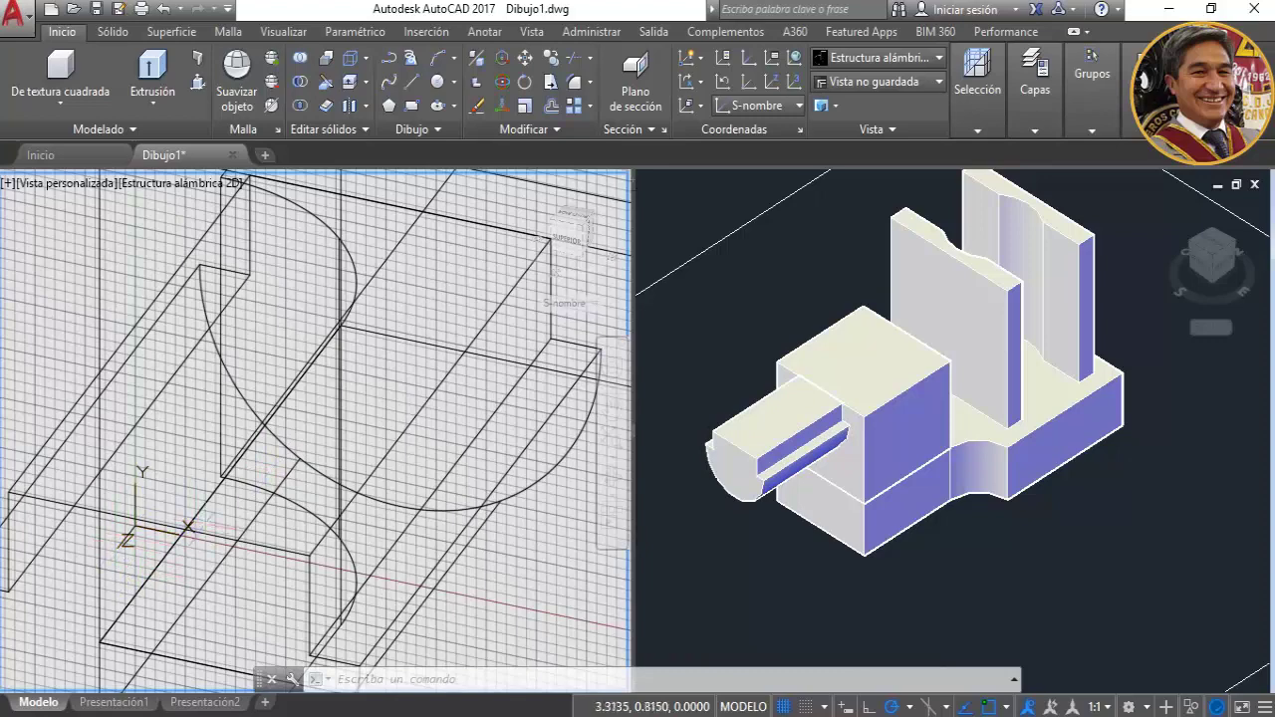
scroll(334, 508, "down", 2)
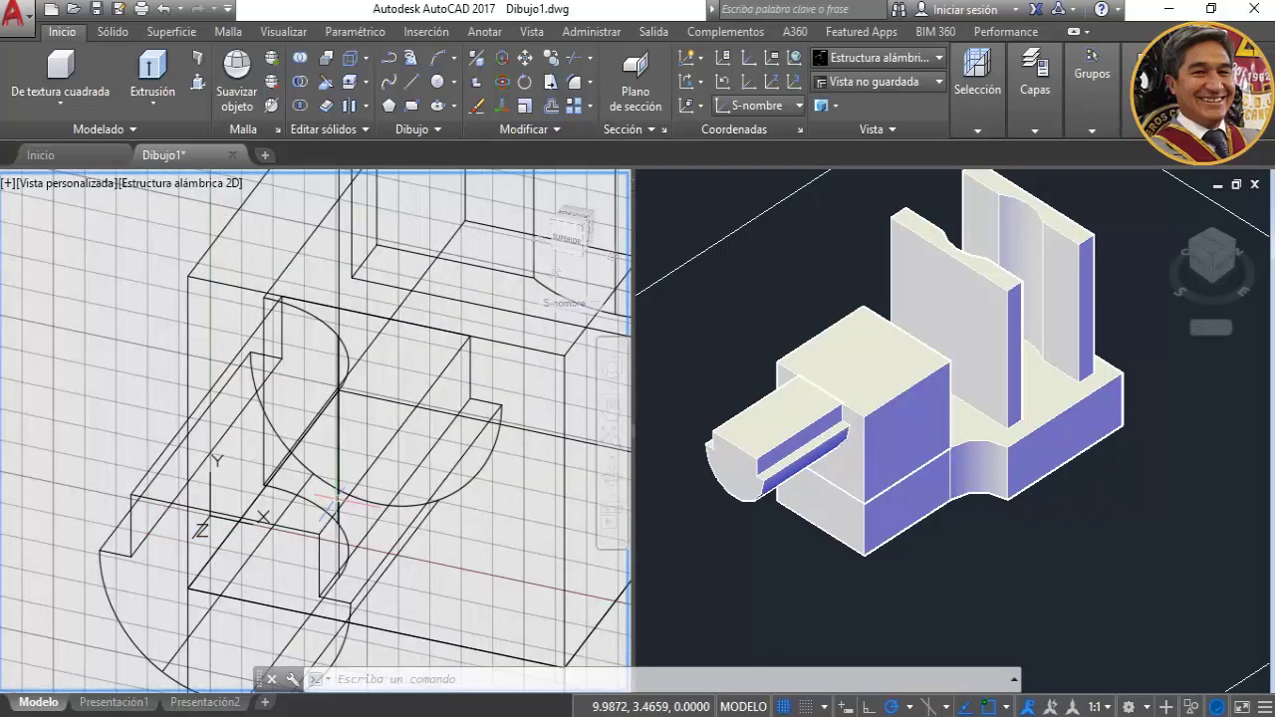
Undo that and re-extrude the closed slot profile -30 units back into the block.
key("ctrl+z")
key("ctrl+z")
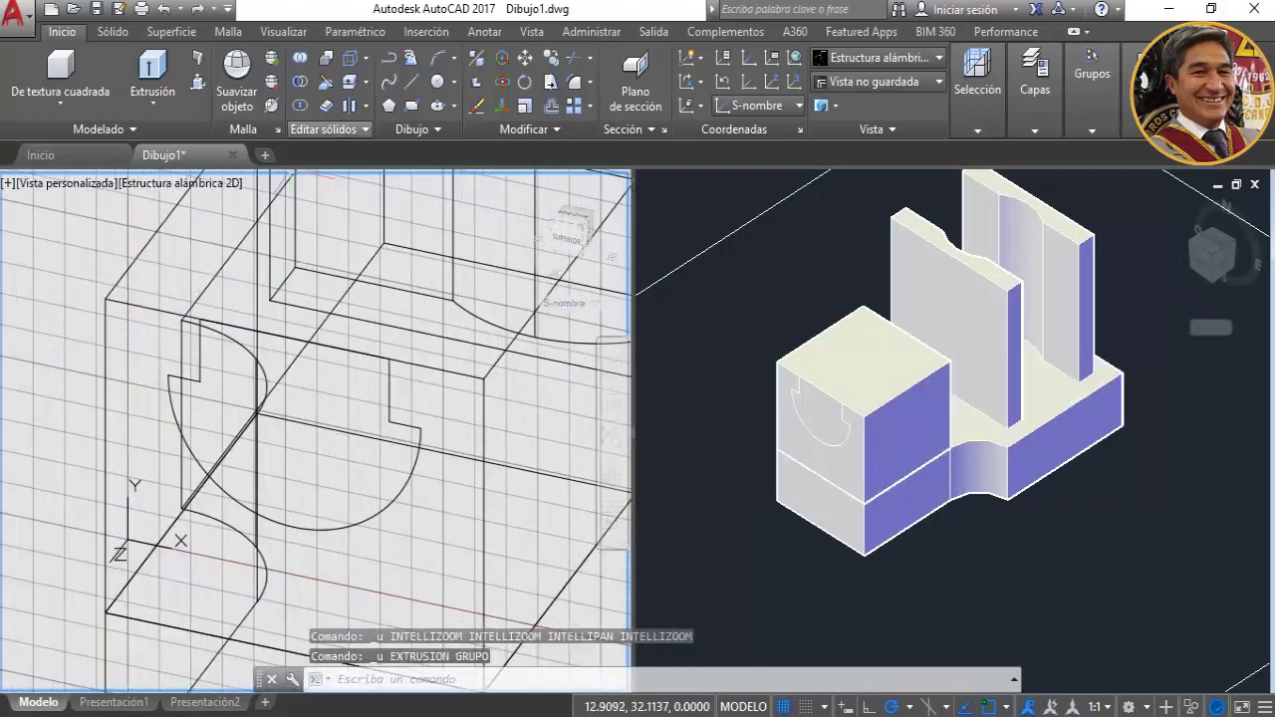
left_click(154, 75)
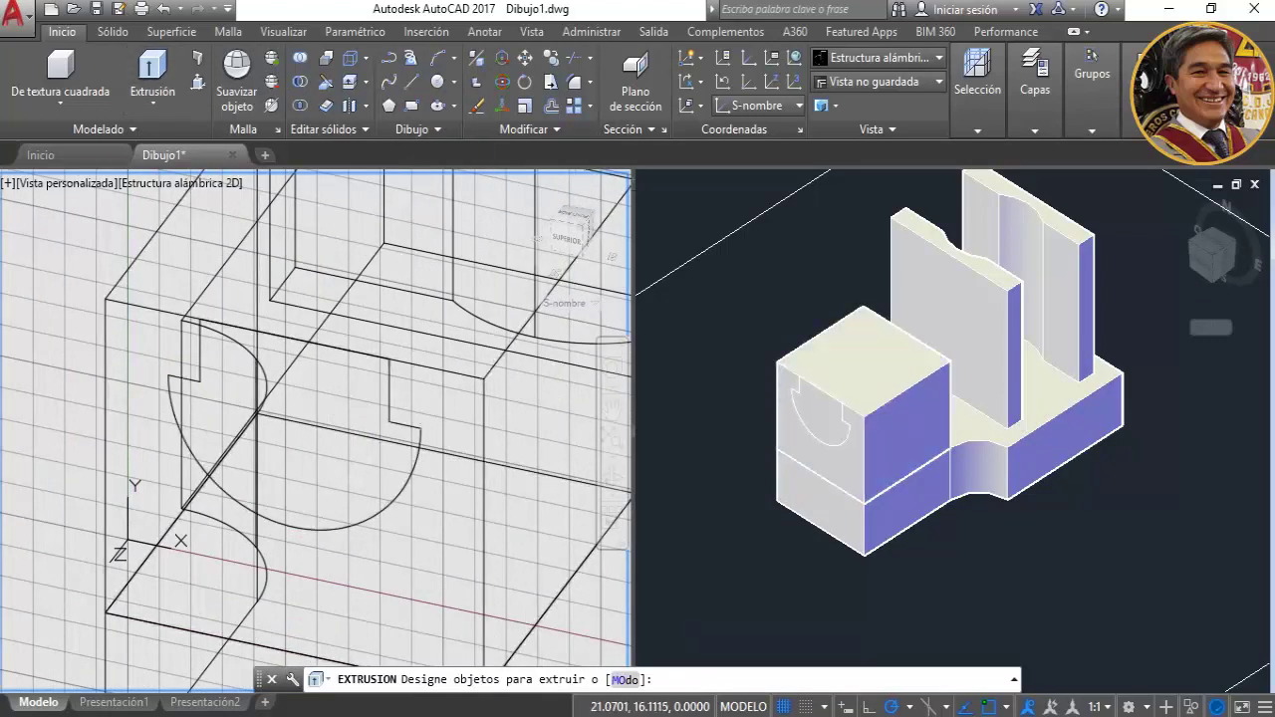
left_click(388, 396)
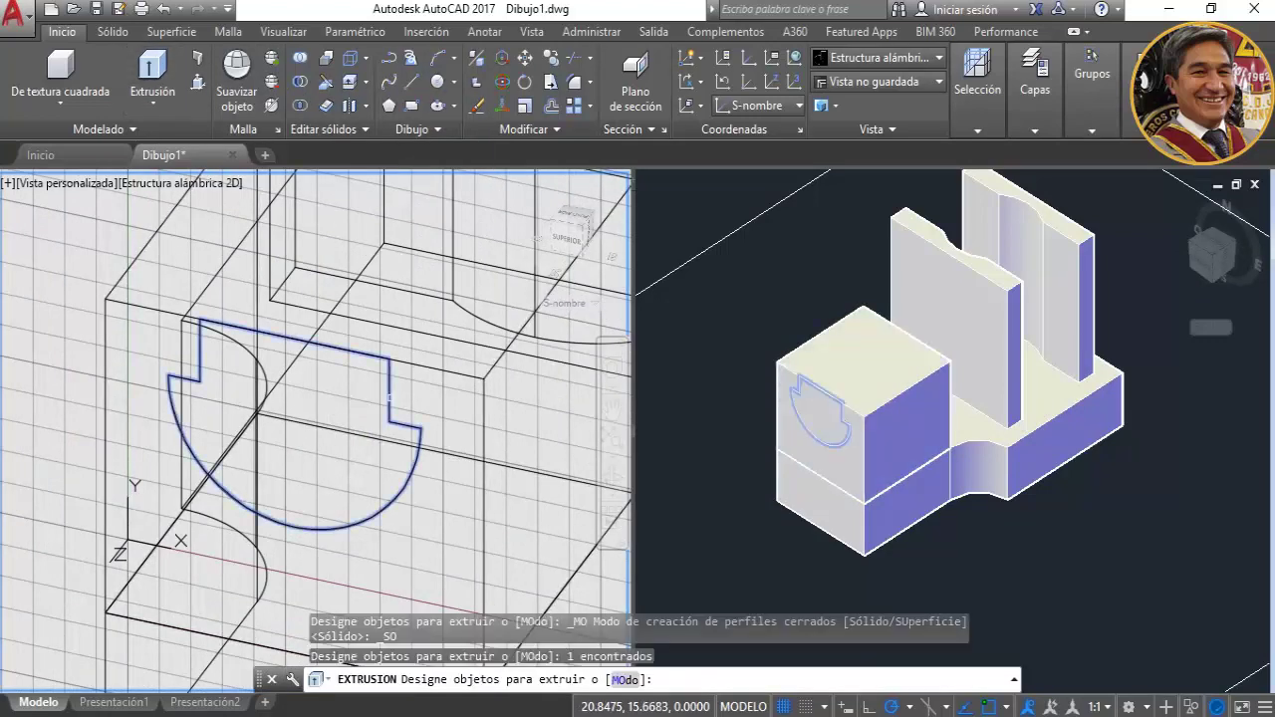
key("Return")
type("-30")
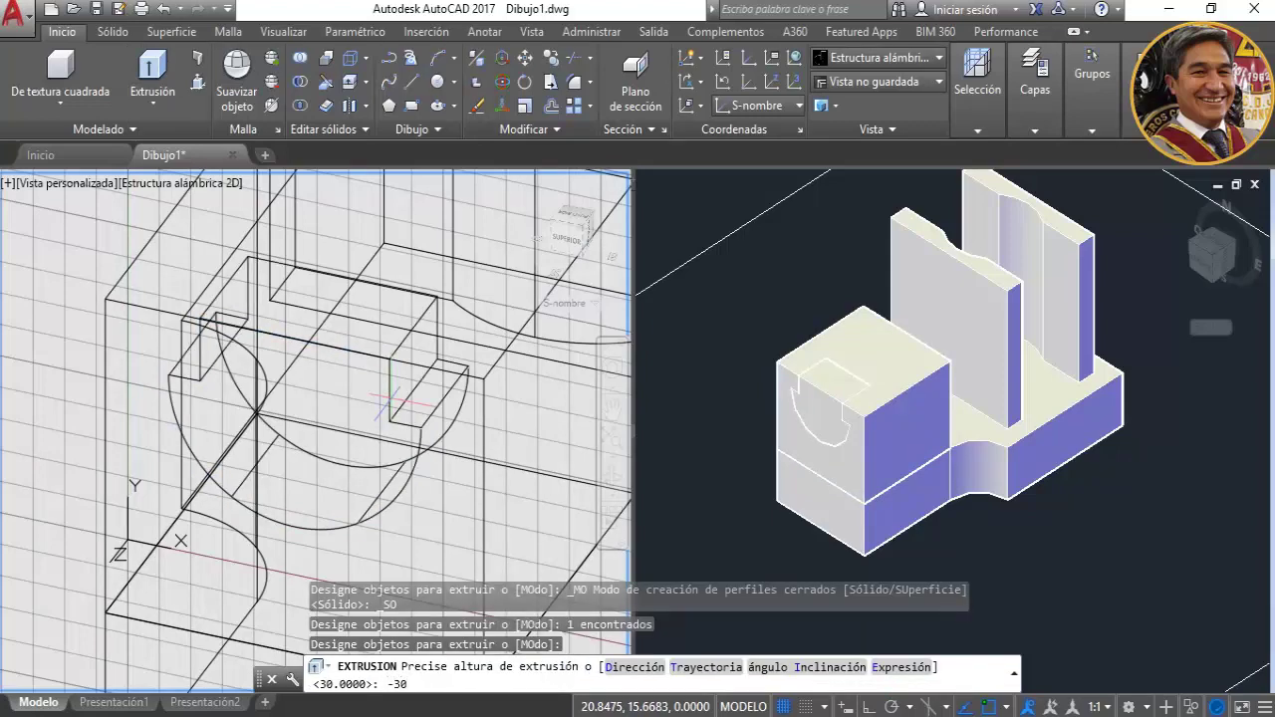
key("Return")
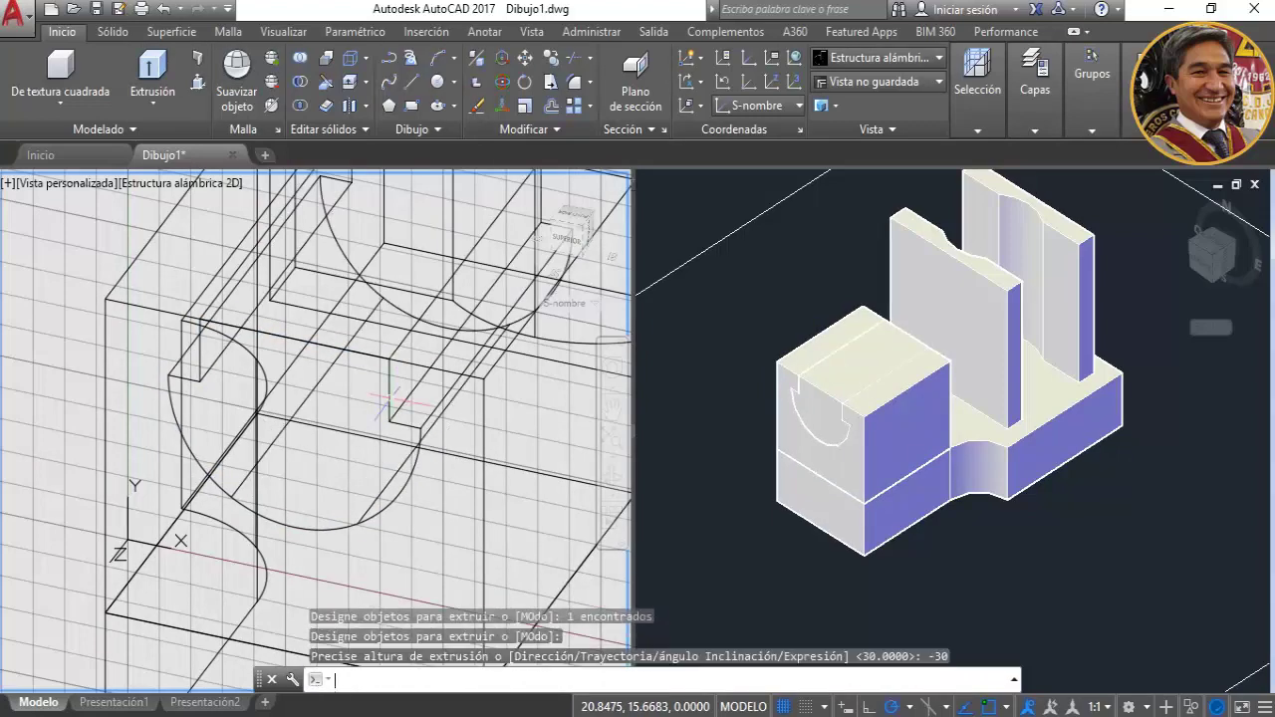
key("Escape")
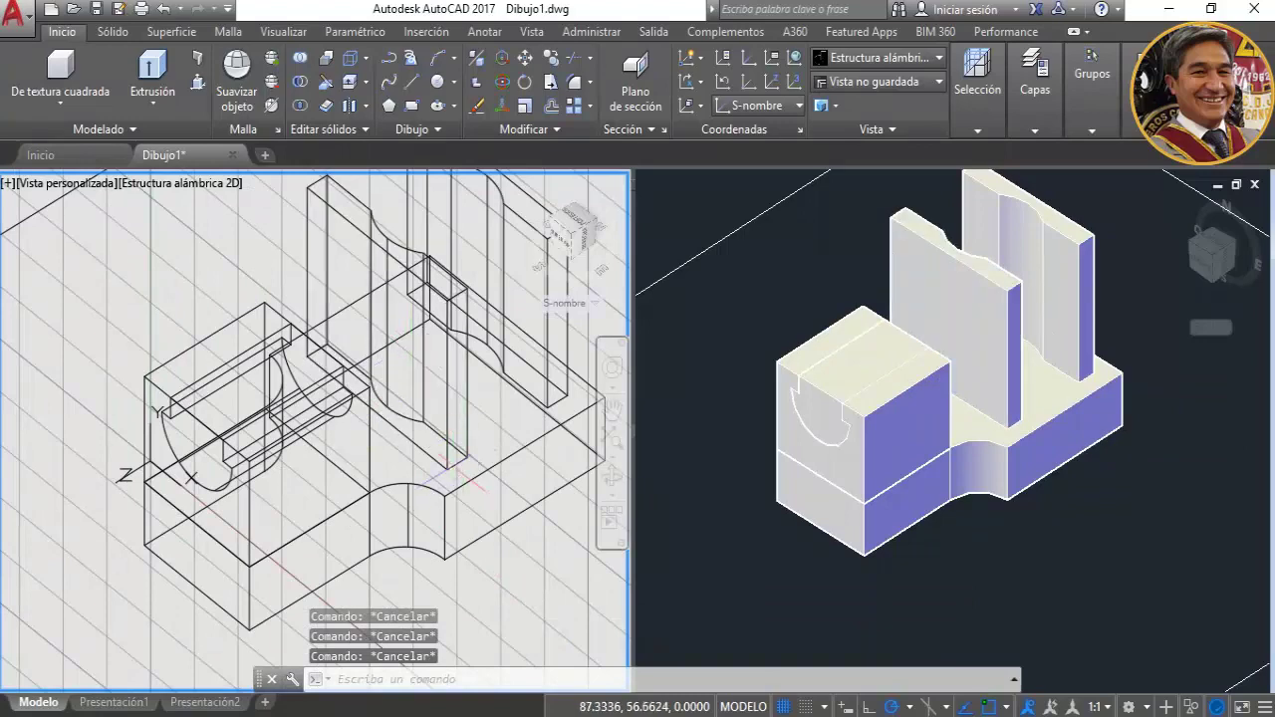
Subtract the half-tube solid from the front block's upper box to form the grooved channel.
scroll(391, 416, "down", 3)
scroll(397, 421, "up", 3)
middle_click_drag(394, 423, 405, 378)
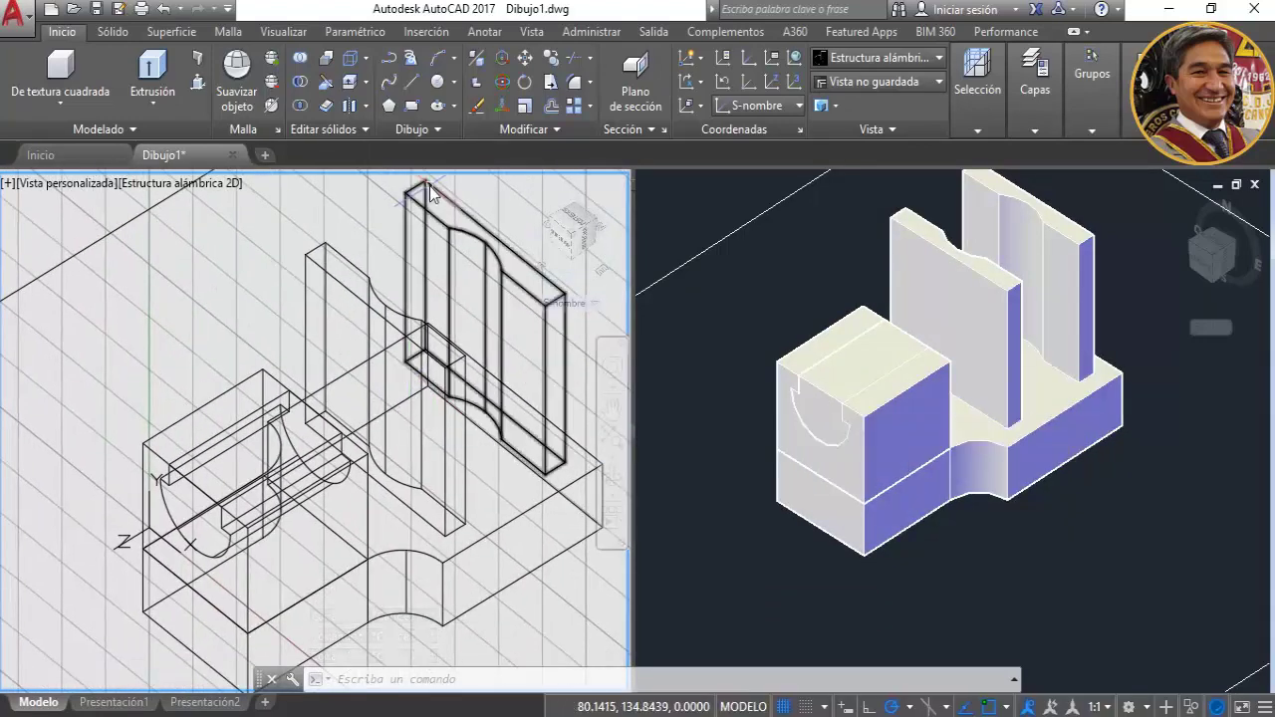
left_click(301, 84)
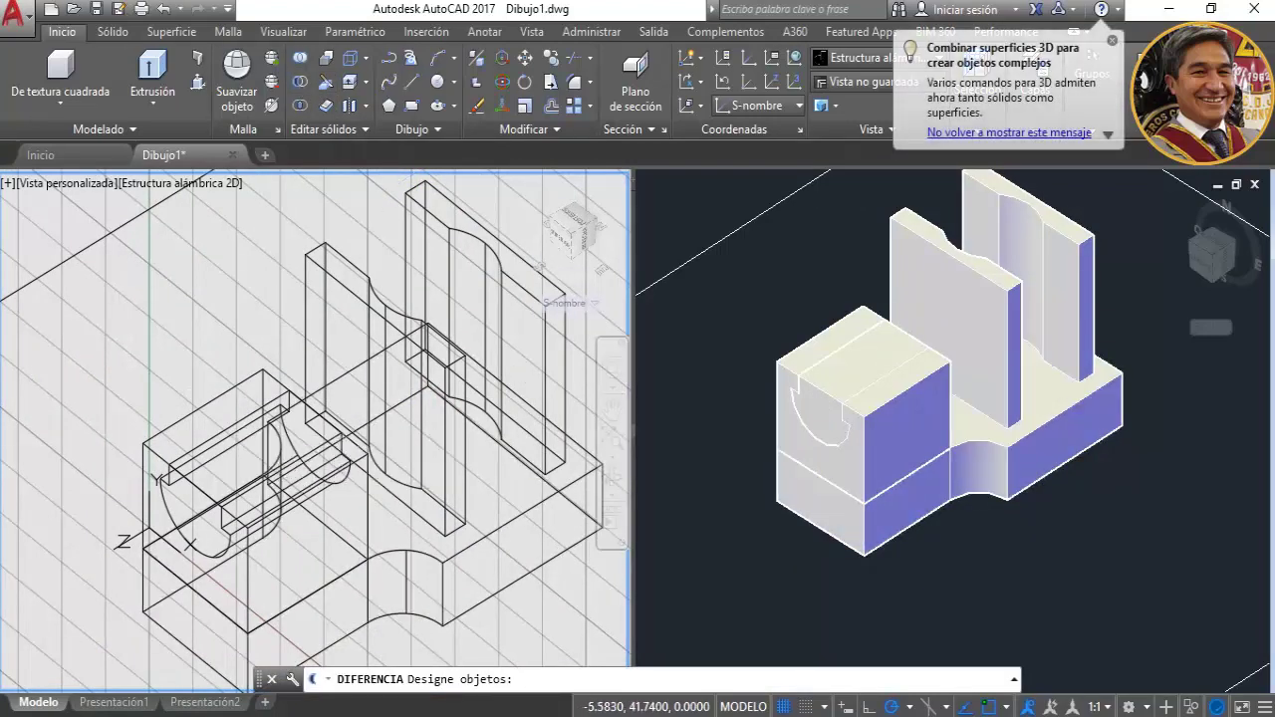
left_click(196, 408)
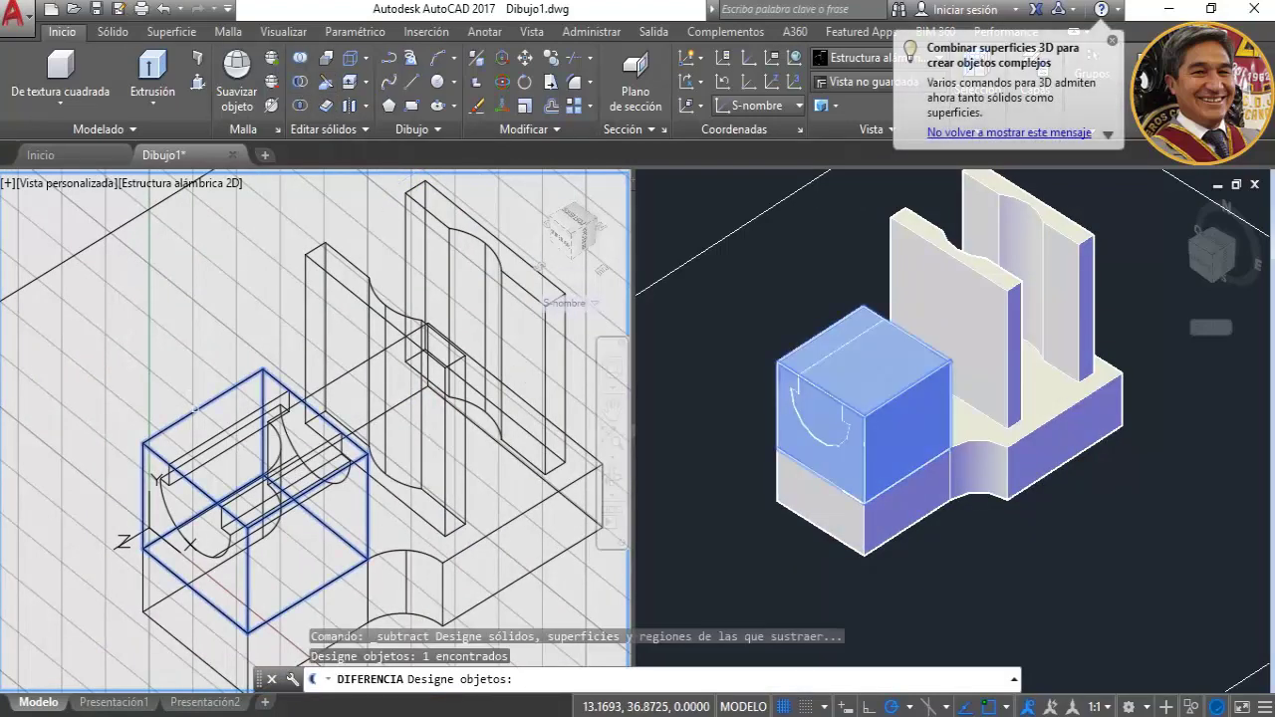
key("Return")
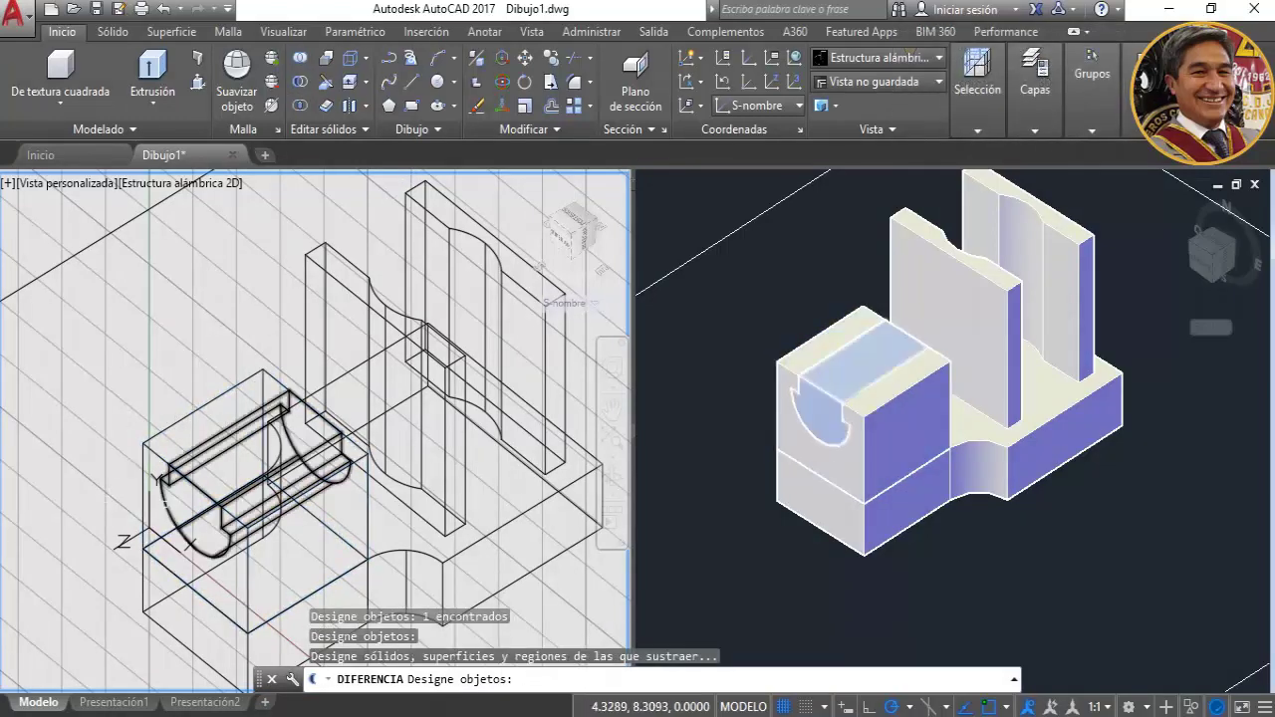
left_click(164, 478)
key("Escape")
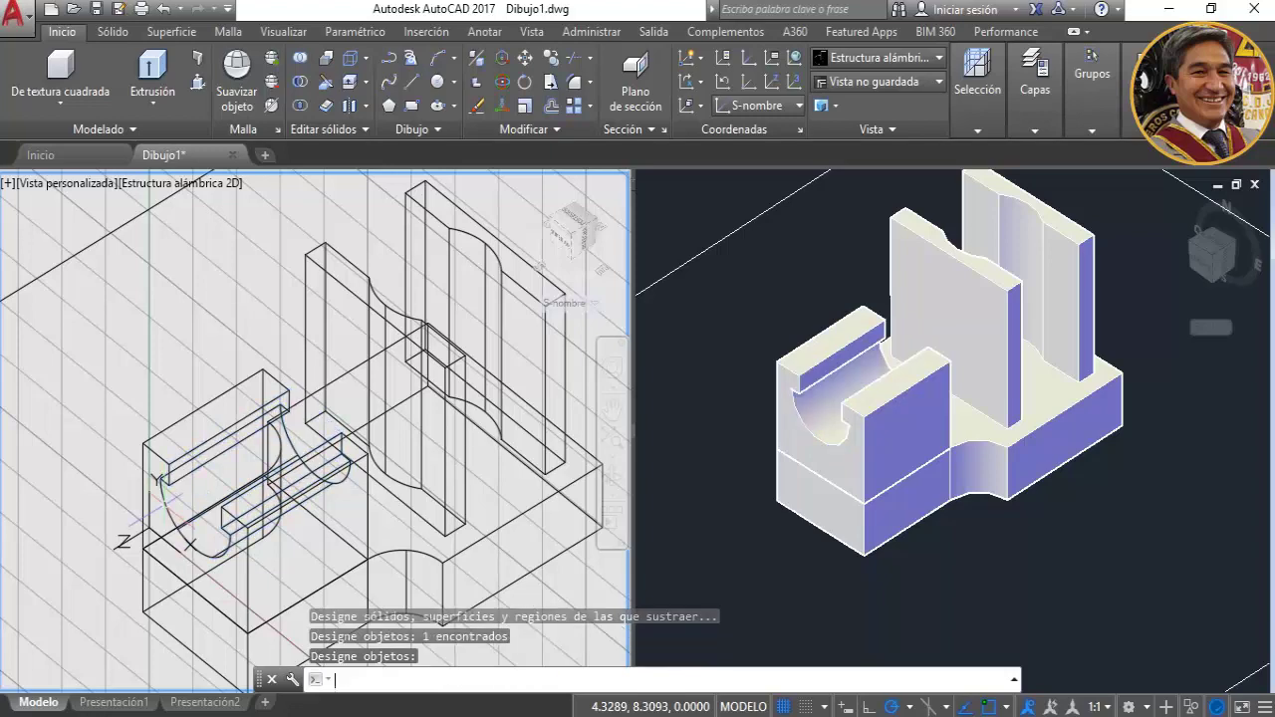
key("Escape")
key("Escape")
Orbit the right viewport to inspect the new groove in the front block.
mouse_move(974, 408)
middle_mouse_down("shift")
mouse_move(992, 429)
mouse_move(888, 284)
mouse_move(903, 285)
middle_mouse_up("shift")
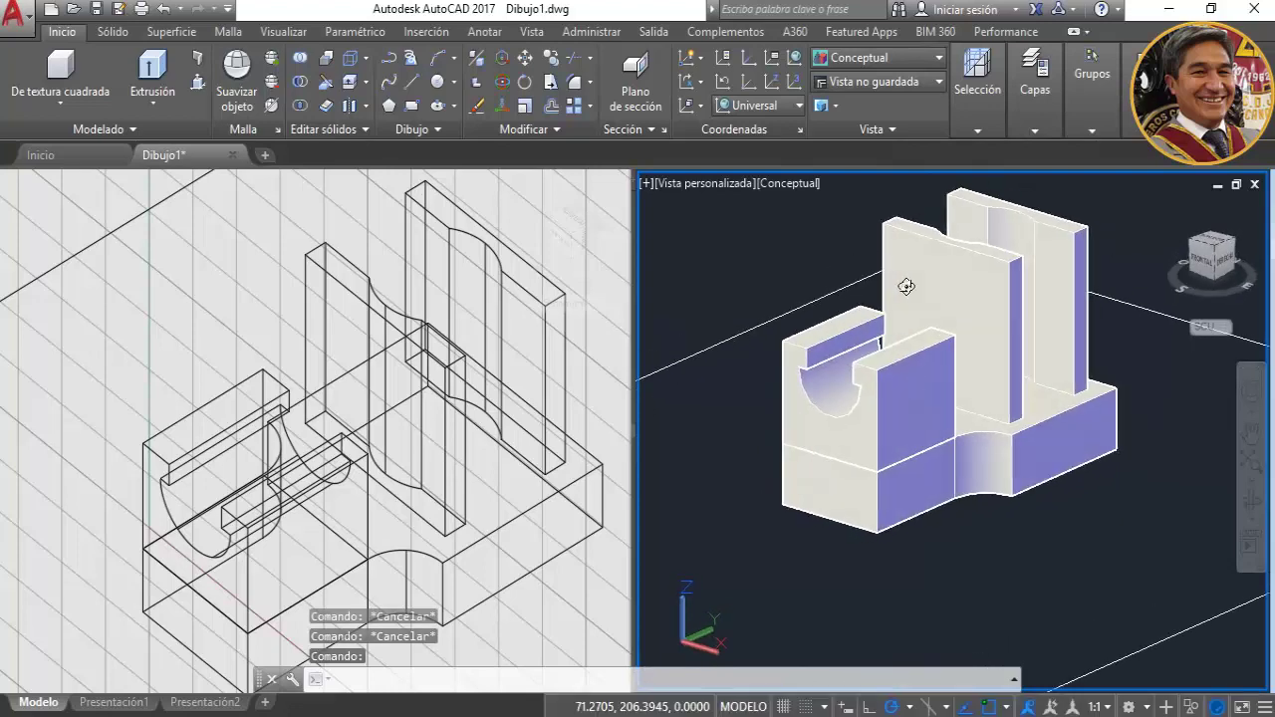
left_click(896, 361)
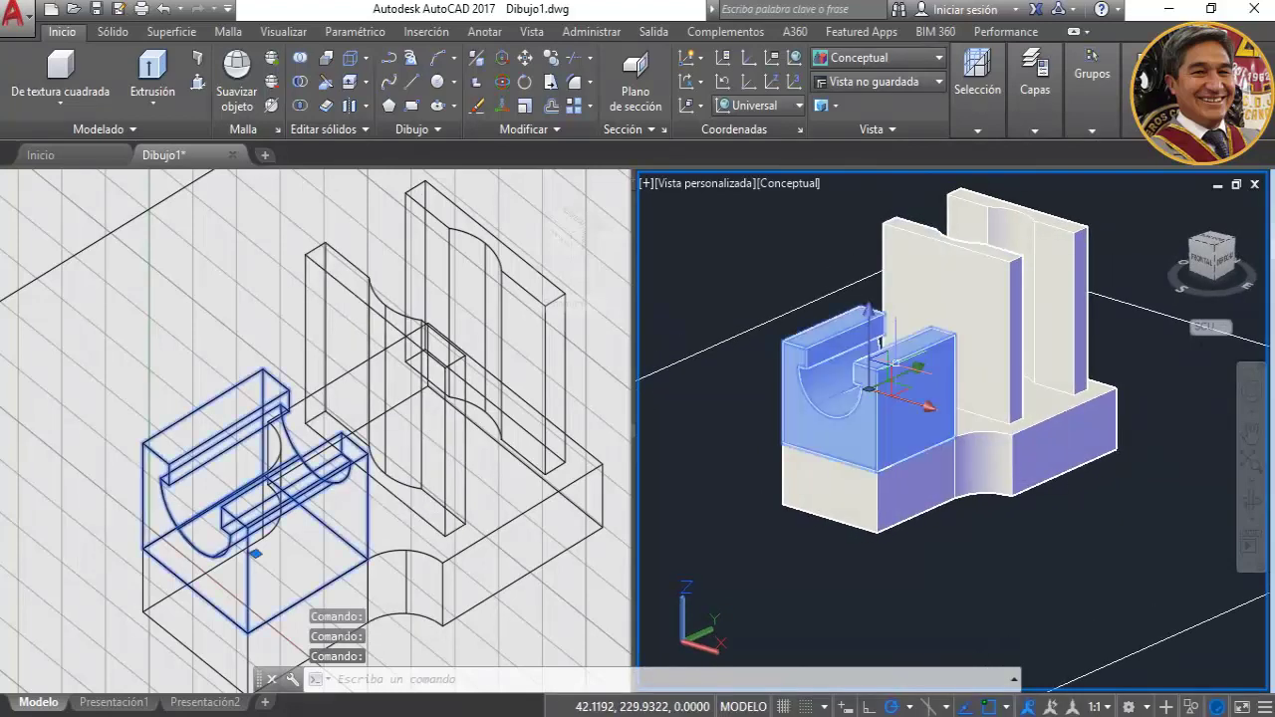
key("Escape")
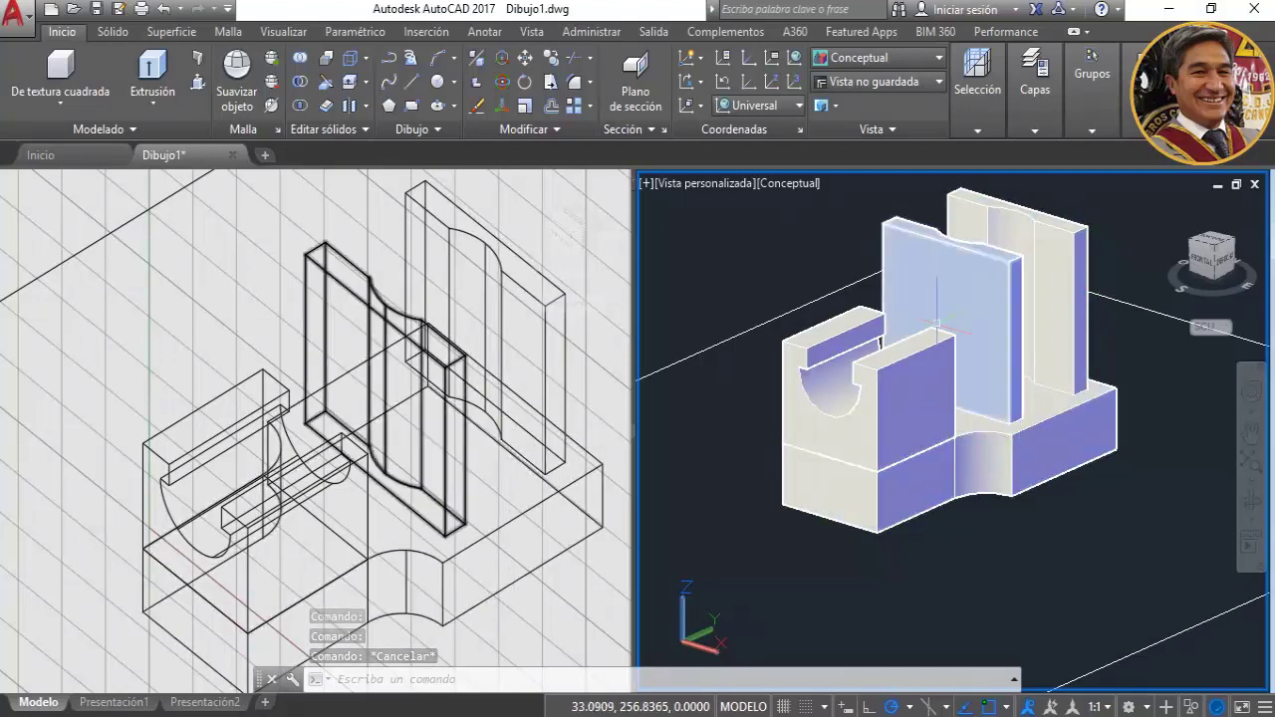
scroll(937, 324, "down", 2)
middle_click_drag(936, 326, 948, 378)
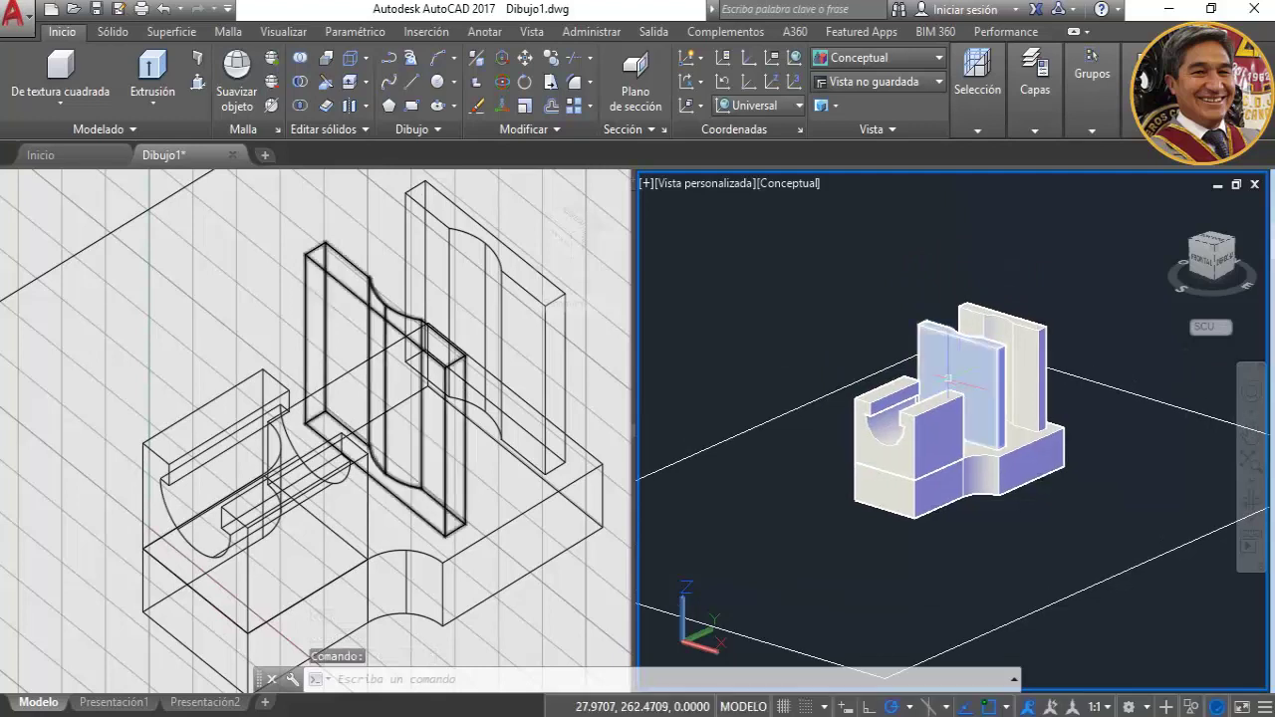
Union the base, both slotted walls and the front block into one solid.
left_click(298, 62)
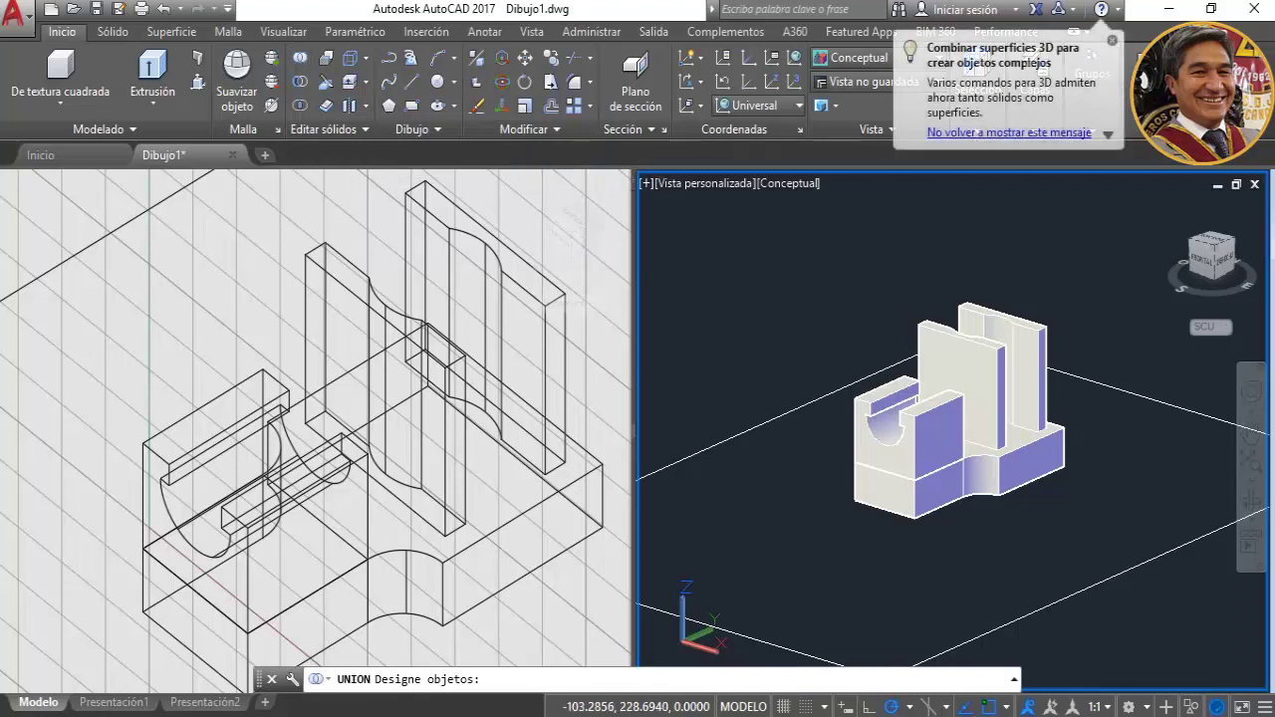
left_click(806, 262)
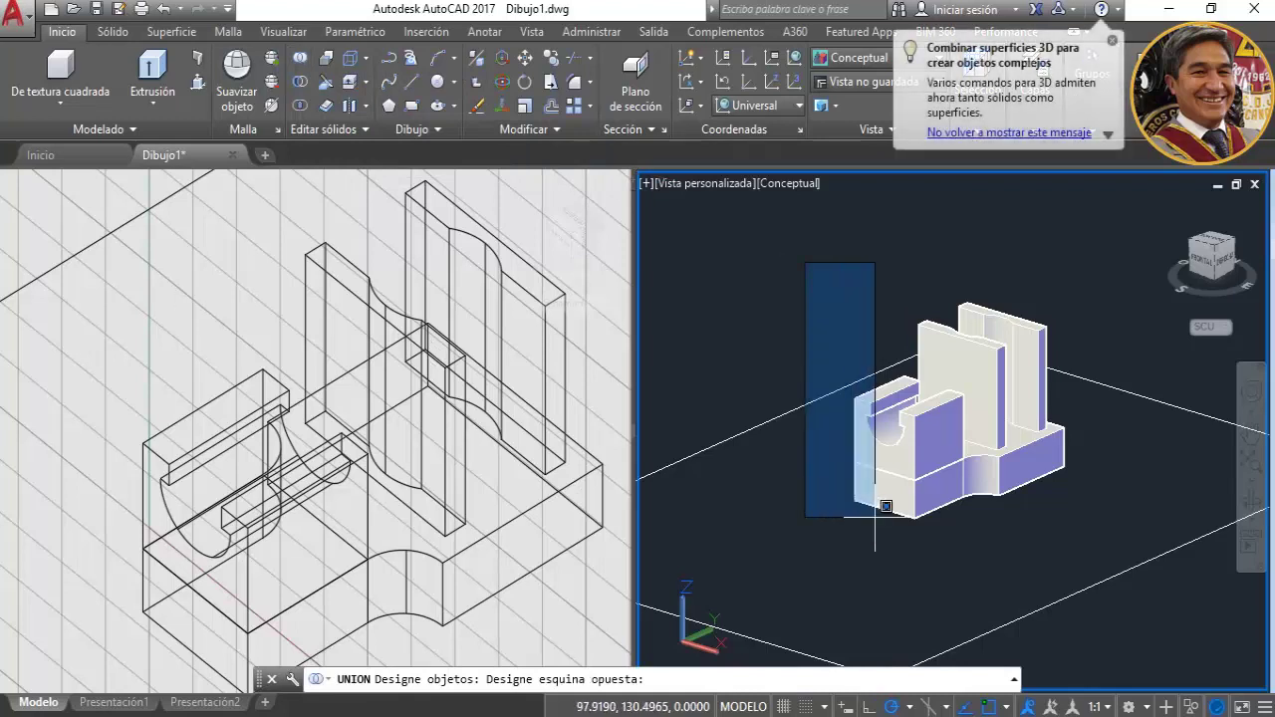
left_click(1106, 543)
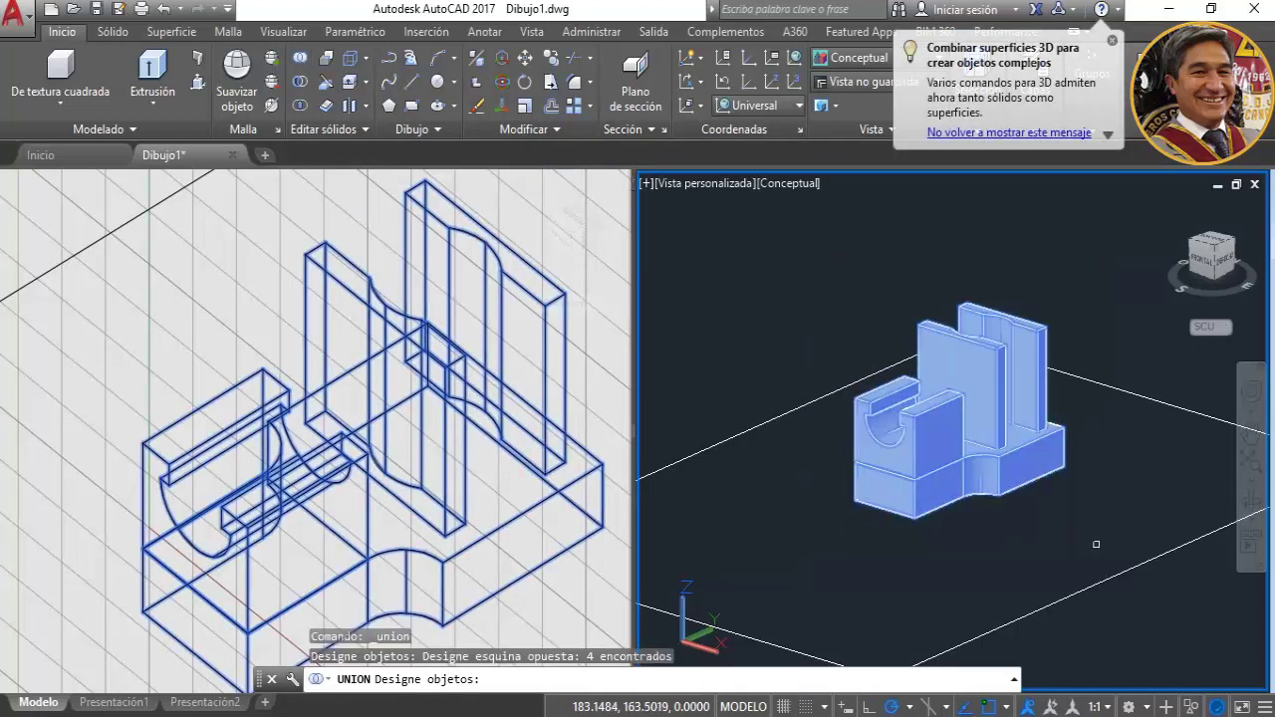
key("Return")
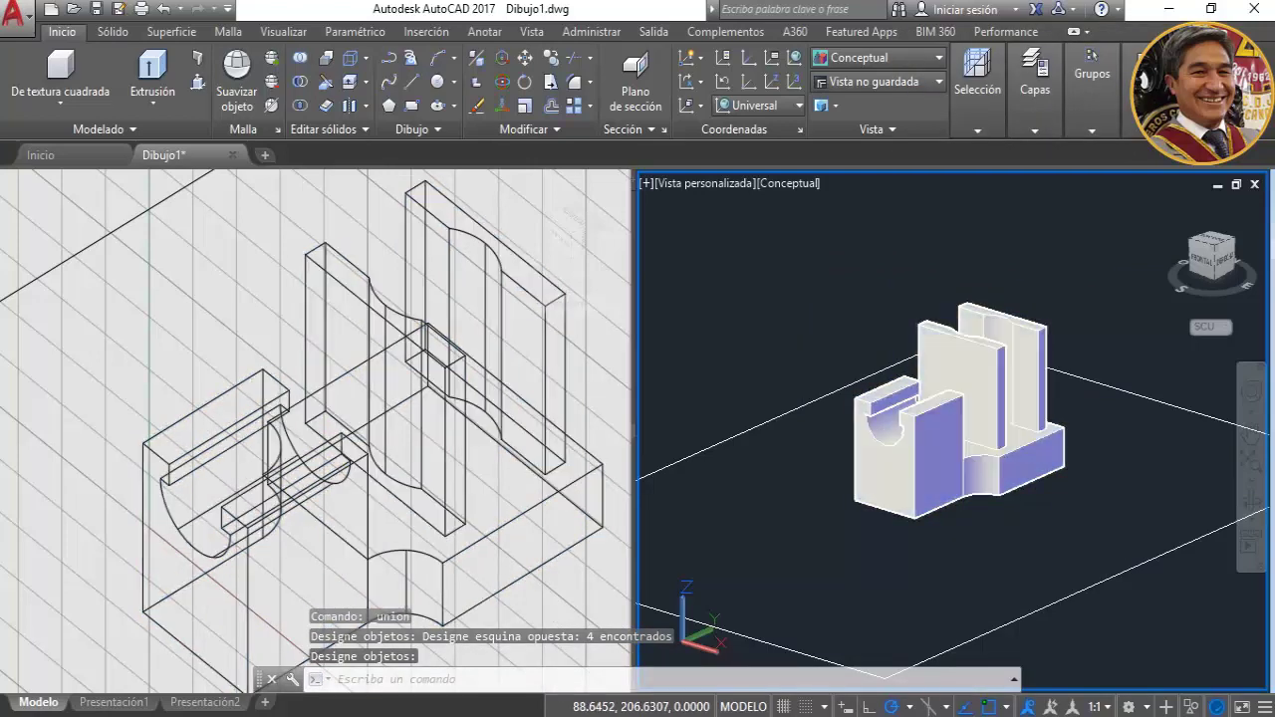
key("Escape")
Compare against Ejercicio 12.png and orbit the bracket to match the reference view angle.
scroll(956, 429, "up", 1)
left_click(433, 652)
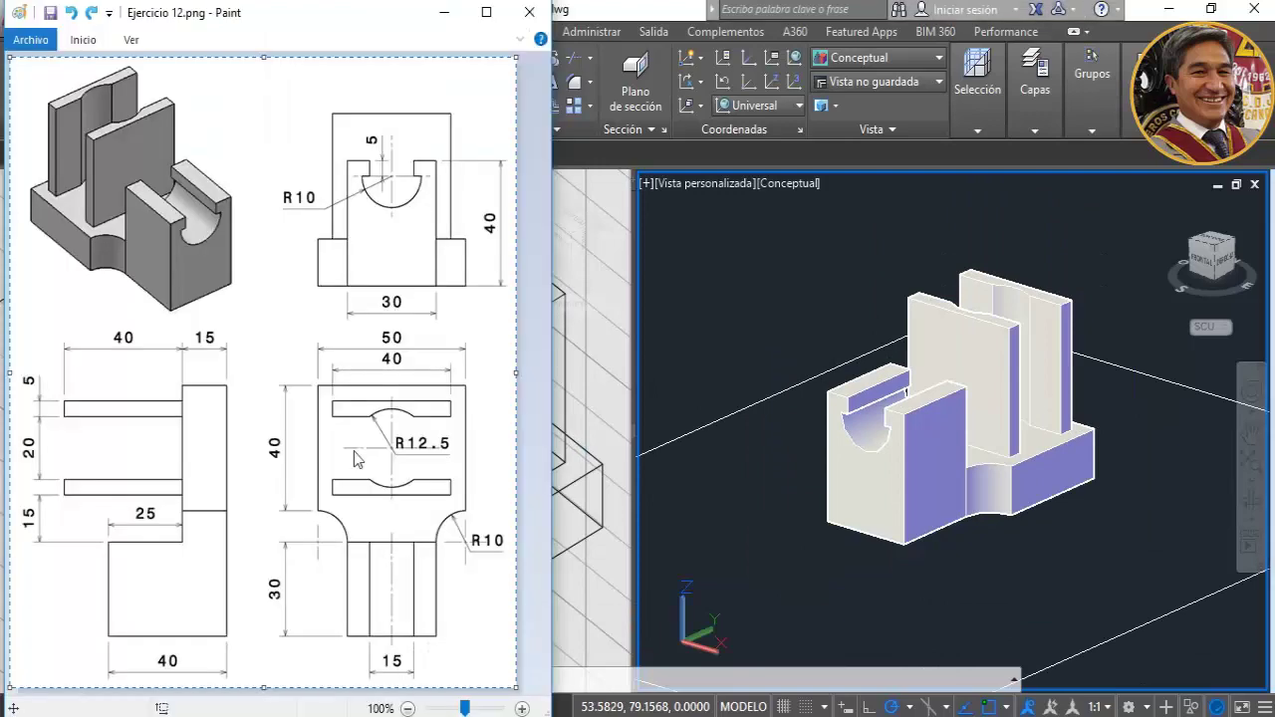
left_click(1019, 428)
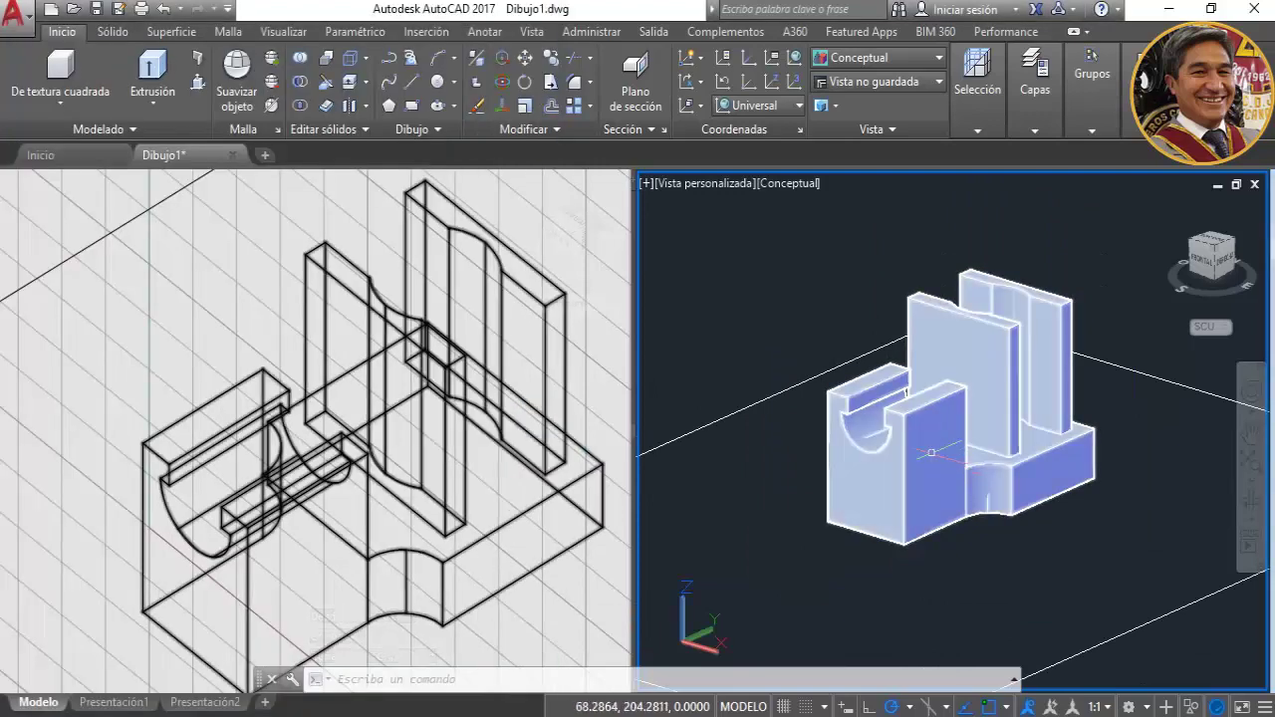
middle_click_drag(1019, 428, 1029, 528, "shift")
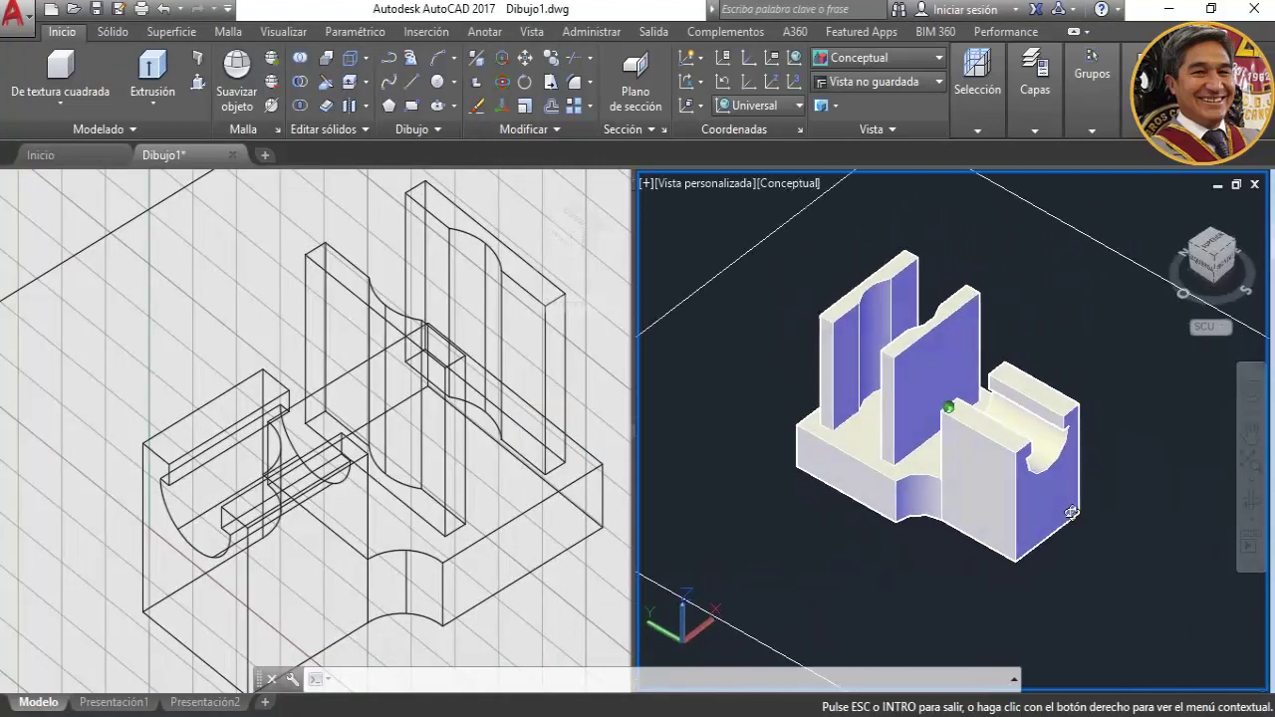
middle_click_drag(1029, 528, 999, 429, "shift")
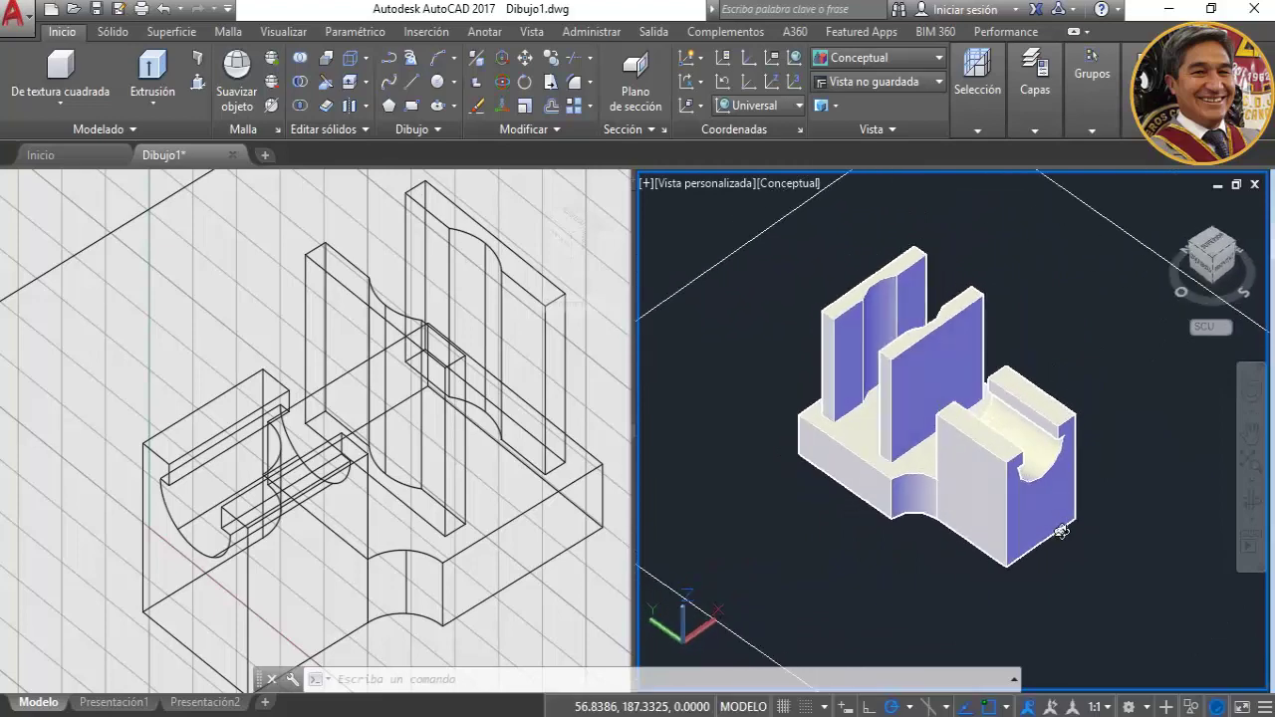
scroll(999, 429, "up", 3)
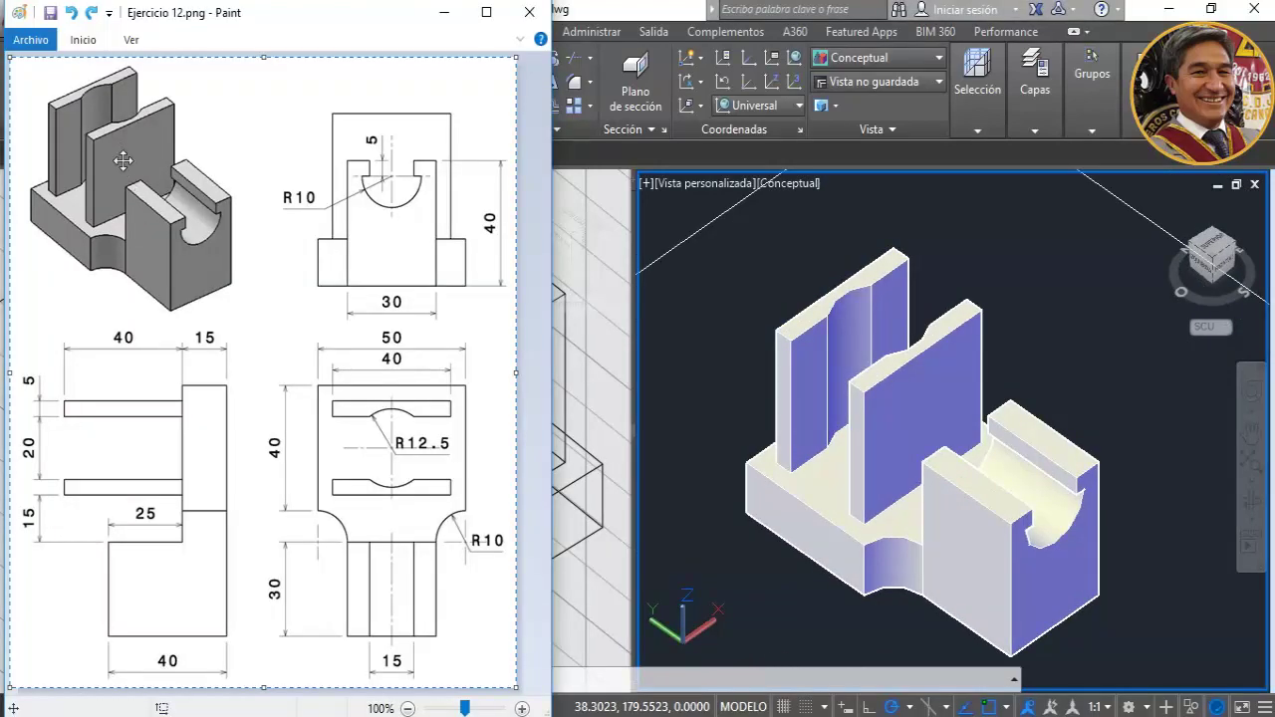